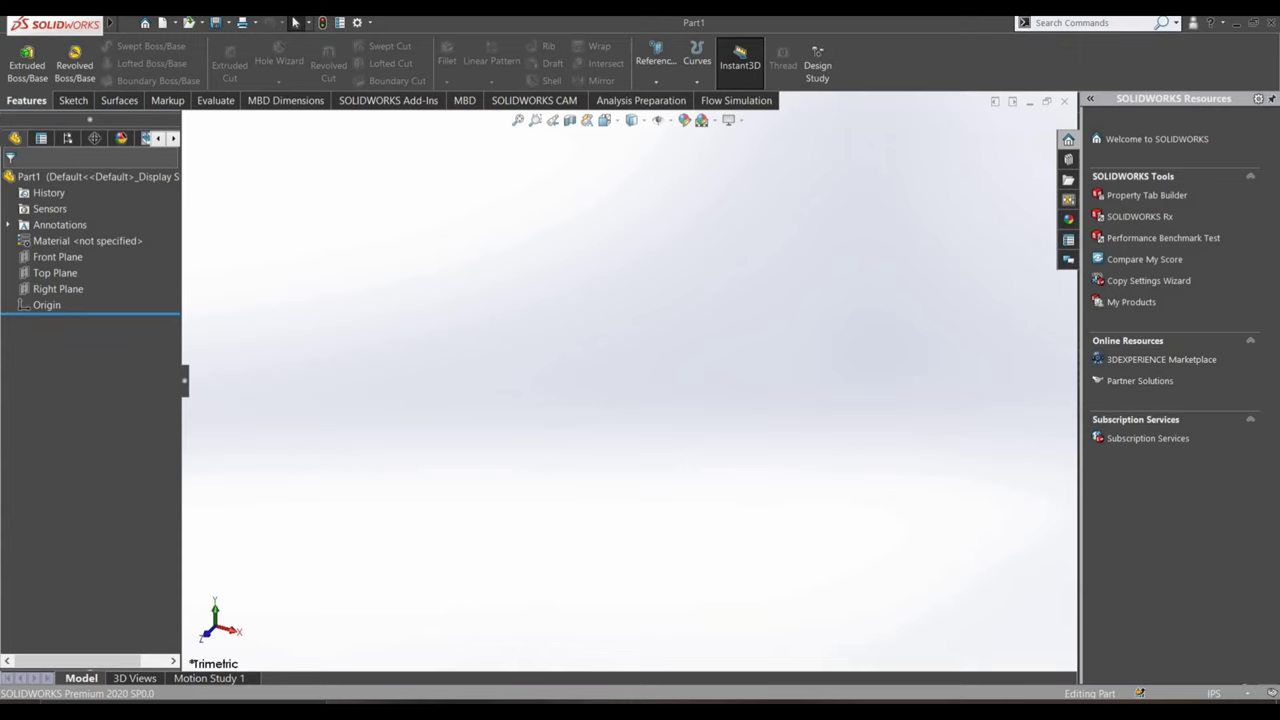
- Start a rectangle sketch on the Top Plane
left_click(73, 100)
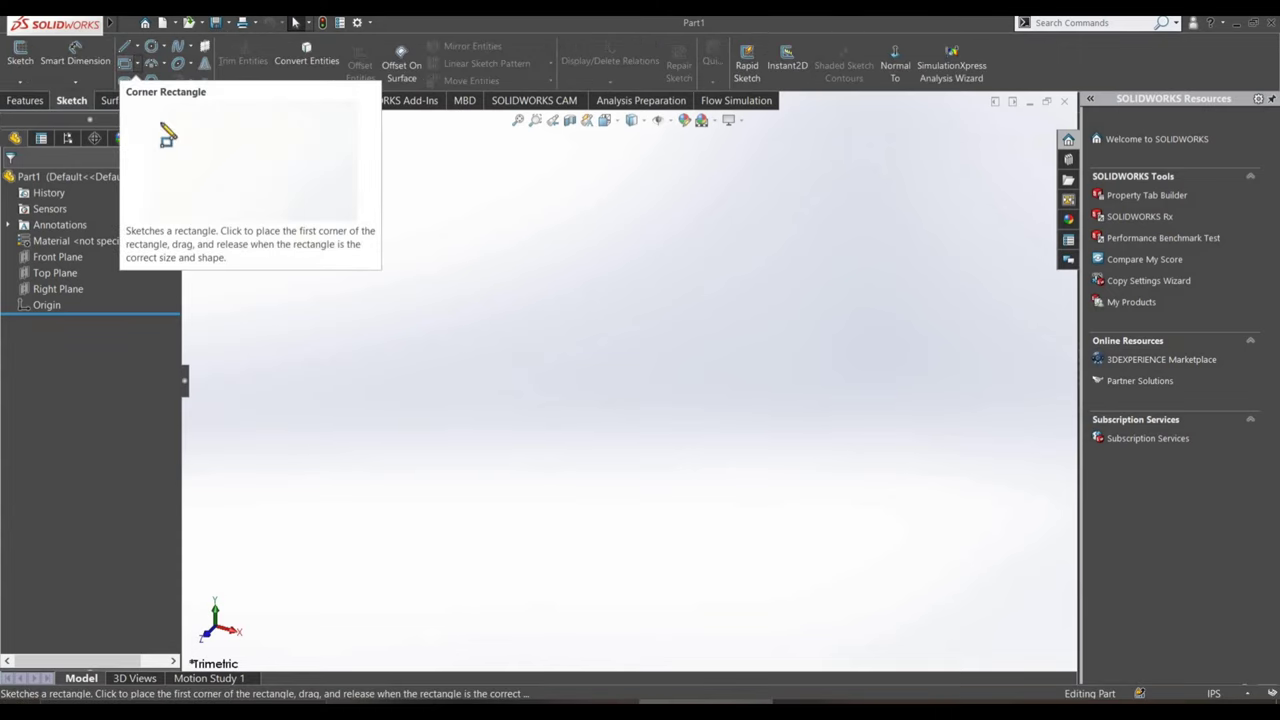
left_click(124, 62)
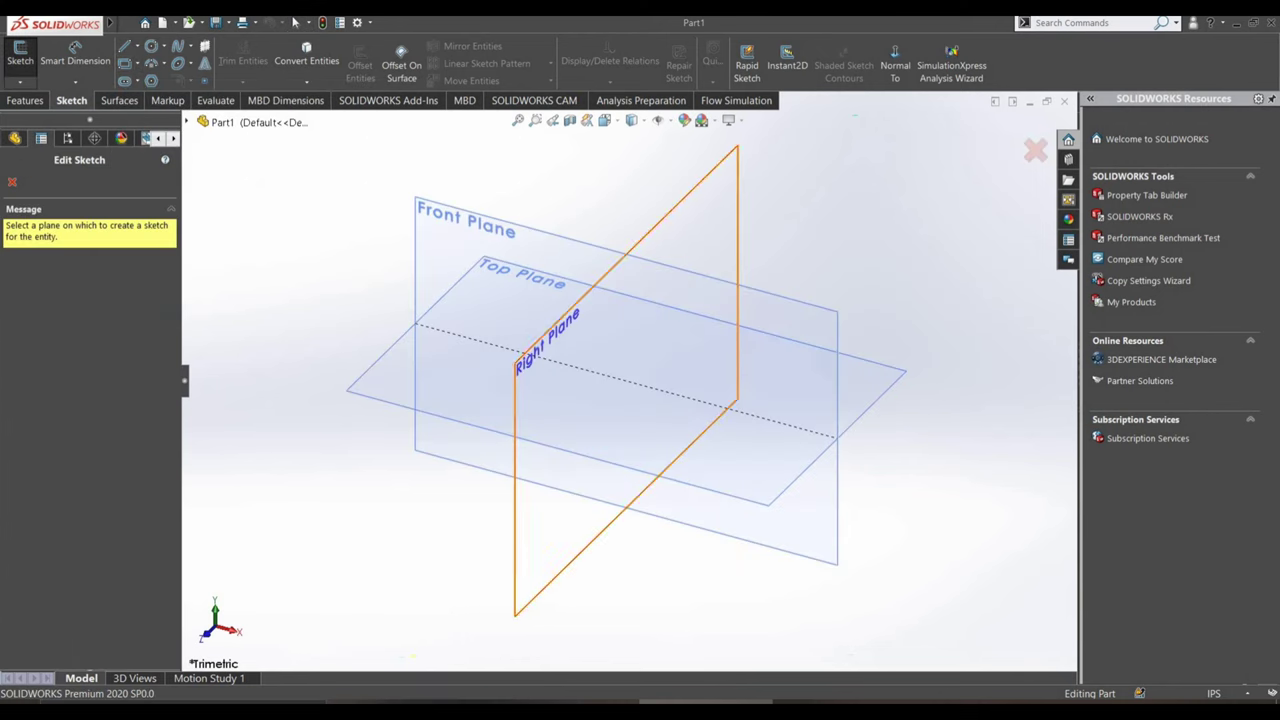
left_click(385, 385)
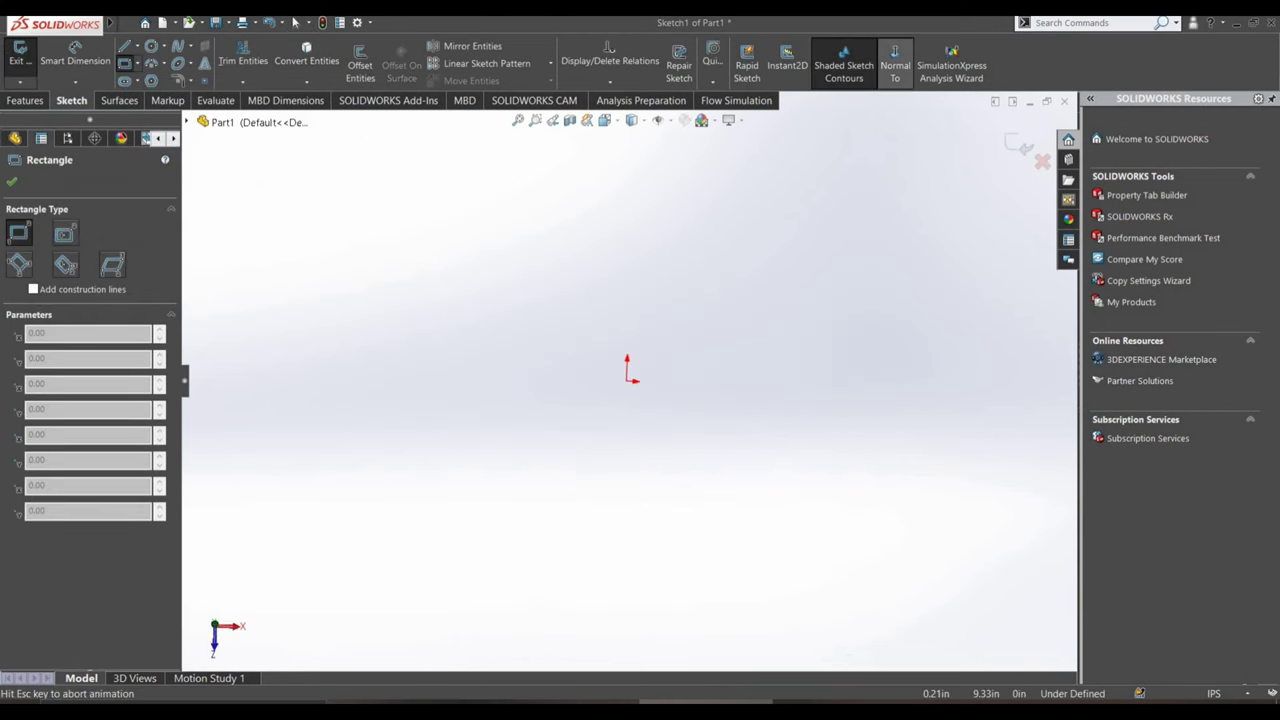
- Draw a center rectangle from the origin and switch document units from IPS to CGS
left_click(138, 62)
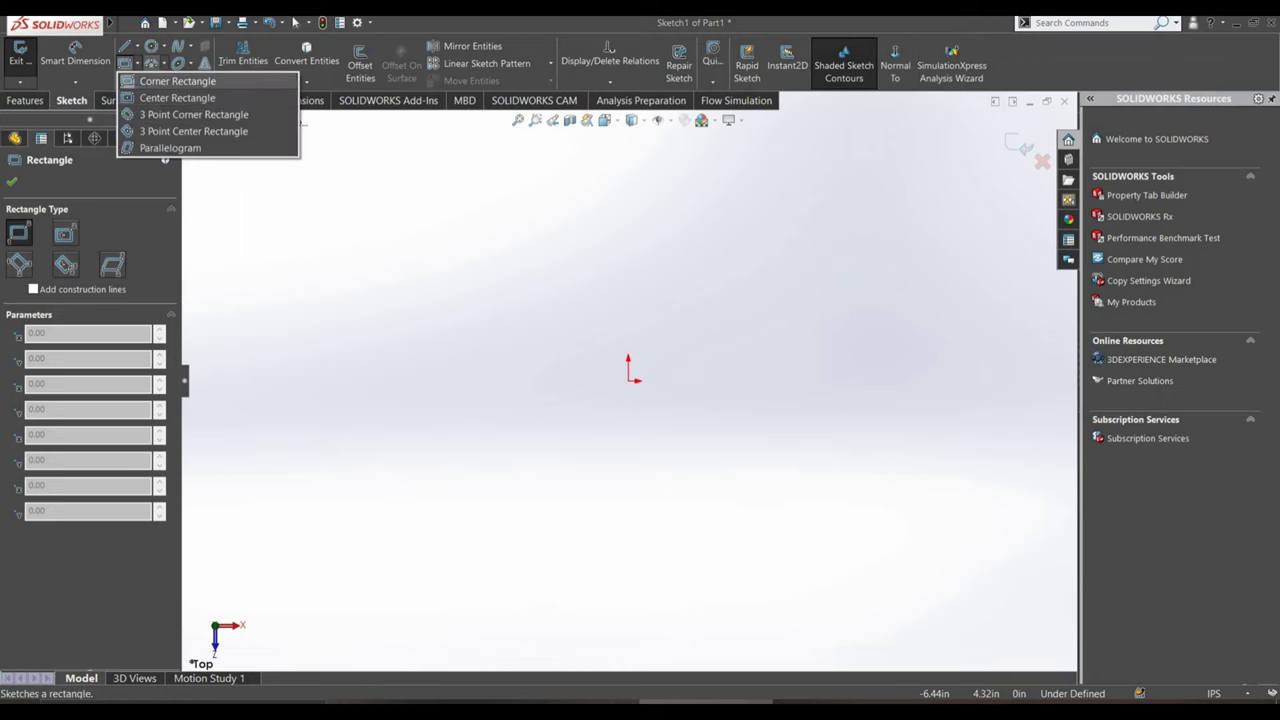
left_click(175, 94)
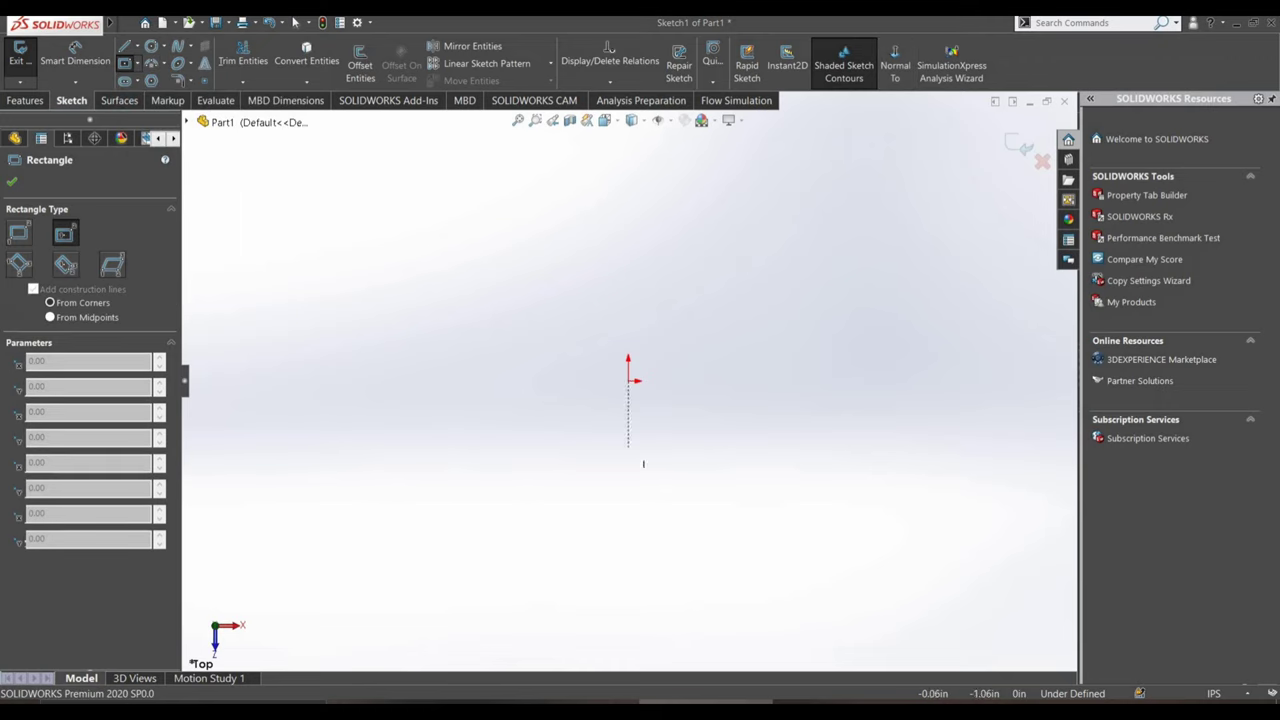
left_click(628, 380)
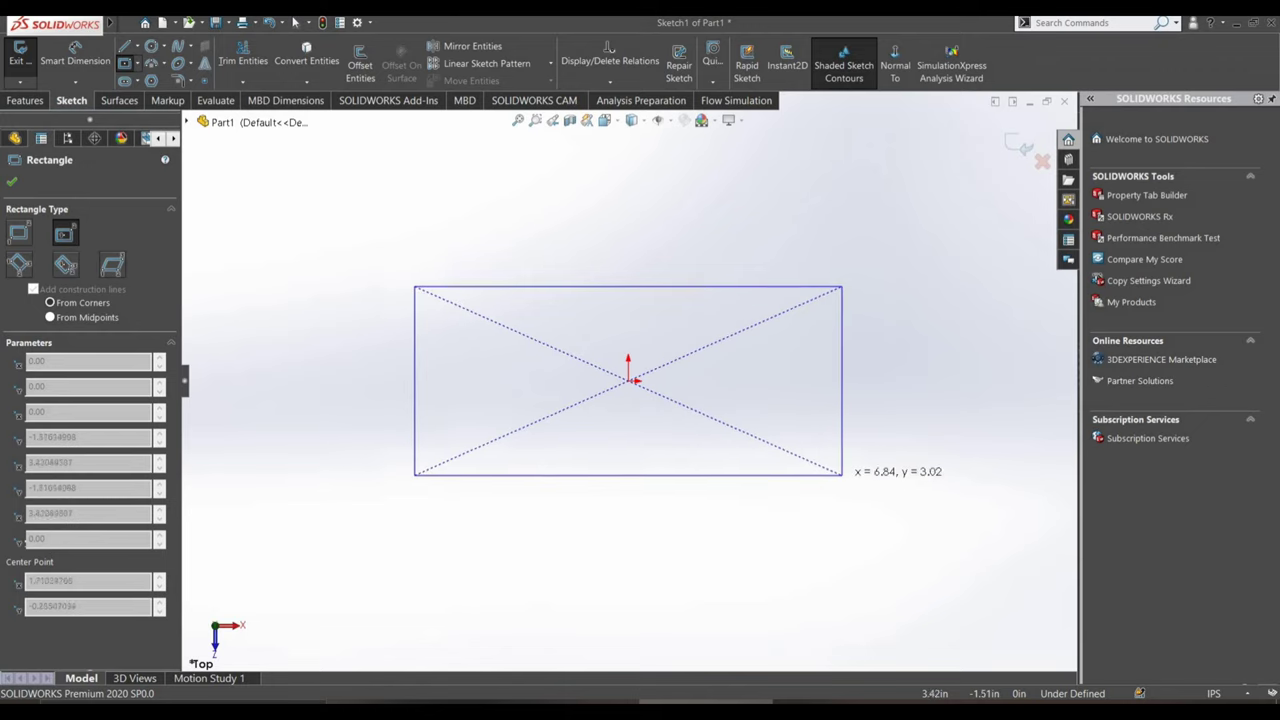
left_click(854, 481)
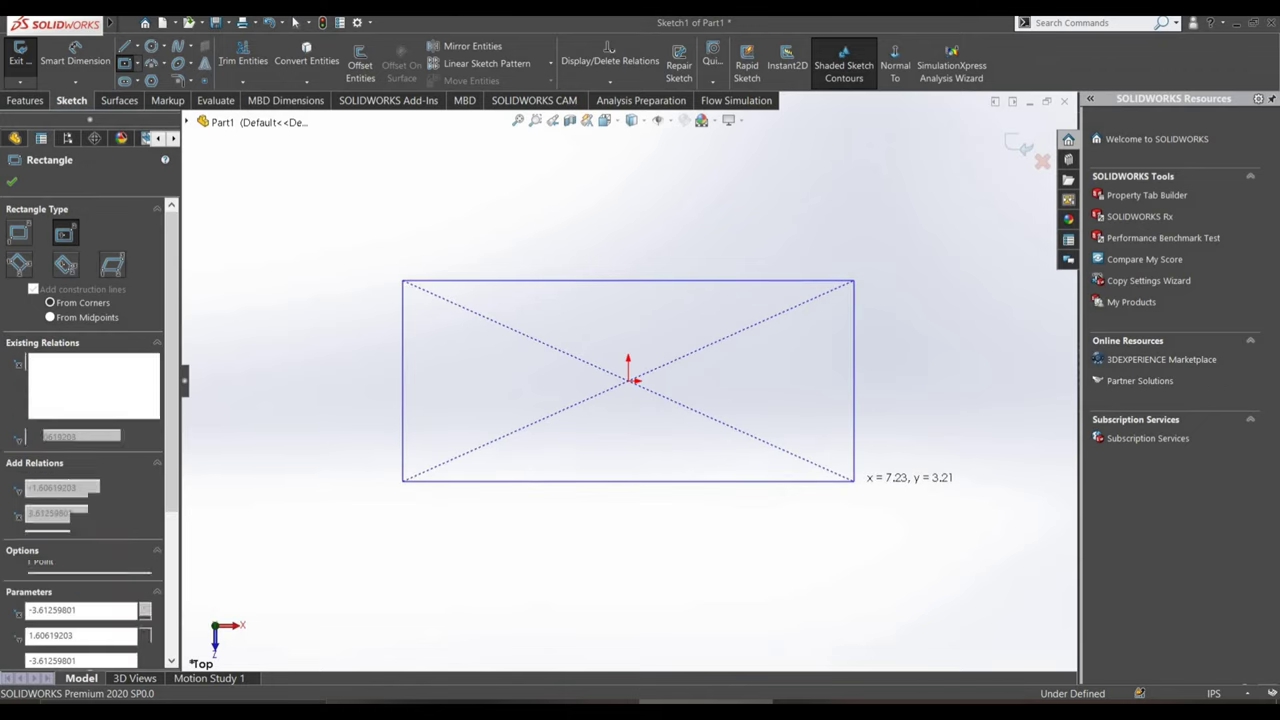
left_click(1213, 693)
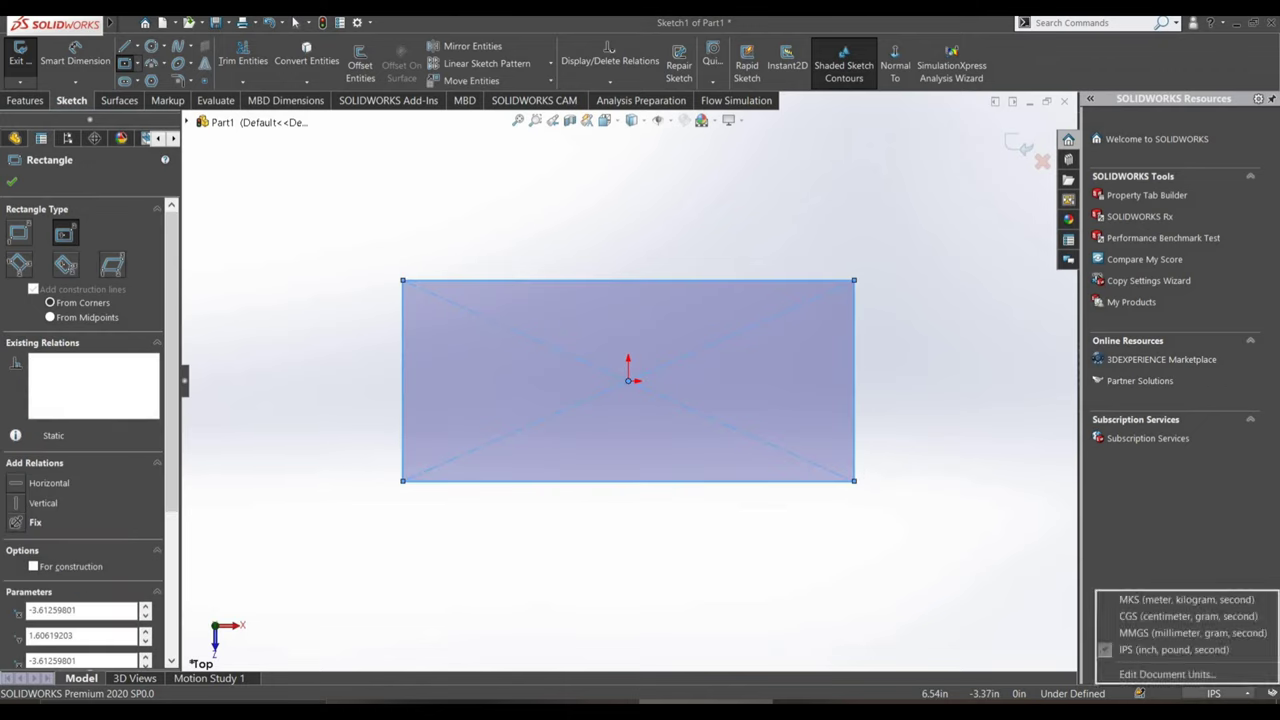
left_click(1188, 618)
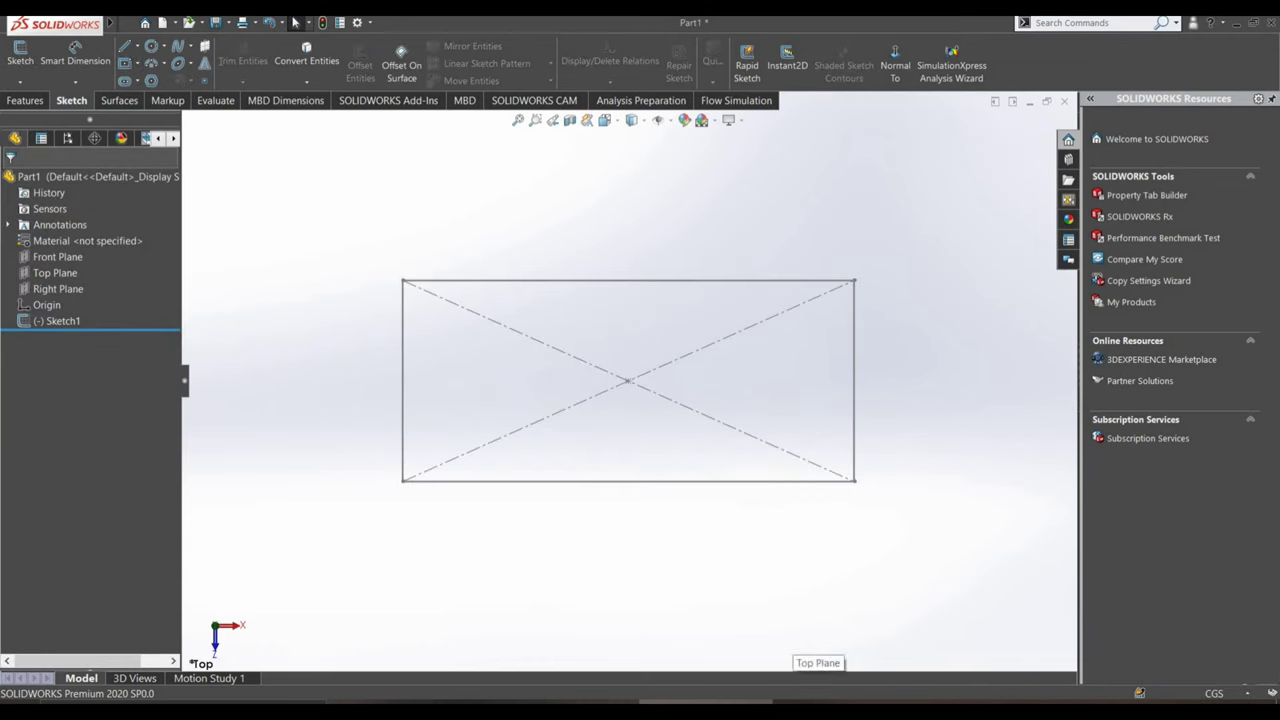
- Reopen Sketch1 and dimension the rectangle's top edge 5 cm and left edge 3.5 cm
left_click(620, 385)
left_click(643, 443)
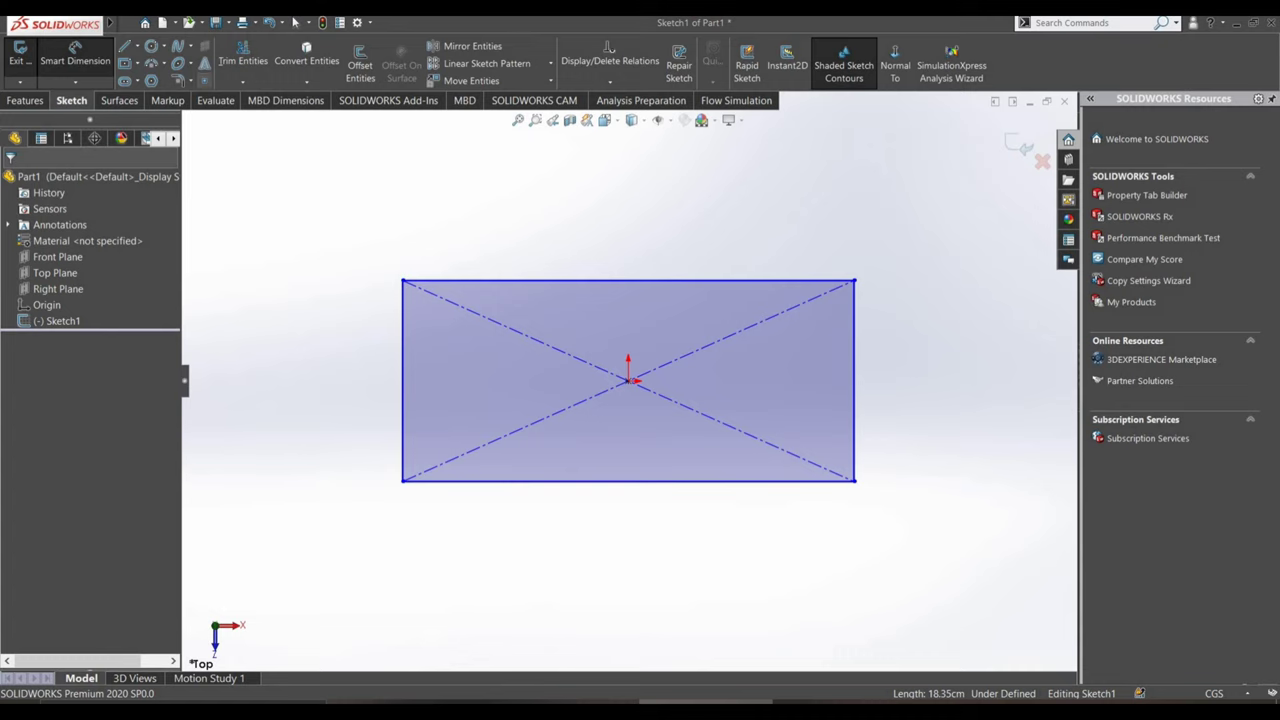
left_click(520, 280)
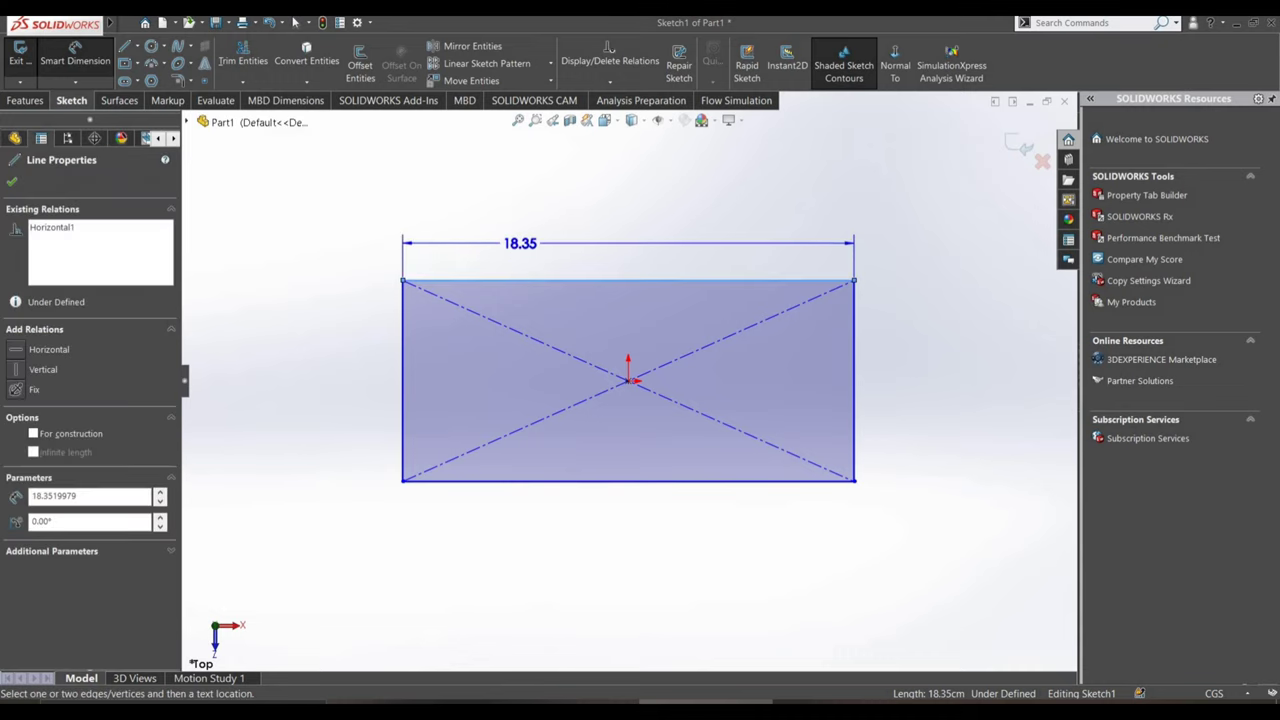
left_click(514, 236)
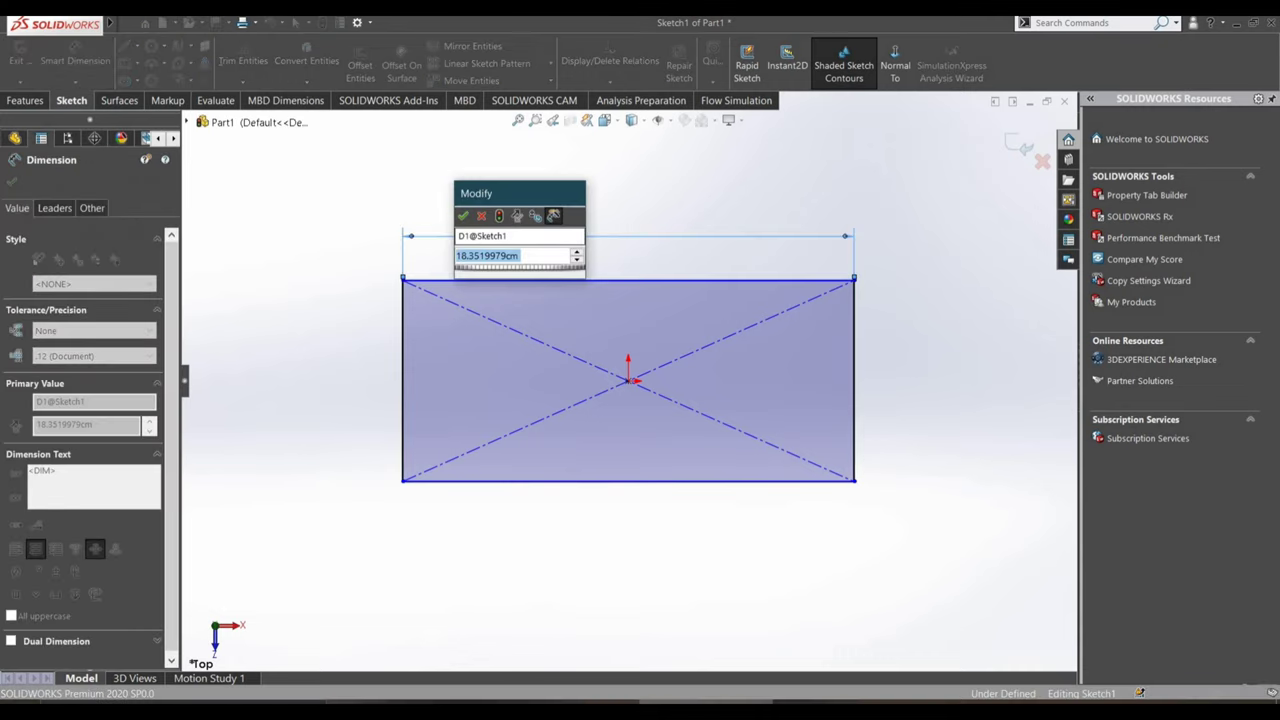
type("5")
key("Return")
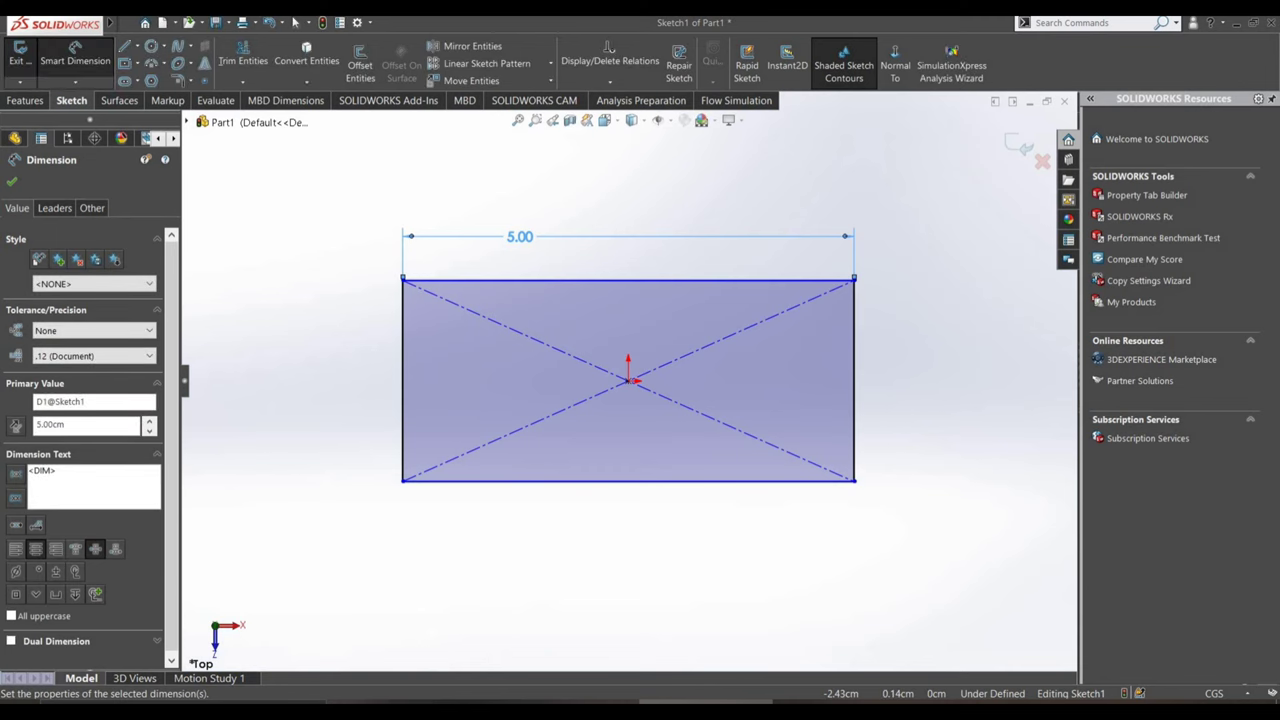
left_click(403, 380)
left_click(343, 370)
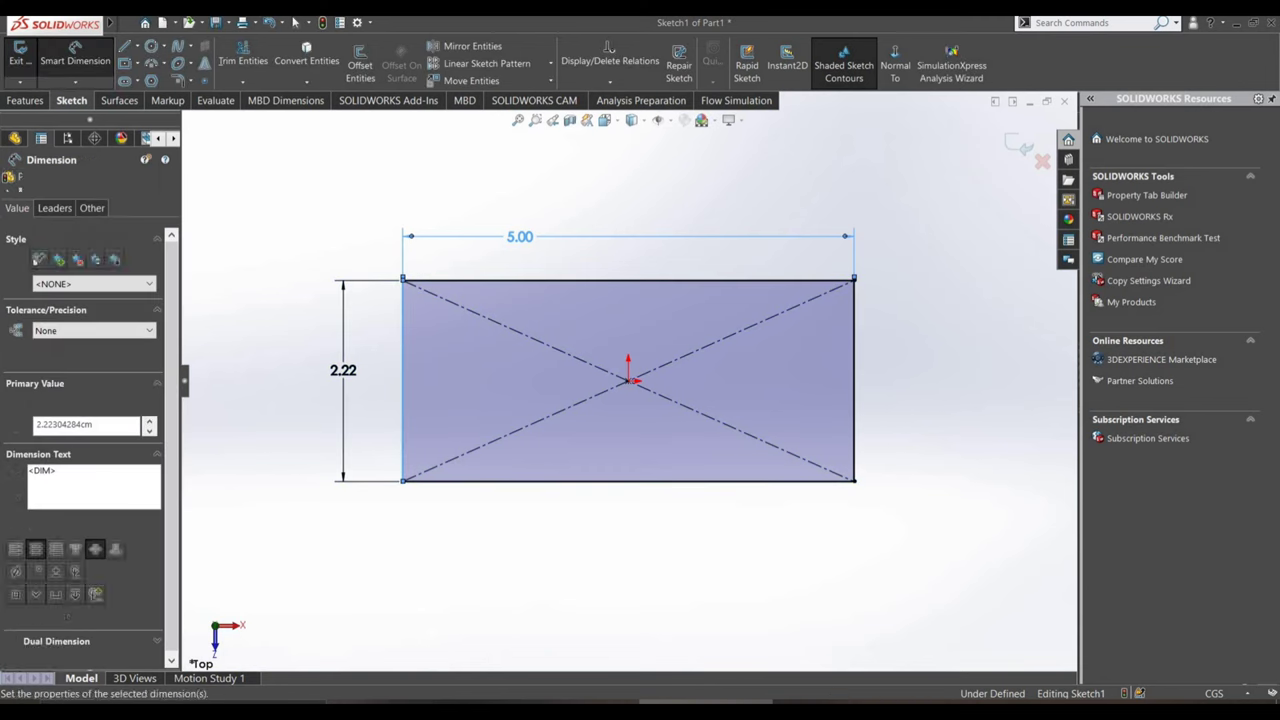
type("3.5")
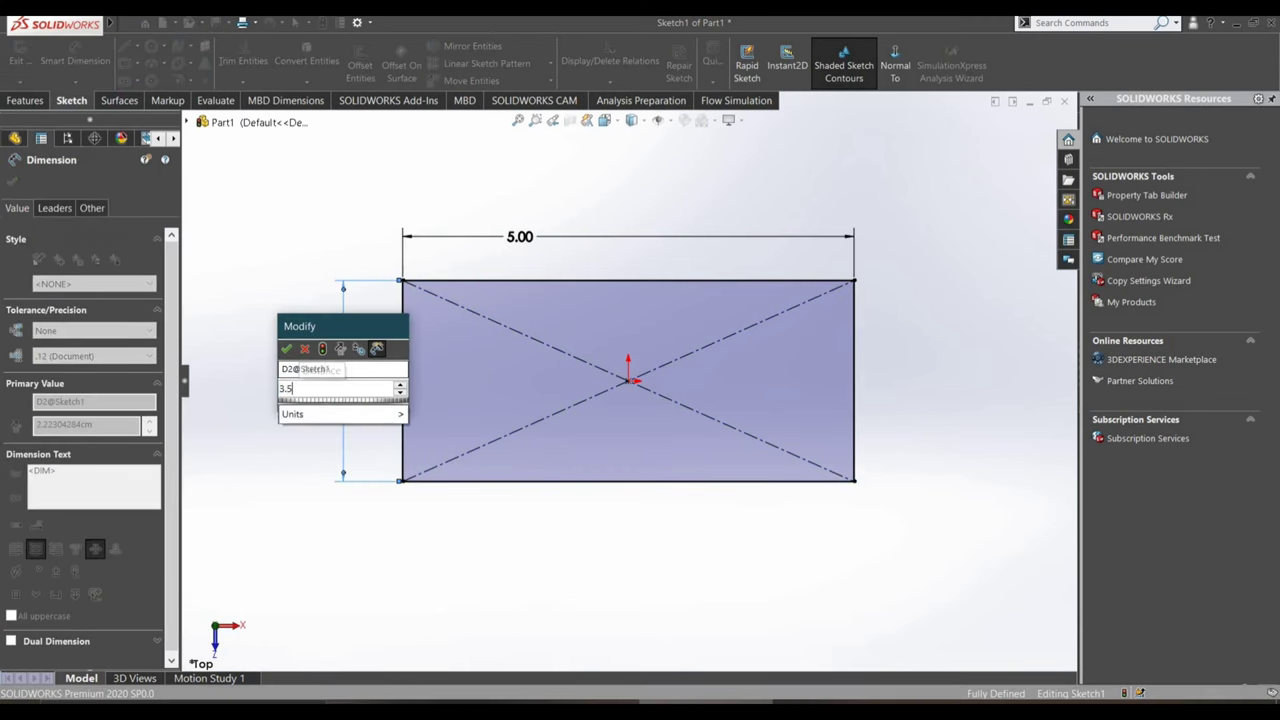
key("Return")
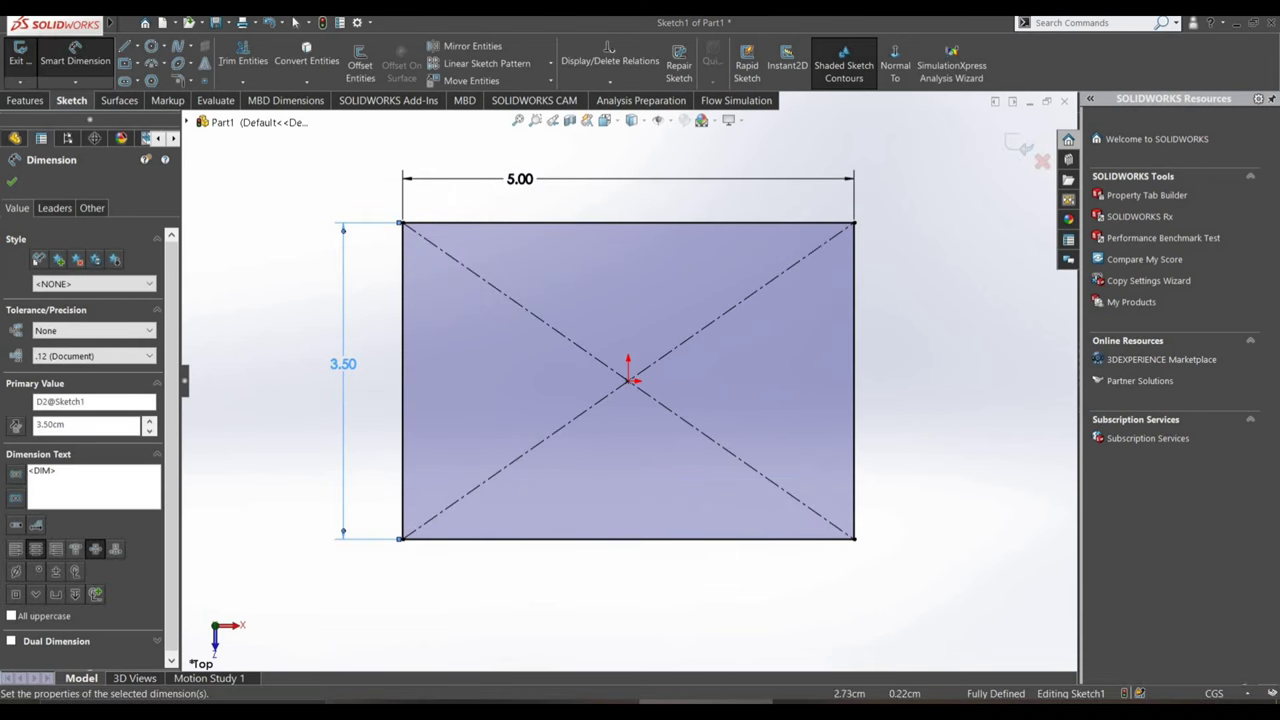
key("Escape")
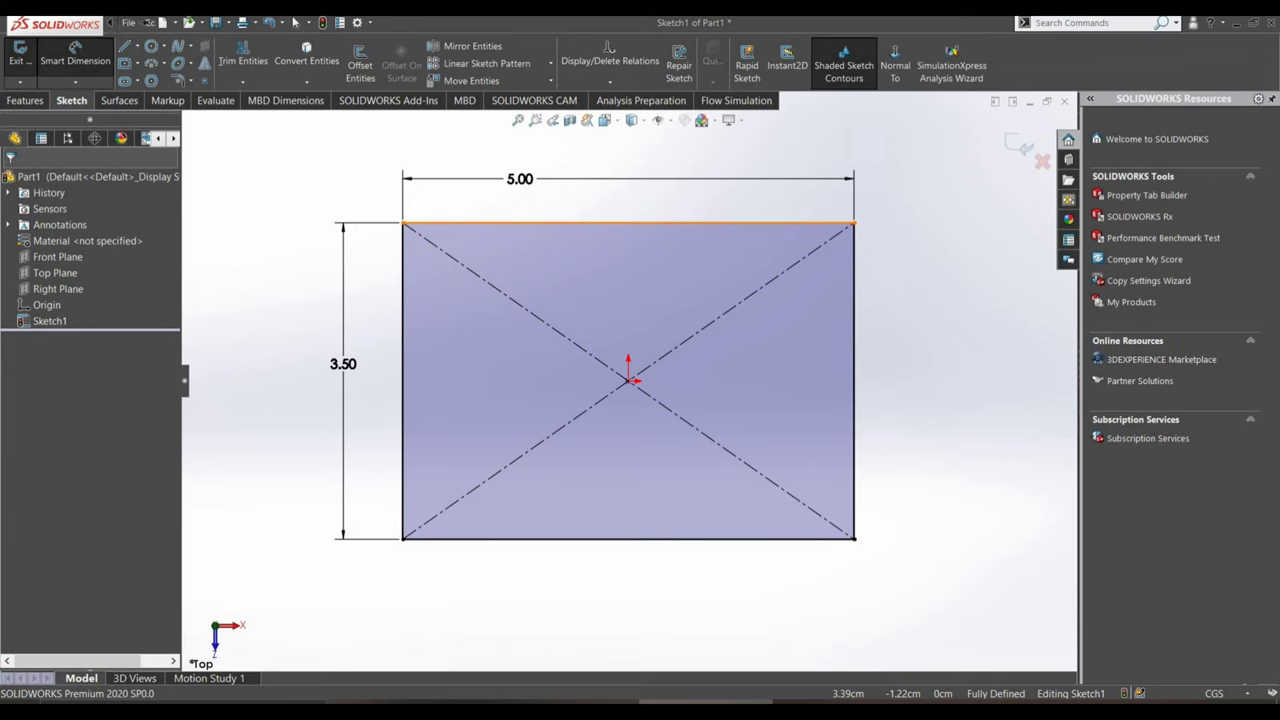
- Extrude the rectangle 1.5 cm with a Mid Plane end condition
left_click(25, 100)
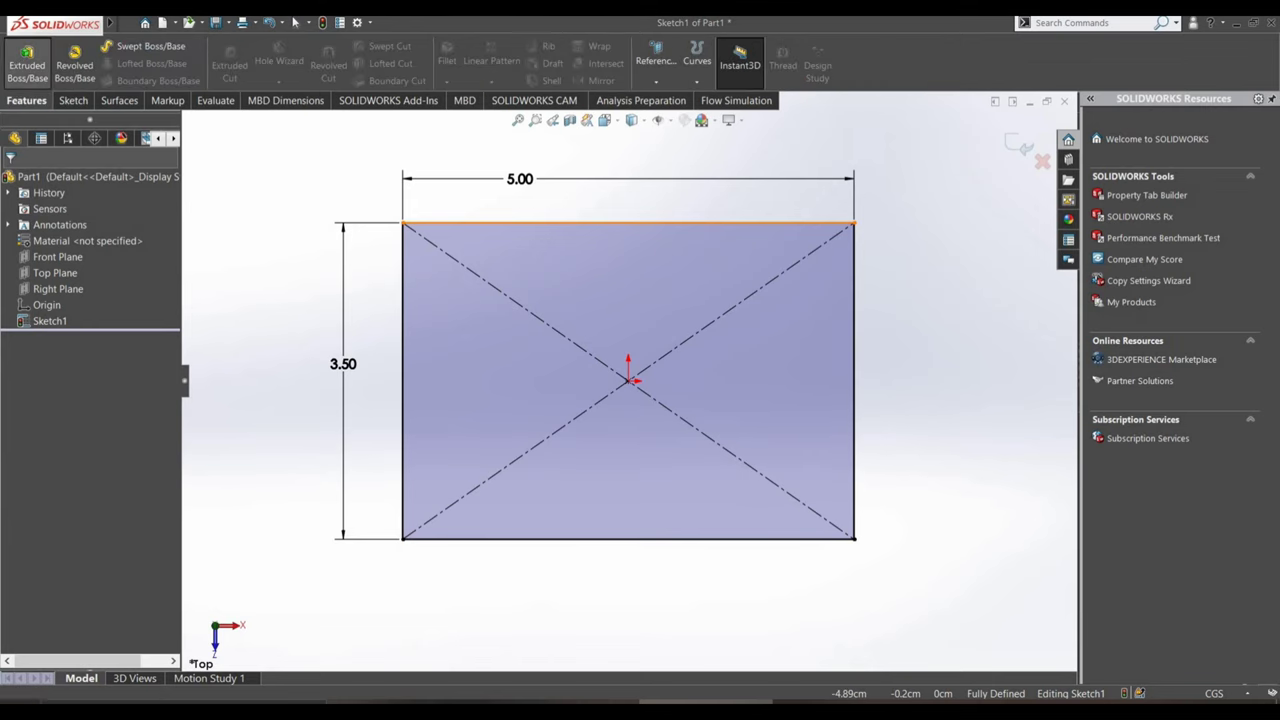
left_click(27, 60)
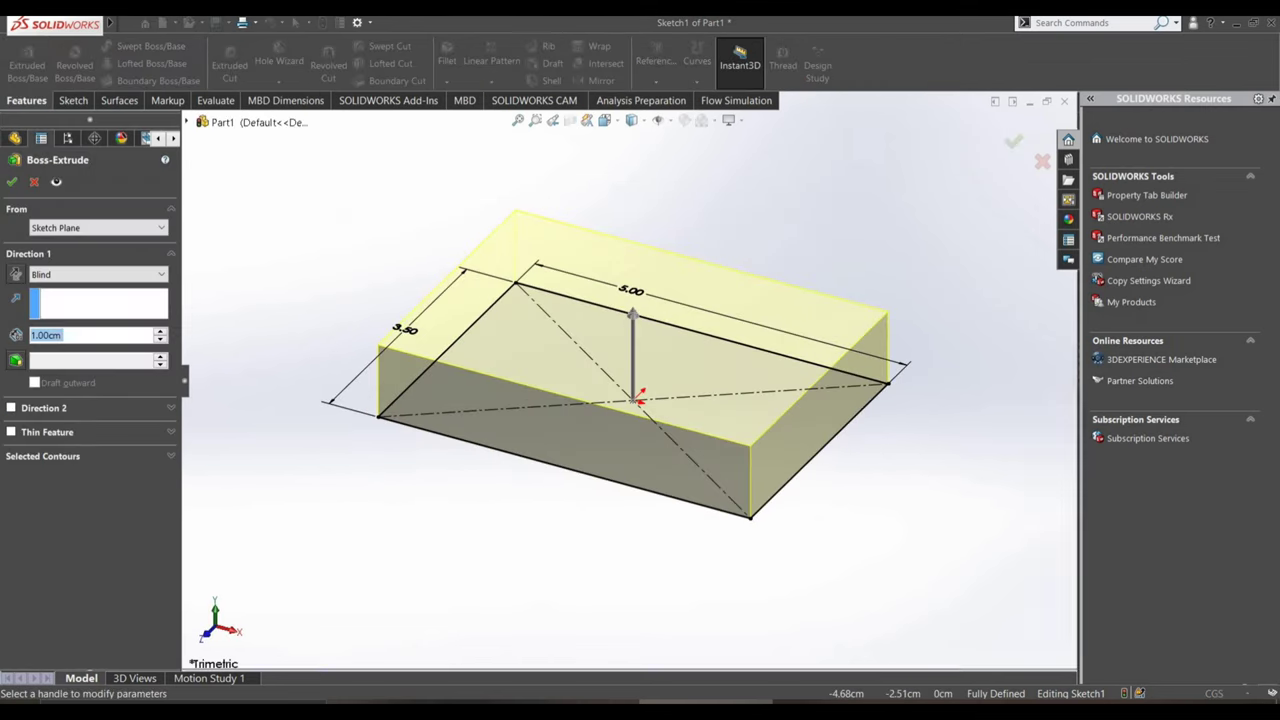
left_click(44, 335)
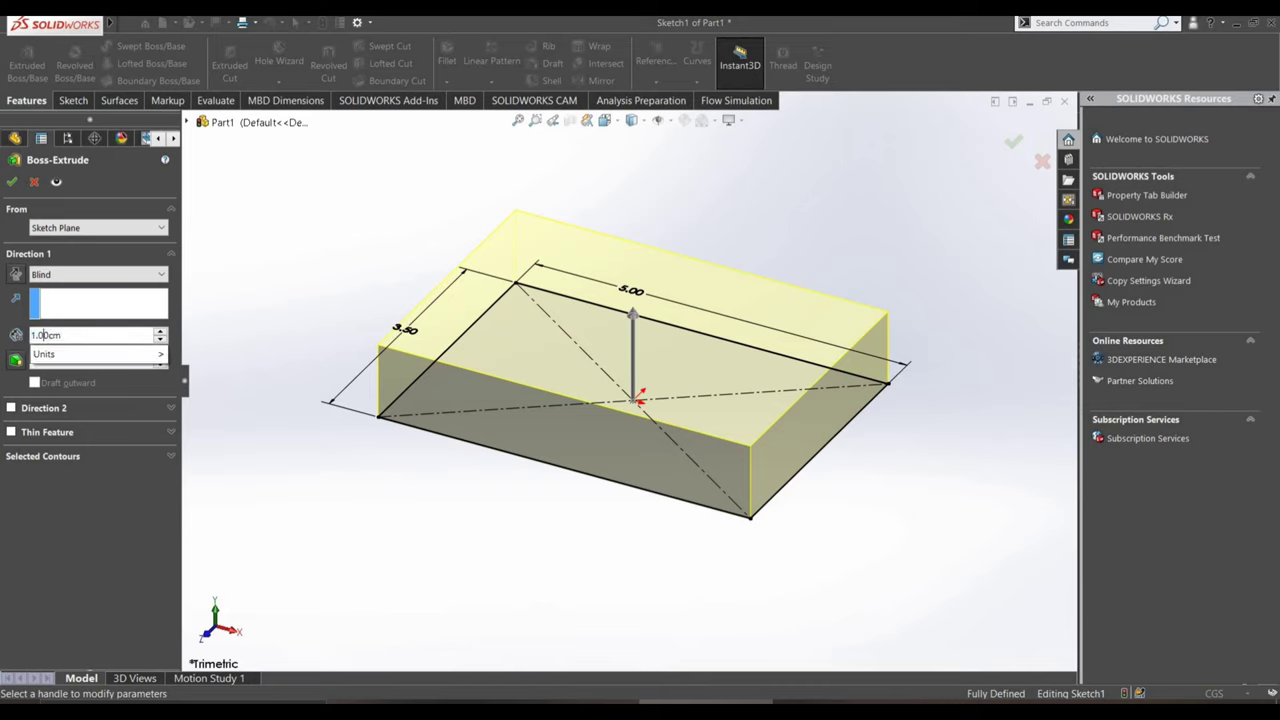
type("1.5")
key("Return")
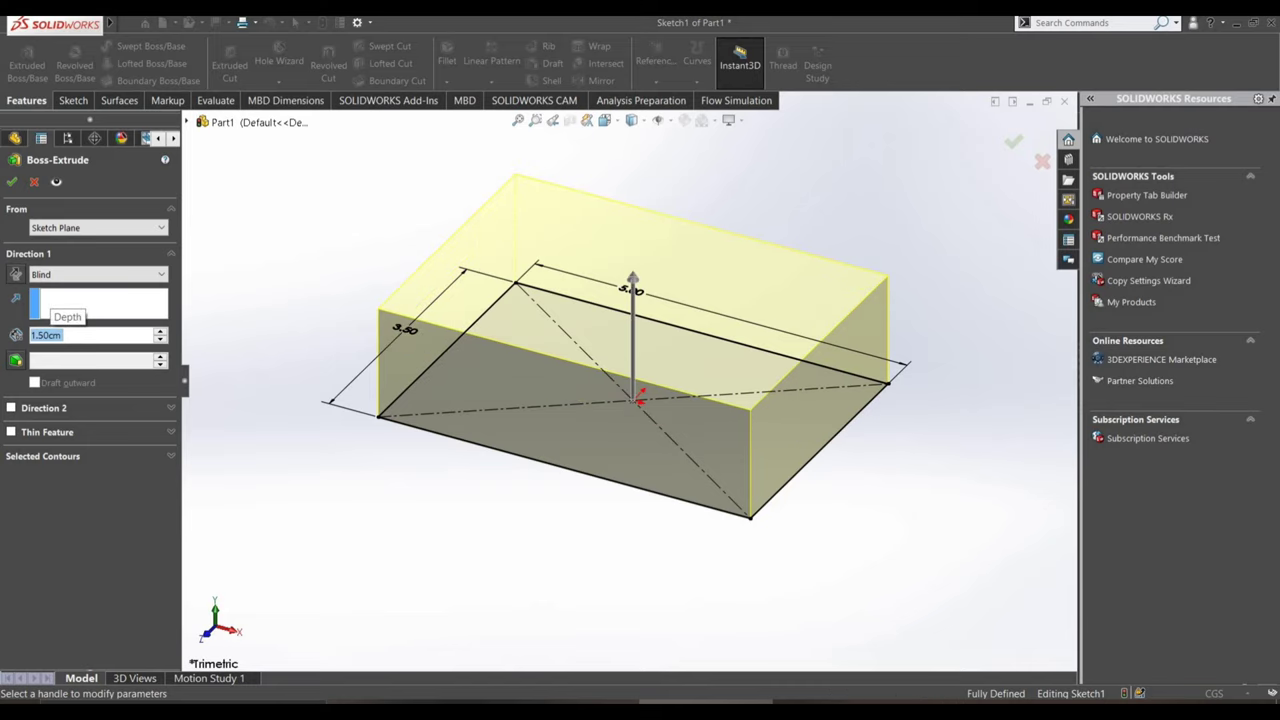
left_click(98, 274)
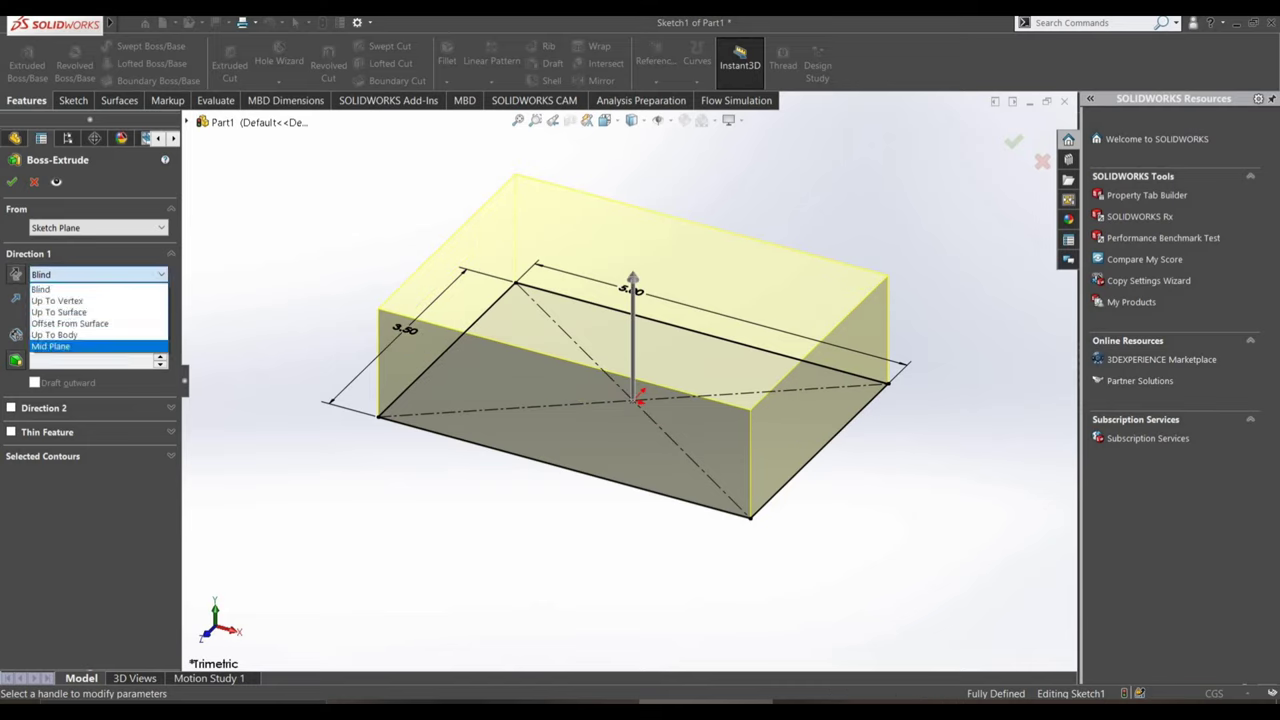
left_click(60, 343)
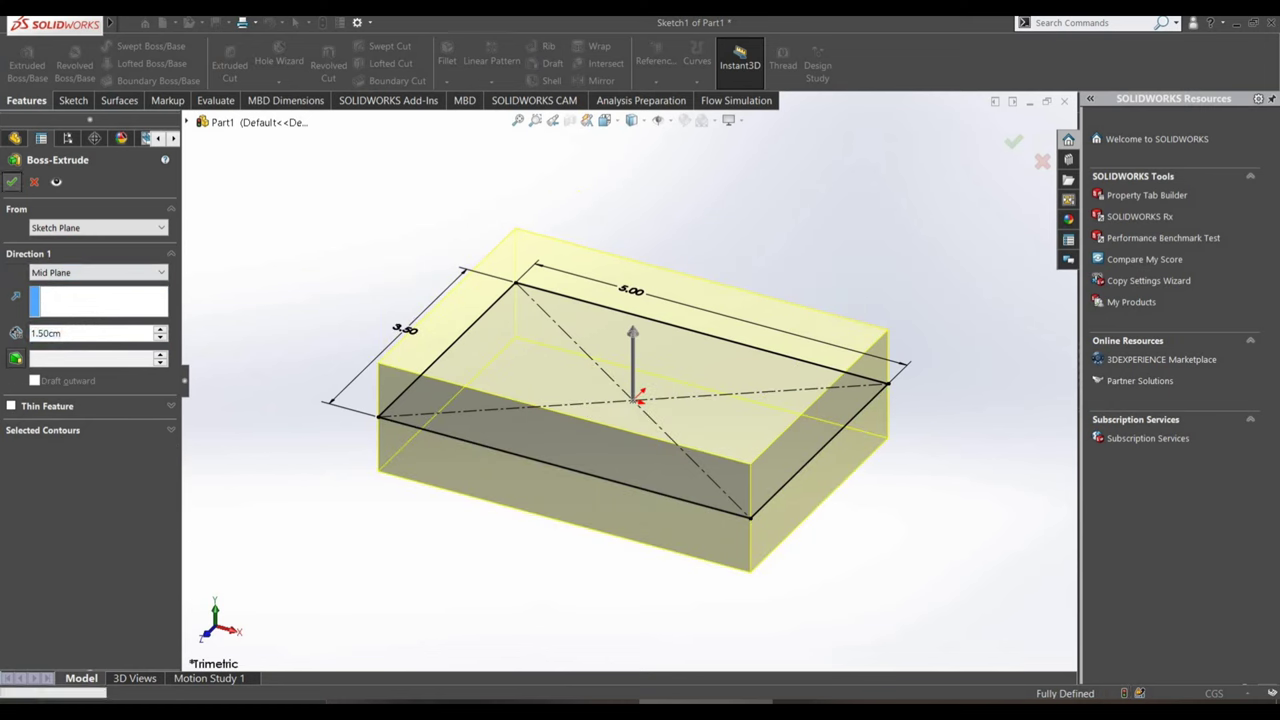
left_click(12, 181)
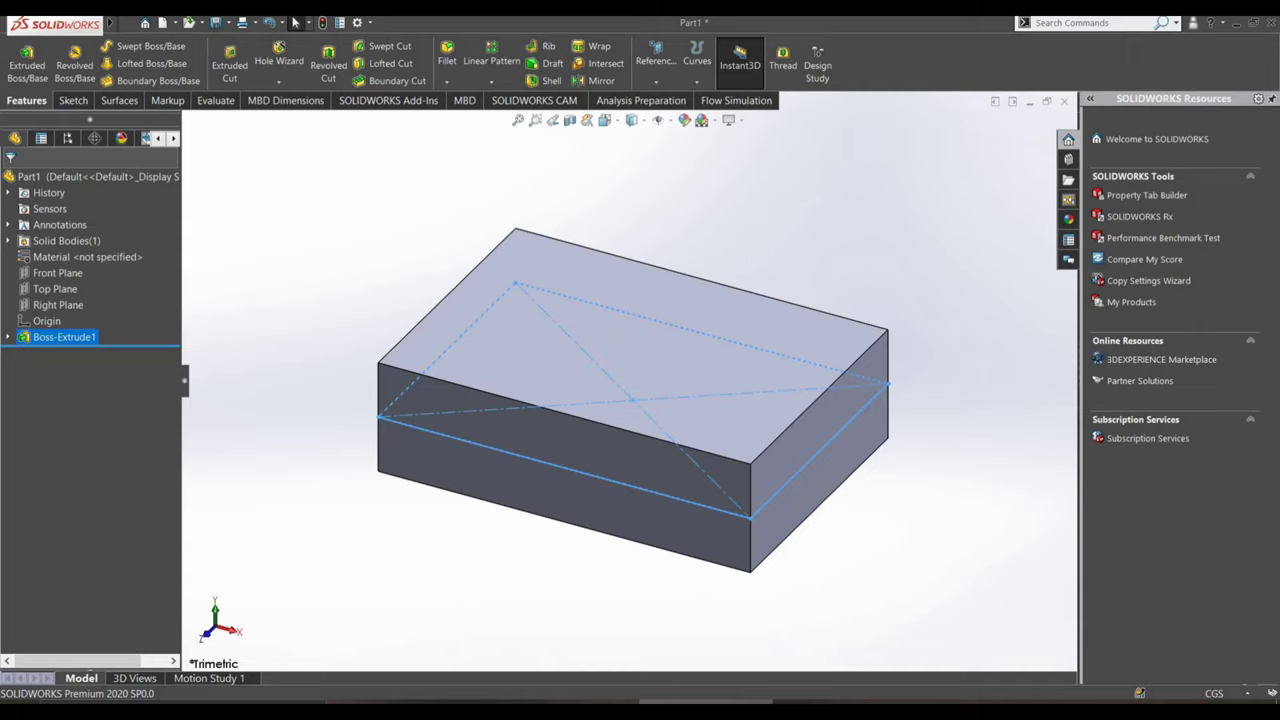
- Start Sketch2 on the block's side face, view it Normal To, and convert the face's edges
middle_click_drag(630, 400, 700, 380)
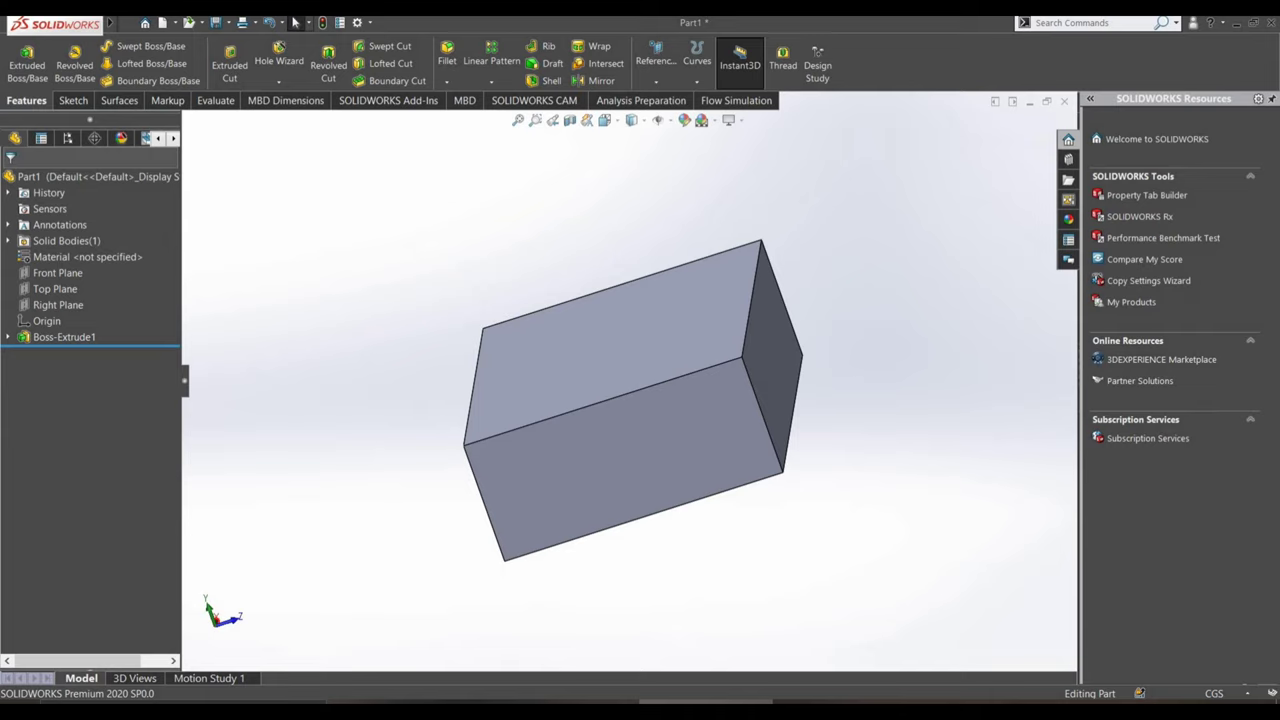
mouse_move(630, 400)
middle_mouse_down()
mouse_move(670, 380)
mouse_move(660, 410)
mouse_move(700, 390)
middle_mouse_up()
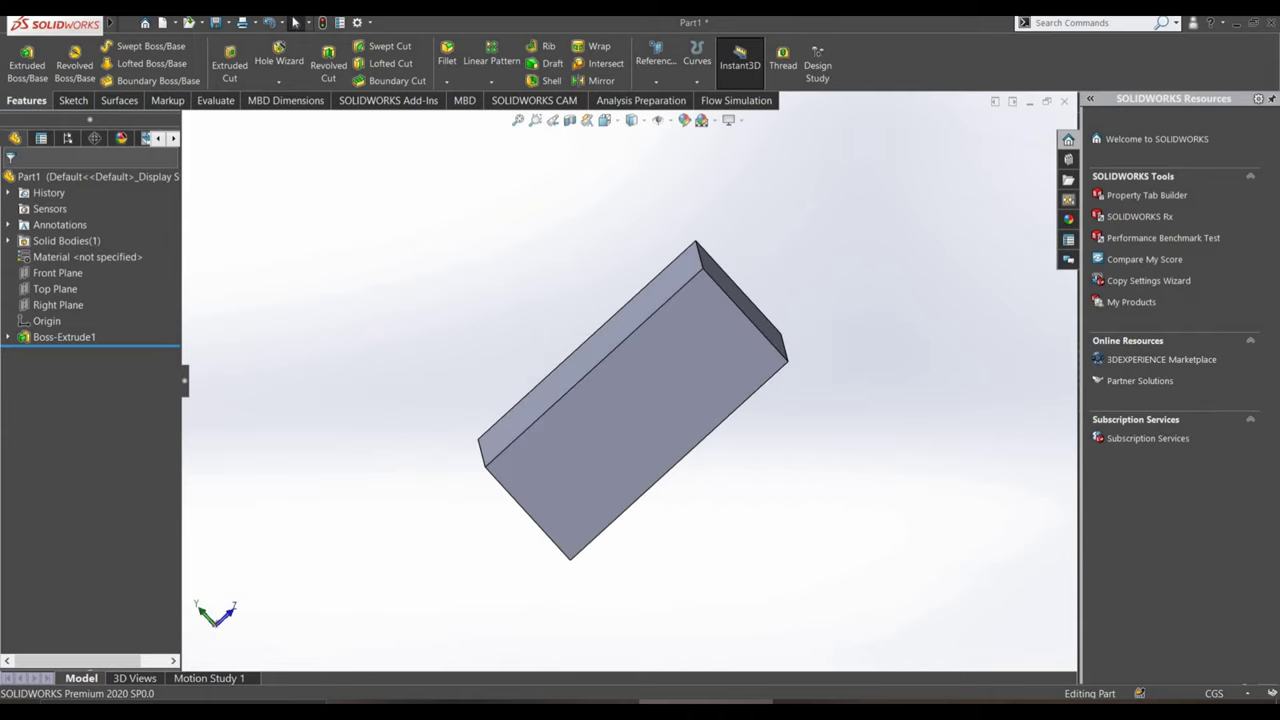
left_click(651, 420)
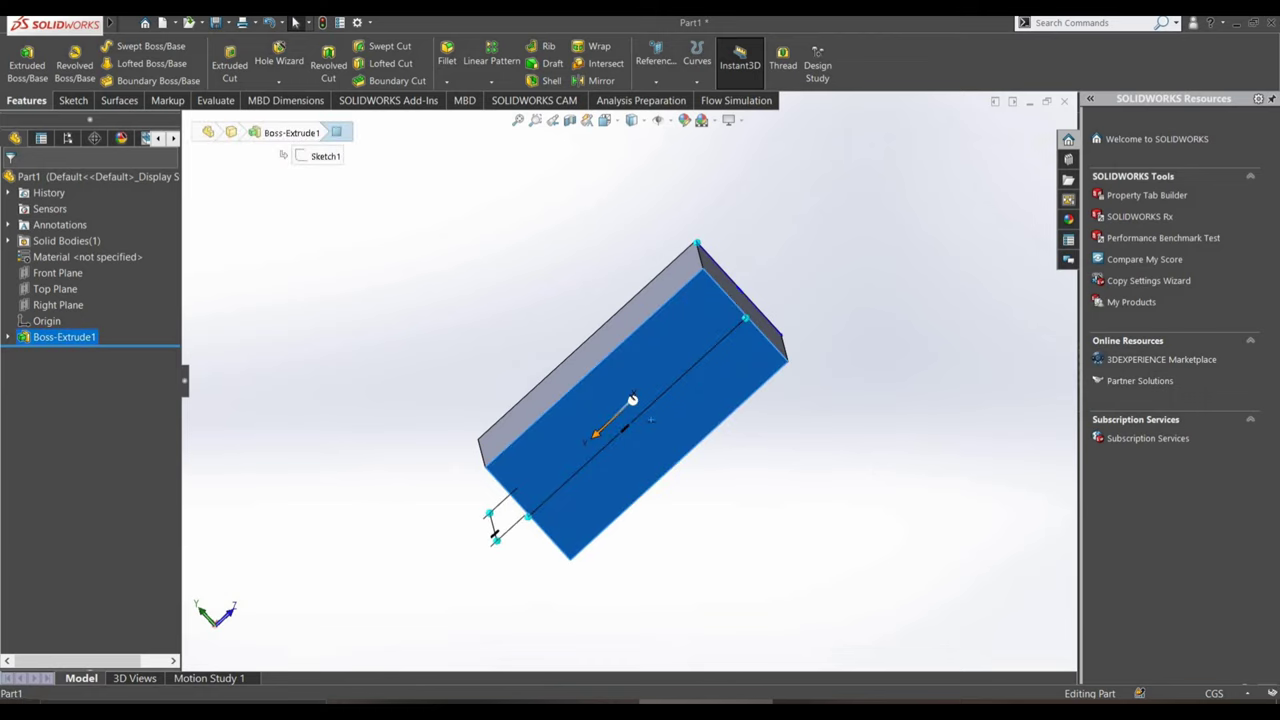
left_click(651, 420)
left_click(651, 420)
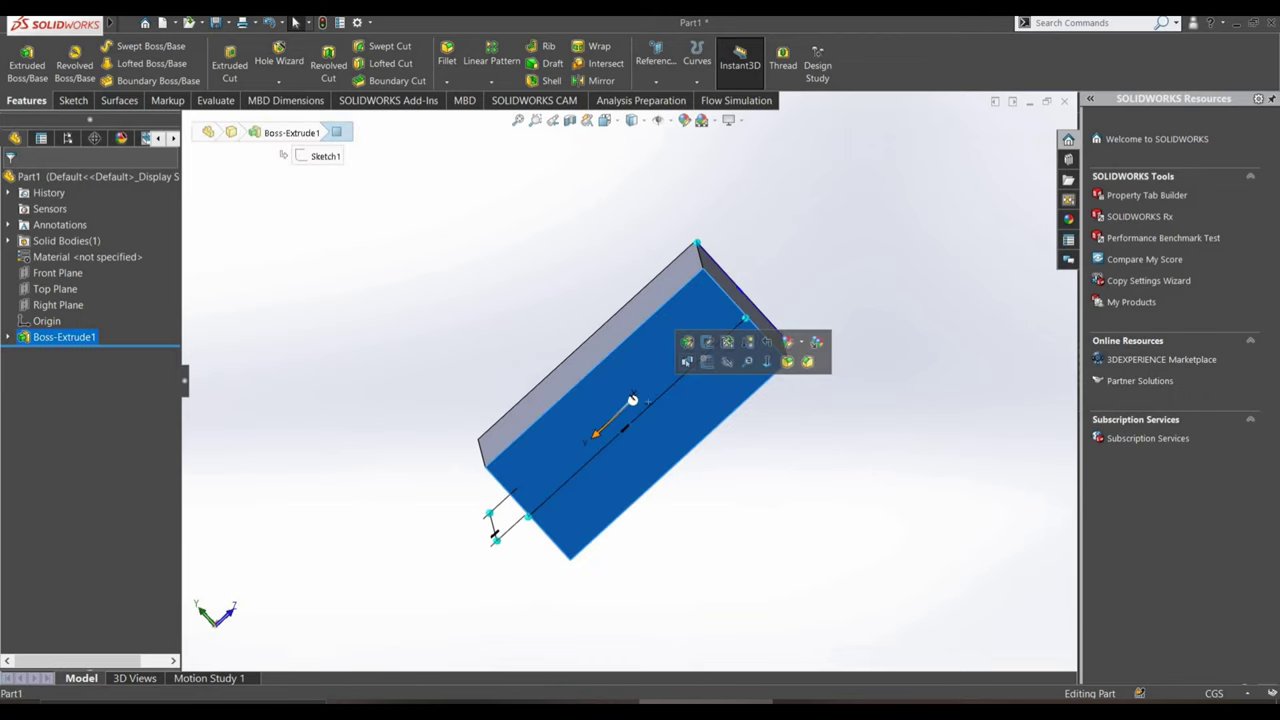
left_click(707, 361)
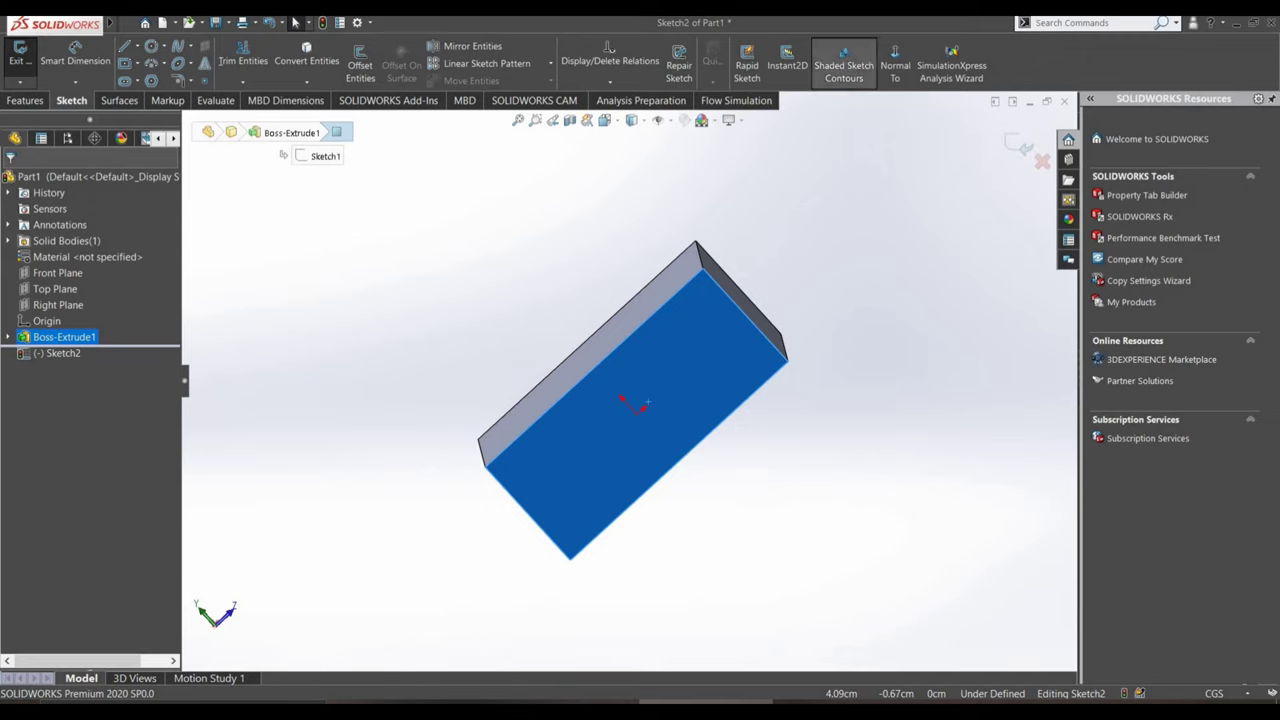
left_click(895, 65)
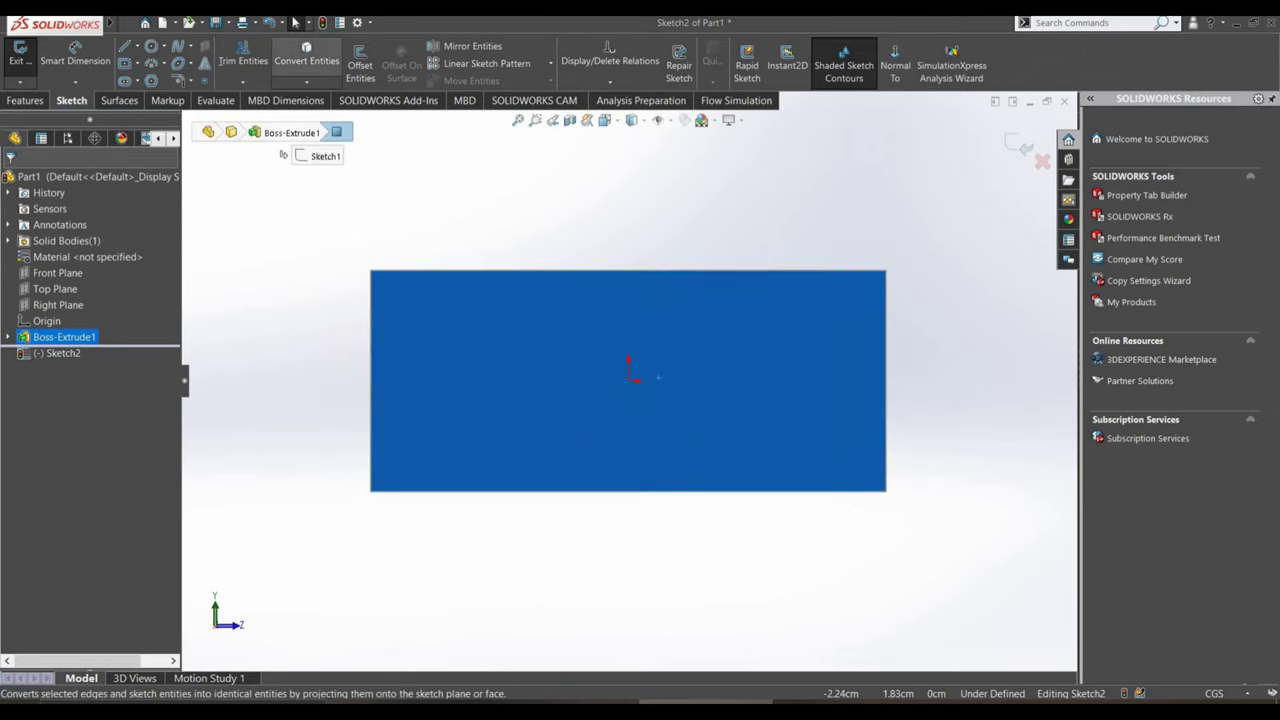
left_click(306, 55)
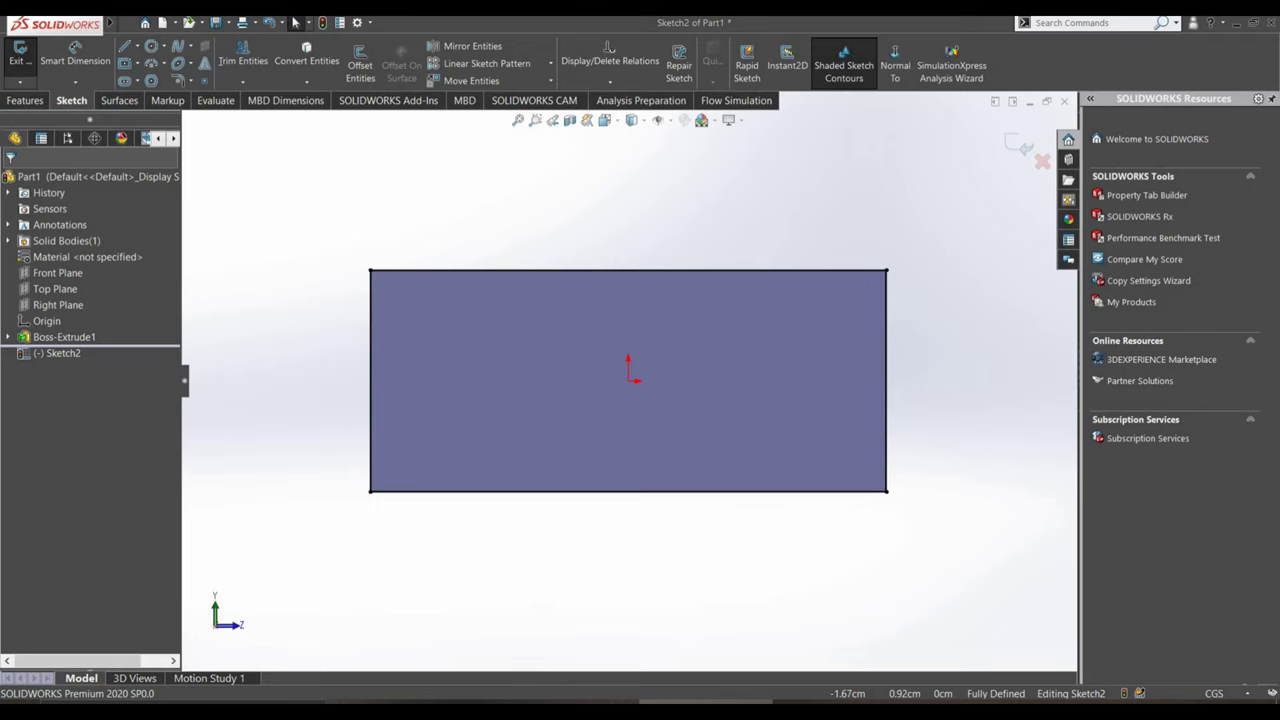
scroll(627, 383, "up", 2)
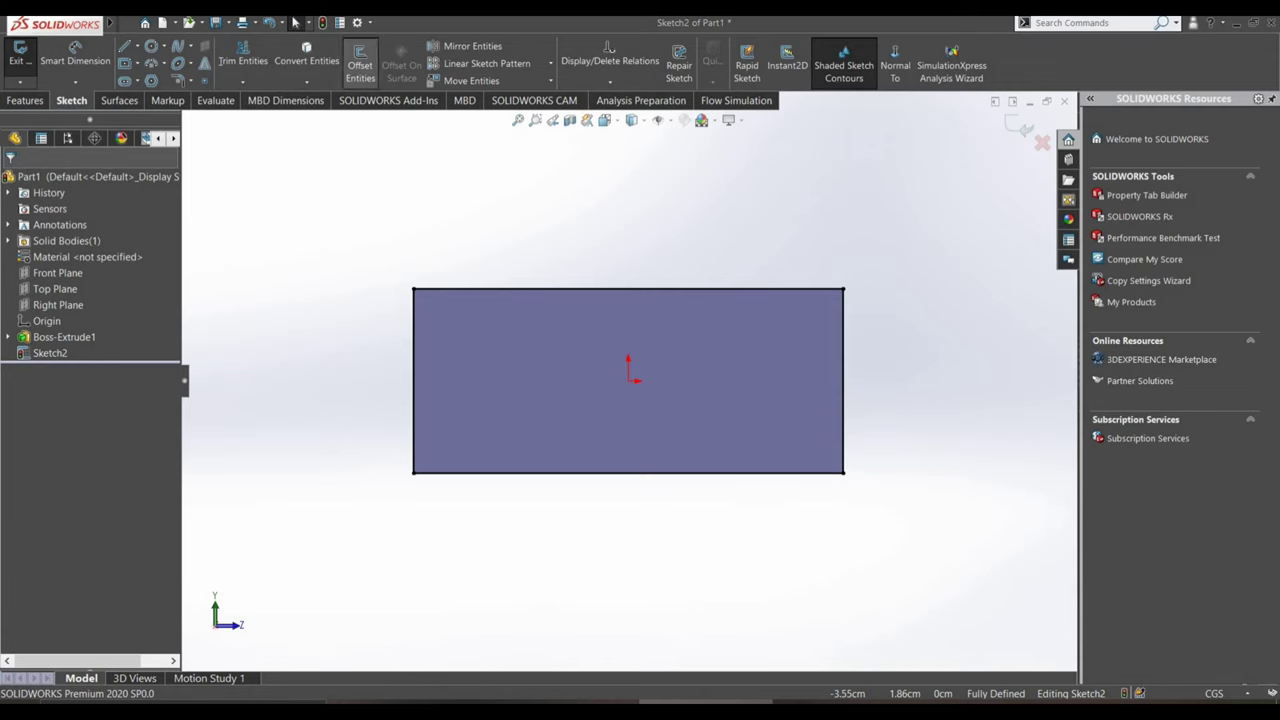
left_click(360, 63)
left_click(628, 289)
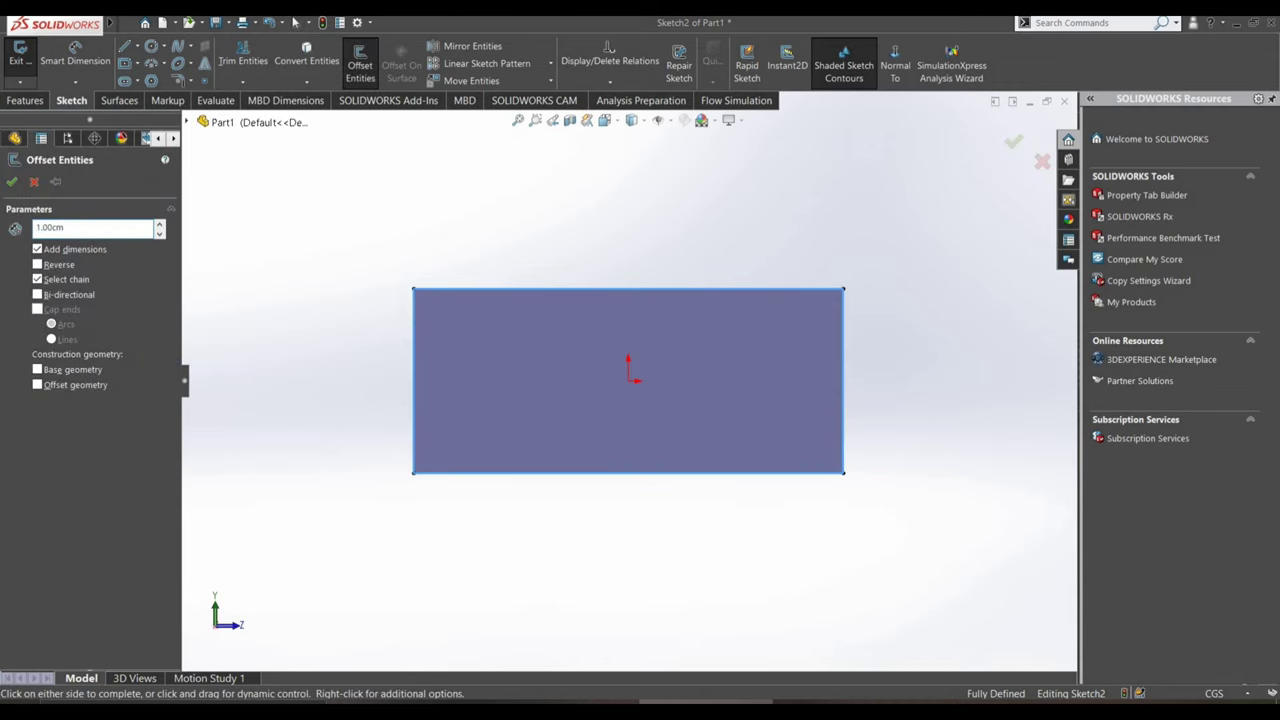
left_click_drag(628, 289, 628, 281)
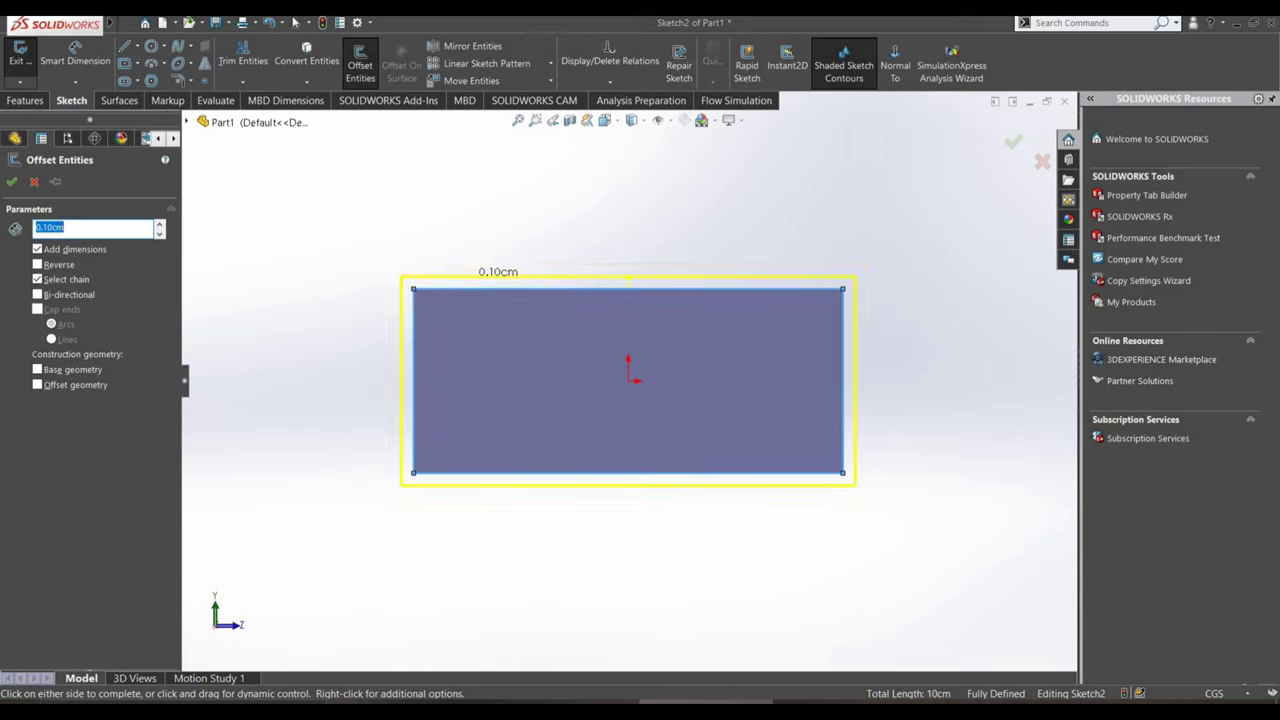
left_click(628, 281)
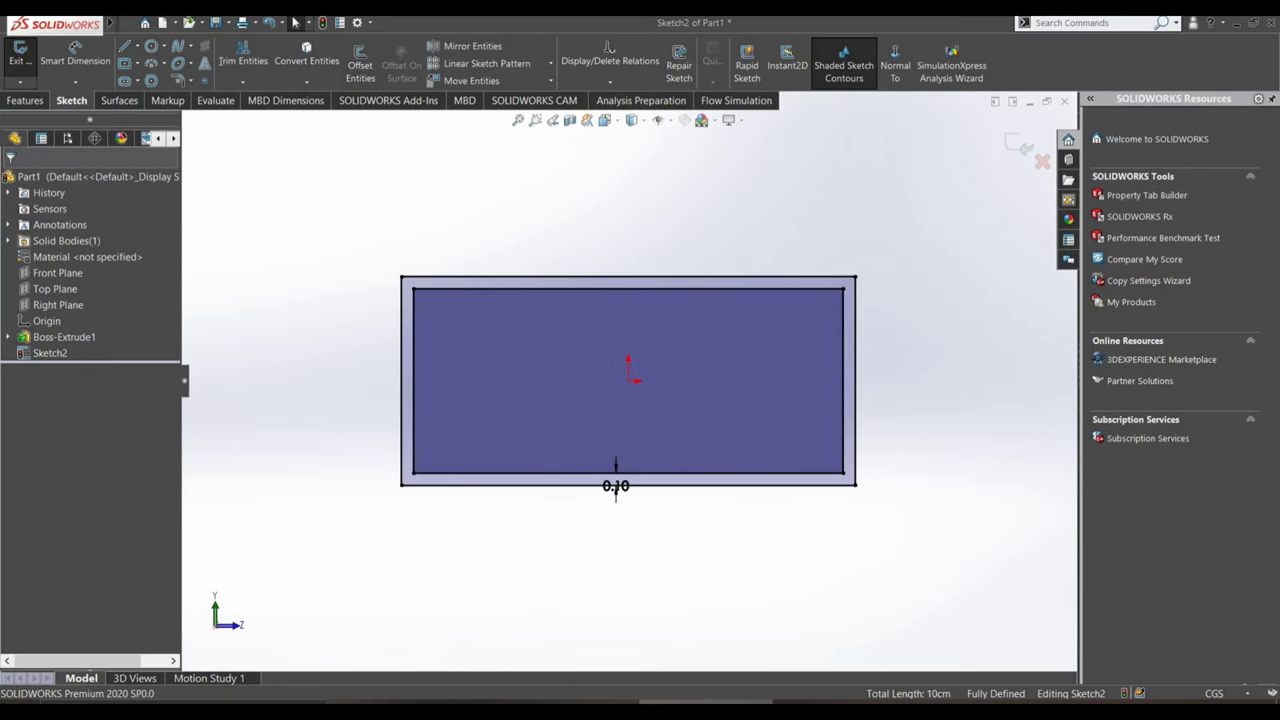
double_click(613, 486)
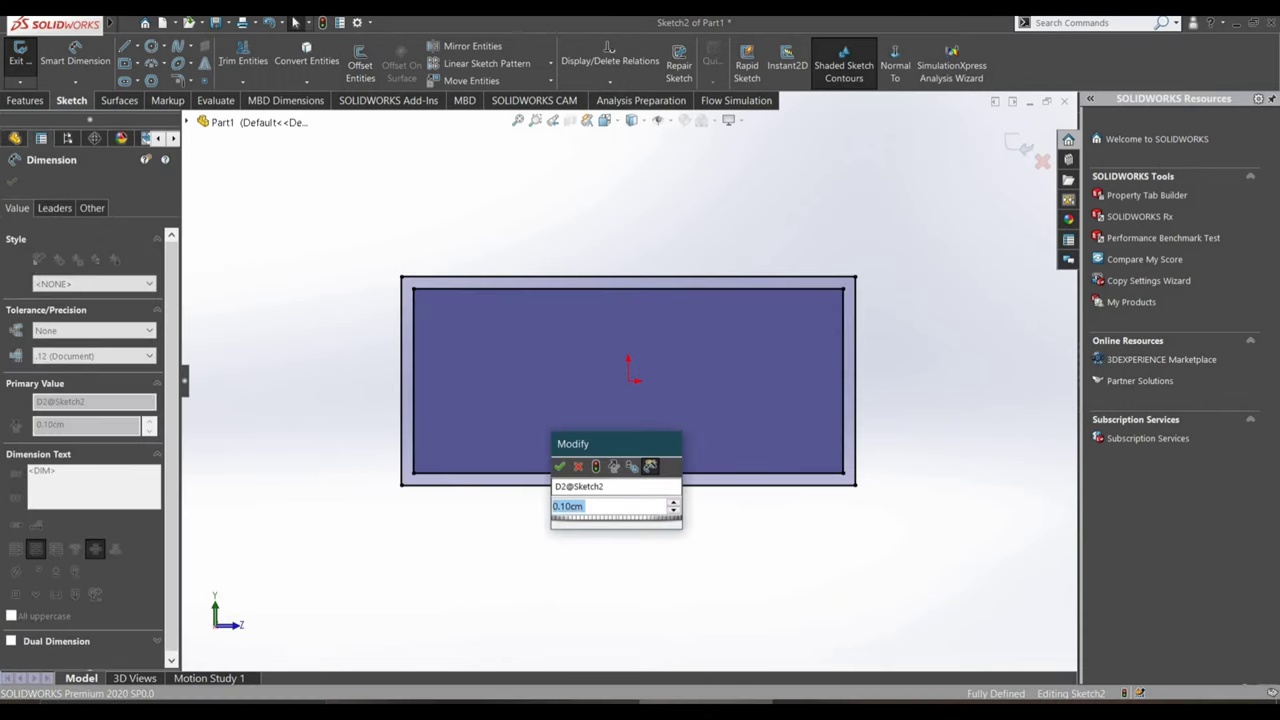
type("0.5")
key("Return")
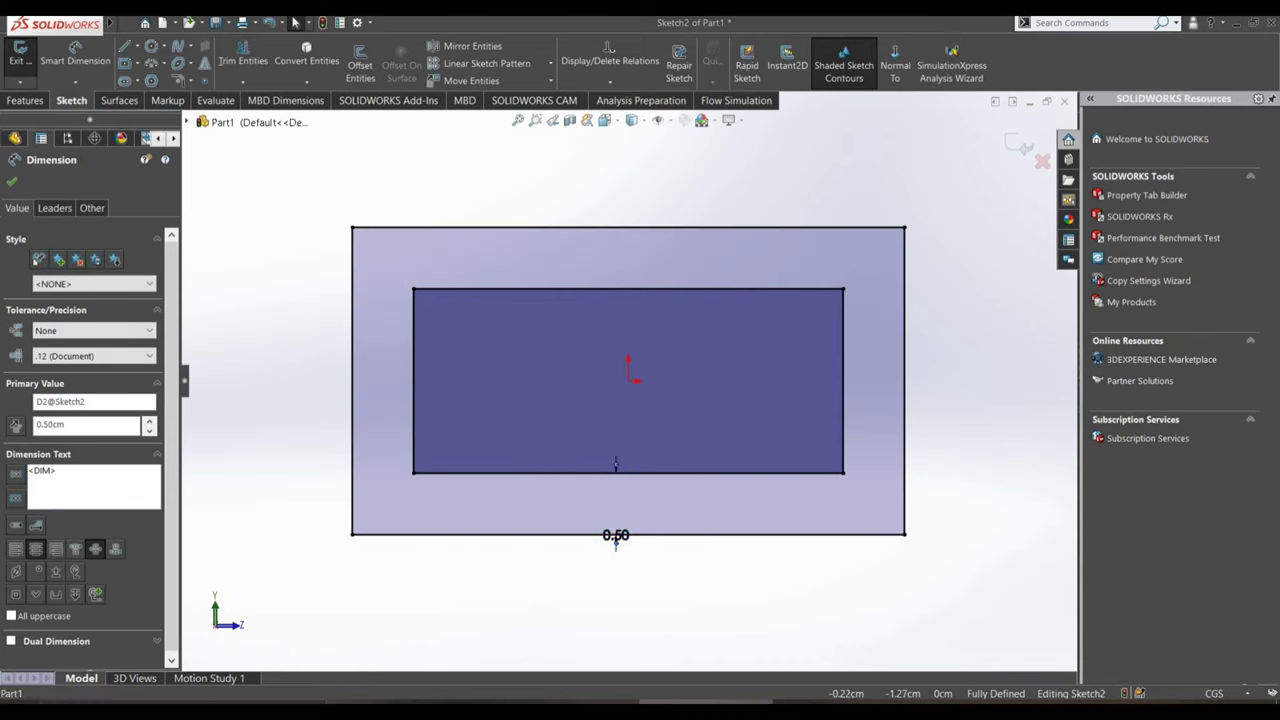
double_click(615, 535)
right_click(551, 556)
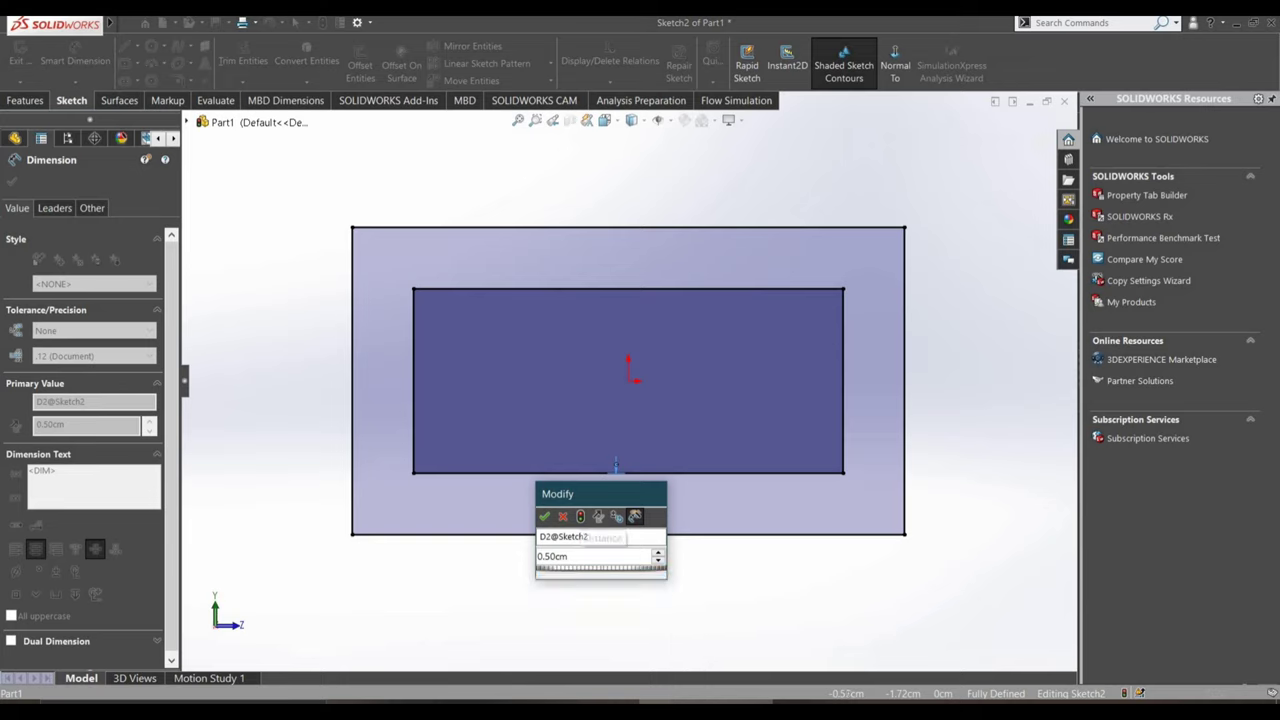
type("0.05")
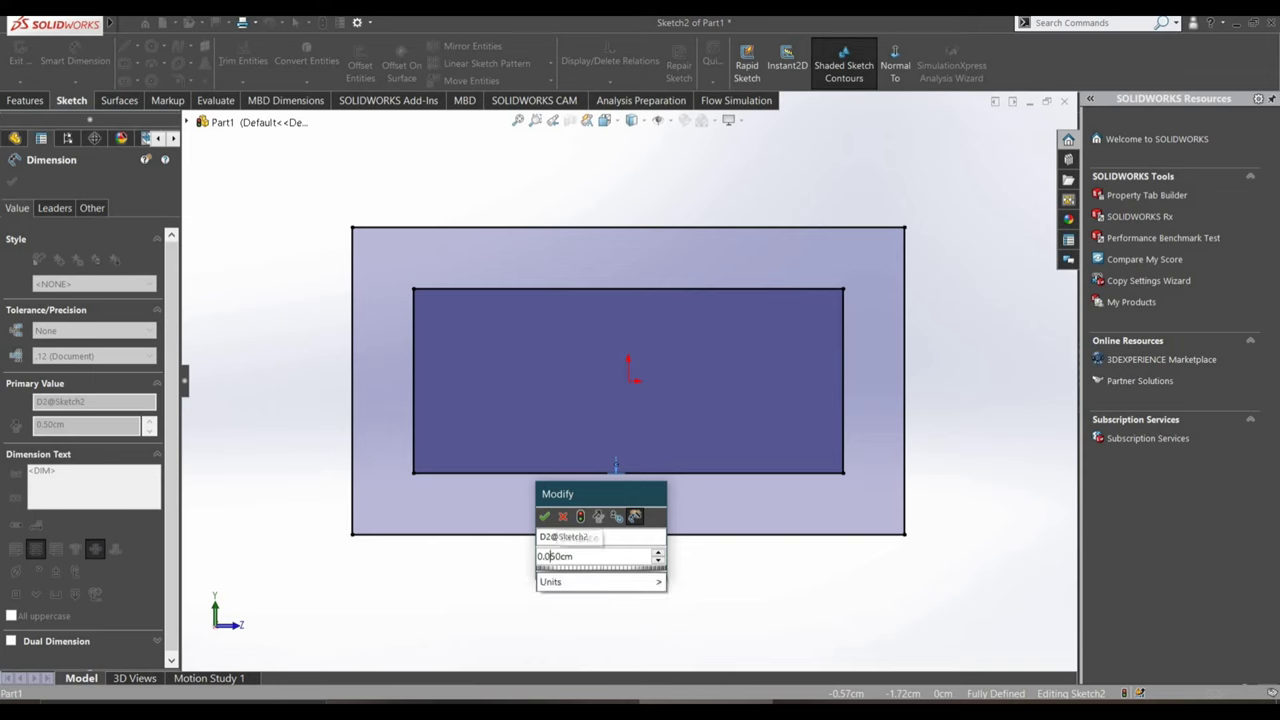
key("Return")
key("Escape")
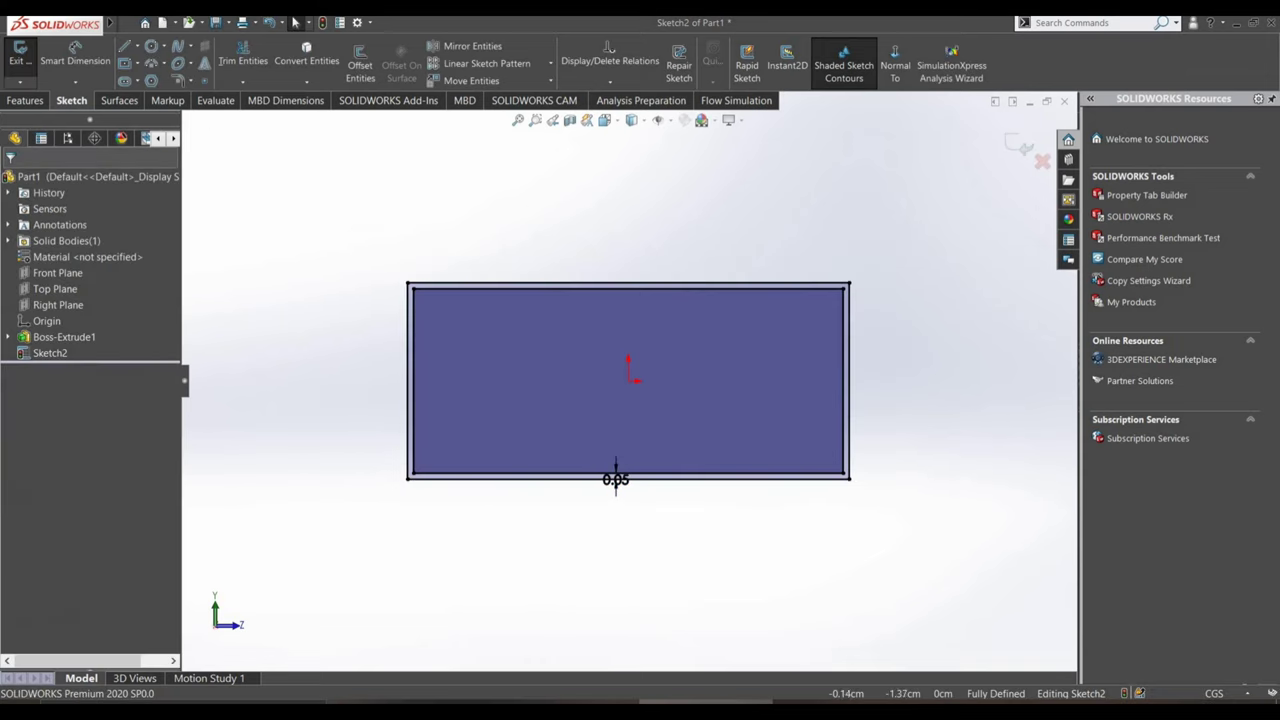
mouse_move(630, 380)
middle_mouse_down()
mouse_move(690, 440)
mouse_move(690, 400)
middle_mouse_up()
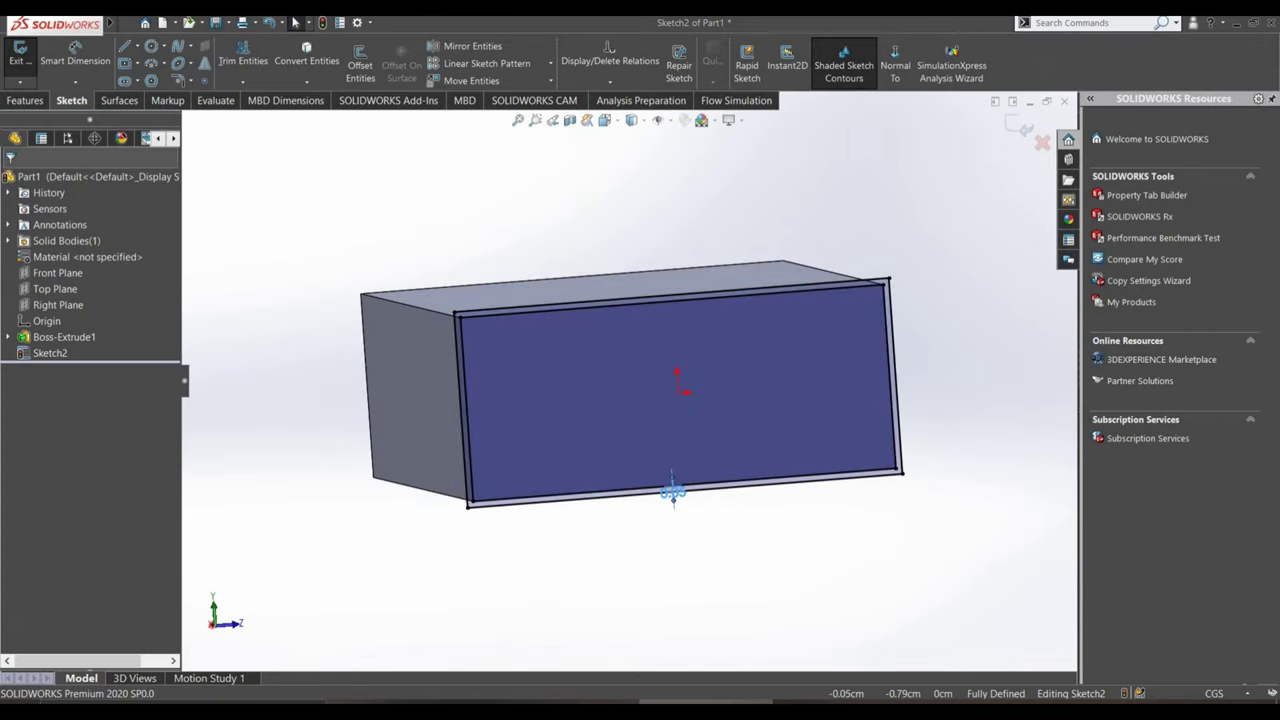
left_click(672, 491)
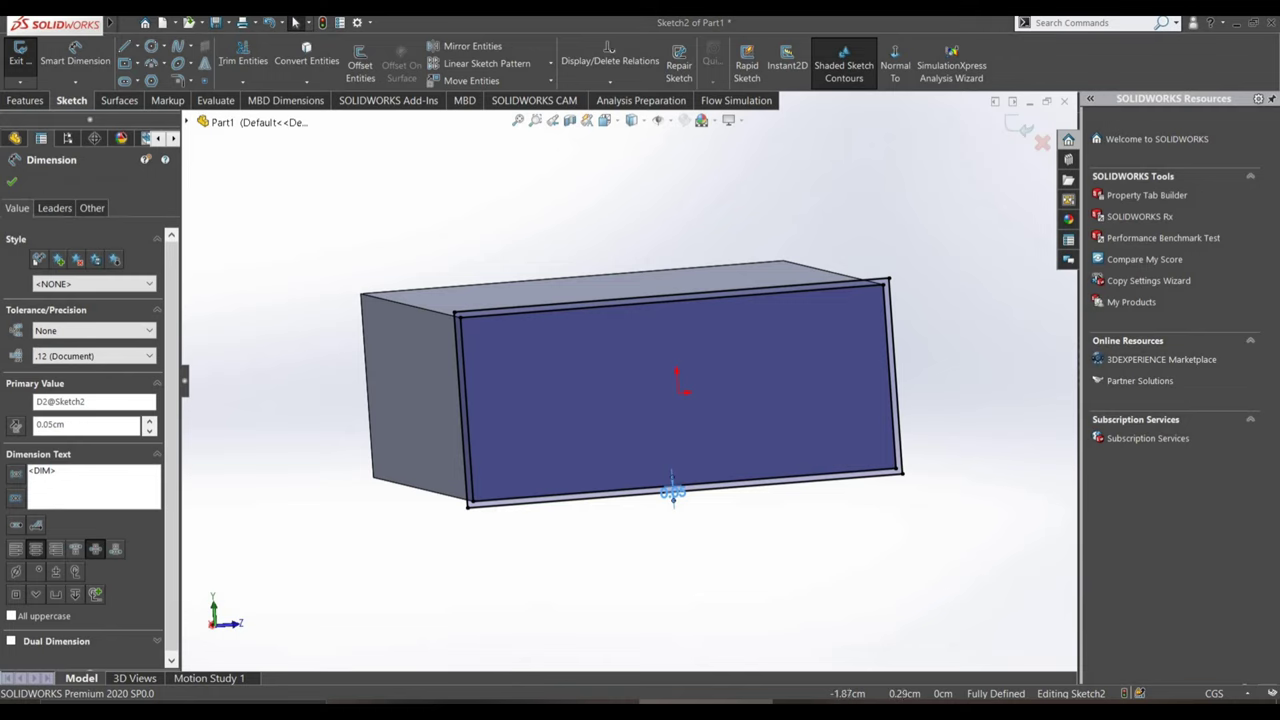
key("Escape")
left_click(673, 492)
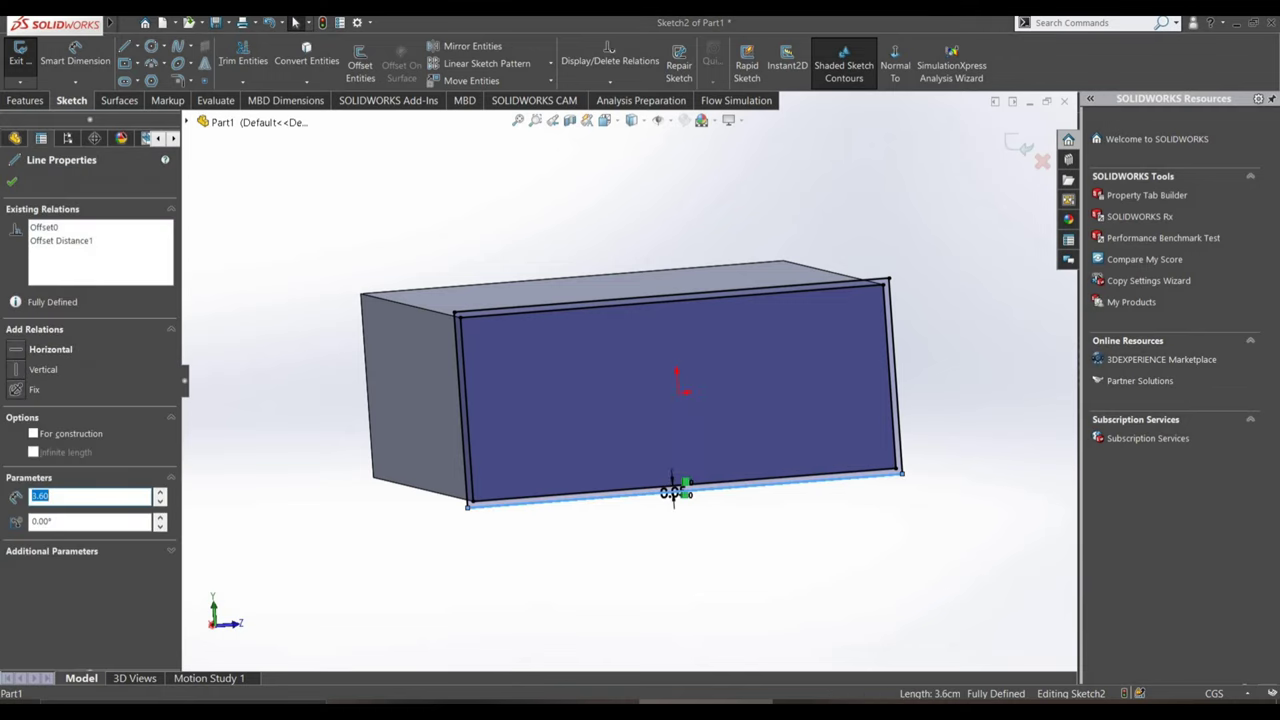
key("Escape")
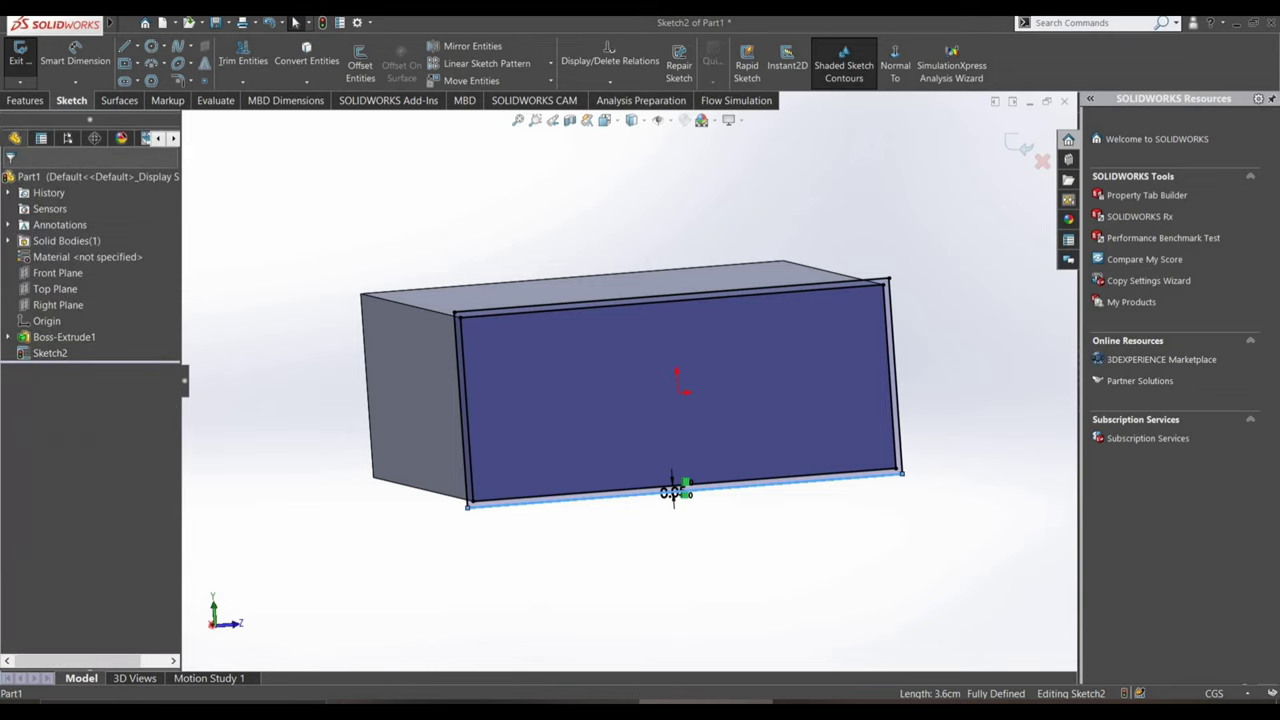
key("ctrl+z")
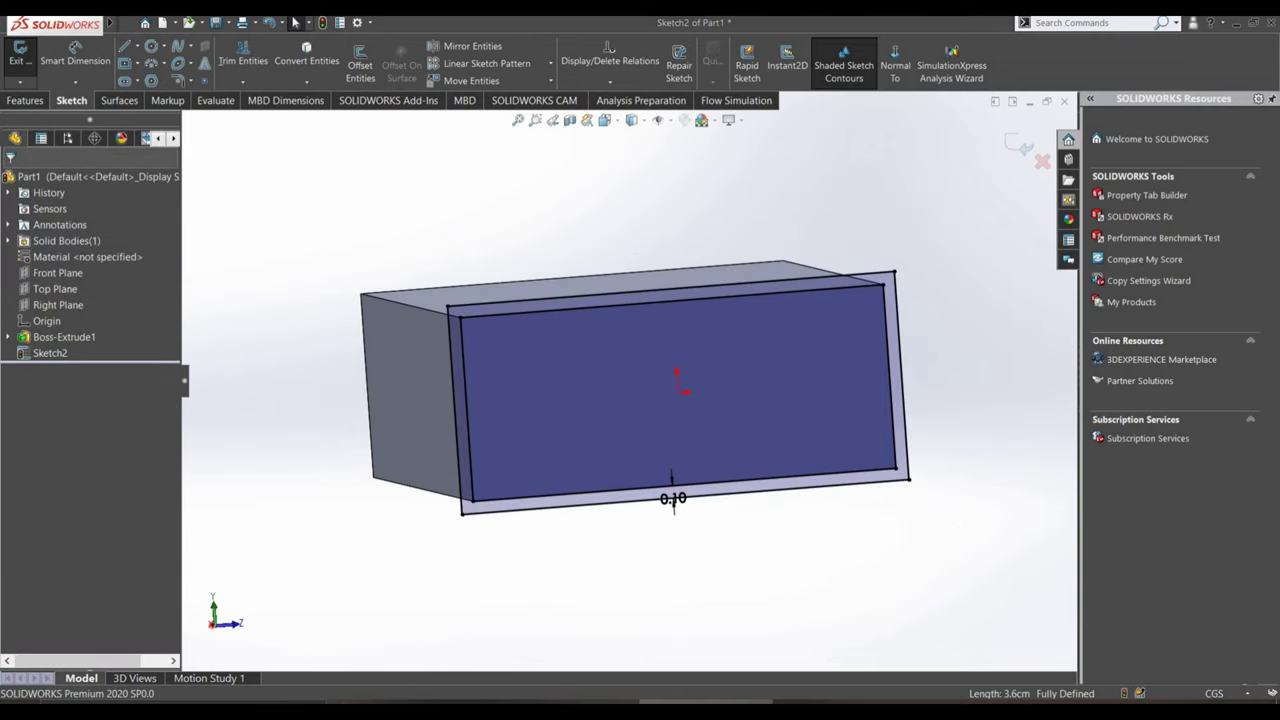
key("Escape")
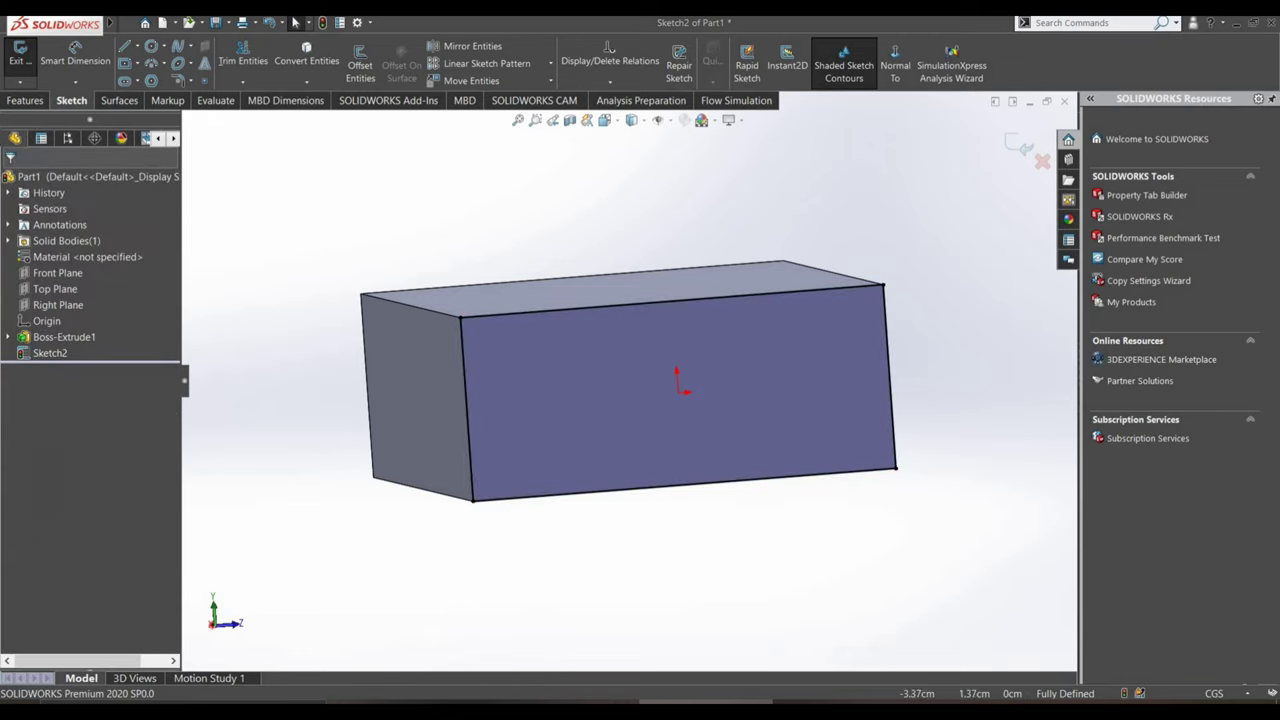
- Offset the front face edges inward by 0.2 cm with Reverse checked
left_click(360, 68)
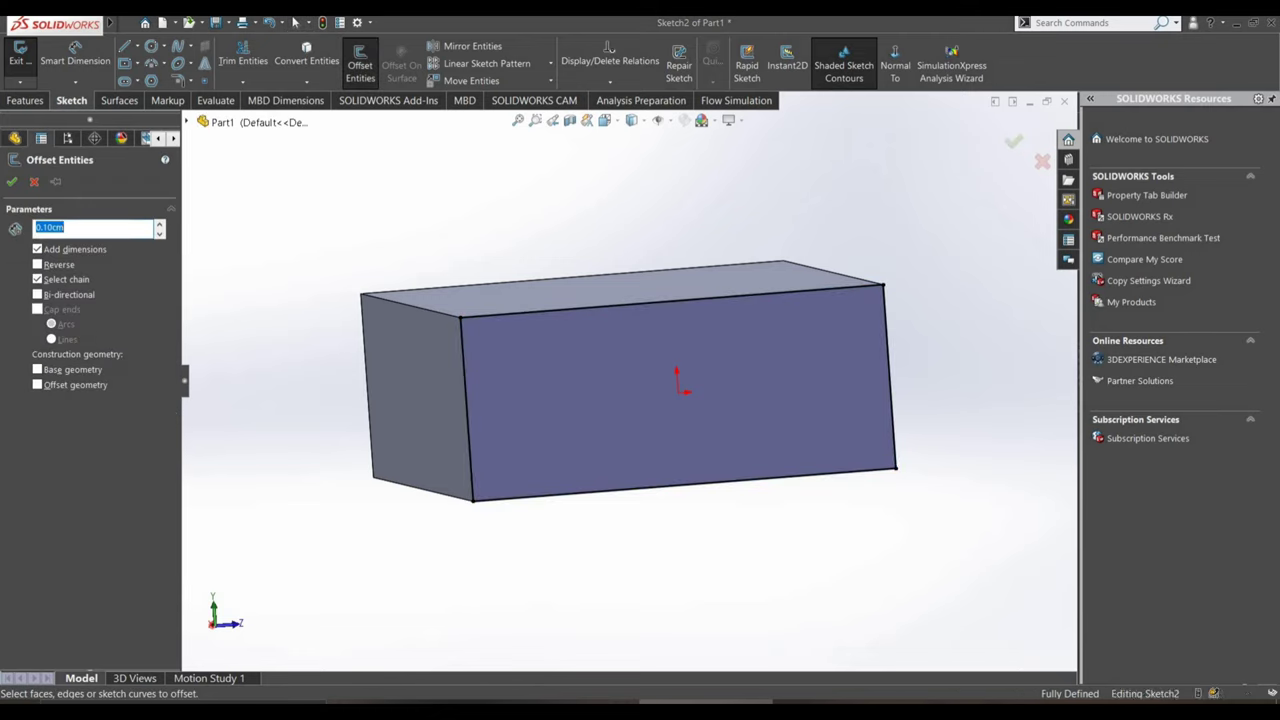
left_click(672, 302)
left_click(37, 264)
type("0.40.2")
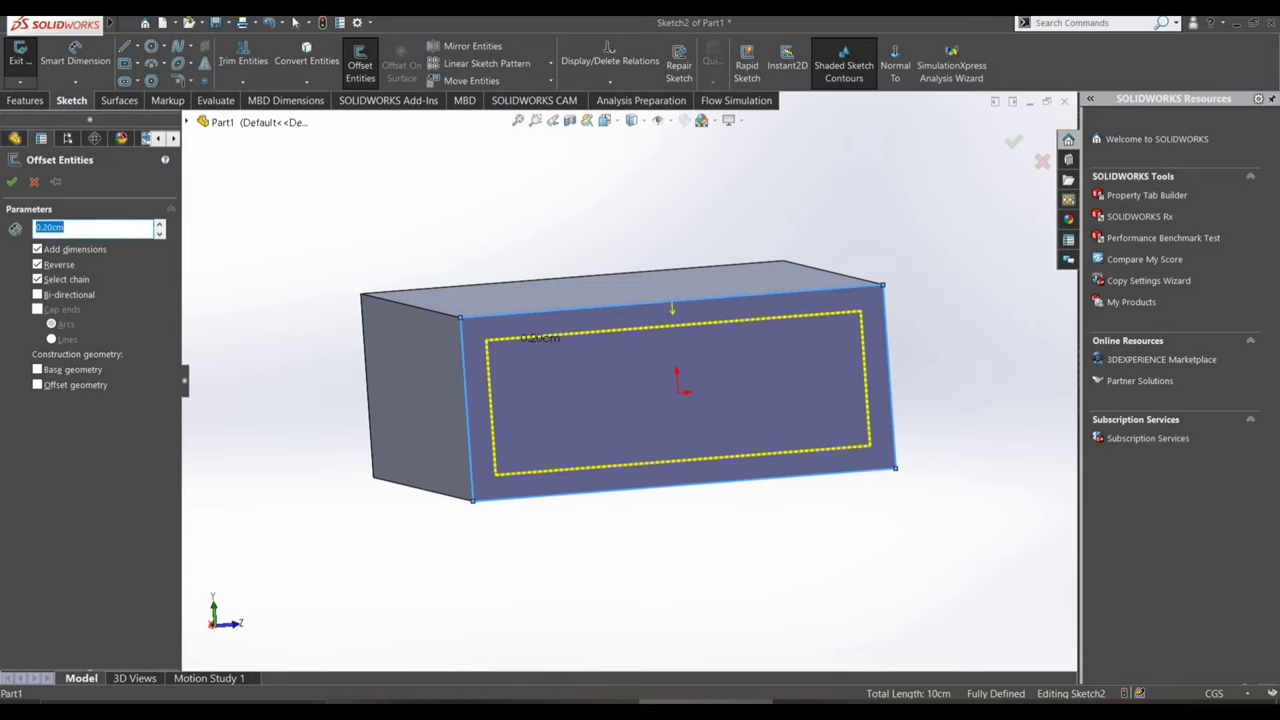
key("Return")
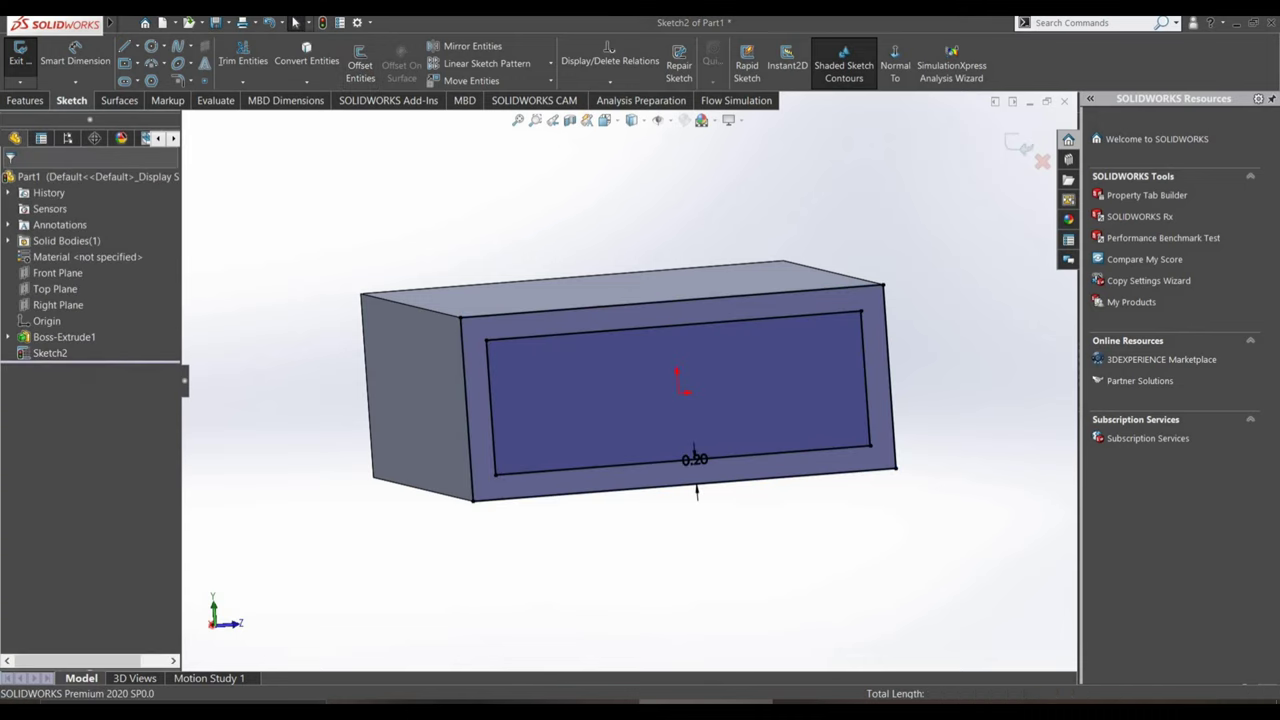
- Change the offset dimension from 0.20 to 0.05 cm
double_click(694, 459)
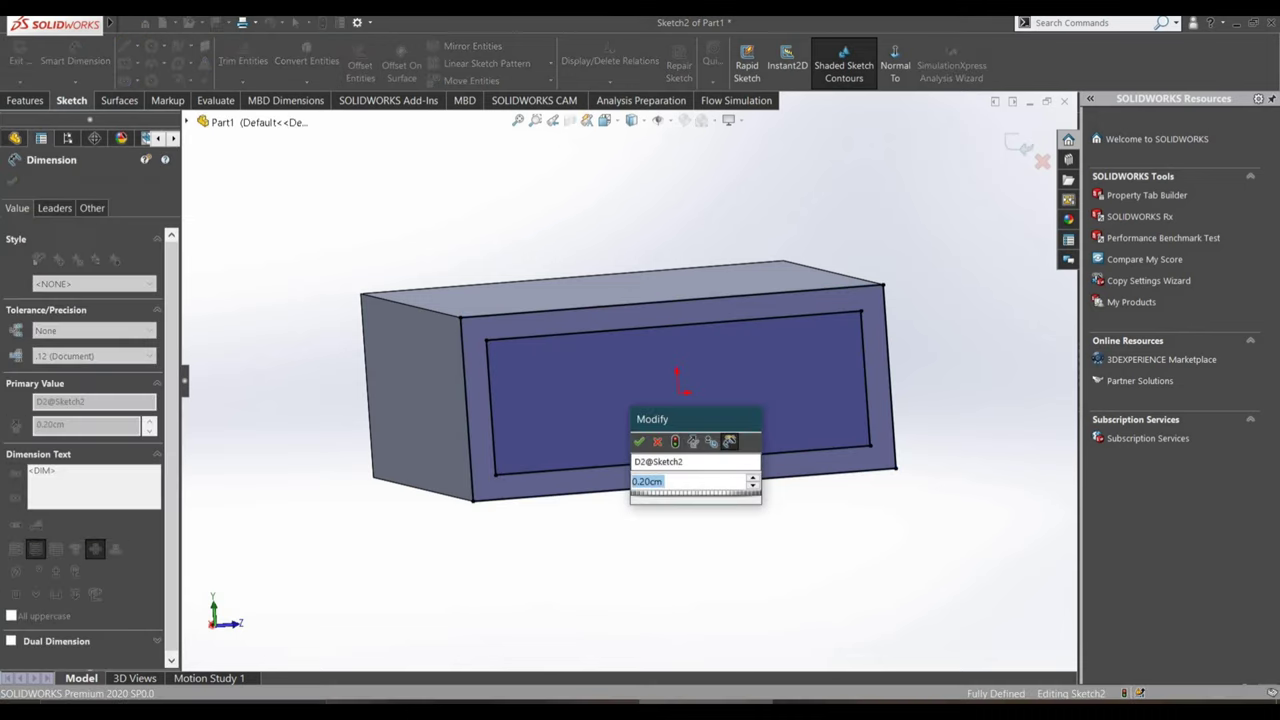
left_click(645, 481)
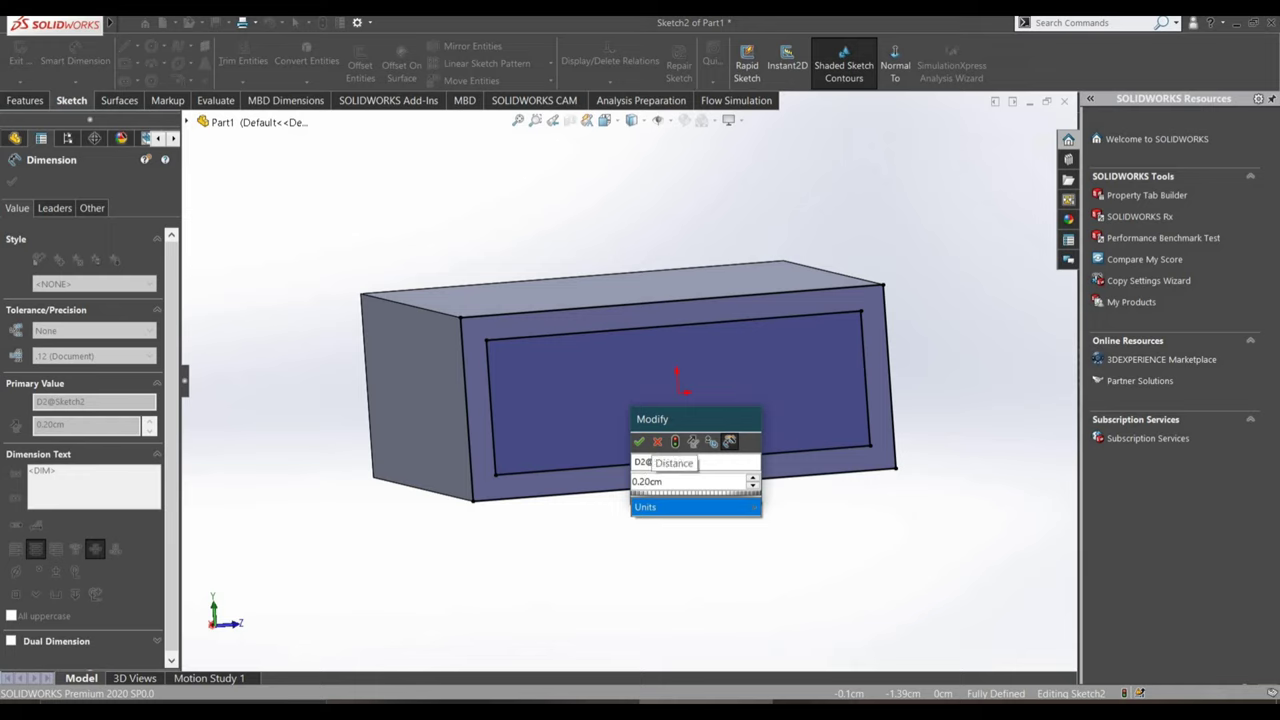
left_click(662, 481)
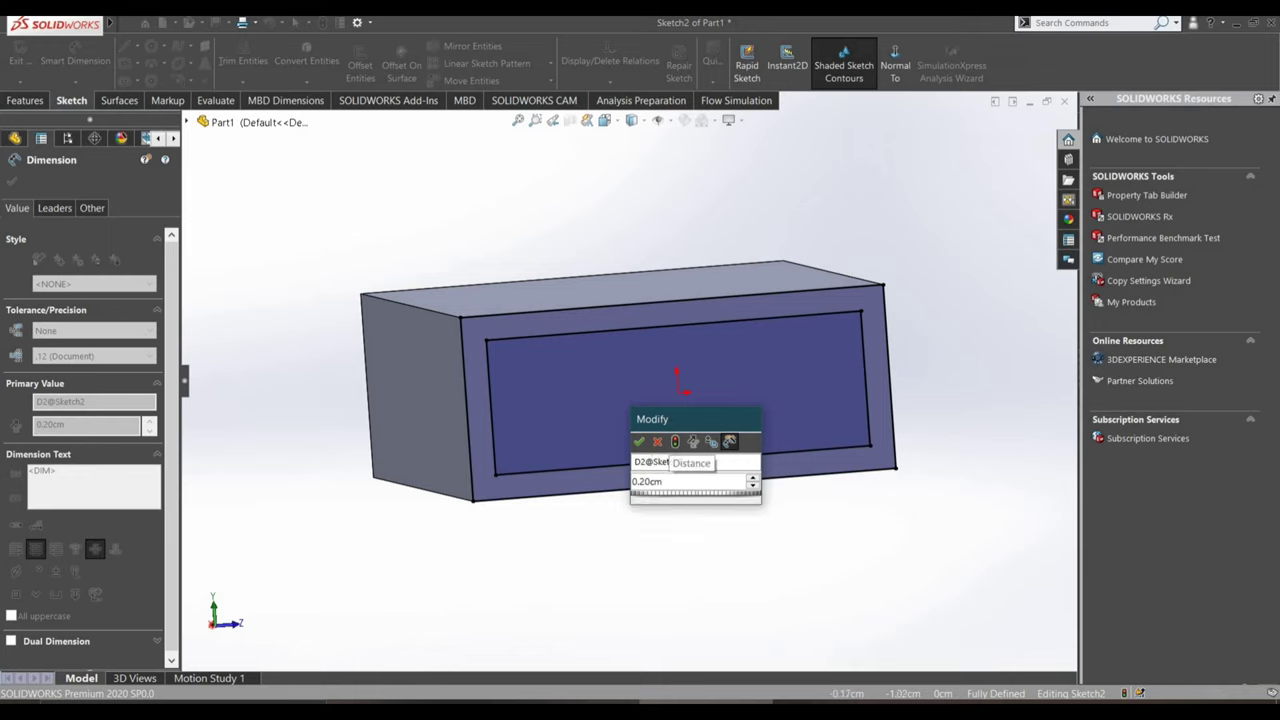
left_click(641, 481)
type("0")
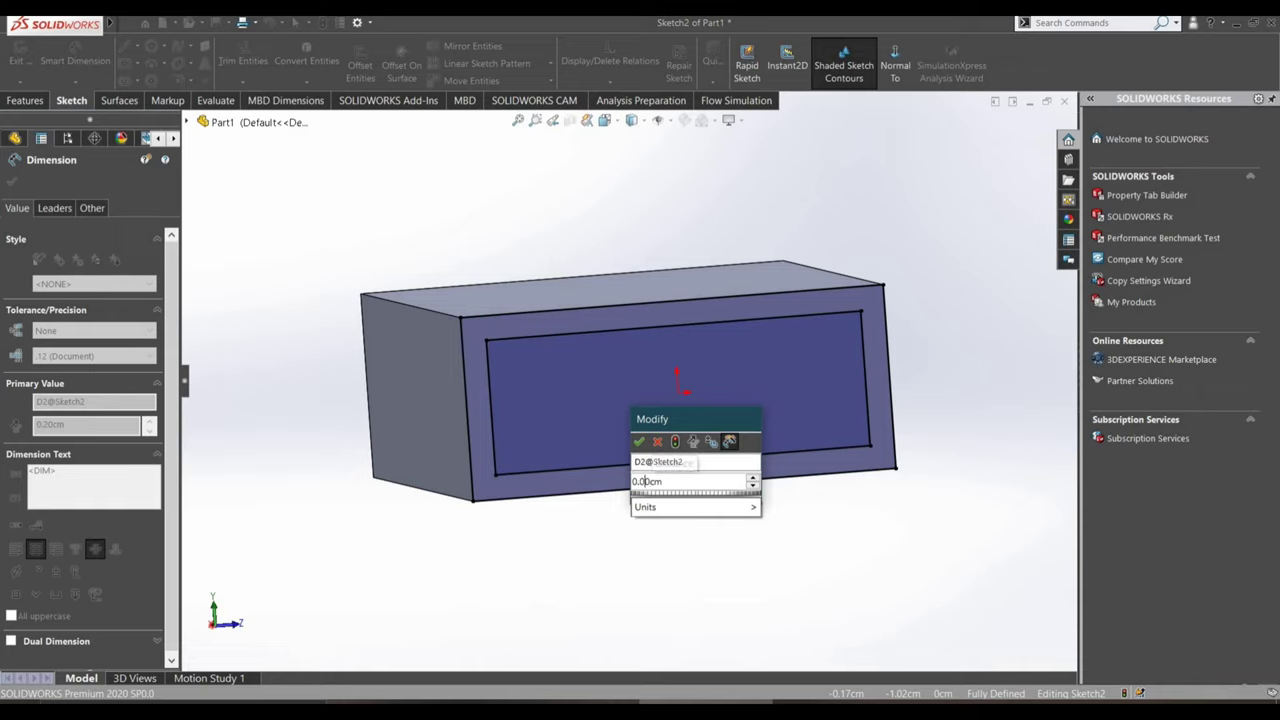
key("BackSpace")
key("Return")
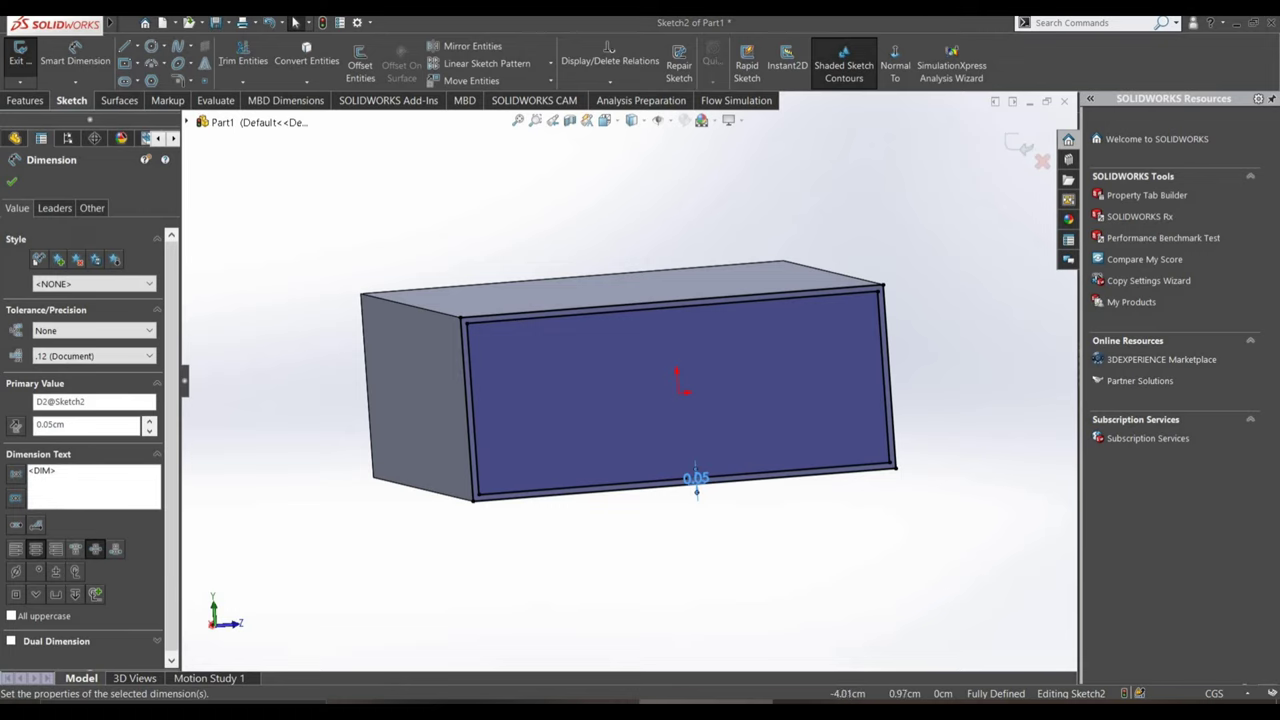
left_click(25, 100)
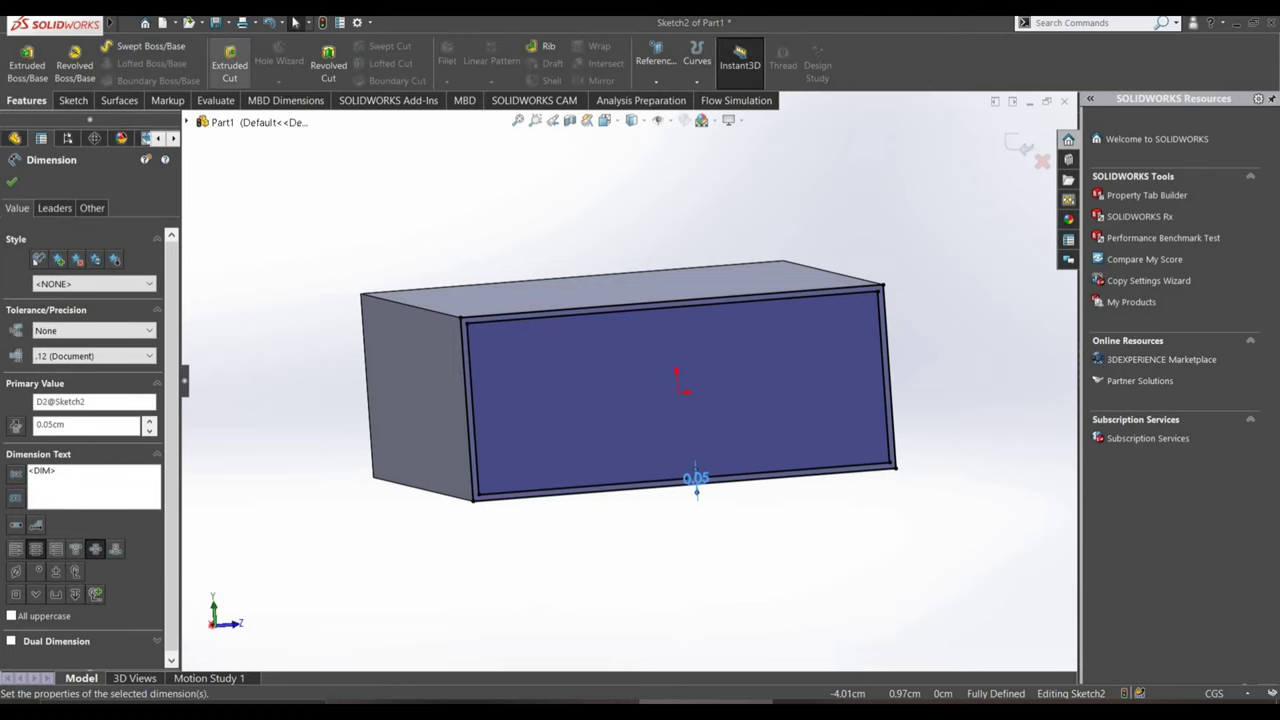
- Cut Sketch2's offset profile with Extruded Cut set to Through All - Both
left_click(229, 65)
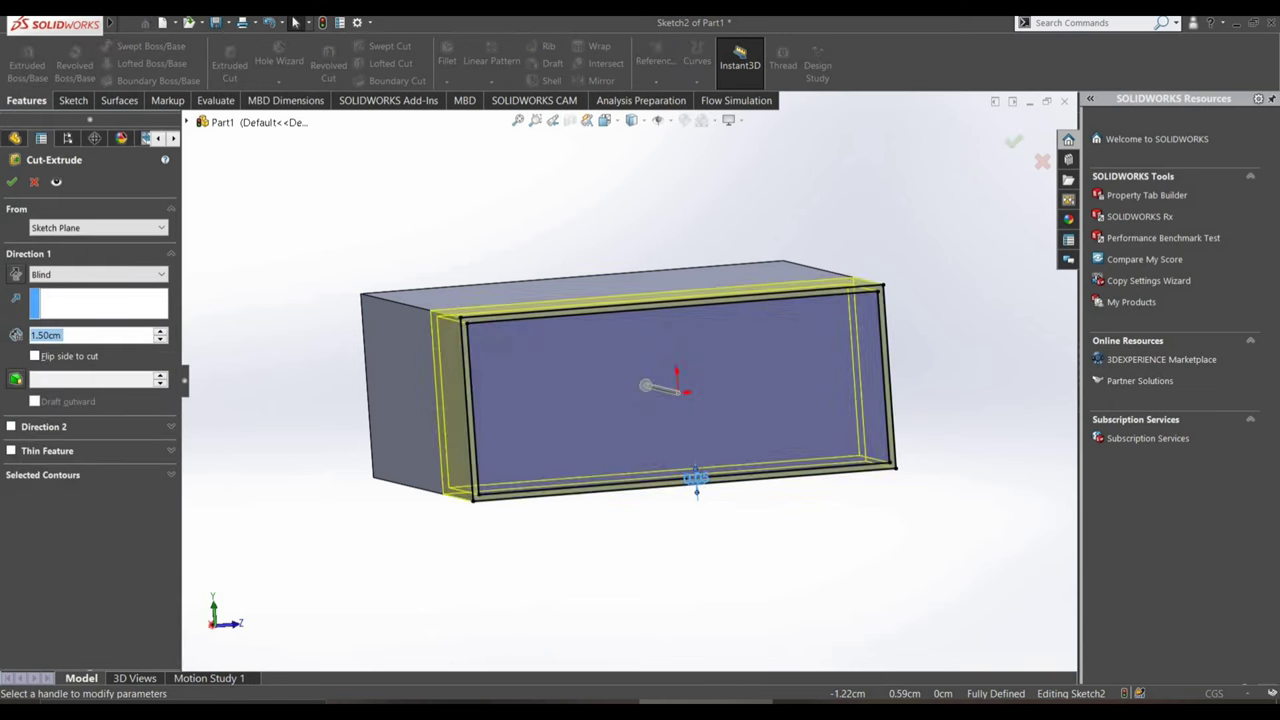
scroll(446, 303, "down", 5)
middle_click_drag(640, 450, 760, 400)
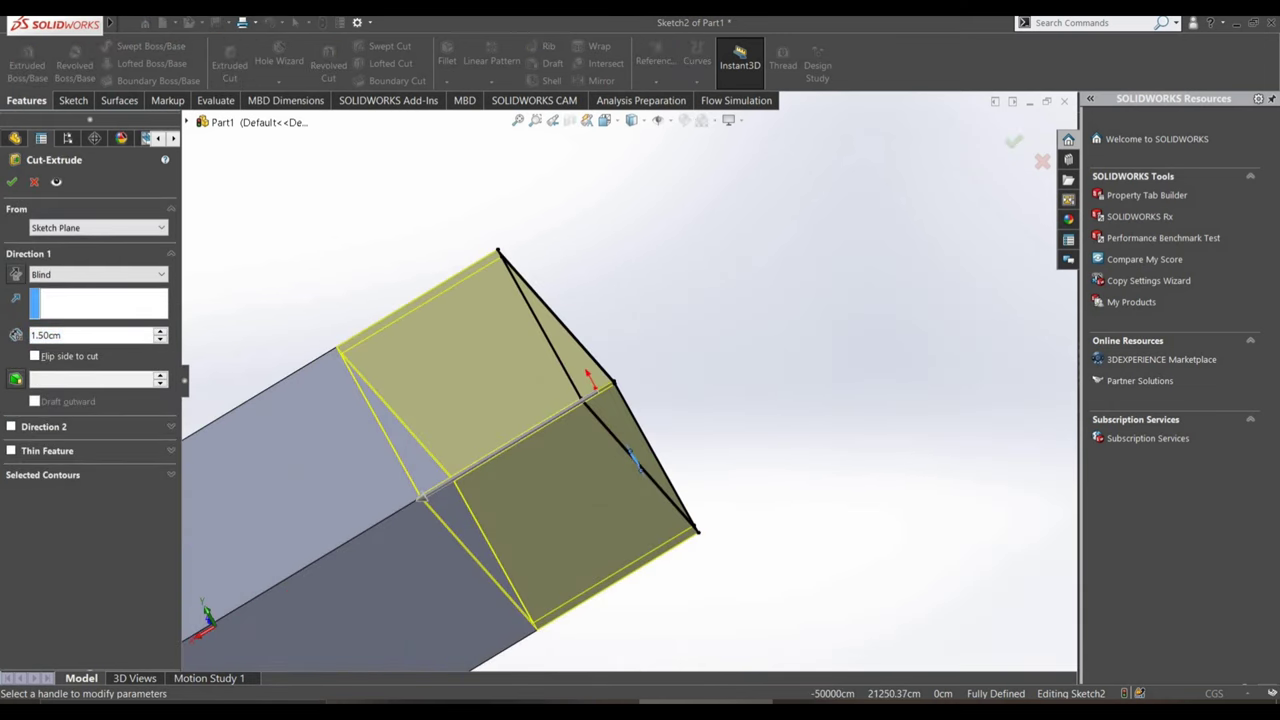
left_click(98, 274)
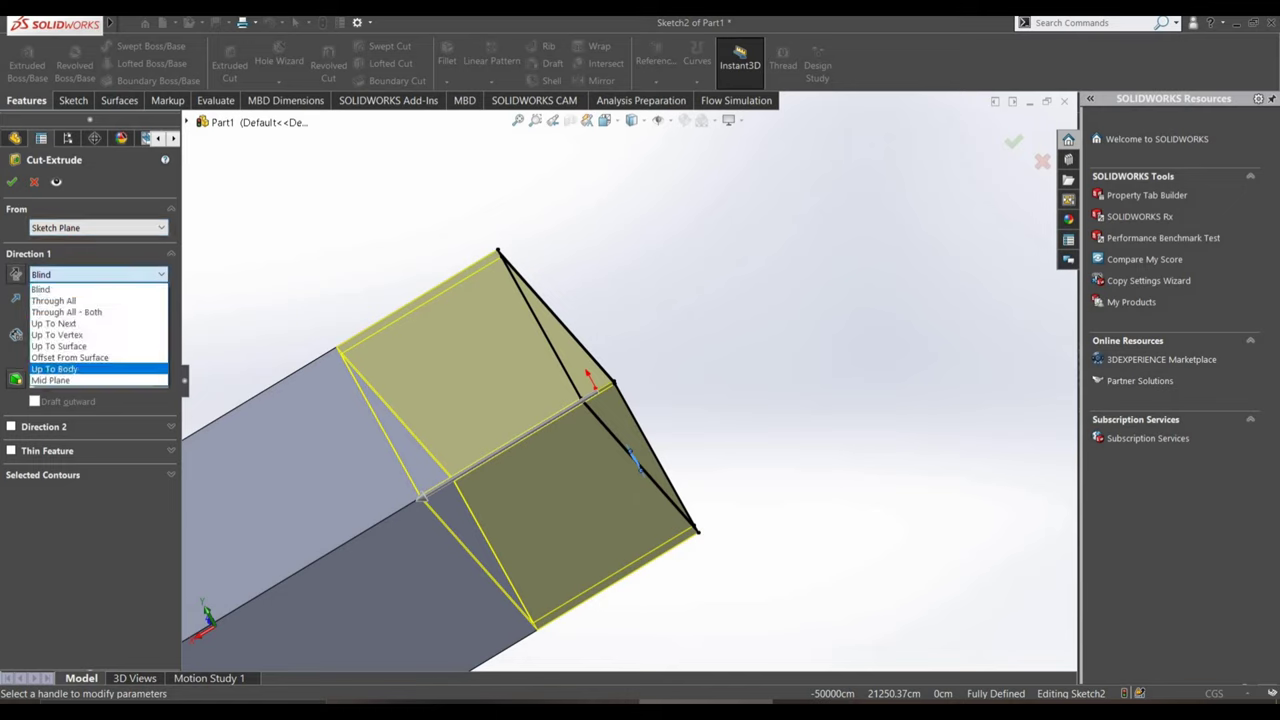
key("Up")
key("Up")
key("Up")
key("Return")
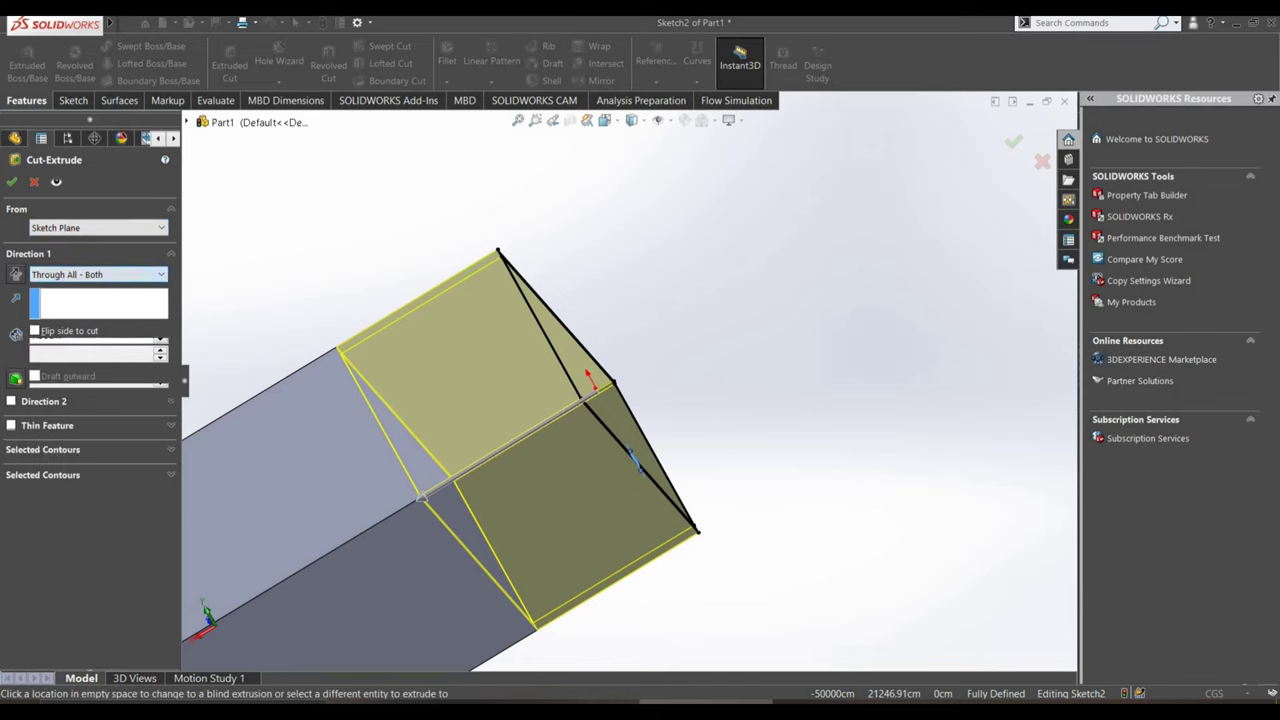
scroll(560, 430, "up", 5)
middle_click_drag(560, 430, 600, 420)
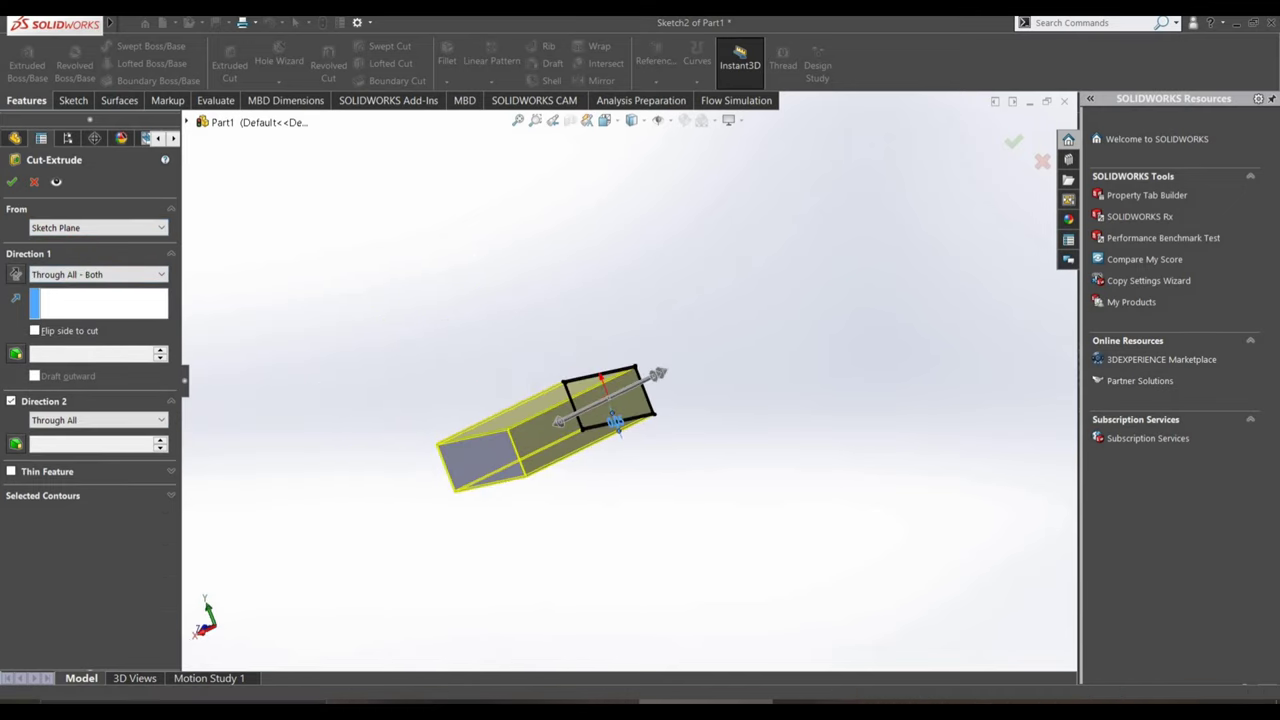
key("Return")
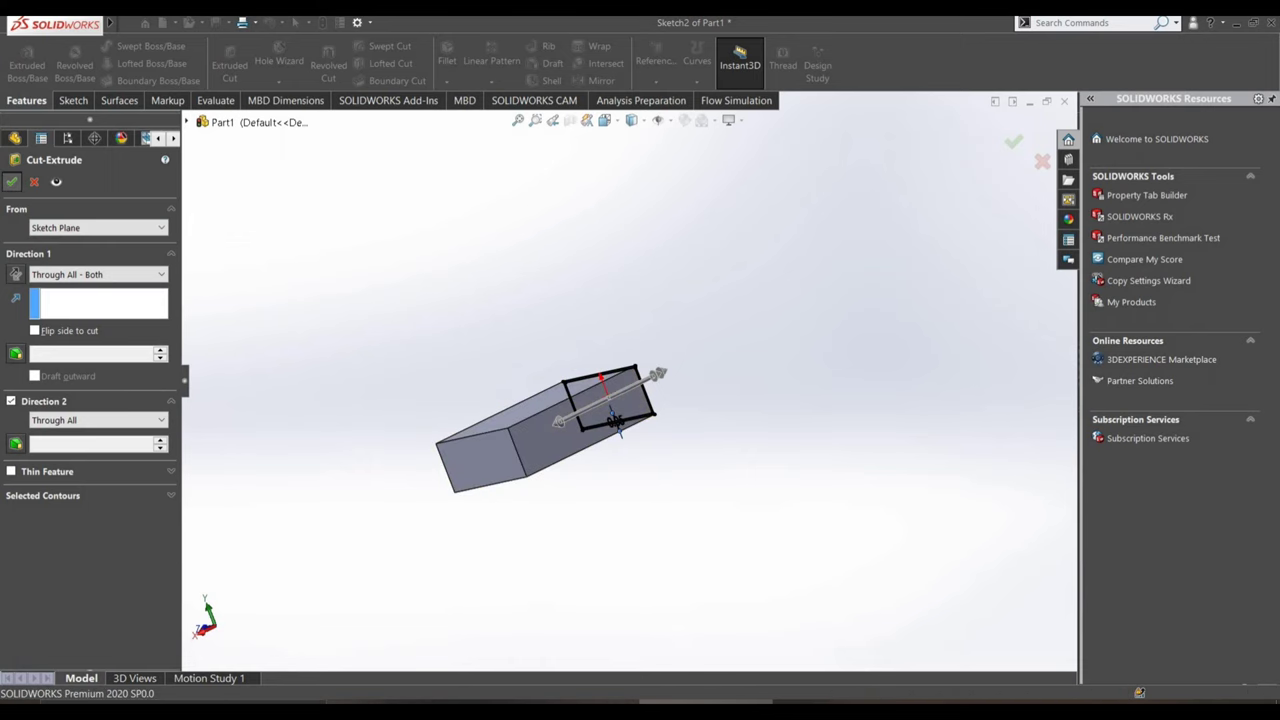
middle_click_drag(545, 430, 600, 380)
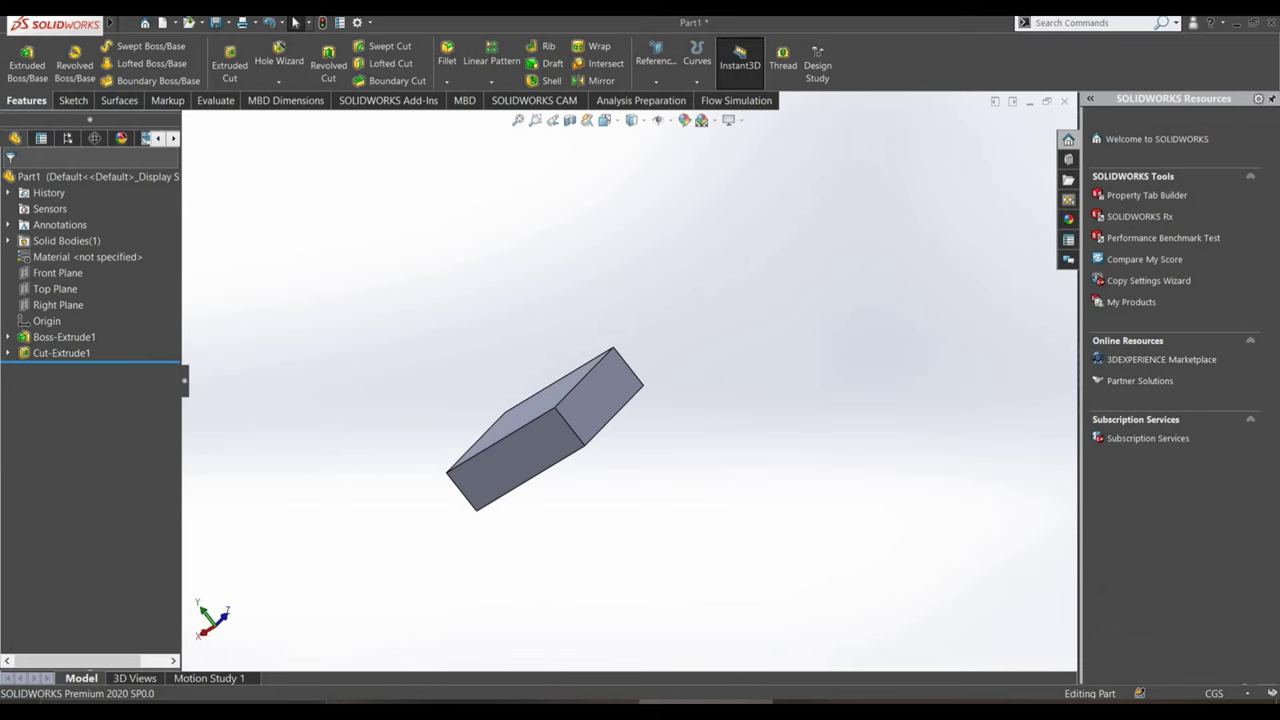
- Re-edit Cut-Extrude1, confirm the Through All - Both cut, and view the tube isometrically
left_click(615, 413)
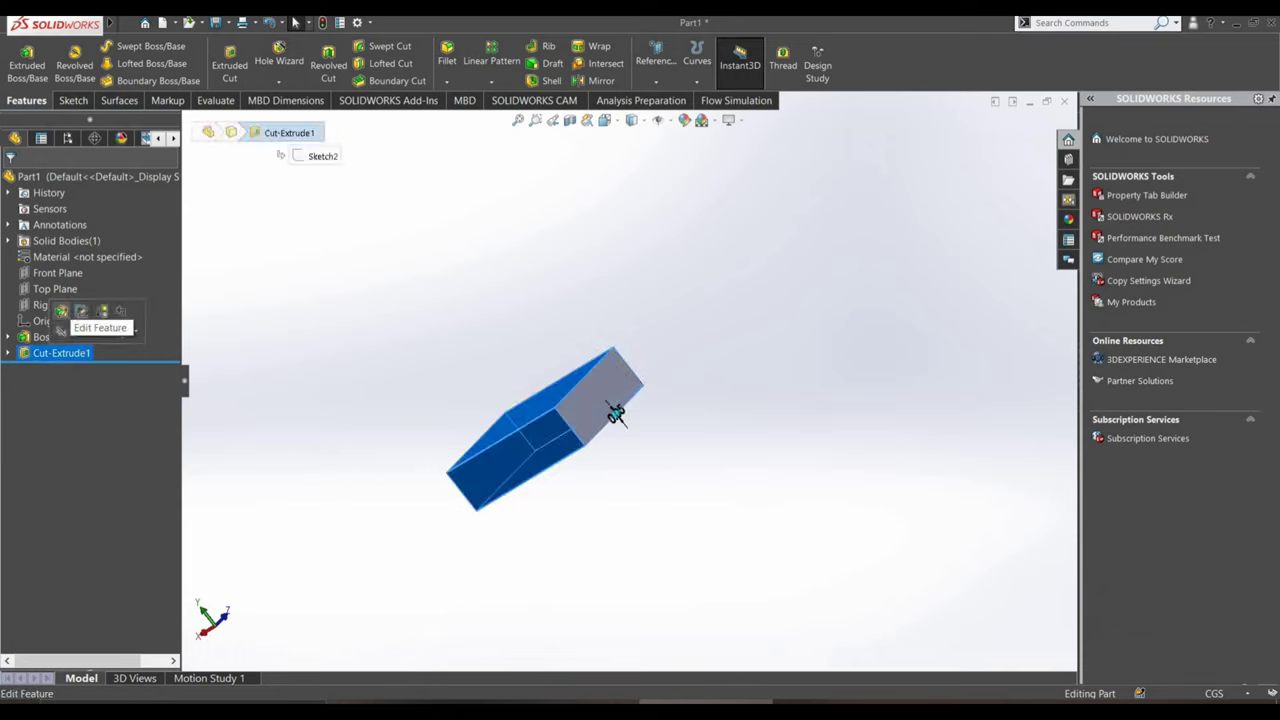
left_click(62, 311)
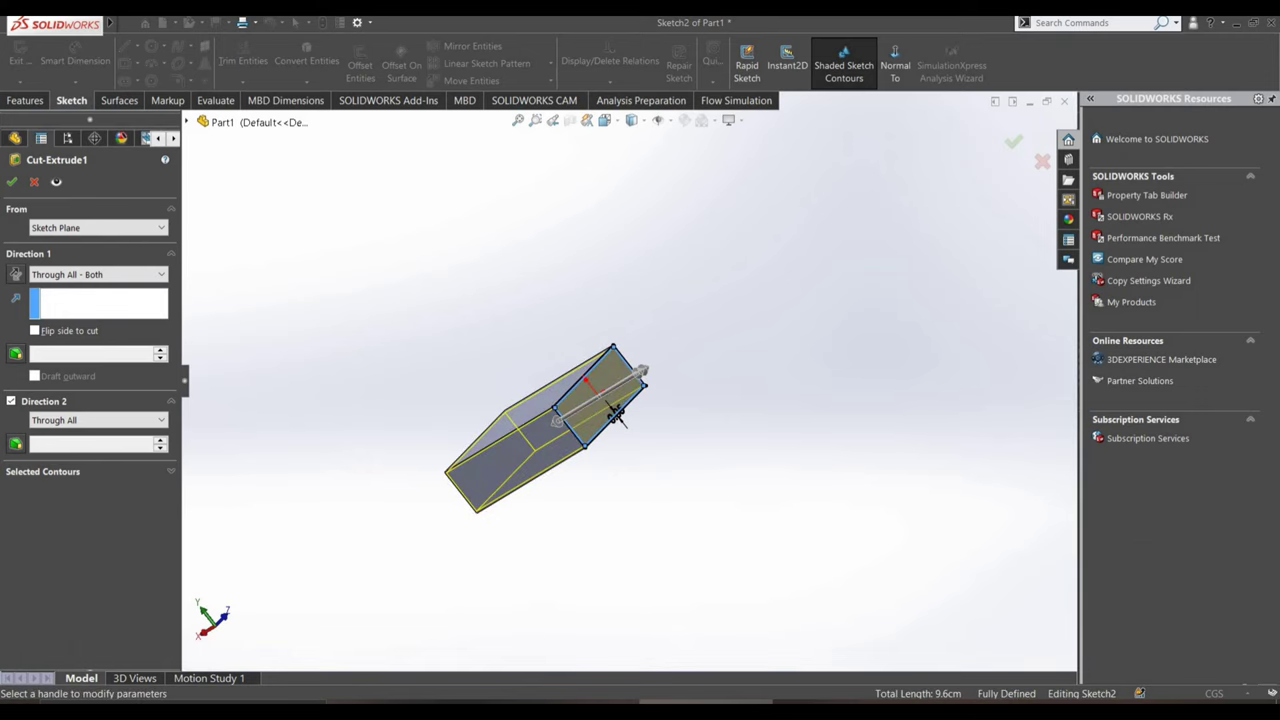
key("Return")
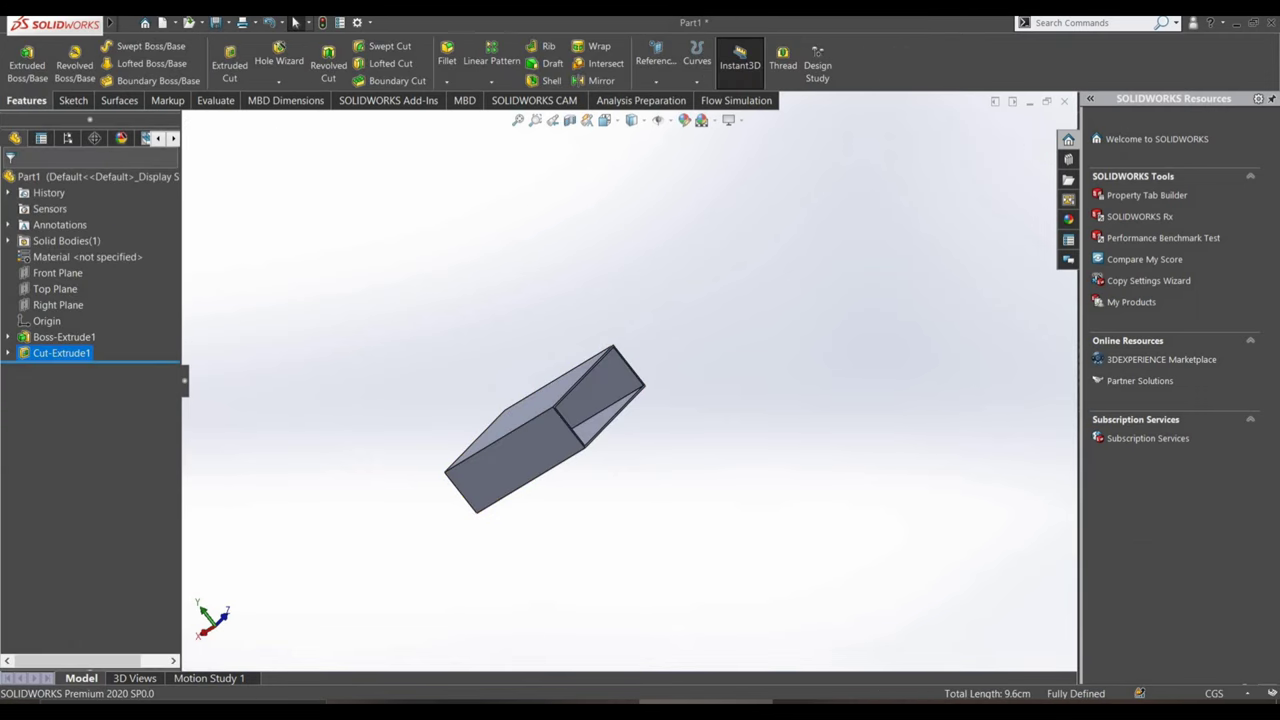
mouse_move(545, 430)
middle_mouse_down()
mouse_move(585, 440)
mouse_move(555, 420)
mouse_move(600, 385)
mouse_move(610, 395)
mouse_move(567, 367)
middle_mouse_up()
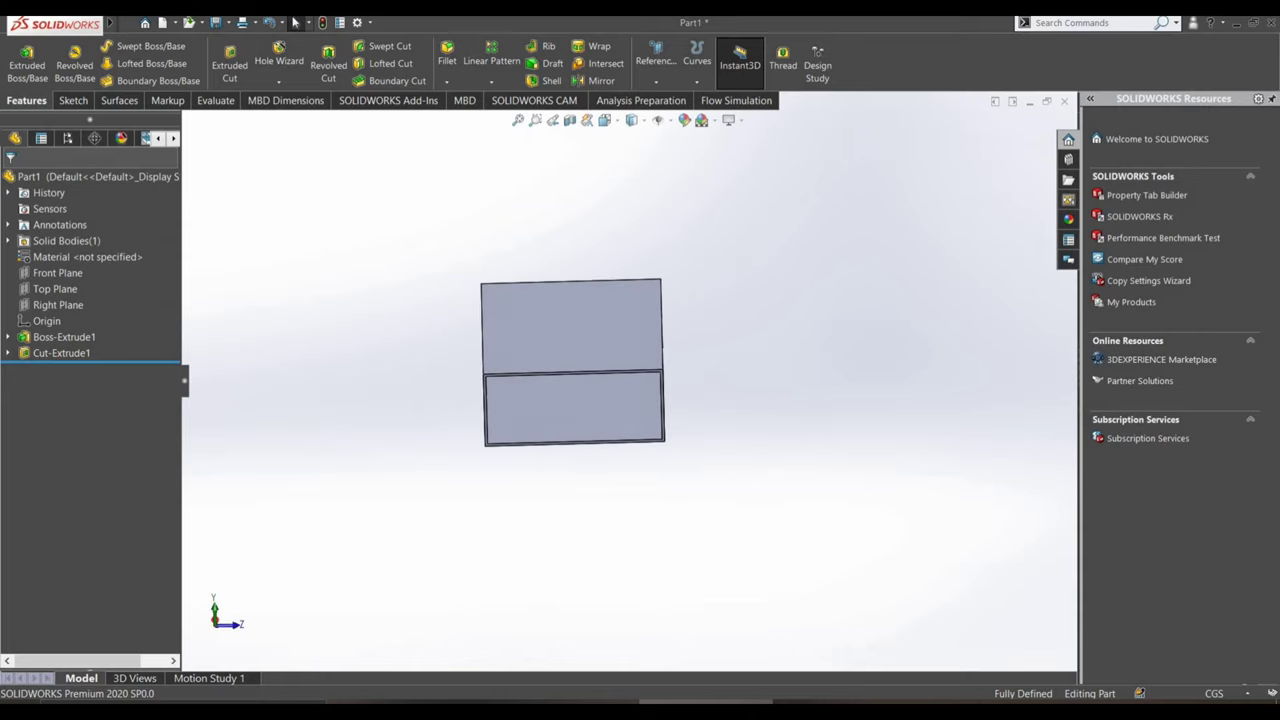
scroll(630, 379, "up", 1)
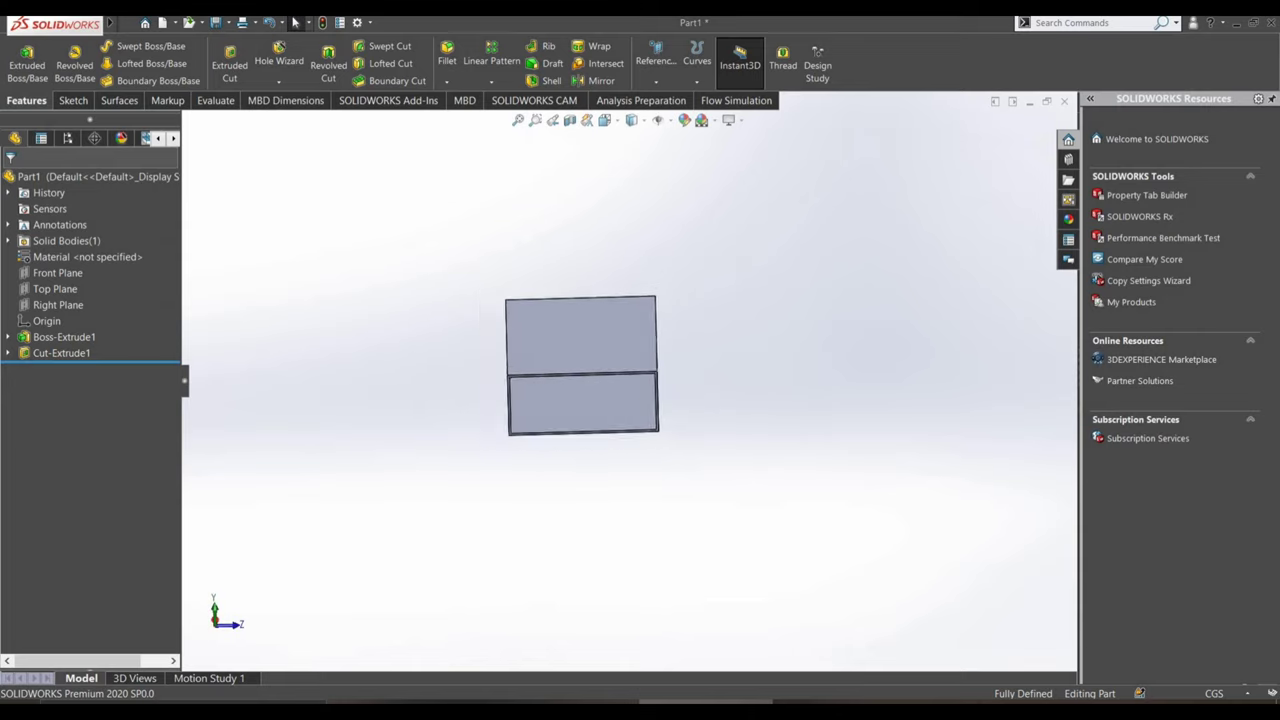
key("XF86MonBrightnessDown")
key("ctrl+7")
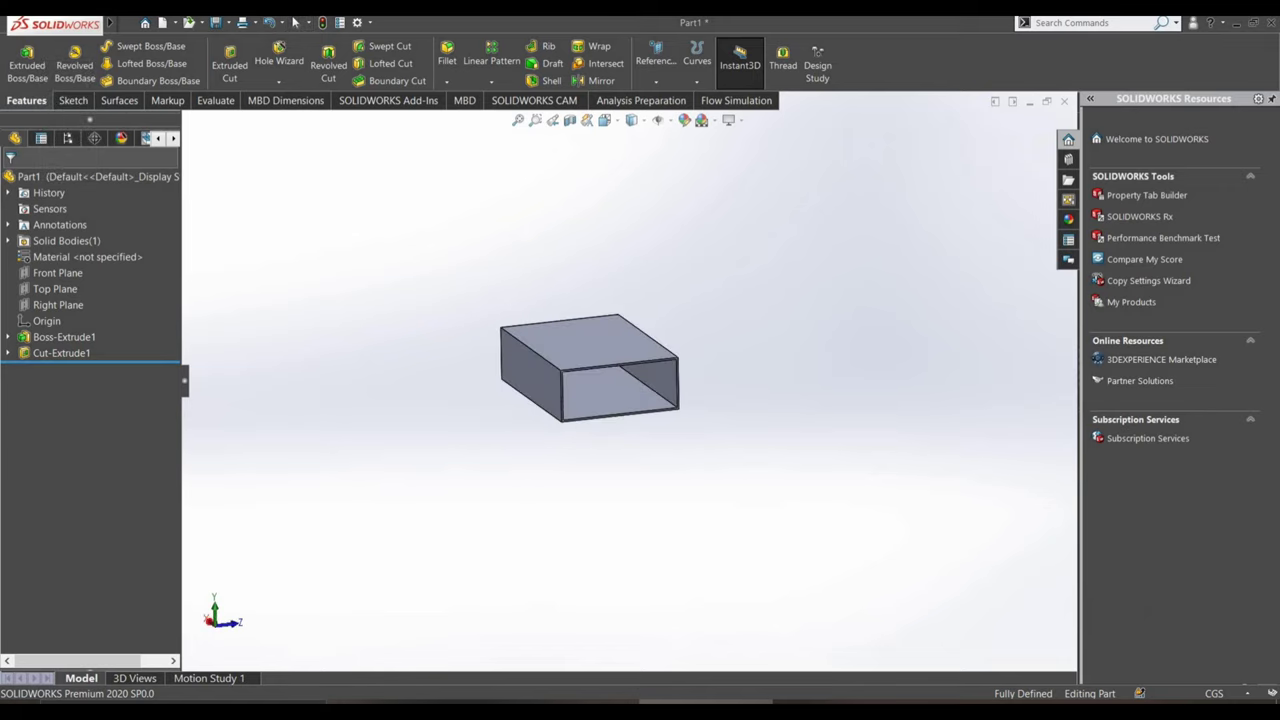
scroll(678, 367, "down", 3)
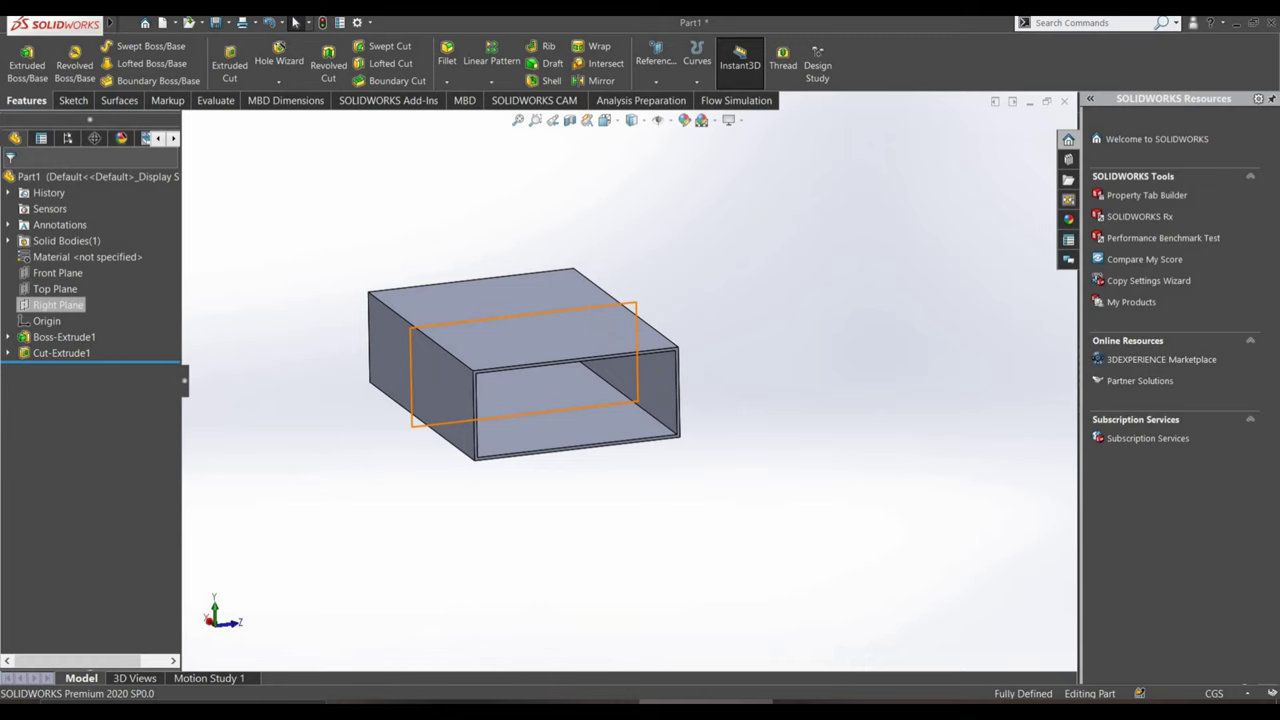
- Start a new sketch on the Right Plane, viewed Normal To
left_click(57, 305)
key("ctrl+8")
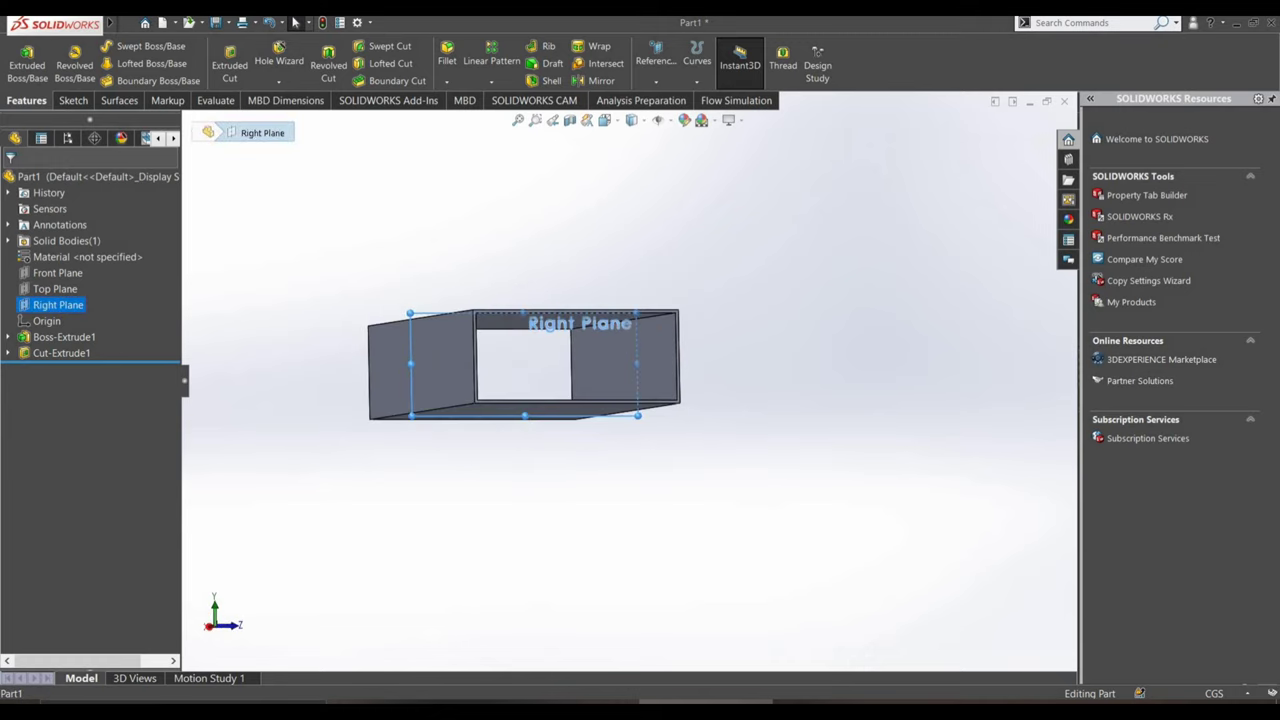
right_click(45, 305)
left_click(52, 289)
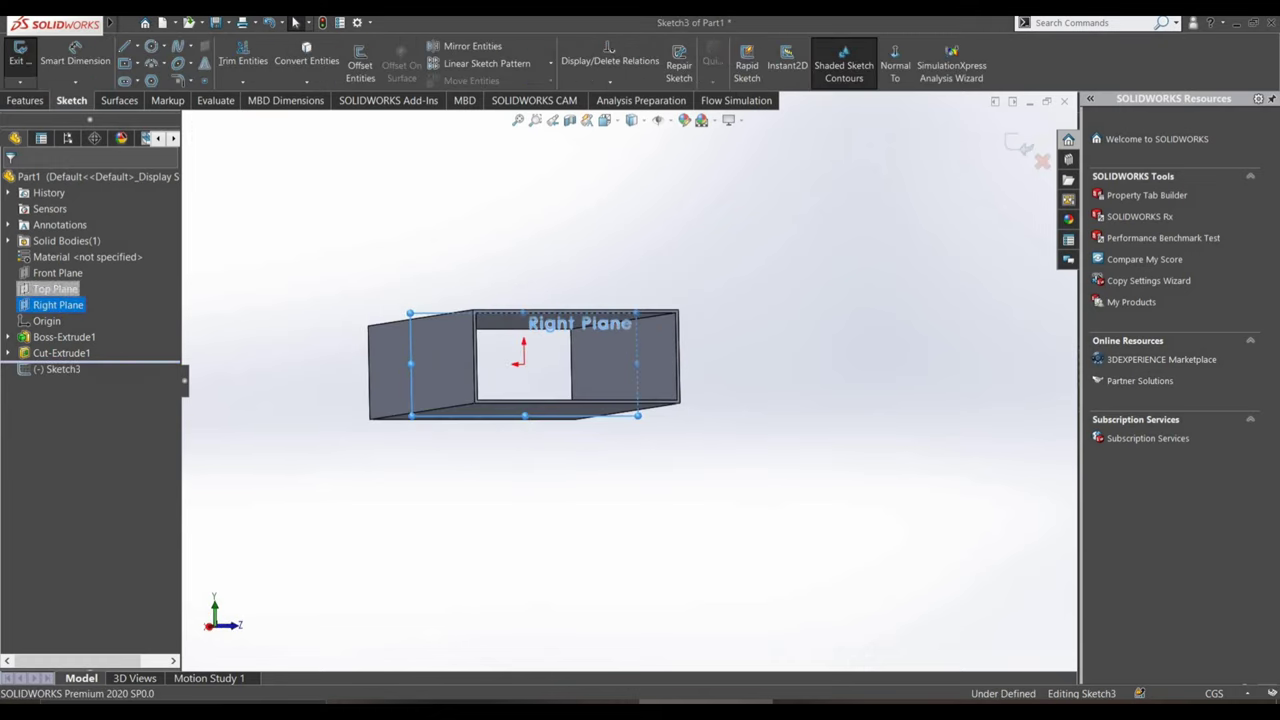
left_click(895, 65)
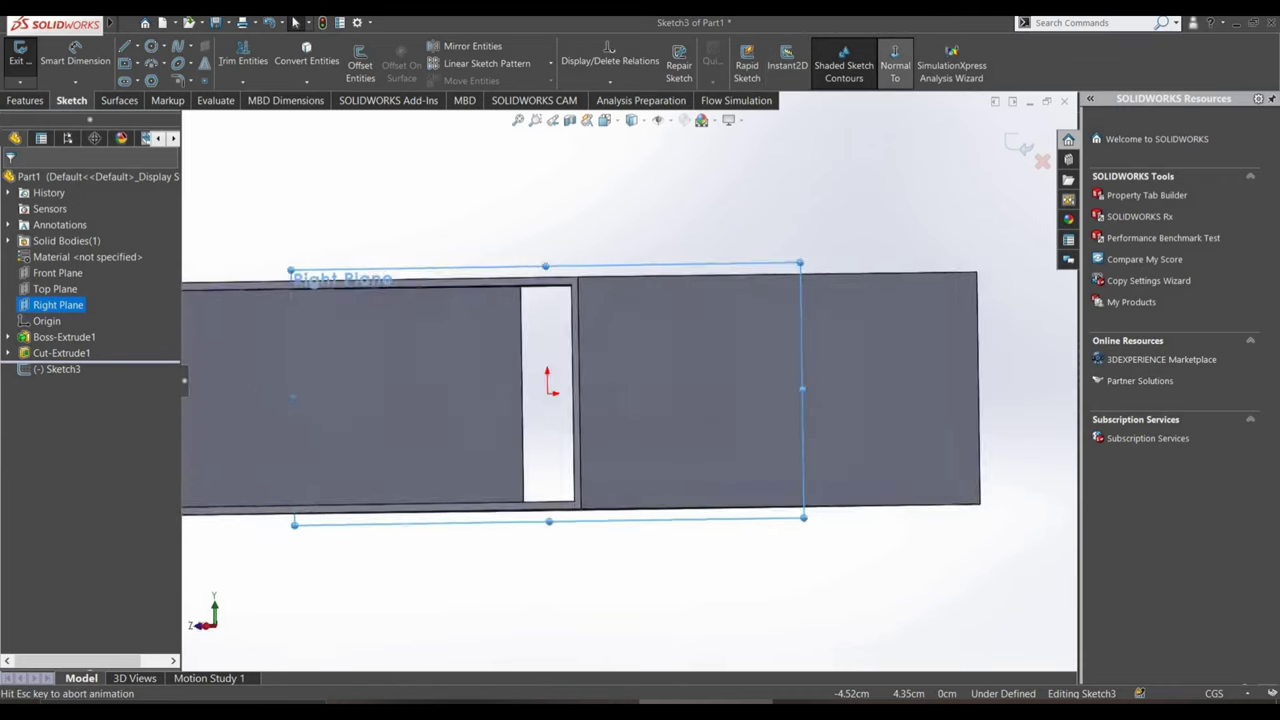
scroll(259, 294, "down", 3)
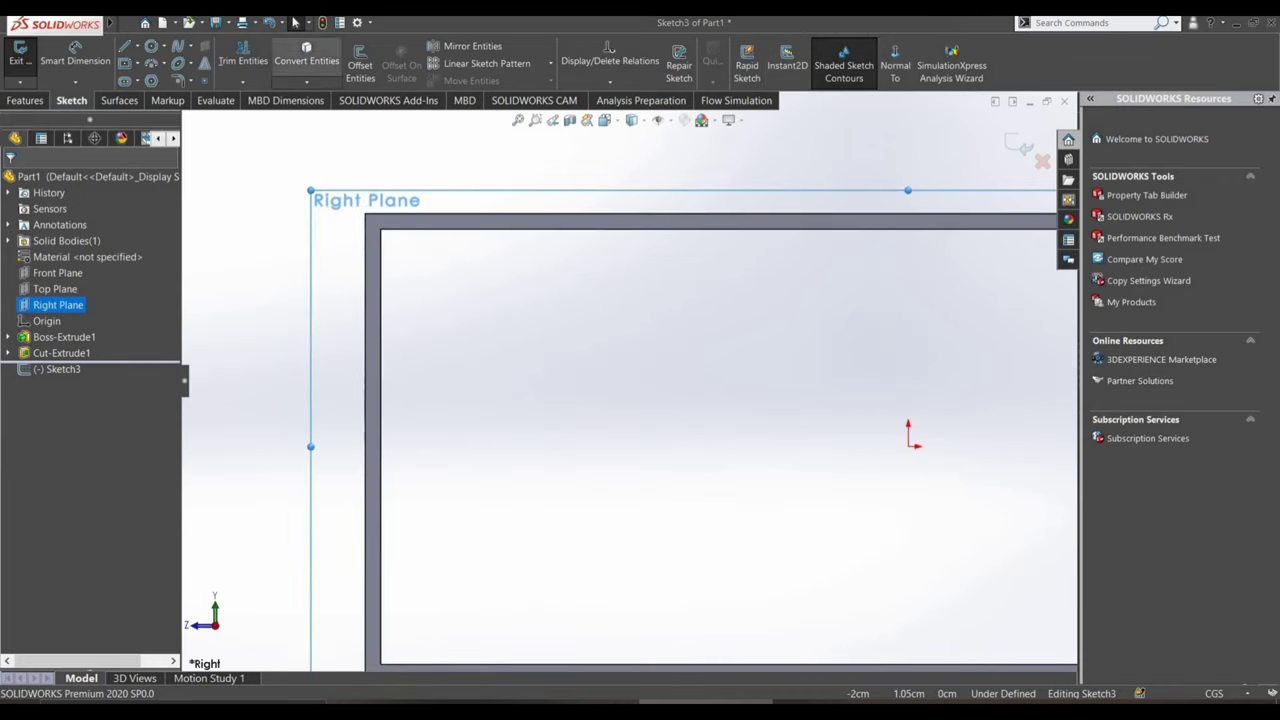
- Convert the tube's left, top, third and bottom edges into the sketch as a rectangle
left_click(306, 55)
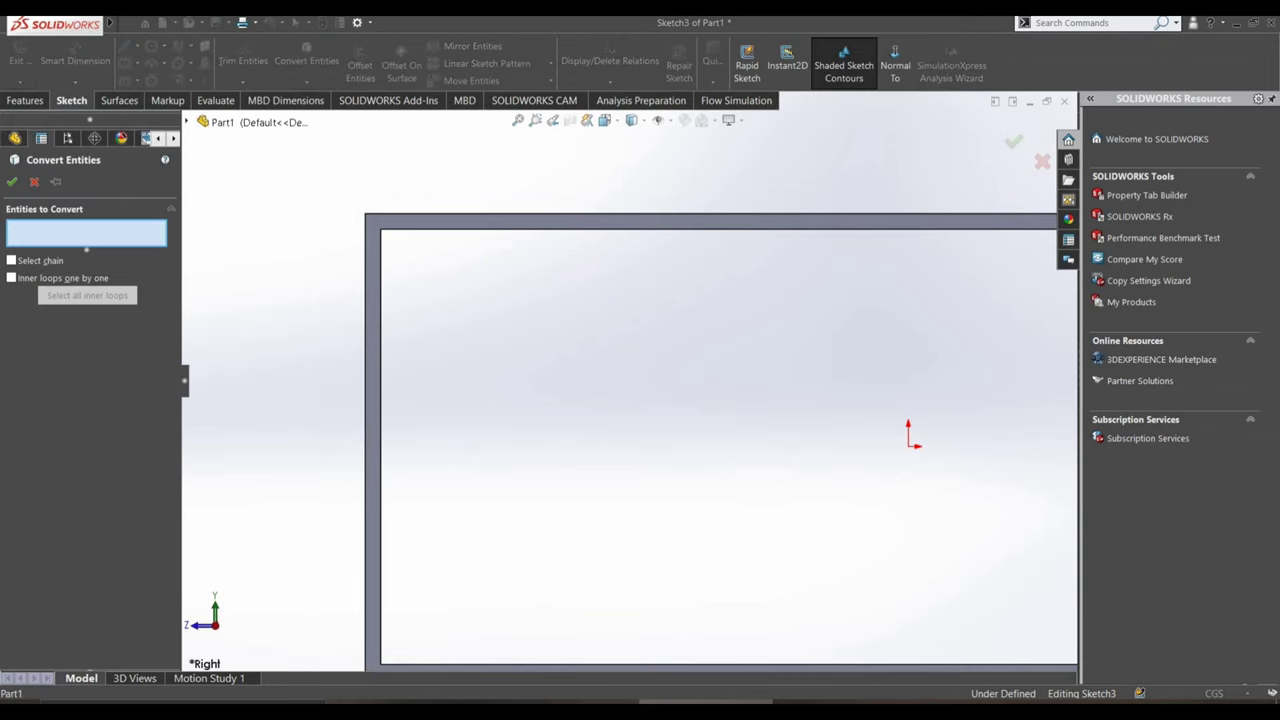
left_click(381, 450)
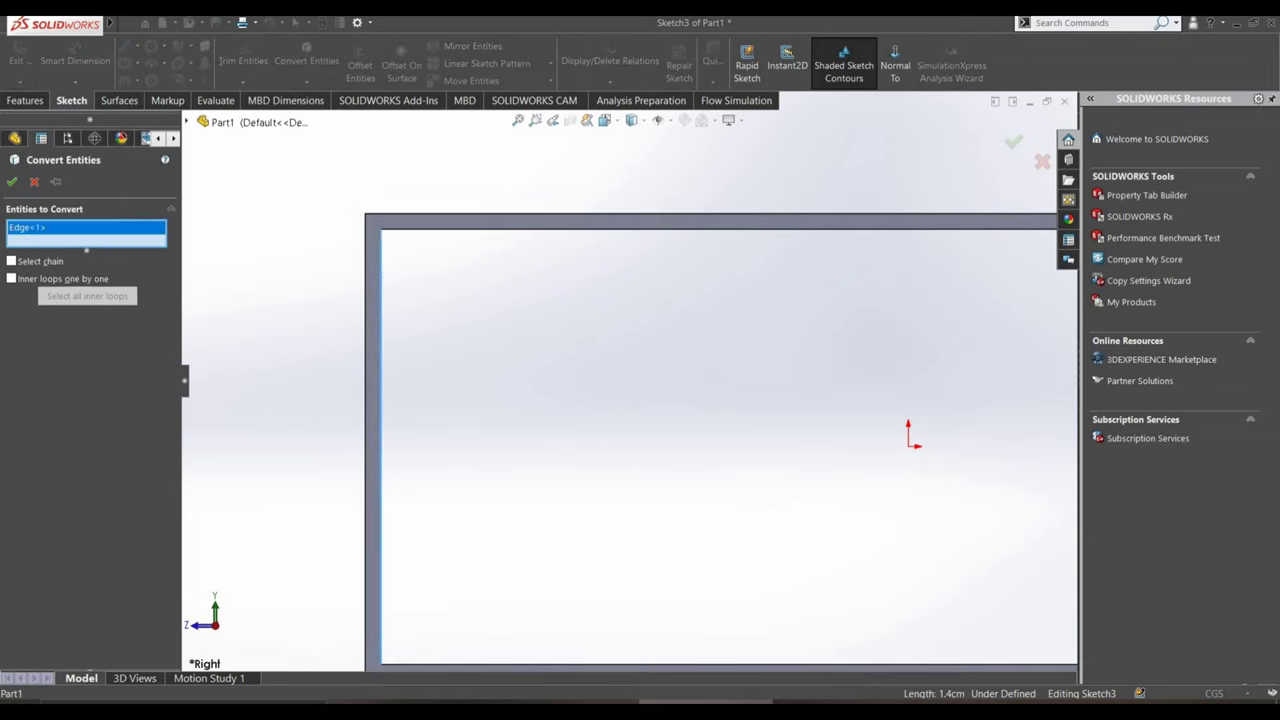
left_click(640, 221)
scroll(631, 369, "up", 5)
scroll(1000, 455, "down", 4)
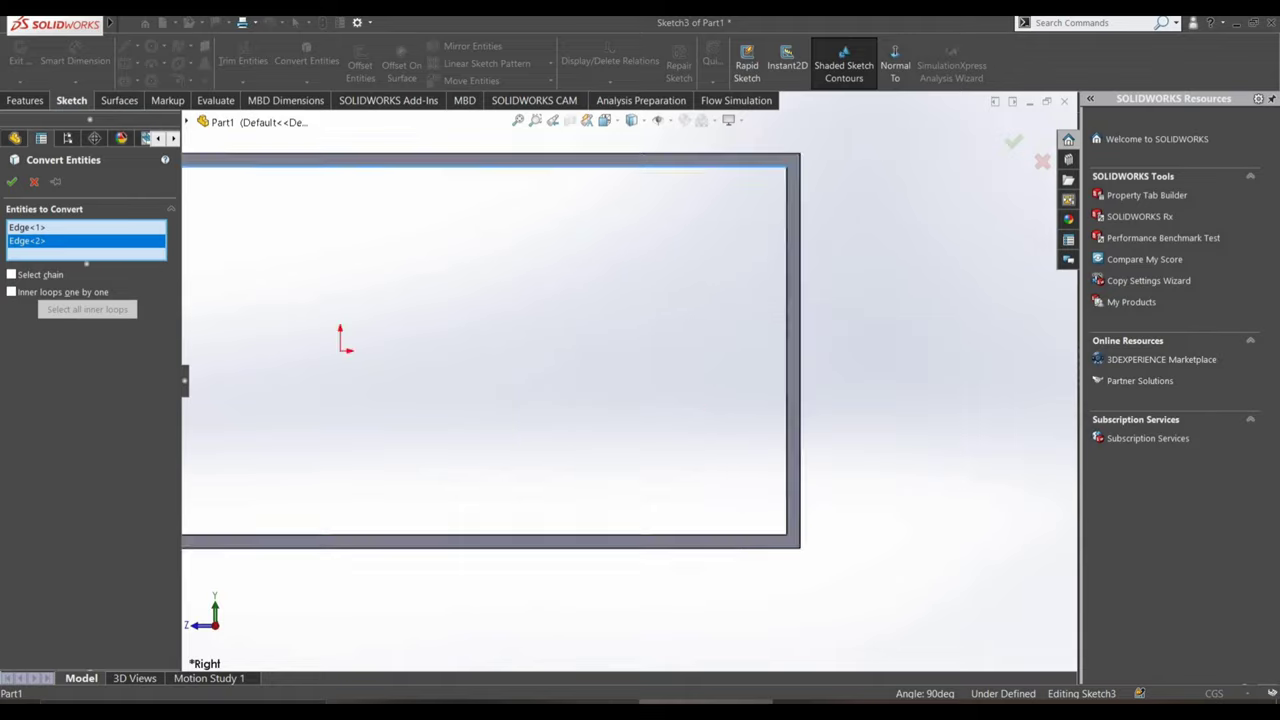
scroll(930, 455, "down", 5)
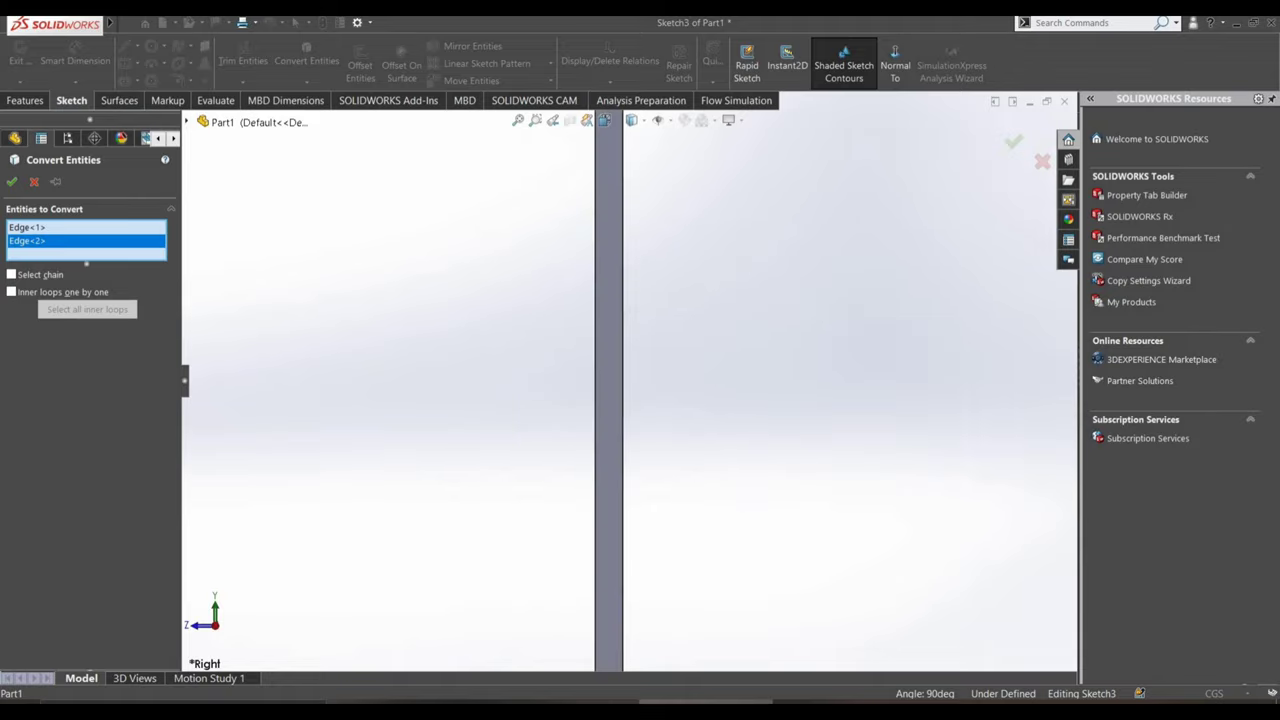
left_click(608, 380)
scroll(608, 380, "up", 3)
scroll(545, 480, "down", 3)
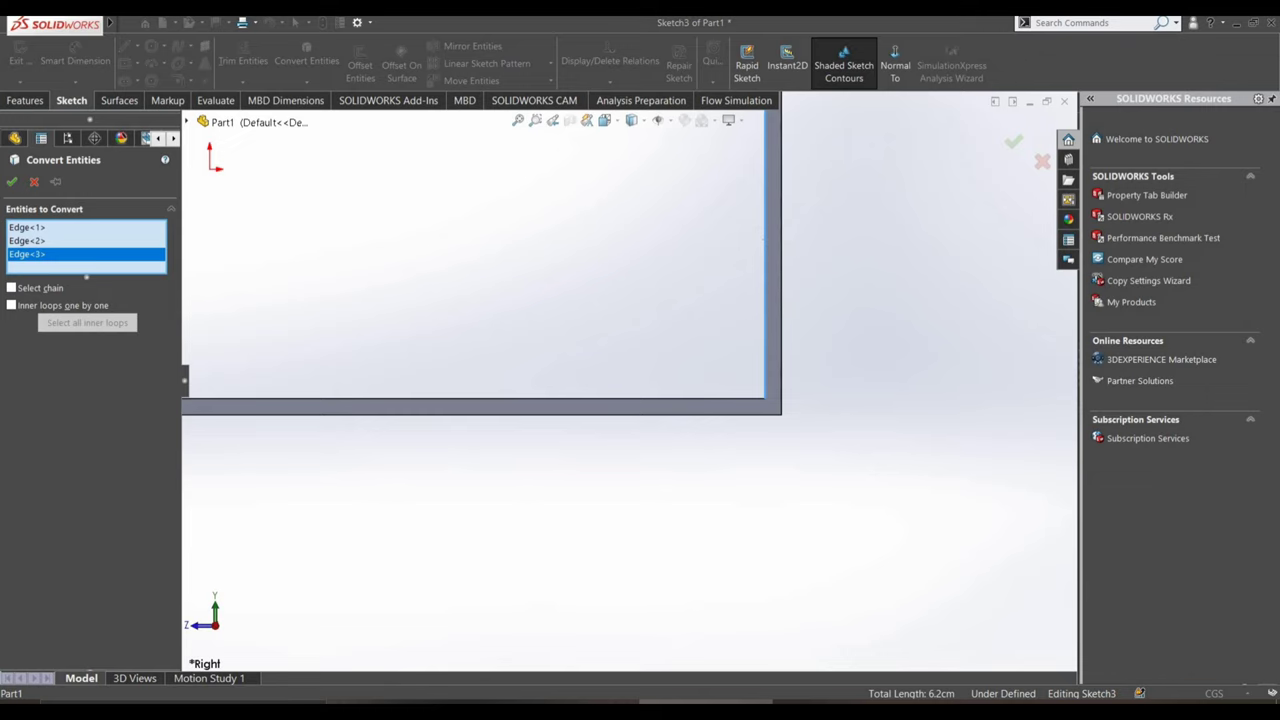
left_click(630, 404)
scroll(630, 400, "up", 3)
left_click(12, 181)
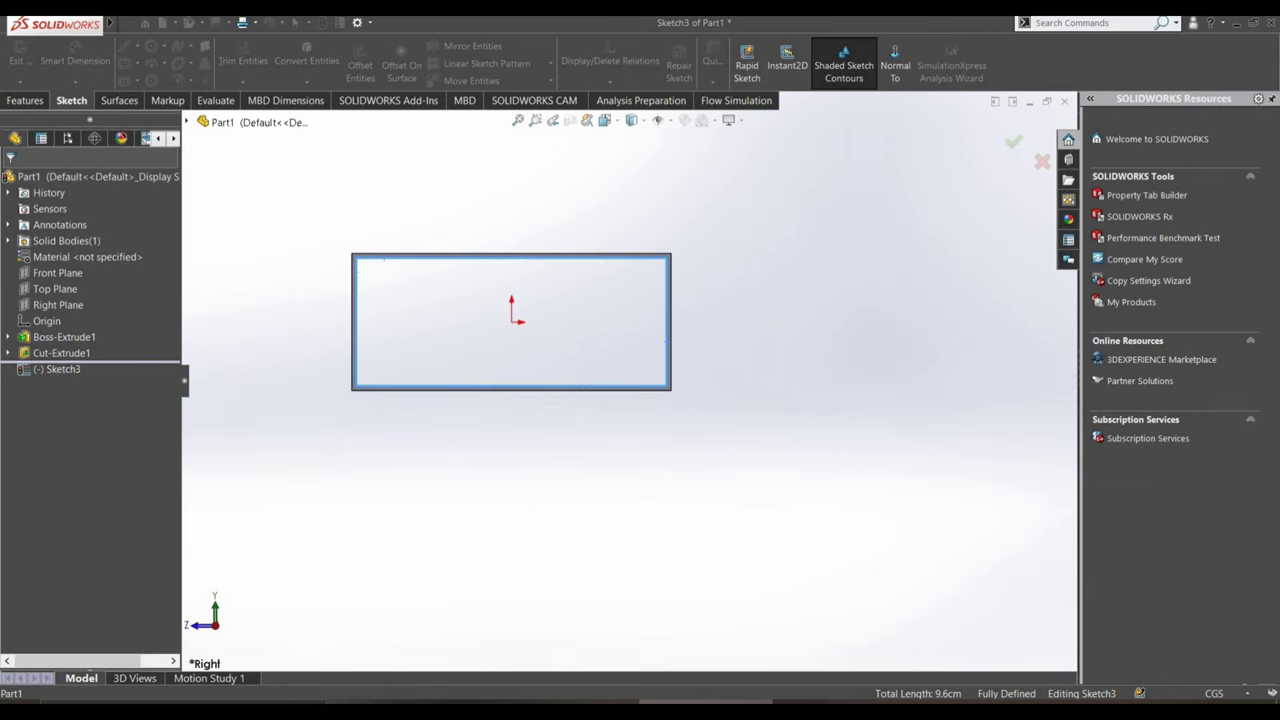
key("f")
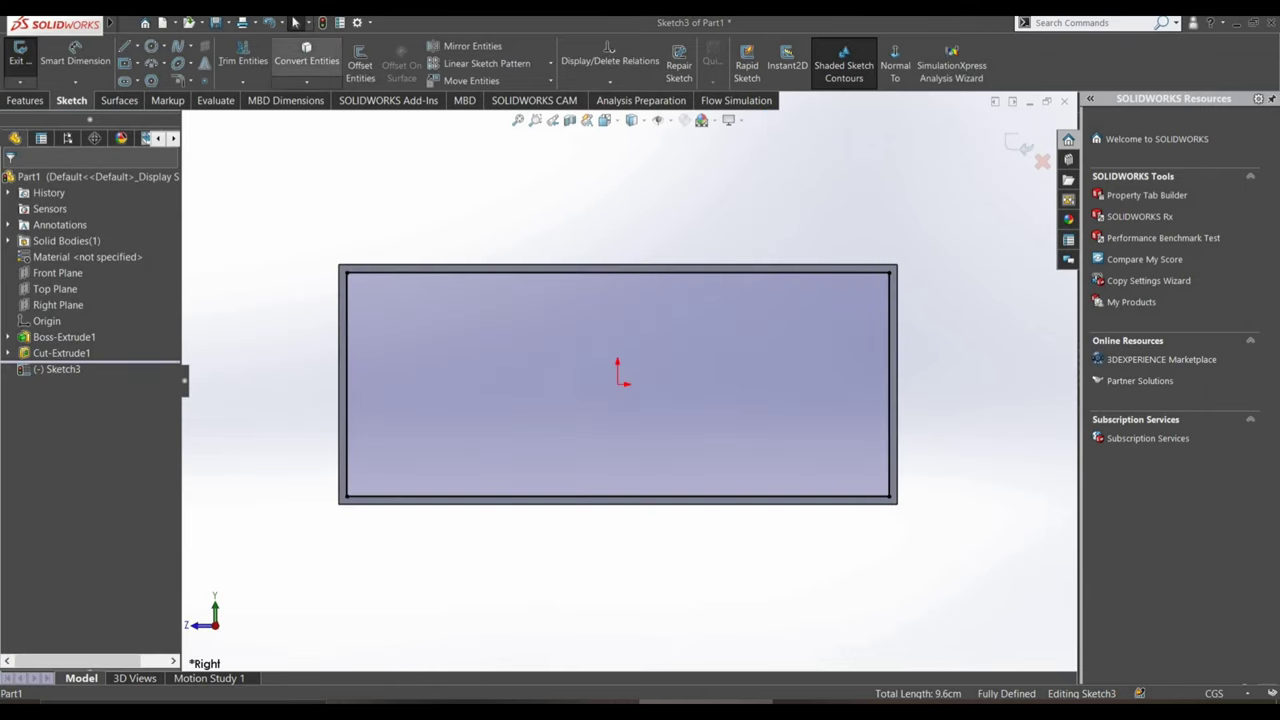
- Offset the converted rectangle outline inward by 0.20 cm
left_click(360, 65)
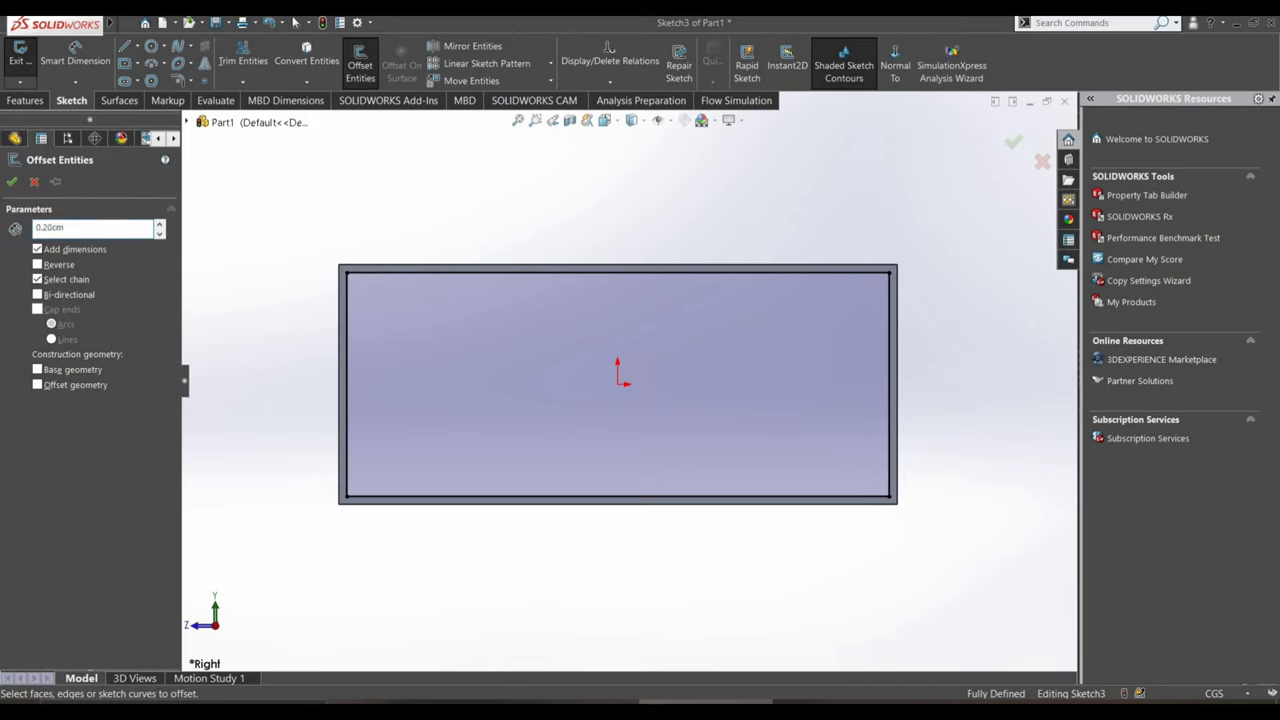
left_click(617, 270)
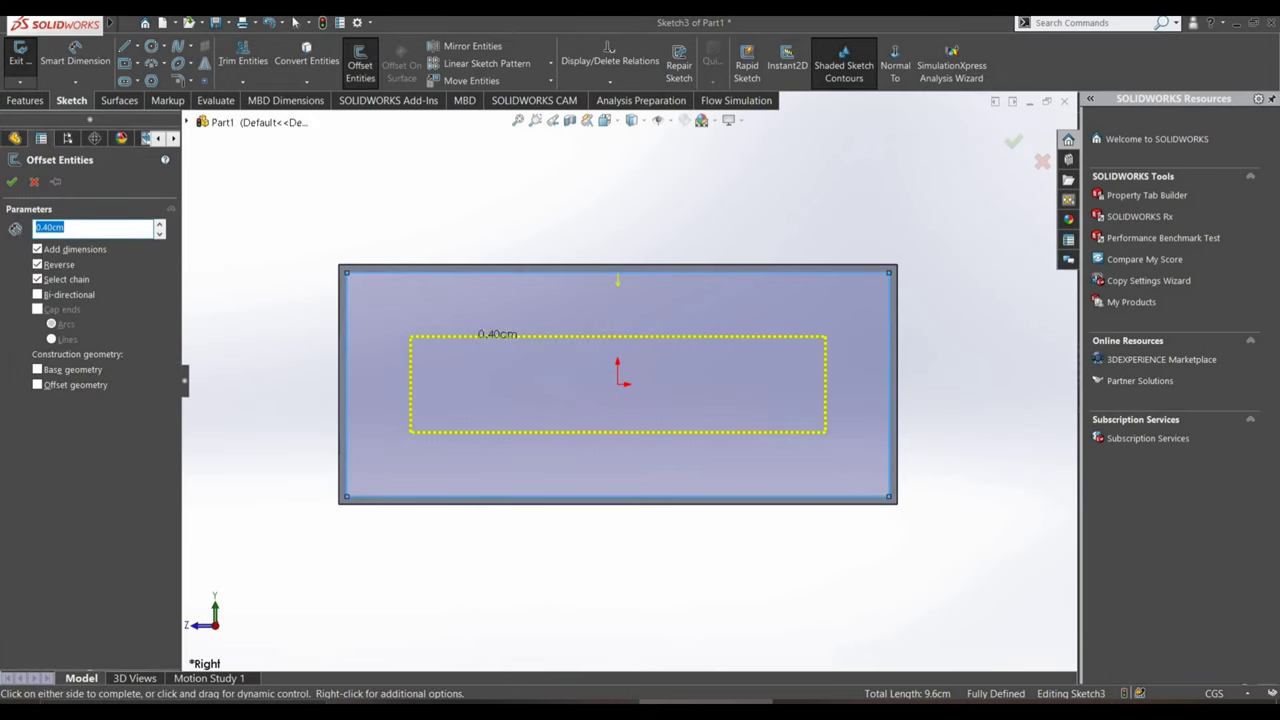
left_click_drag(617, 337, 617, 303)
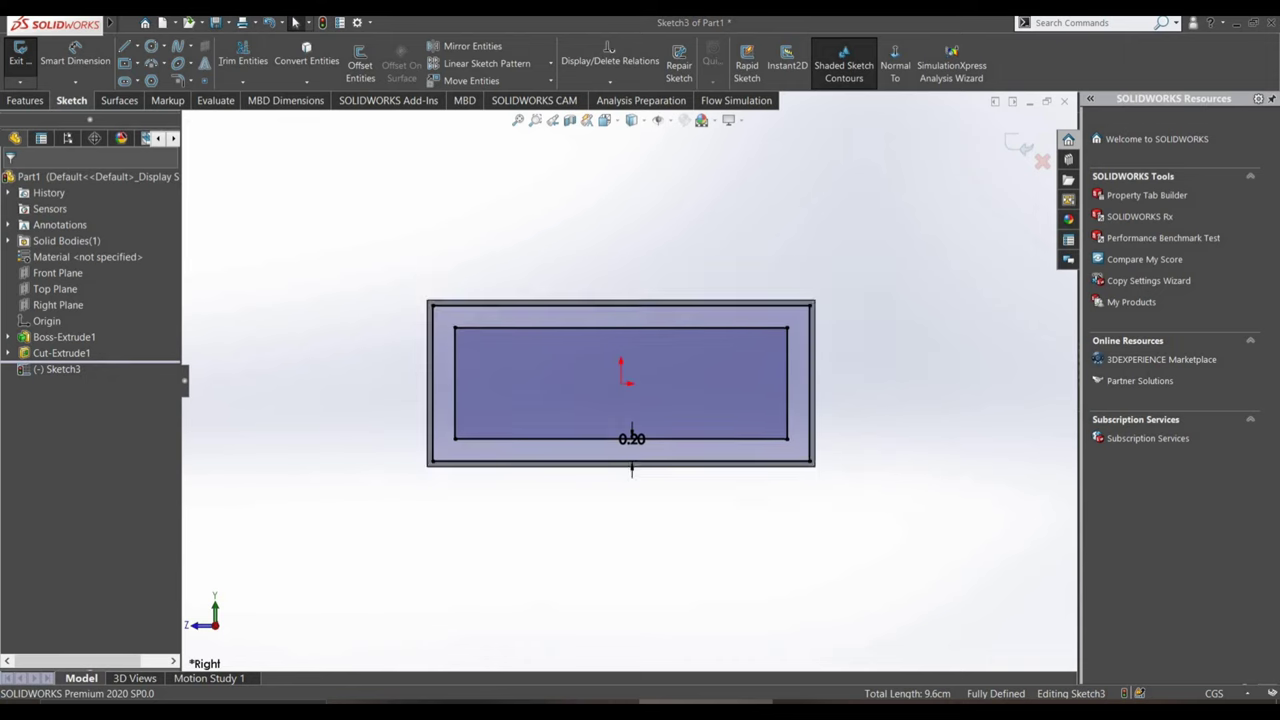
- Edit the offset dimension from 0.20 to 0.02 cm
double_click(671, 540)
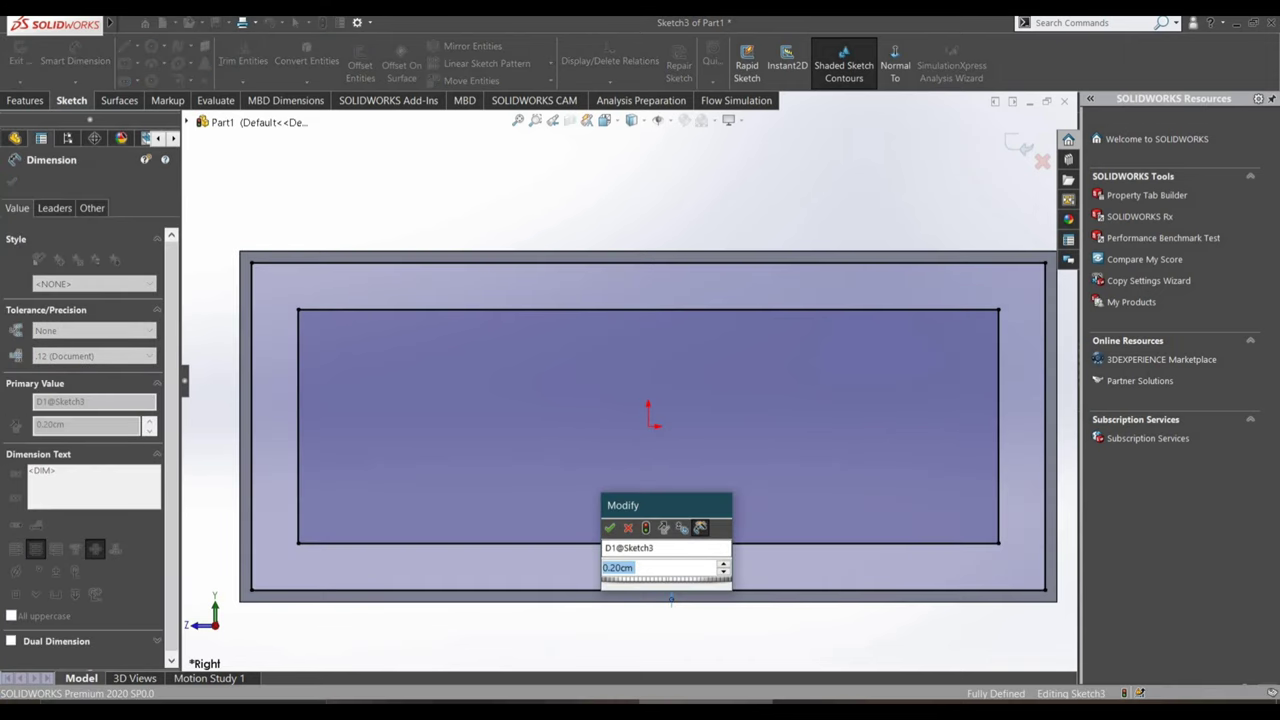
left_click(607, 567)
type("0")
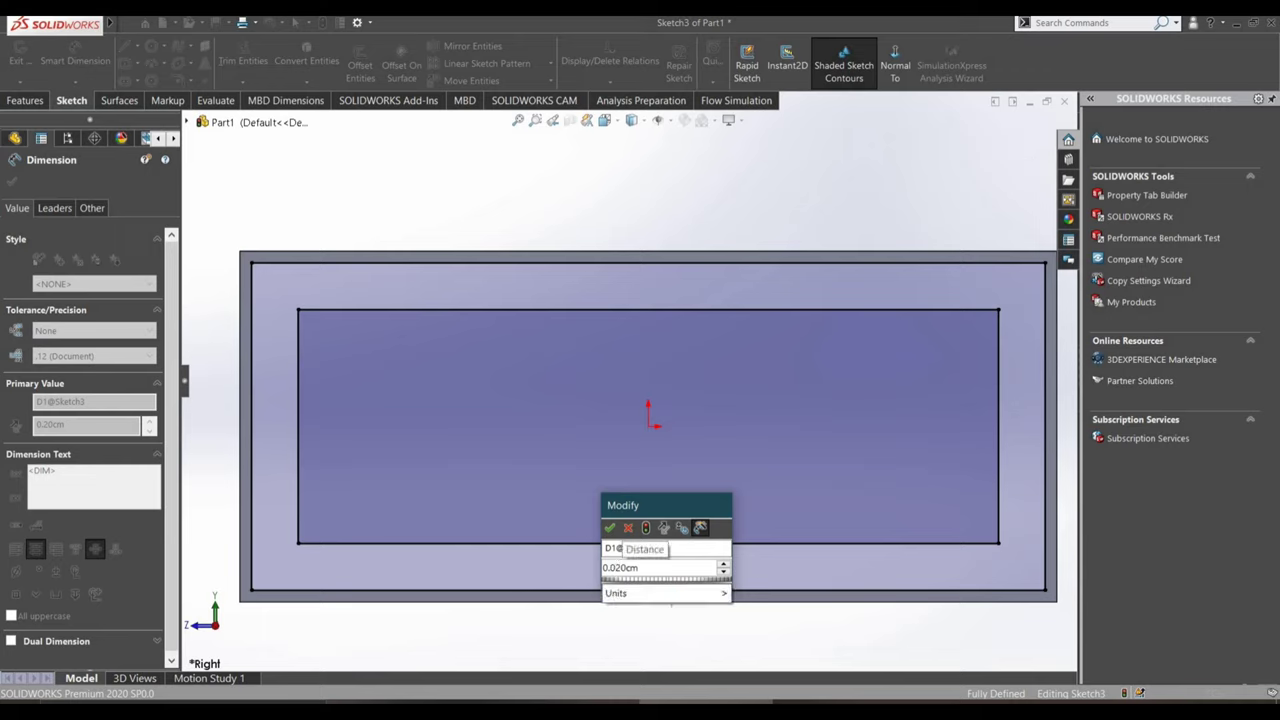
key("Return")
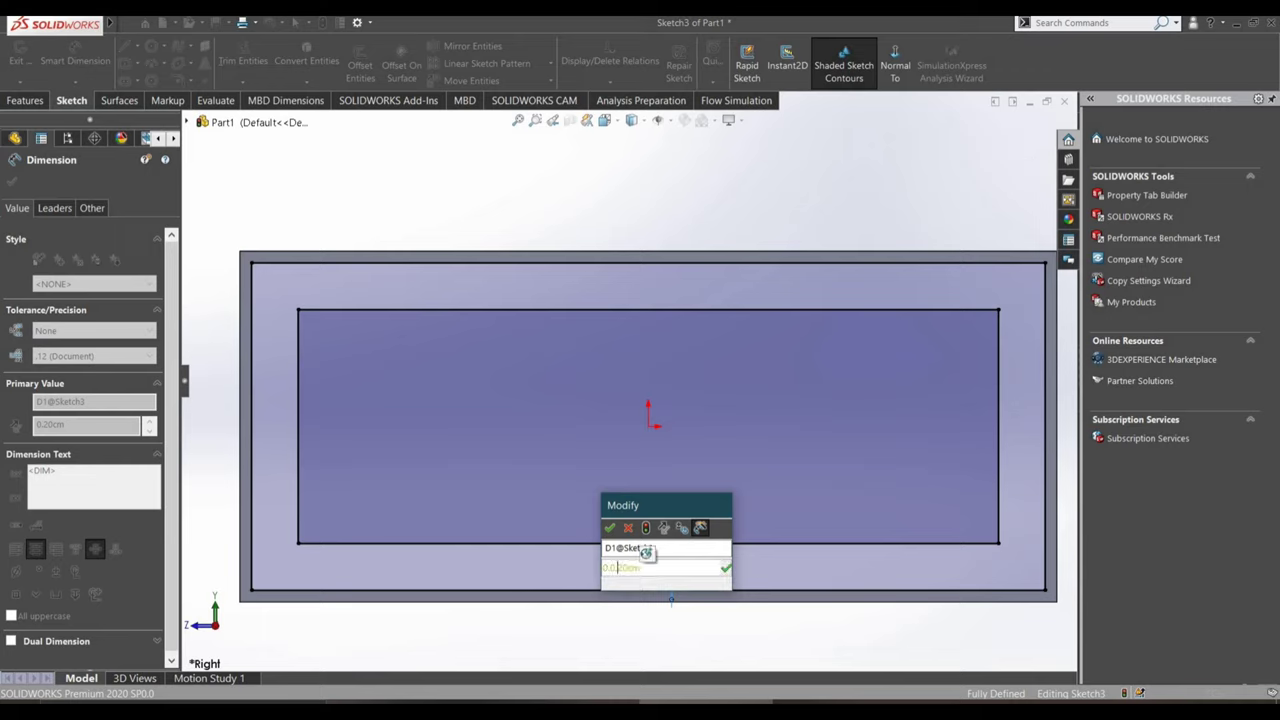
key("Right")
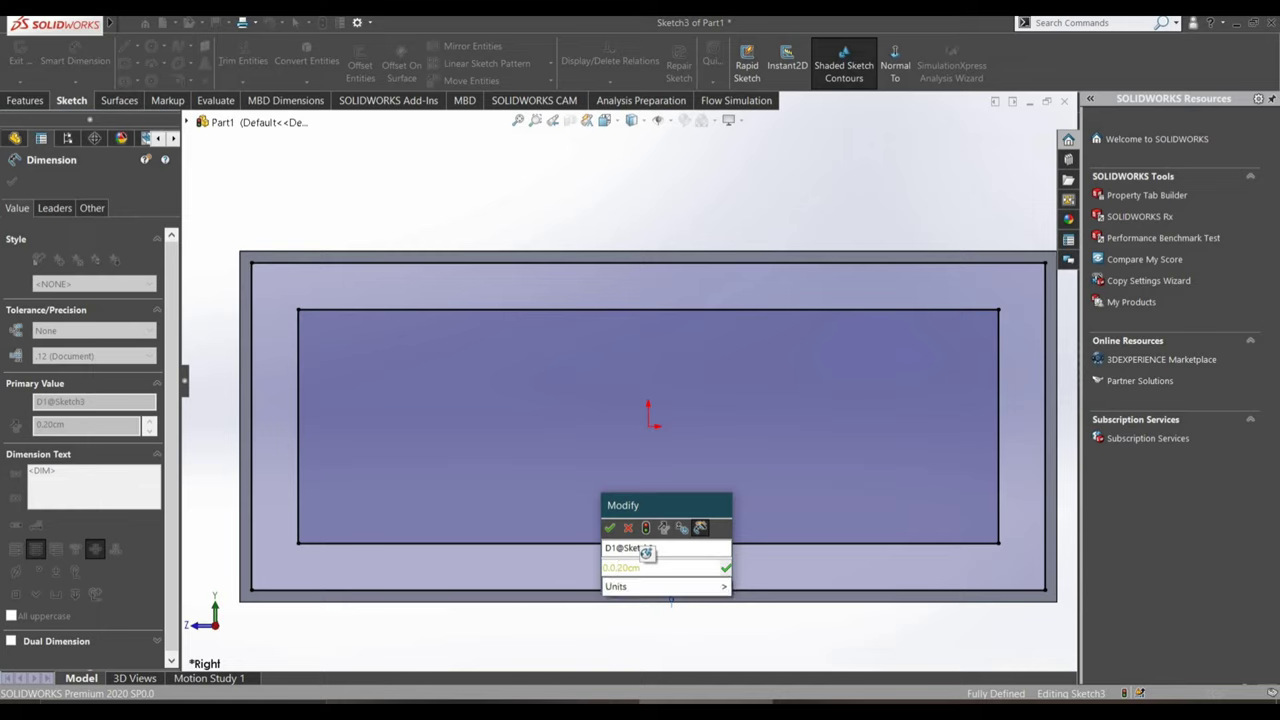
key("Down")
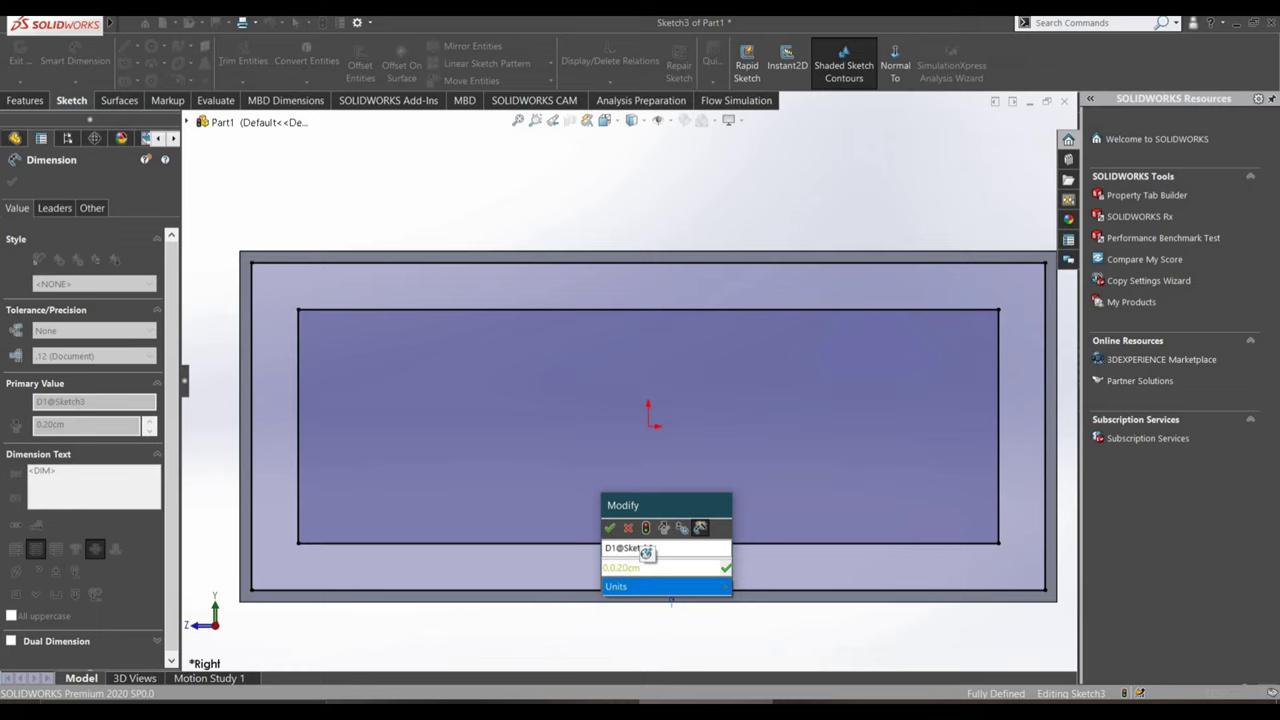
key("End")
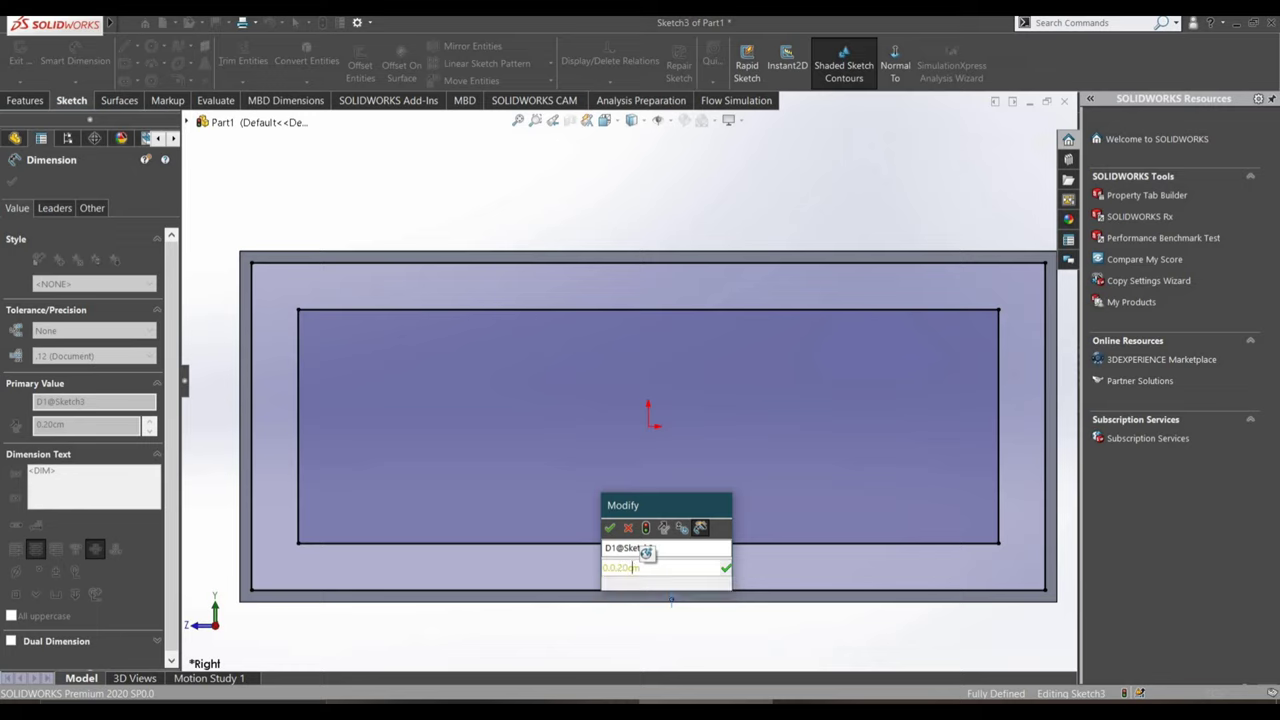
key("Left")
key("Left")
key("Left")
key("BackSpace")
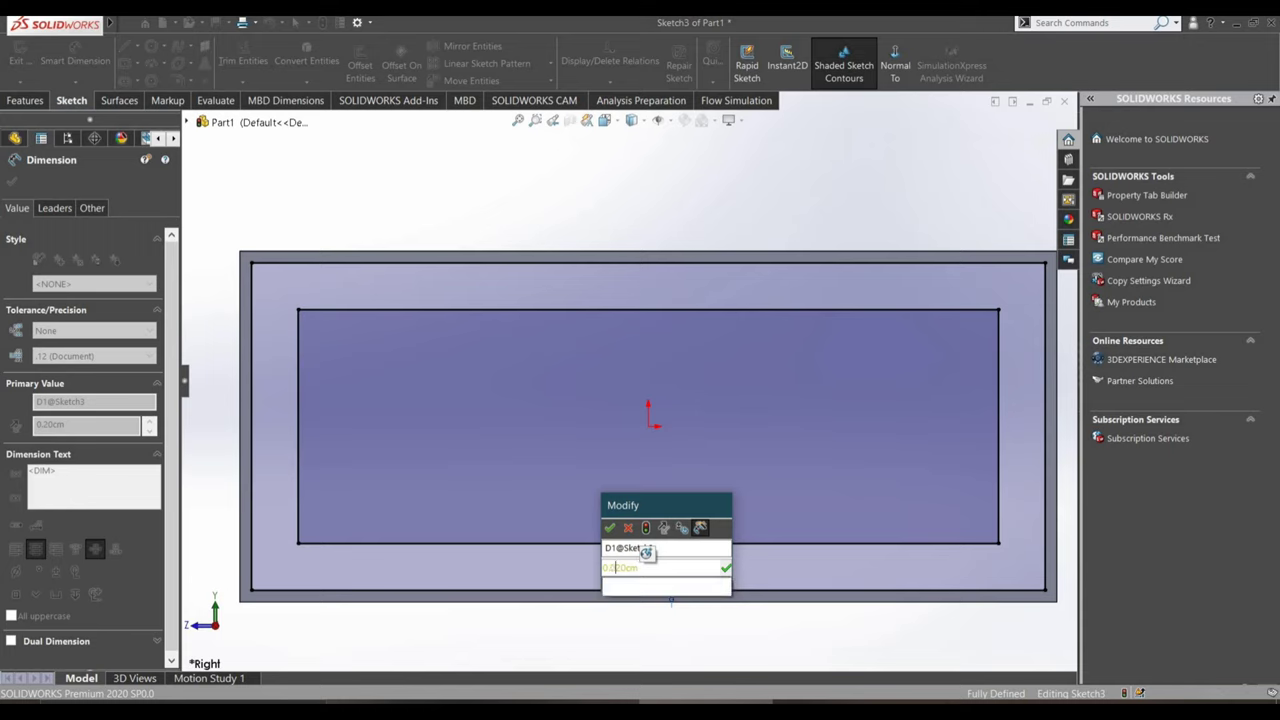
key("Return")
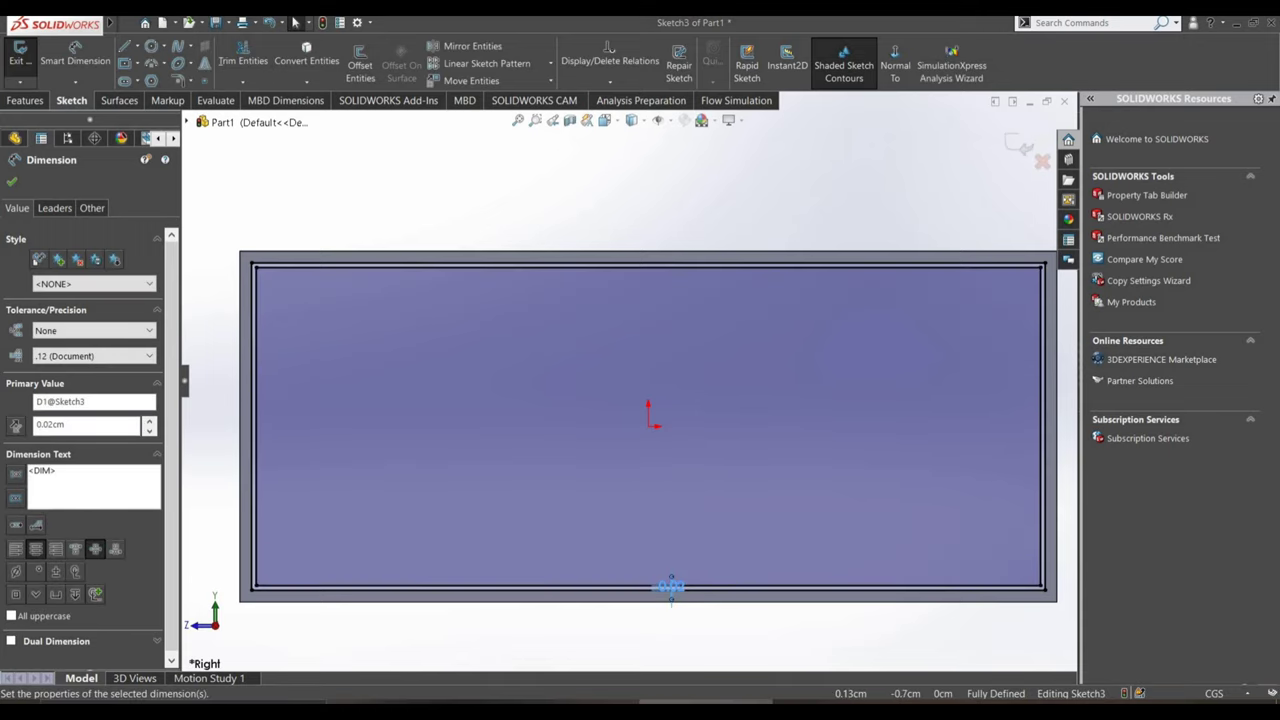
scroll(675, 615, "down", 2)
scroll(675, 615, "down", 1)
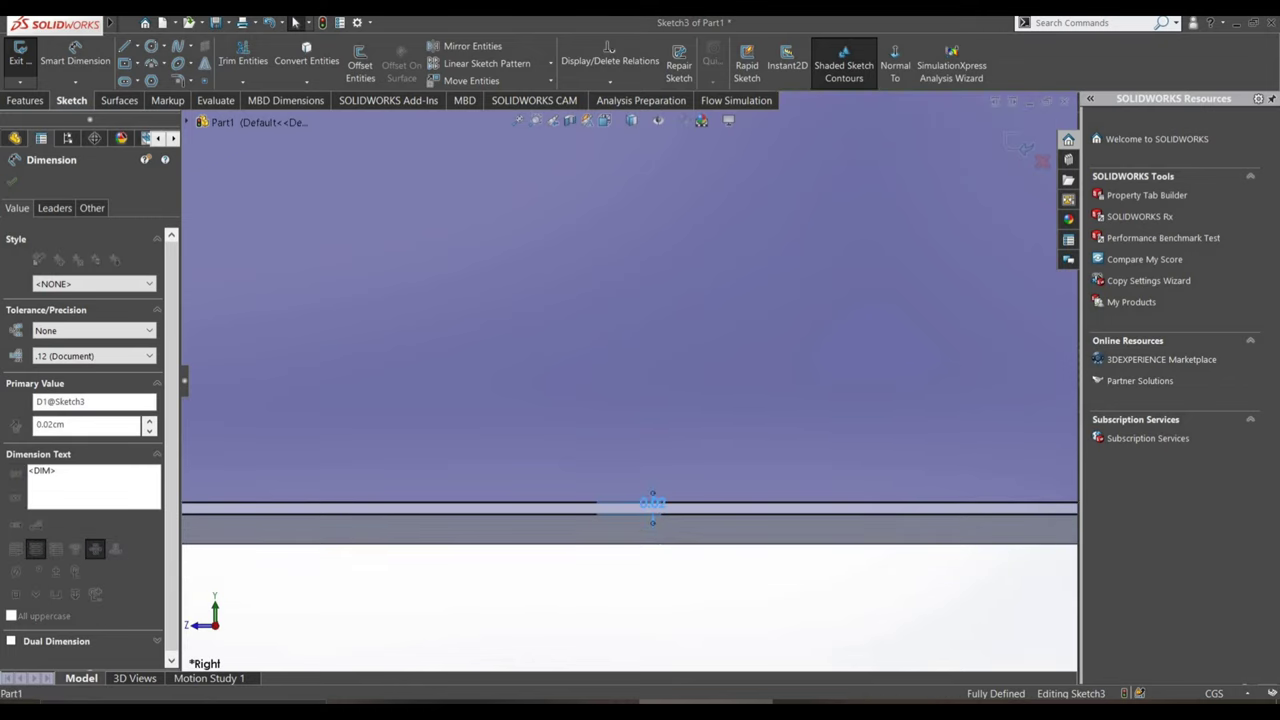
- Reduce the offset dimension further to 0.002 cm
double_click(645, 503)
left_click(610, 521)
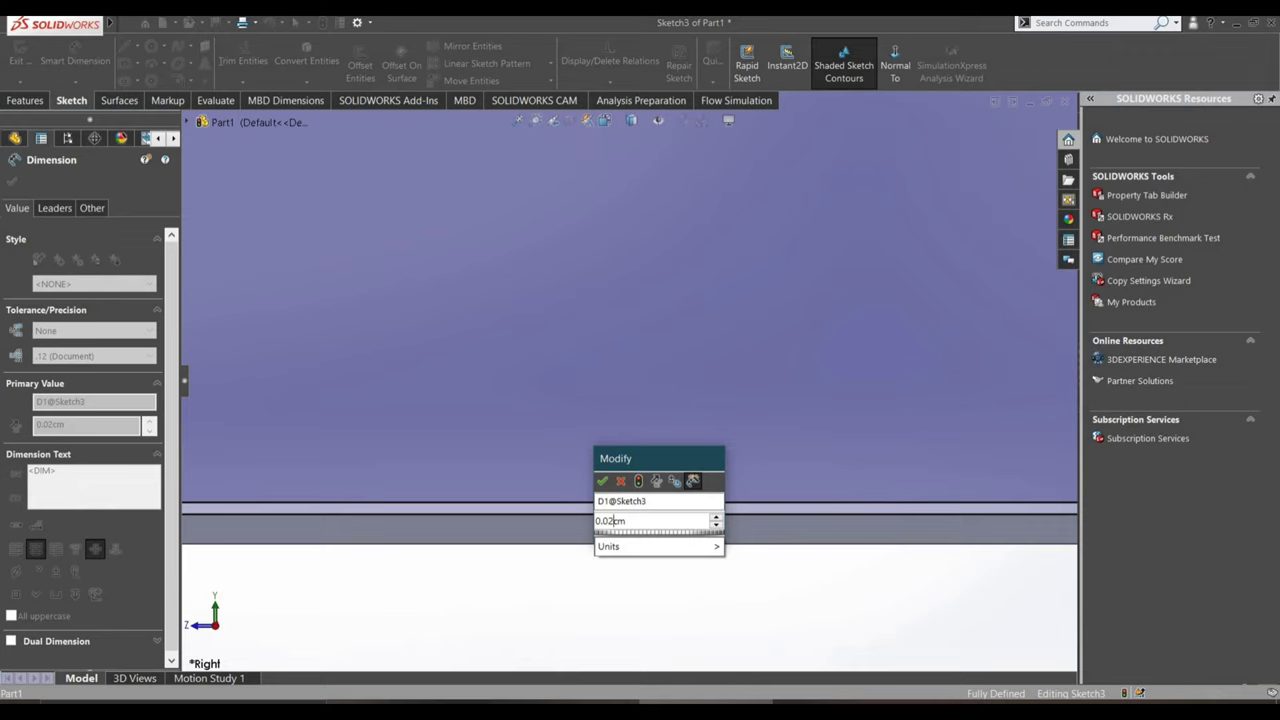
type("0")
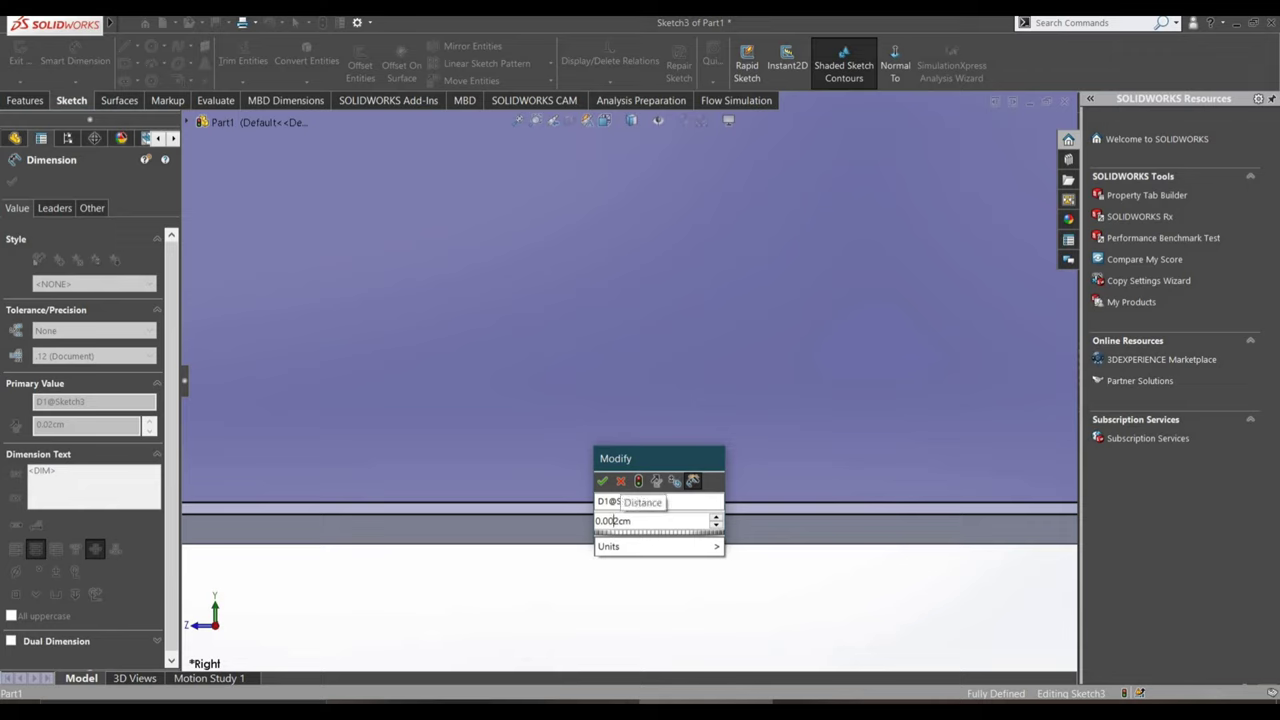
left_click(602, 481)
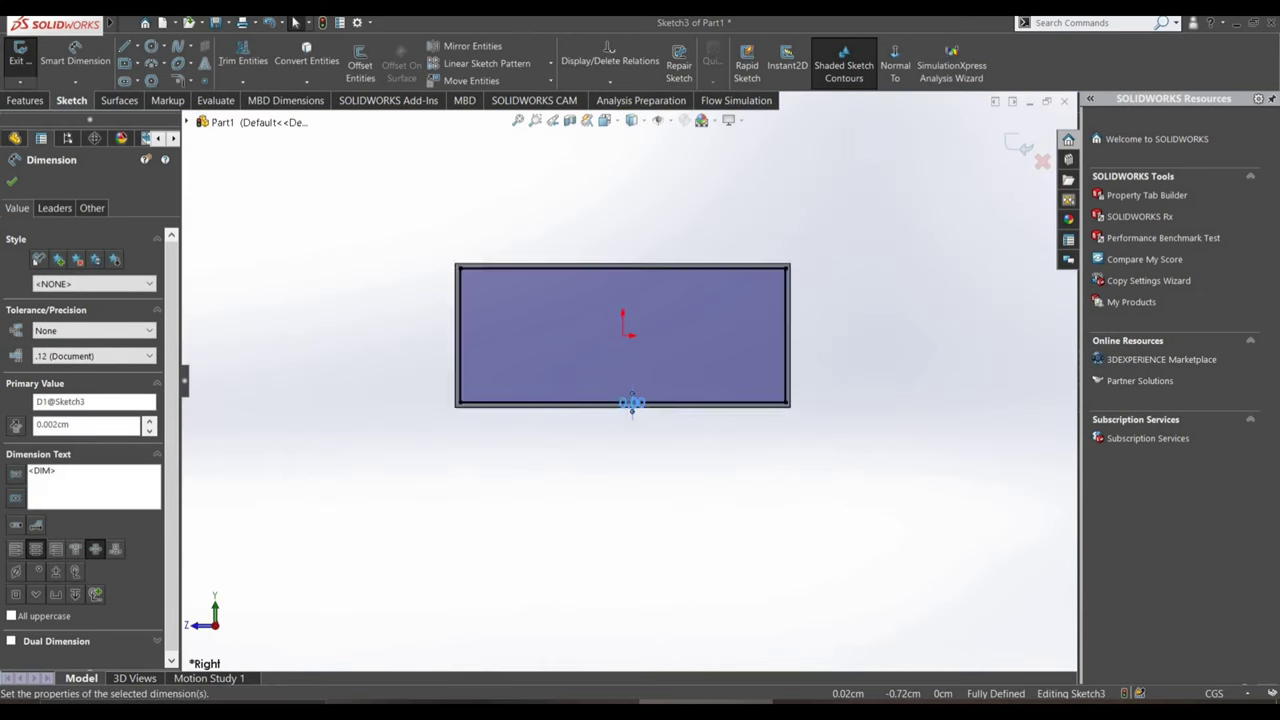
key("ctrl+7")
- Extrude Sketch3 as a boss with a 5 cm depth
scroll(610, 330, "up", 5)
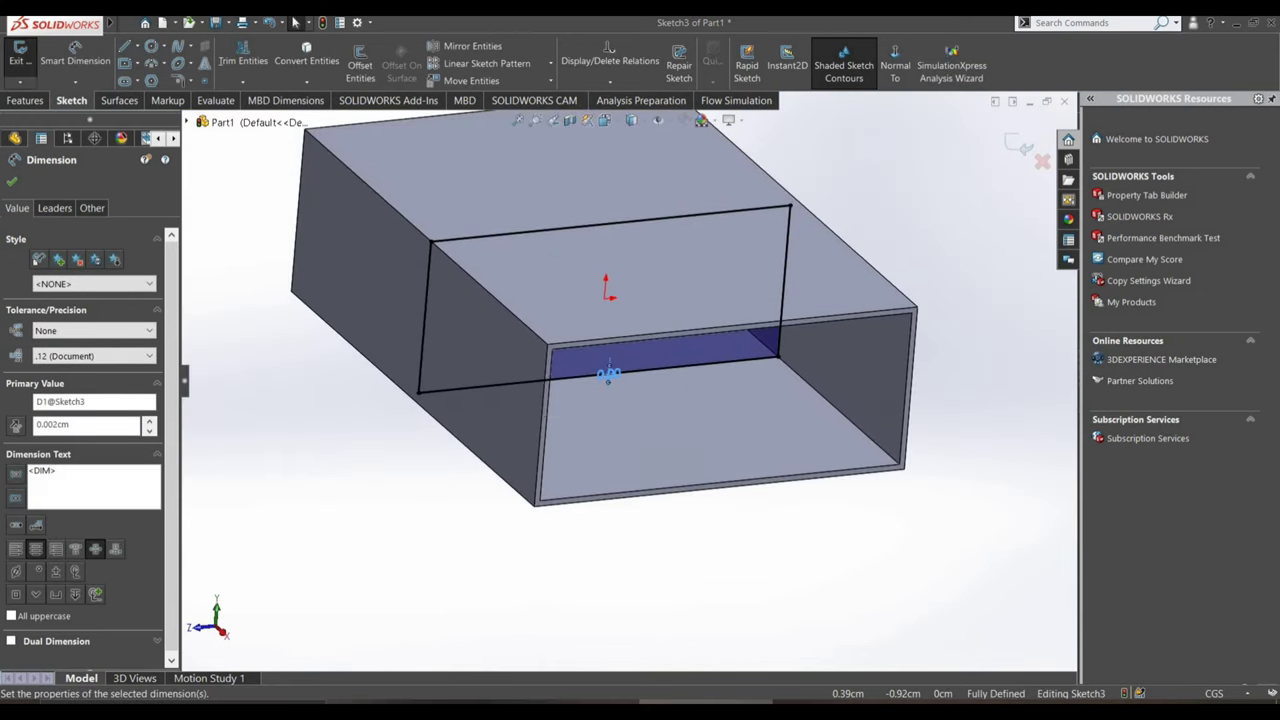
scroll(593, 360, "down", 2)
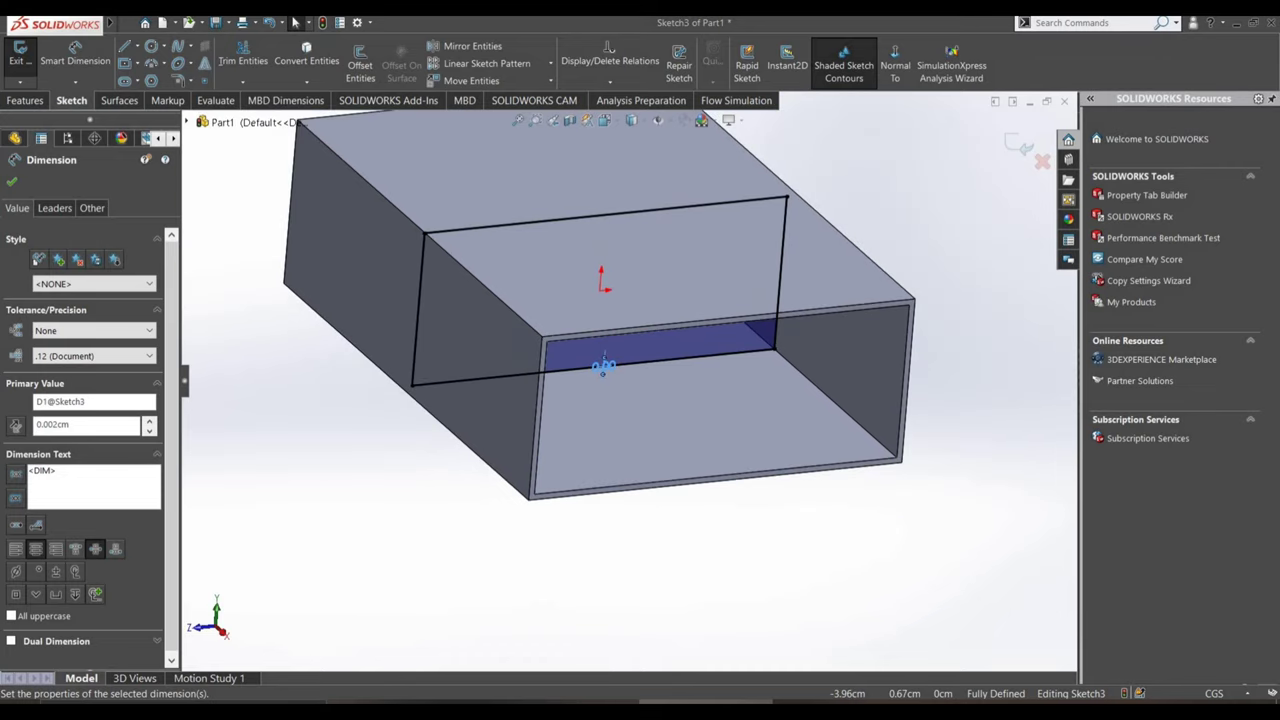
left_click(26, 100)
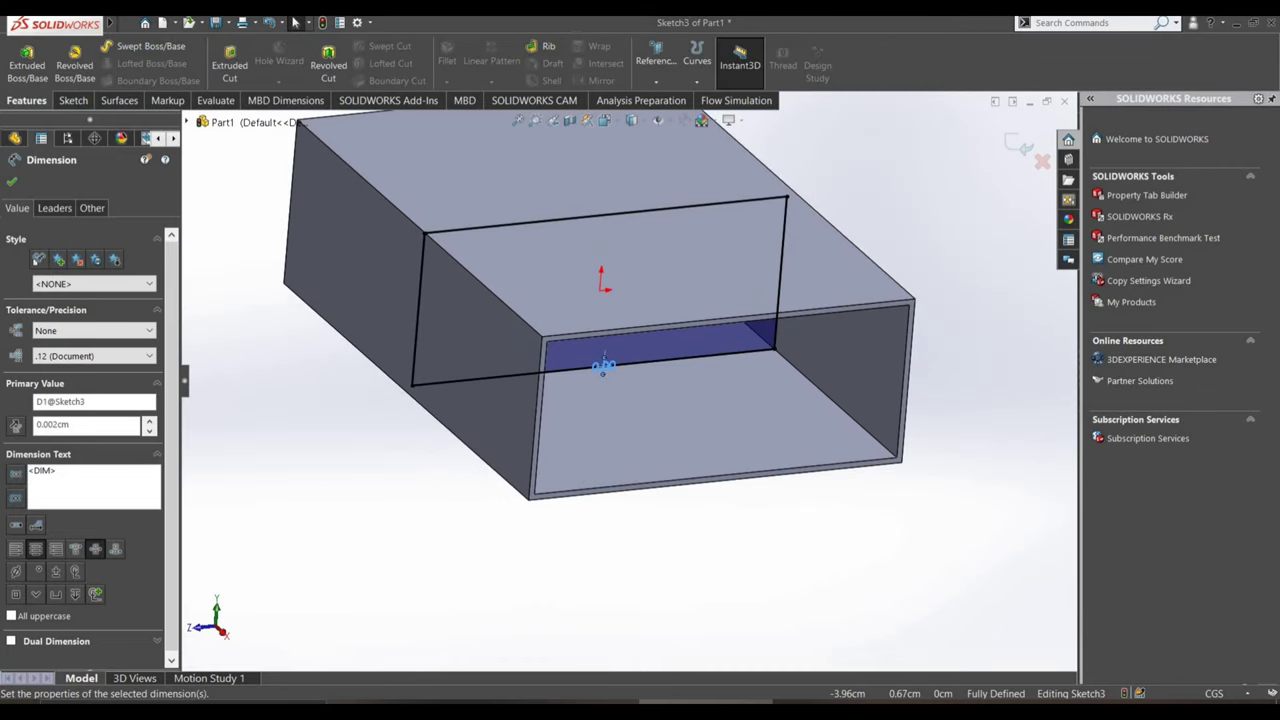
left_click(27, 65)
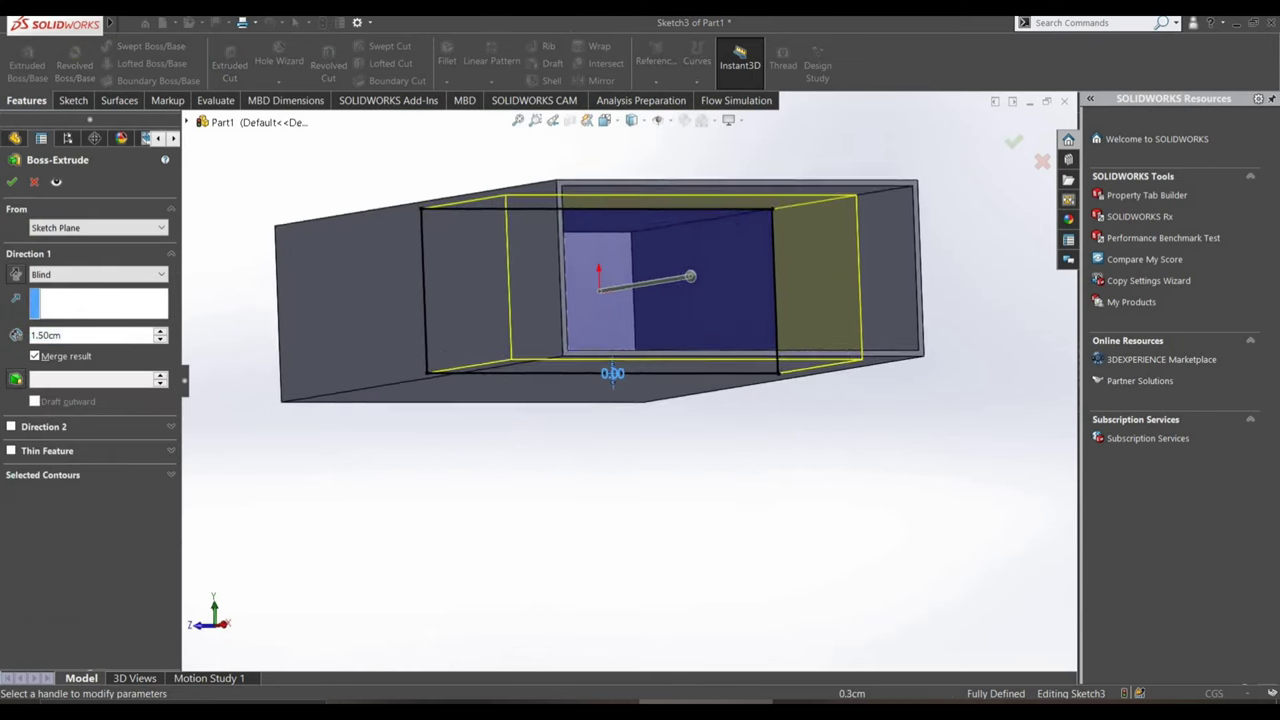
scroll(609, 212, "down", 2)
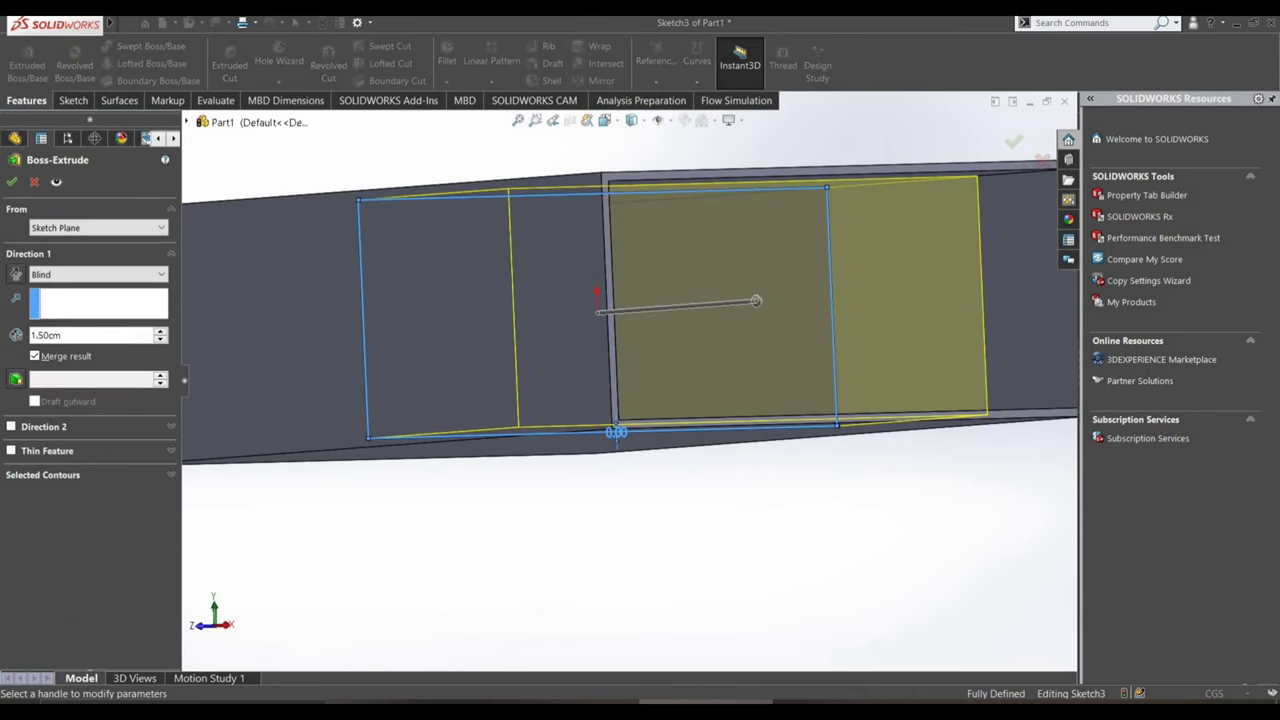
scroll(627, 380, "up", 2)
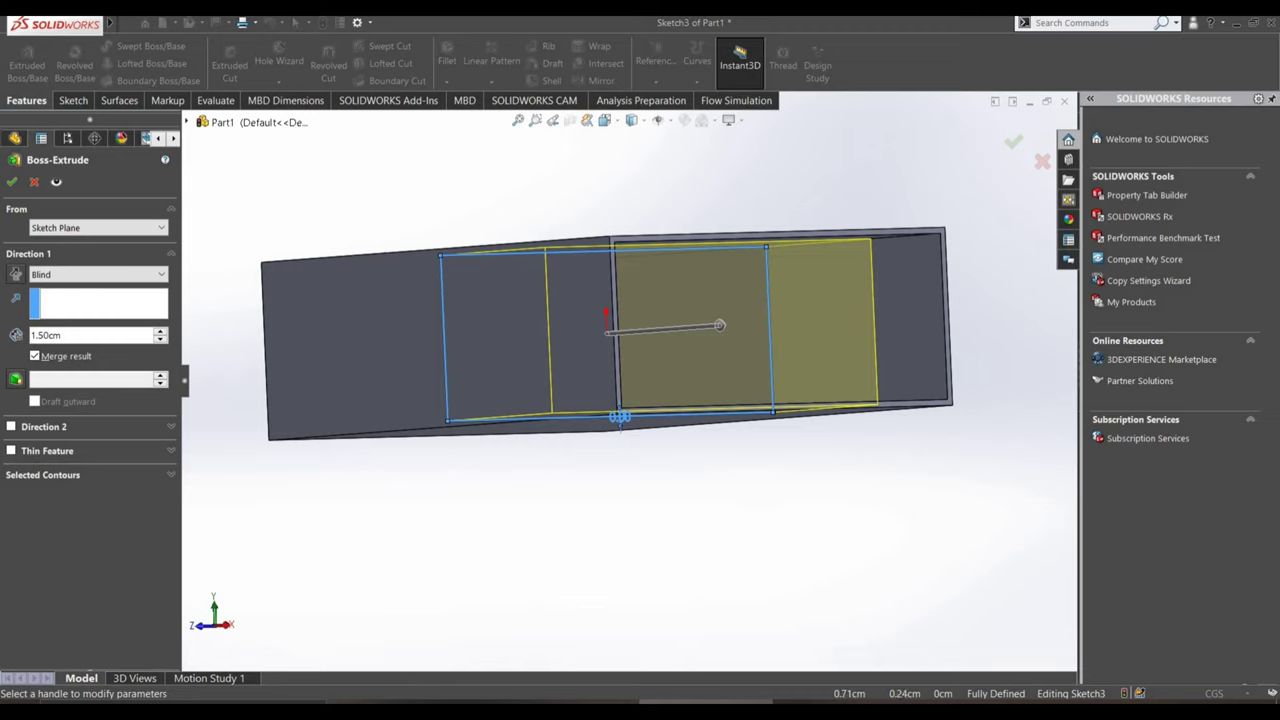
double_click(45, 335)
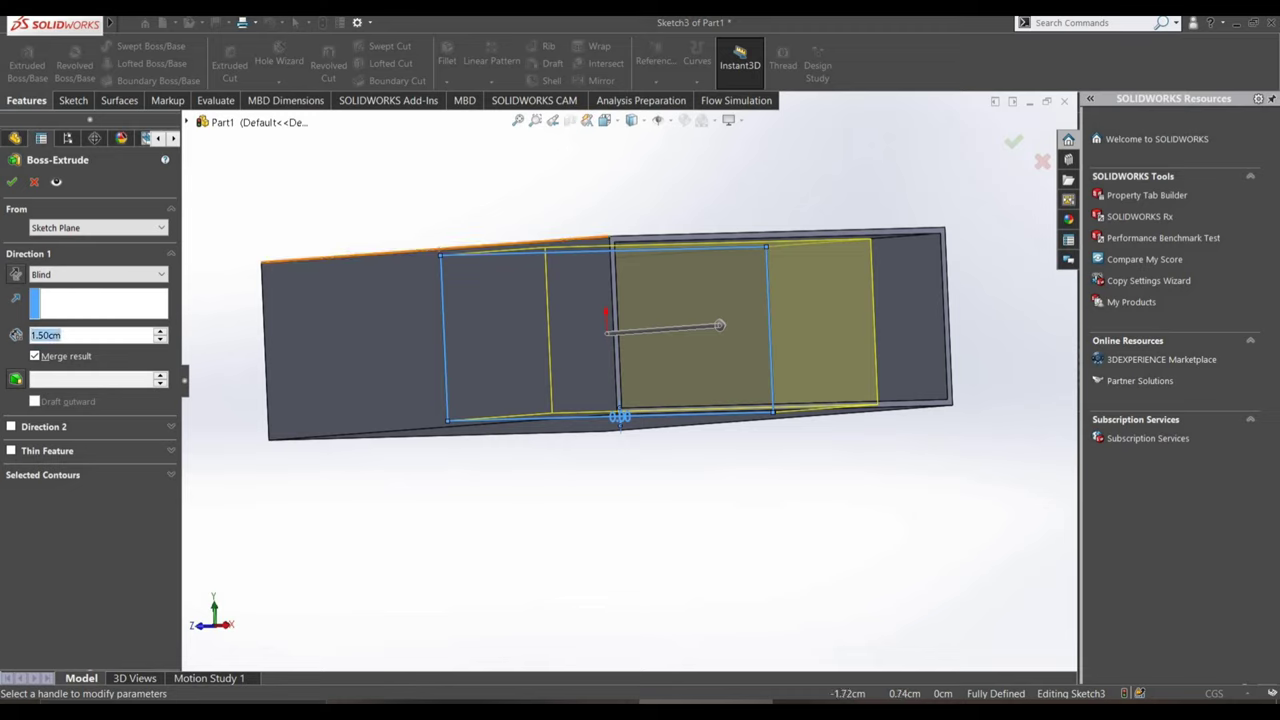
type("5")
key("Return")
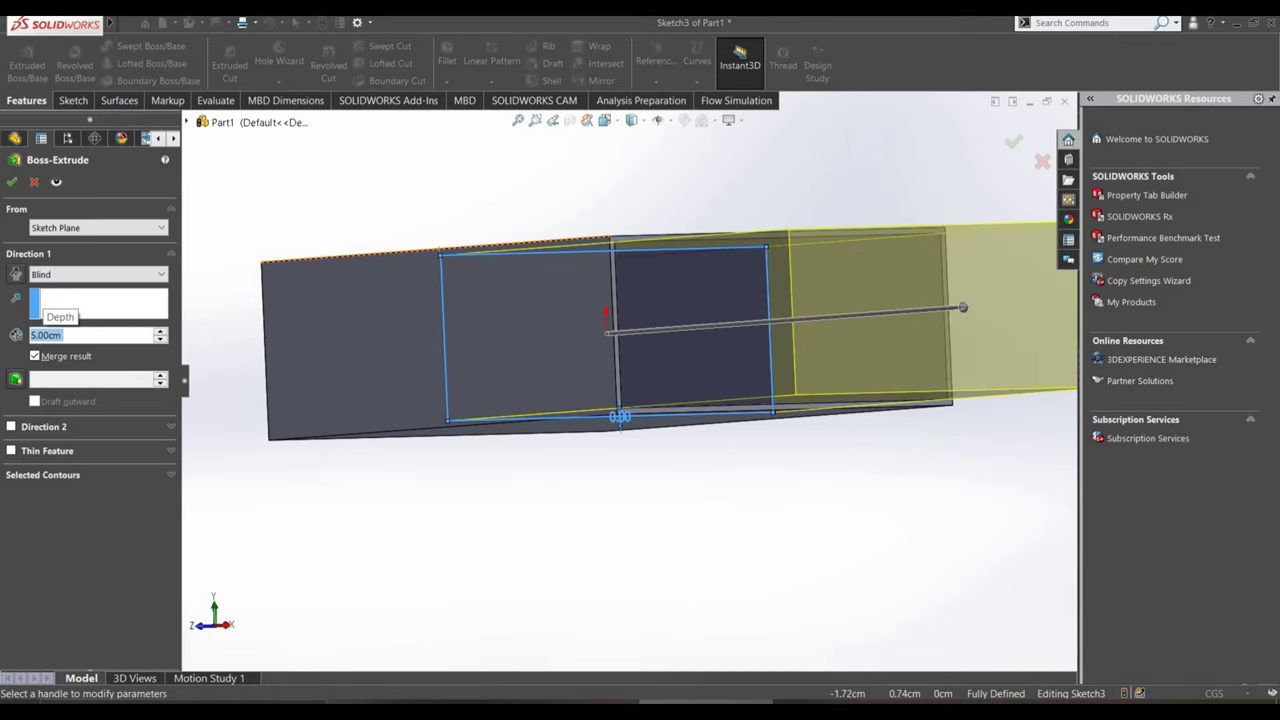
- Start the extrusion from a reversed 1.5 cm offset and accept the tray solid
left_click(98, 227)
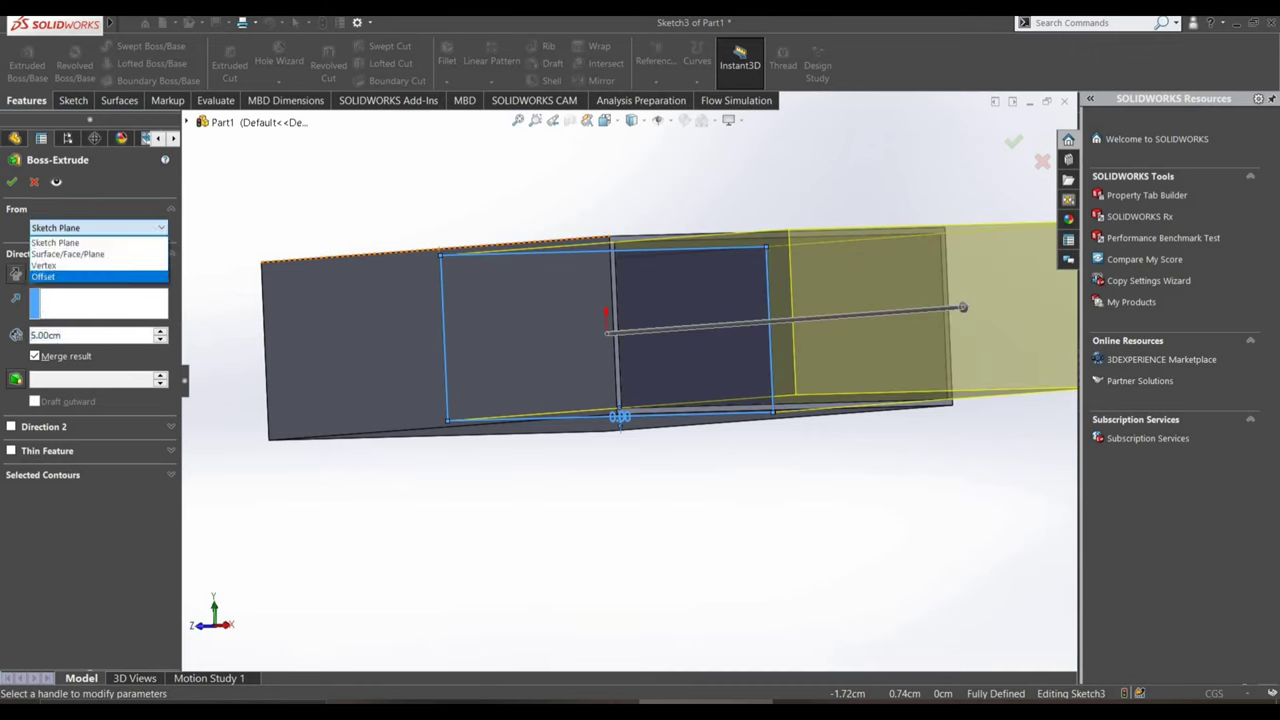
left_click(60, 276)
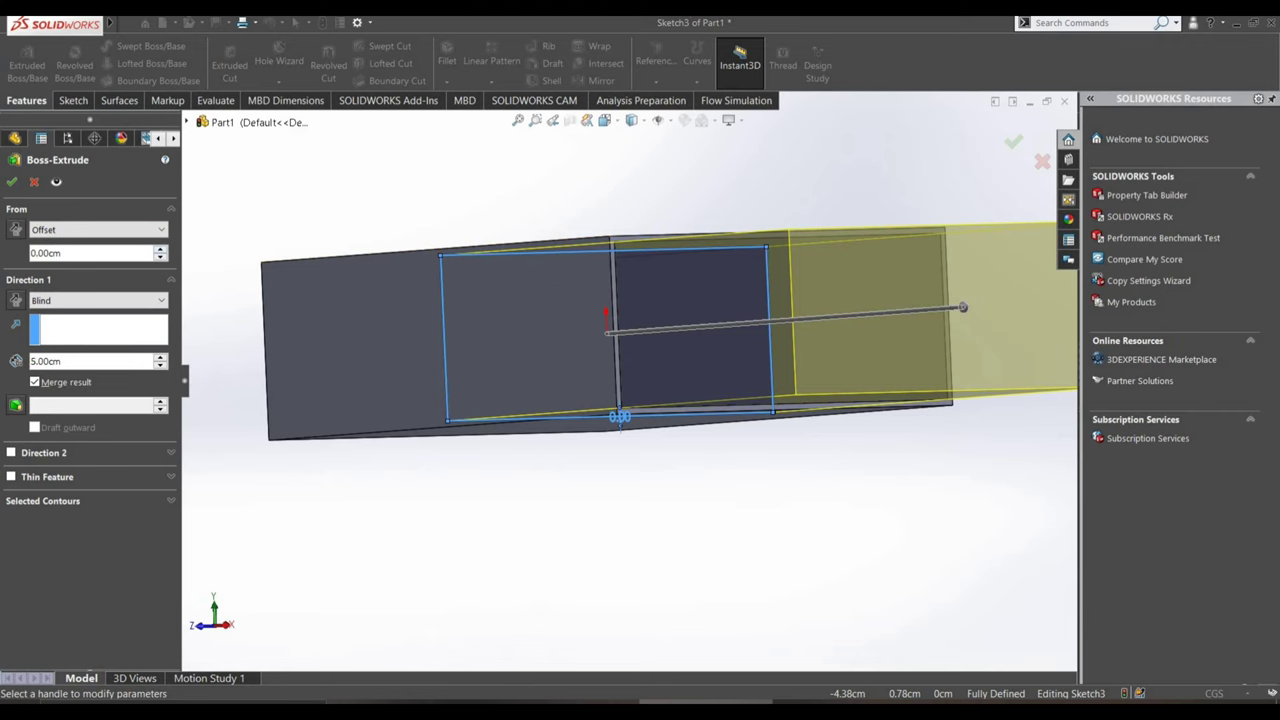
type("1")
key("Return")
key("ctrl+7")
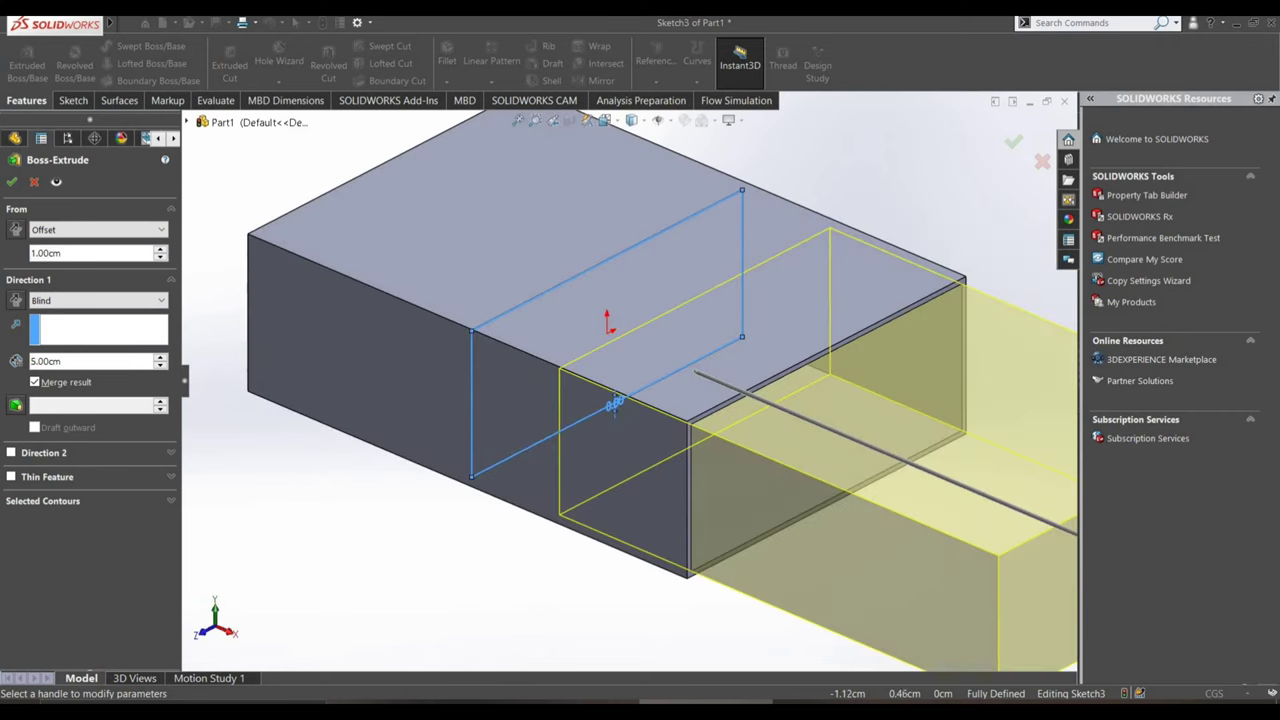
left_click(16, 229)
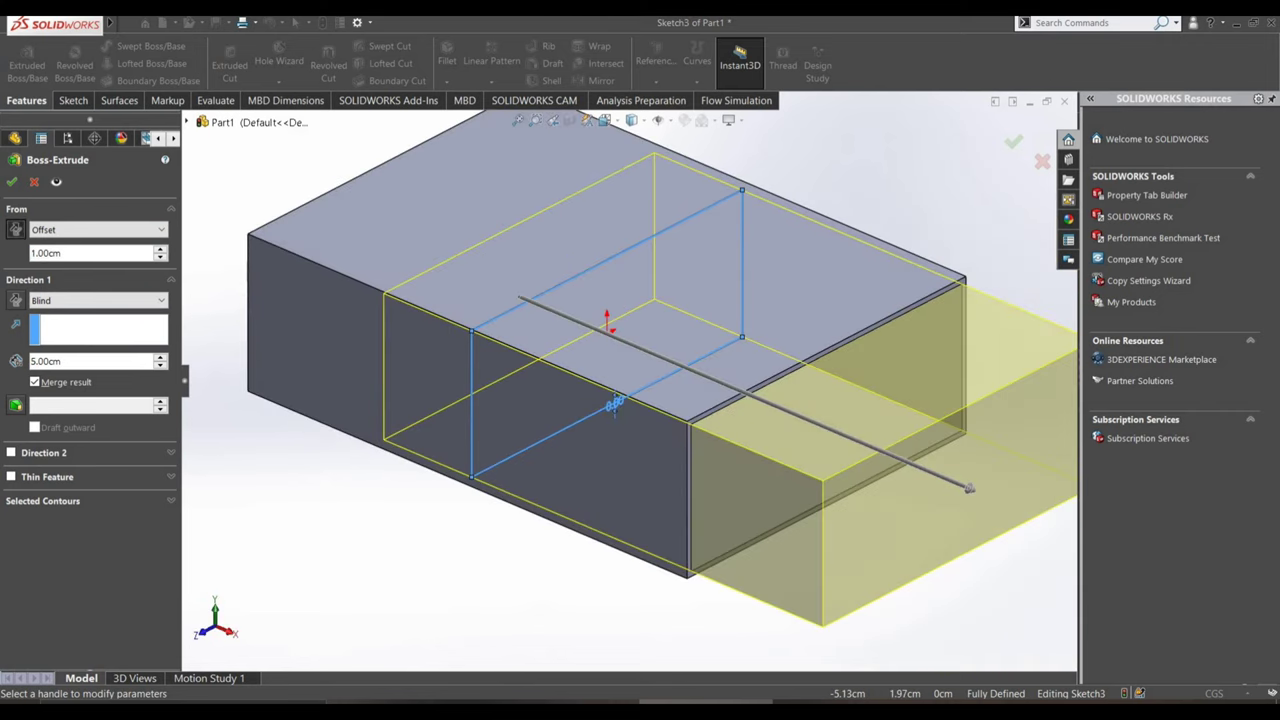
right_click(37, 253)
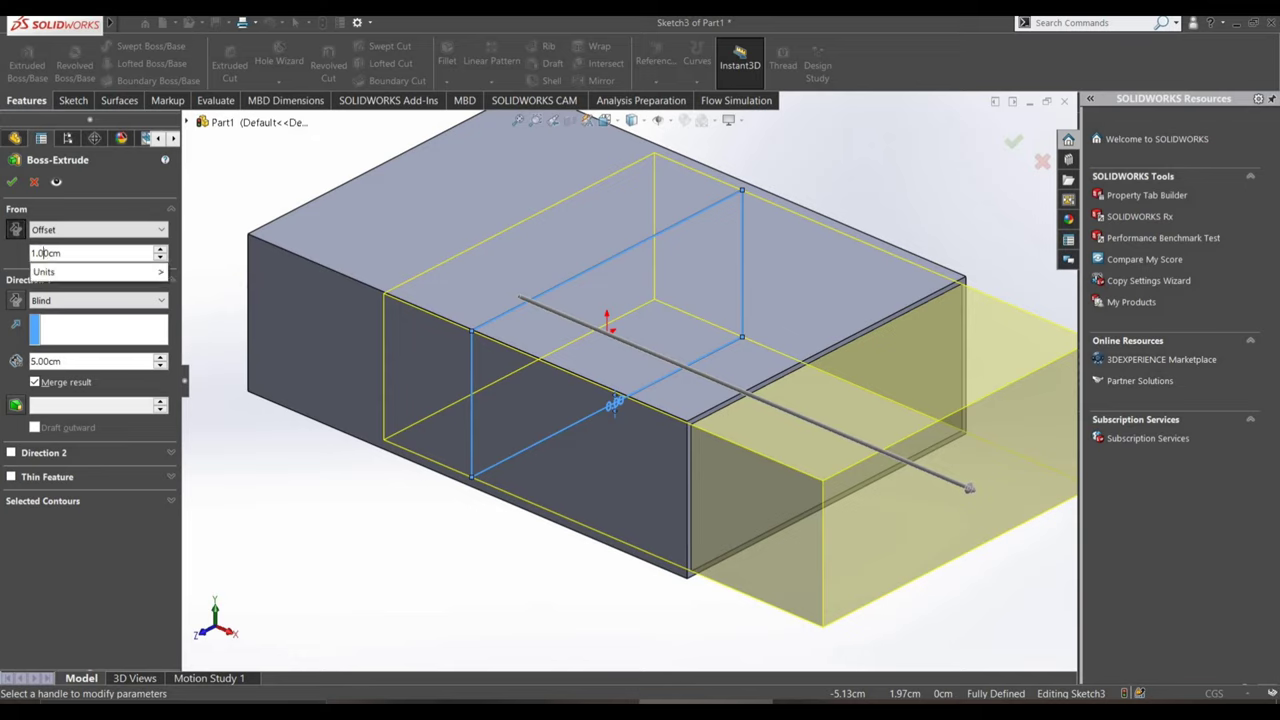
left_click(42, 253)
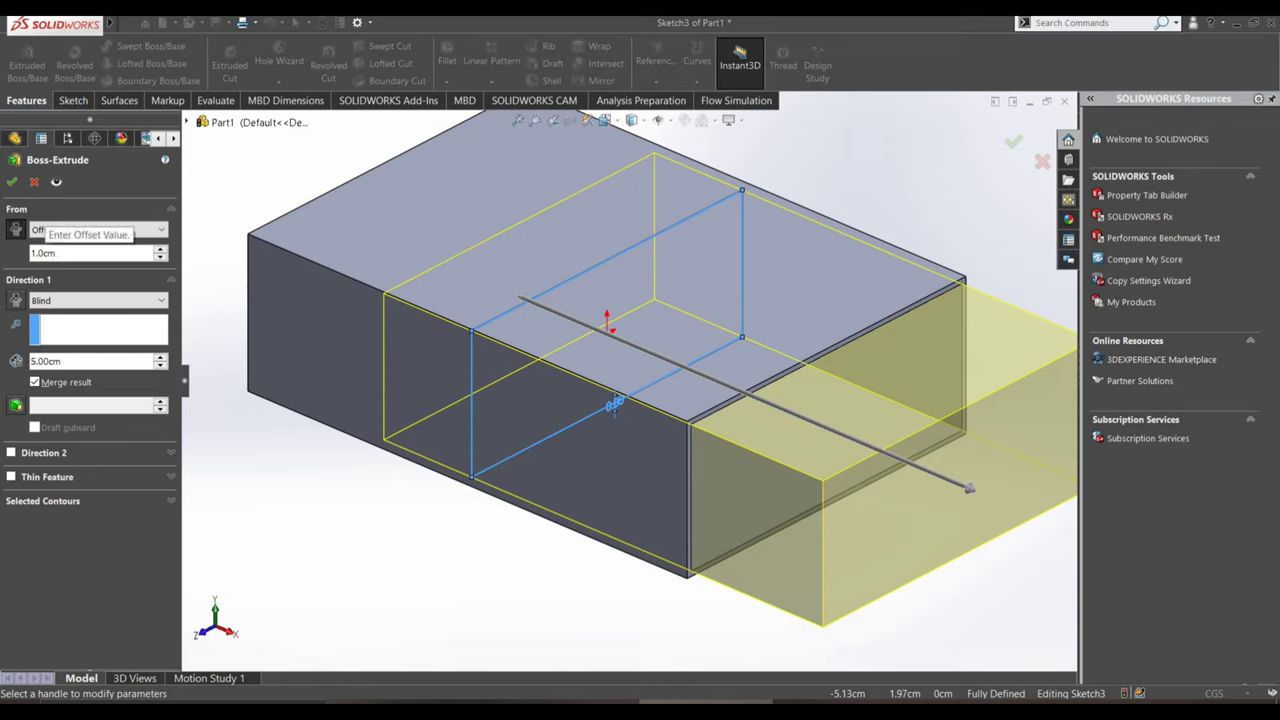
type("5")
key("Return")
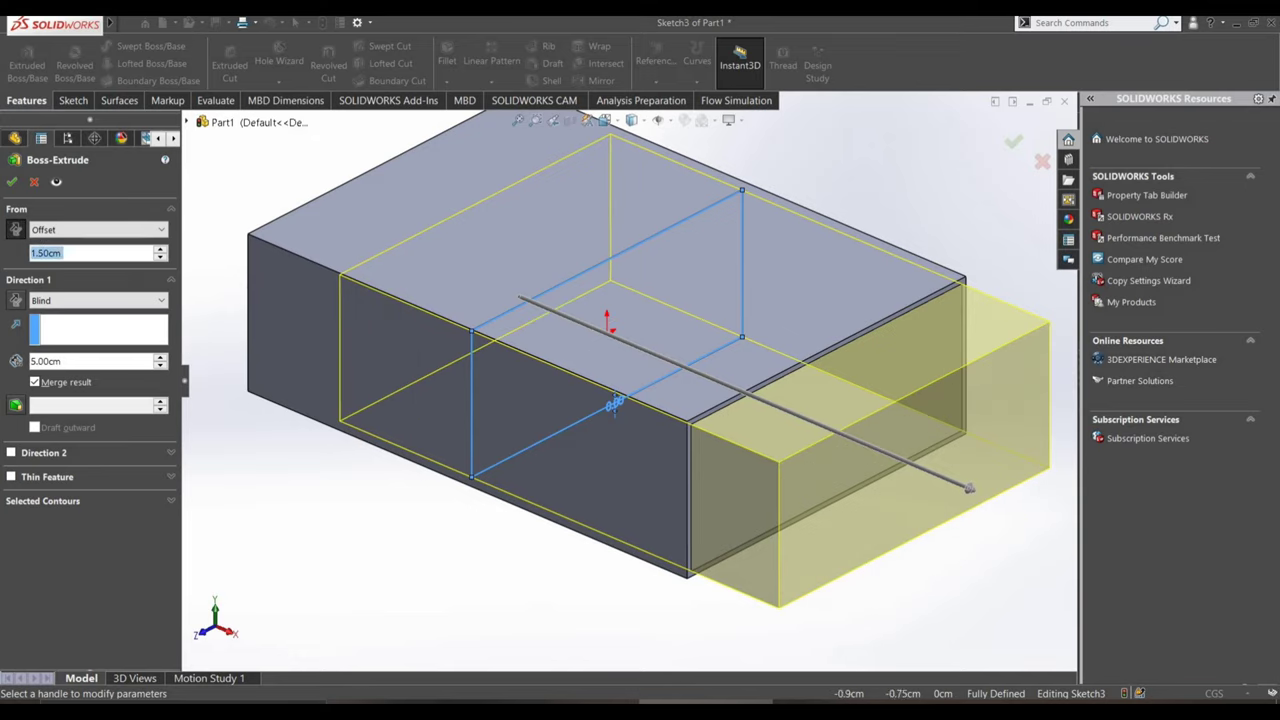
scroll(613, 405, "up", 2)
key("Return")
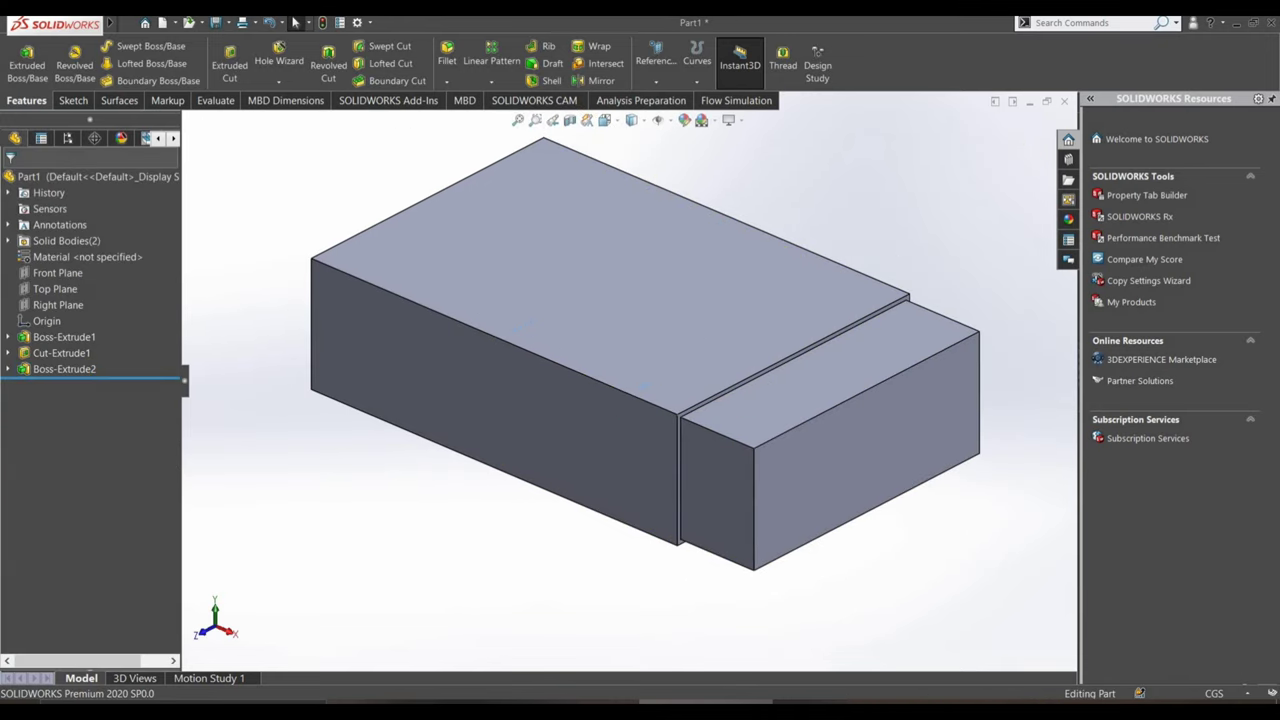
- Sketch on the inner tray's top face and offset its outline inward (Reverse) by 0.2 cm
key("Down")
key("Down")
key("Down")
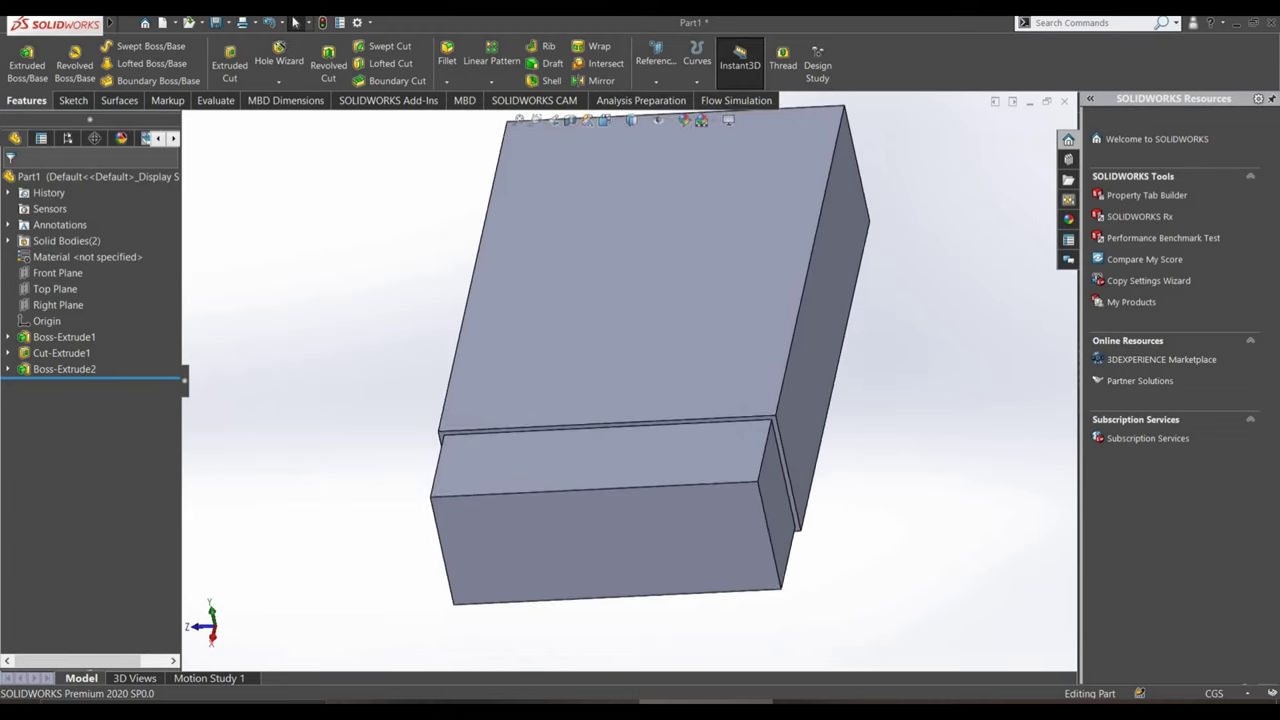
left_click(690, 310)
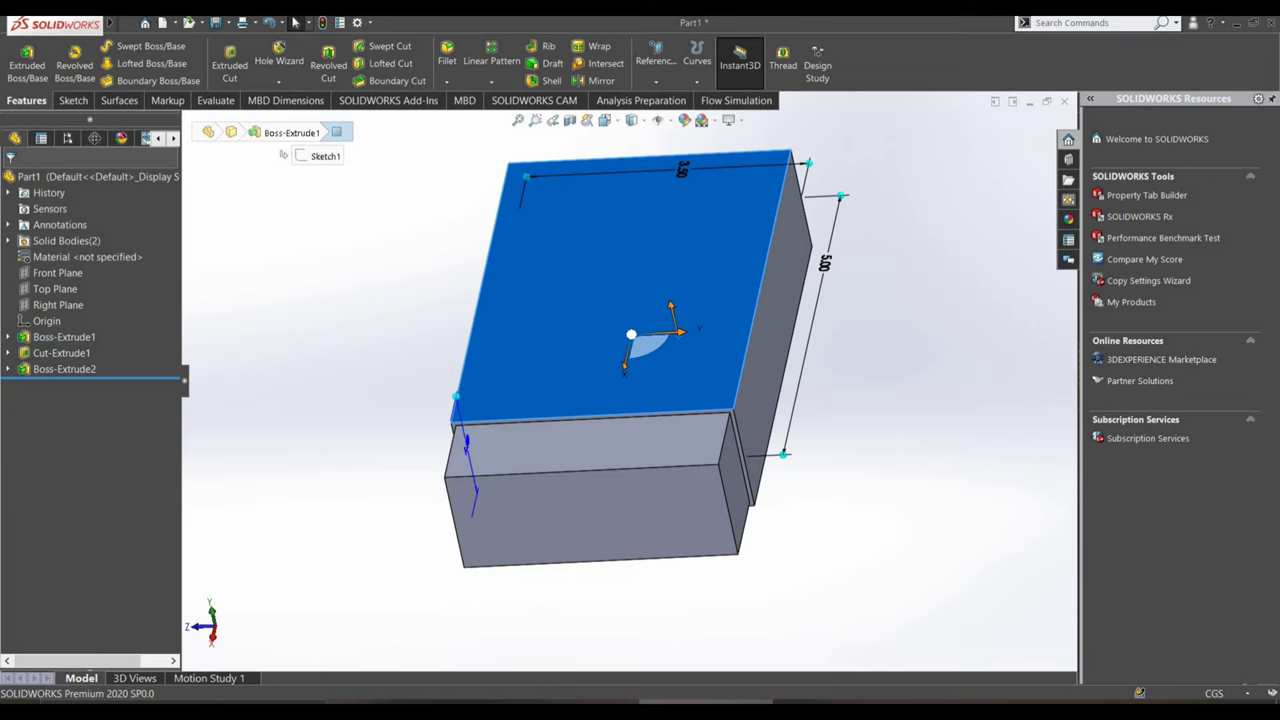
left_click(668, 356)
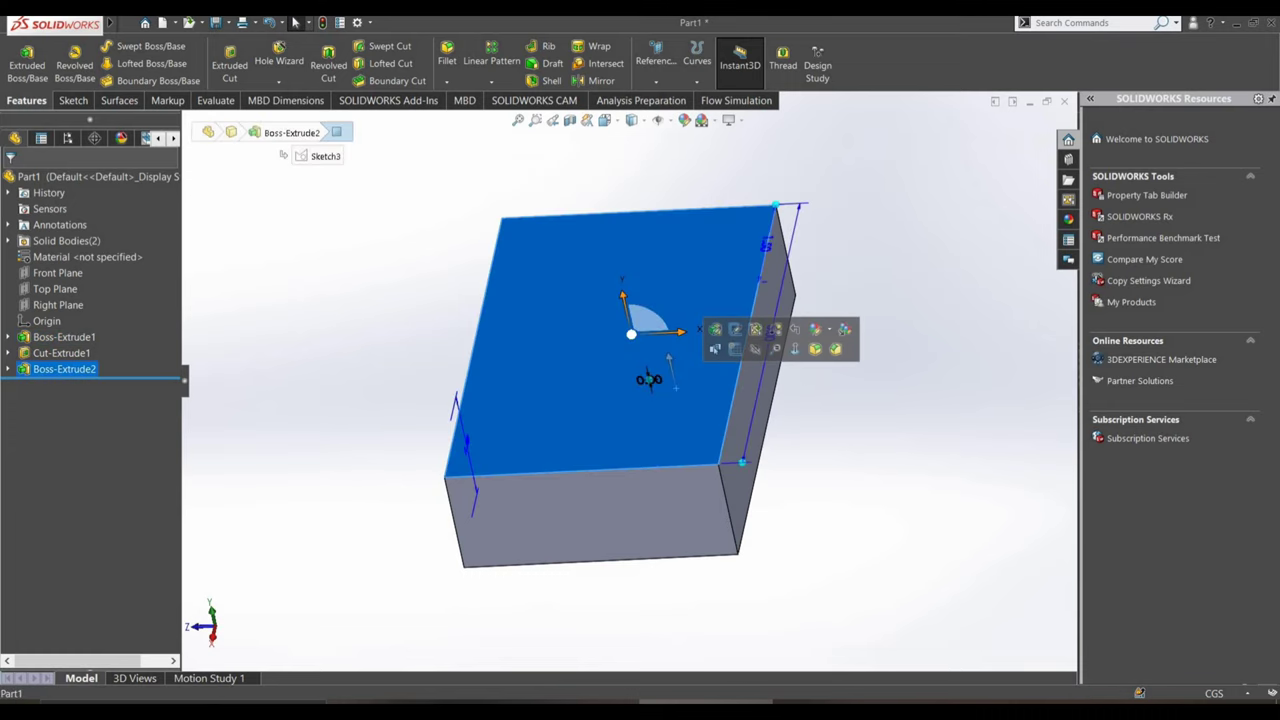
left_click(735, 347)
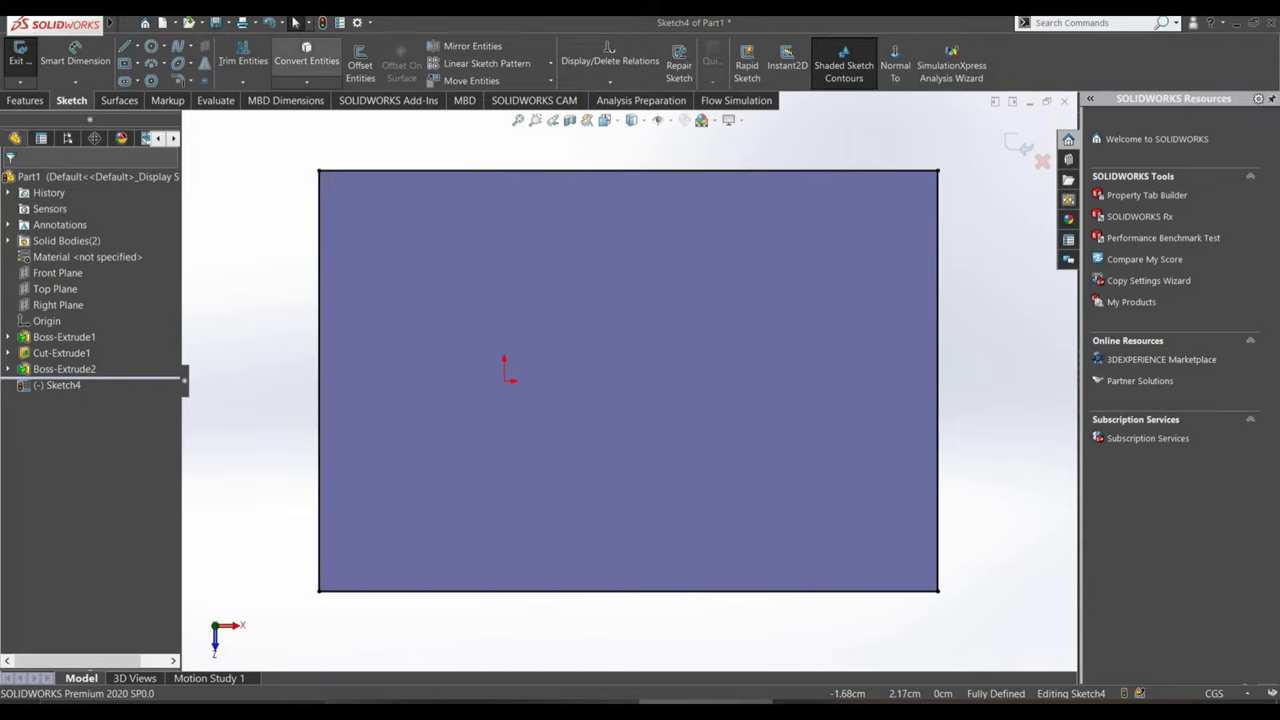
left_click(360, 65)
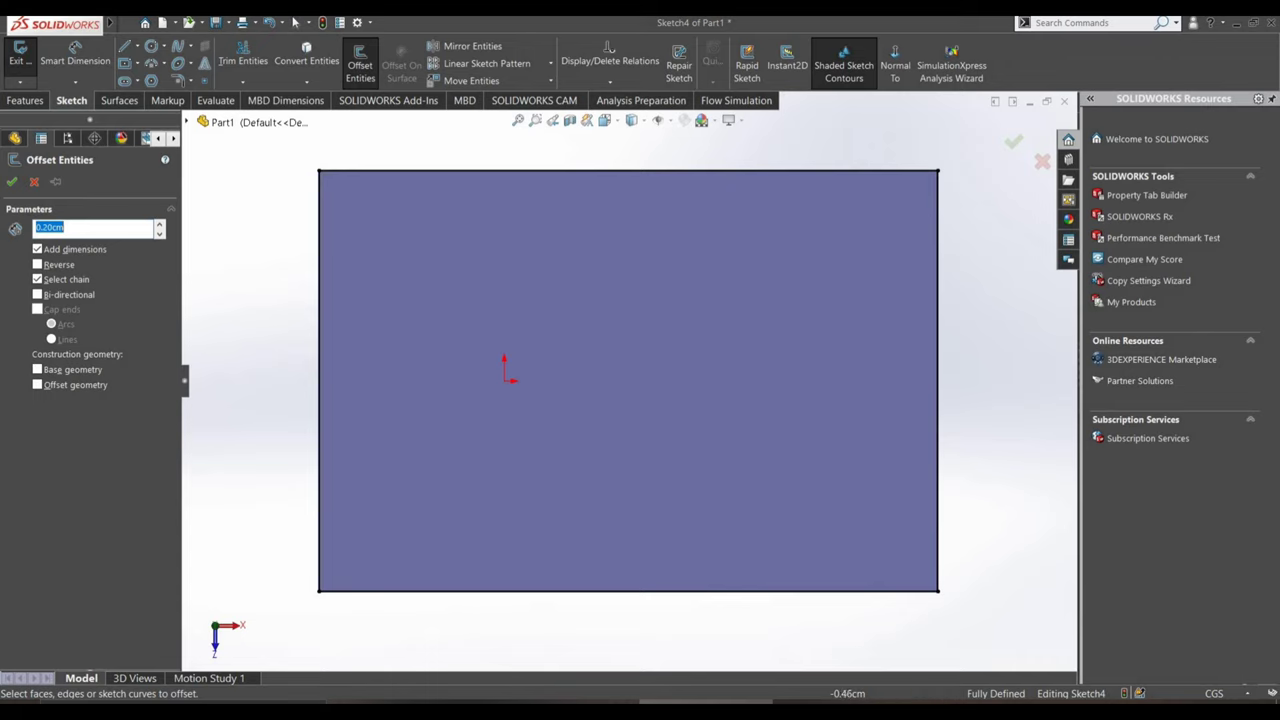
left_click(470, 171)
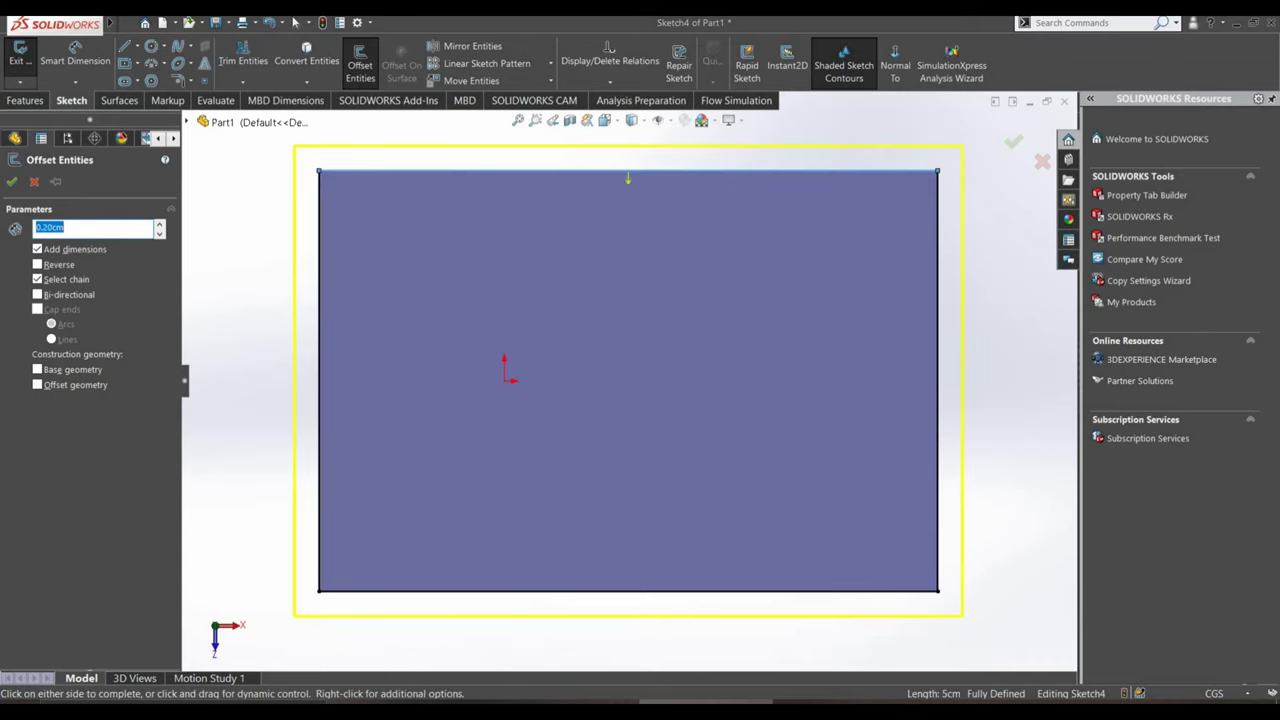
left_click(37, 264)
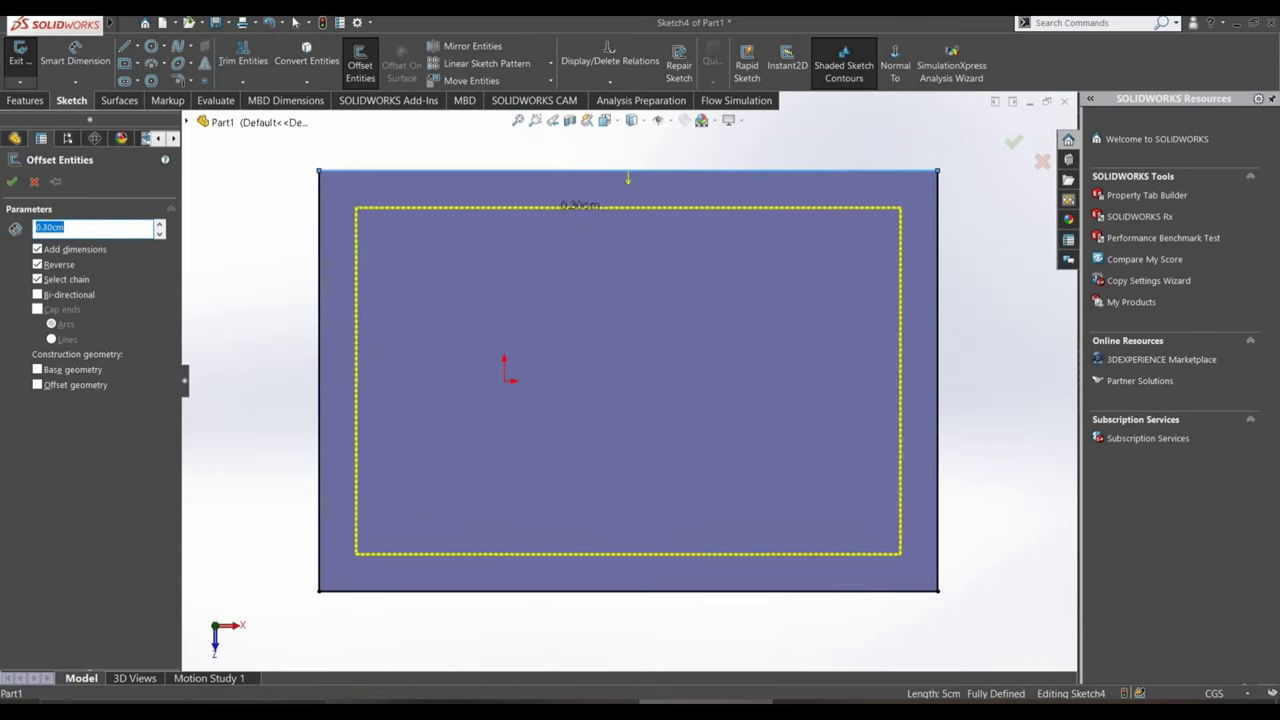
key("Return")
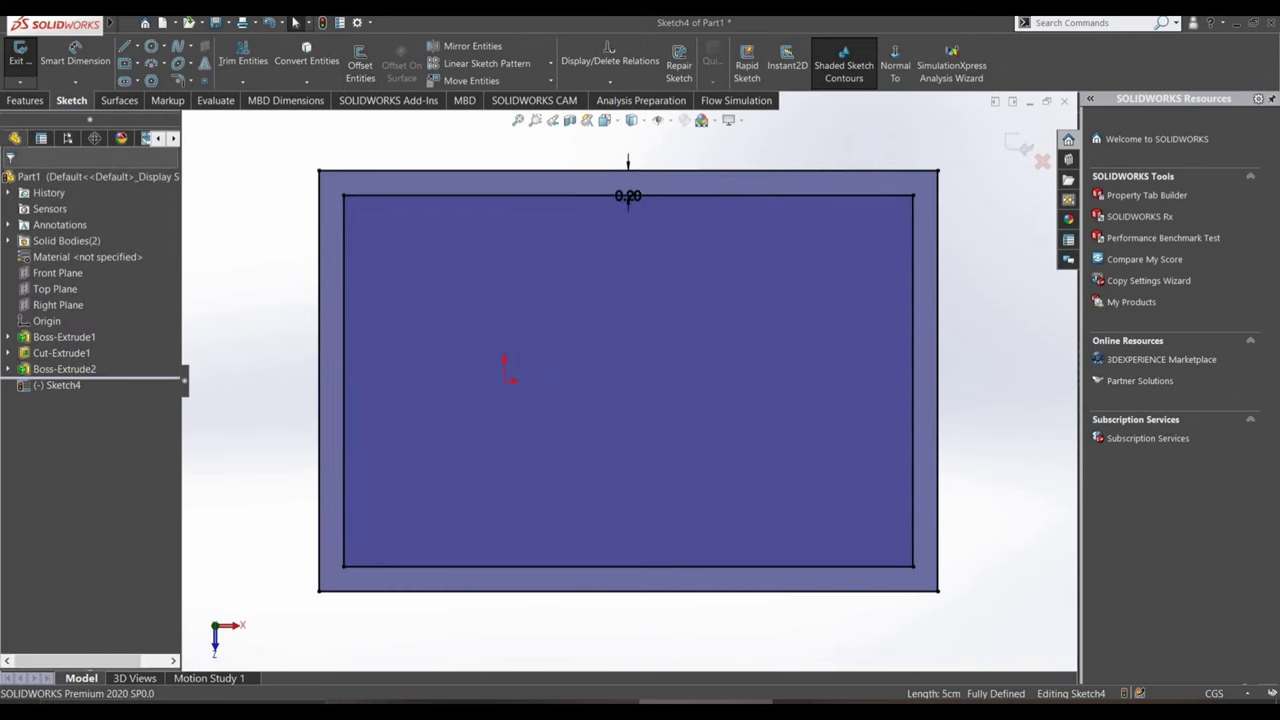
- Change the offset dimension from 0.2 cm to 0.05 cm, fully defining Sketch4
double_click(628, 196)
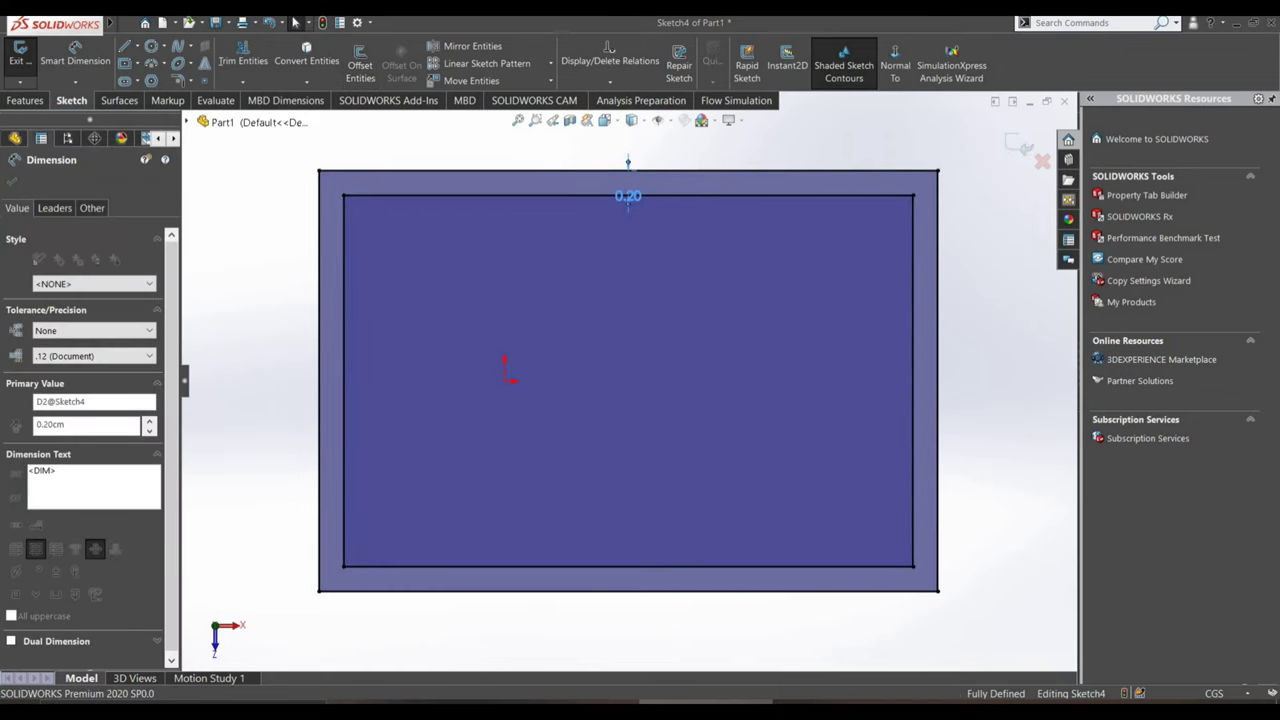
left_click(573, 221)
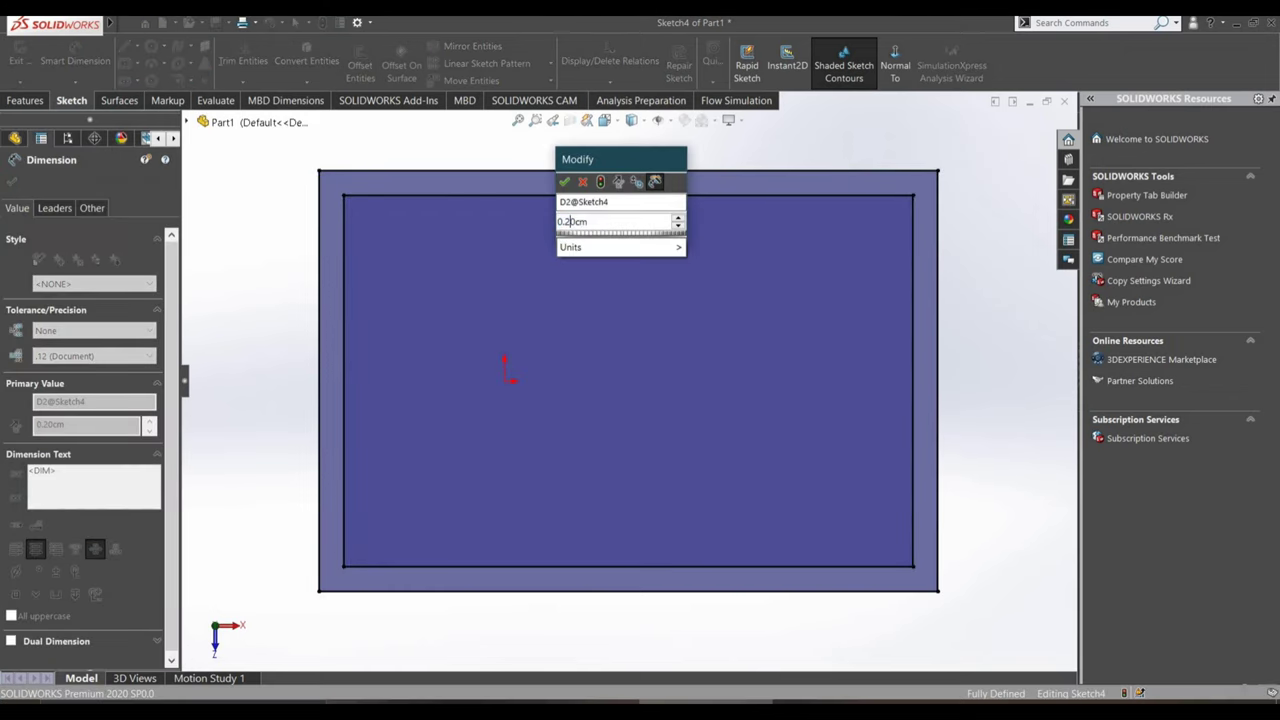
key("BackSpace")
type("050")
key("Return")
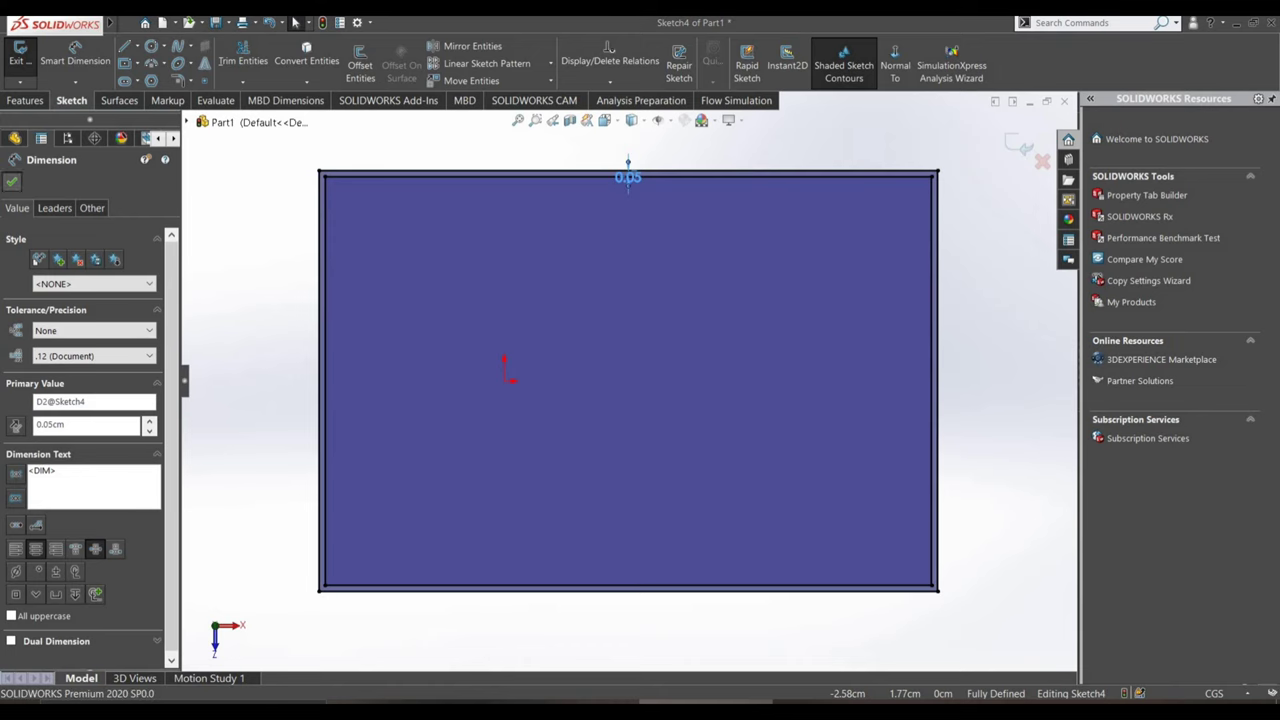
left_click(12, 181)
key("f")
middle_click_drag(628, 283, 620, 272)
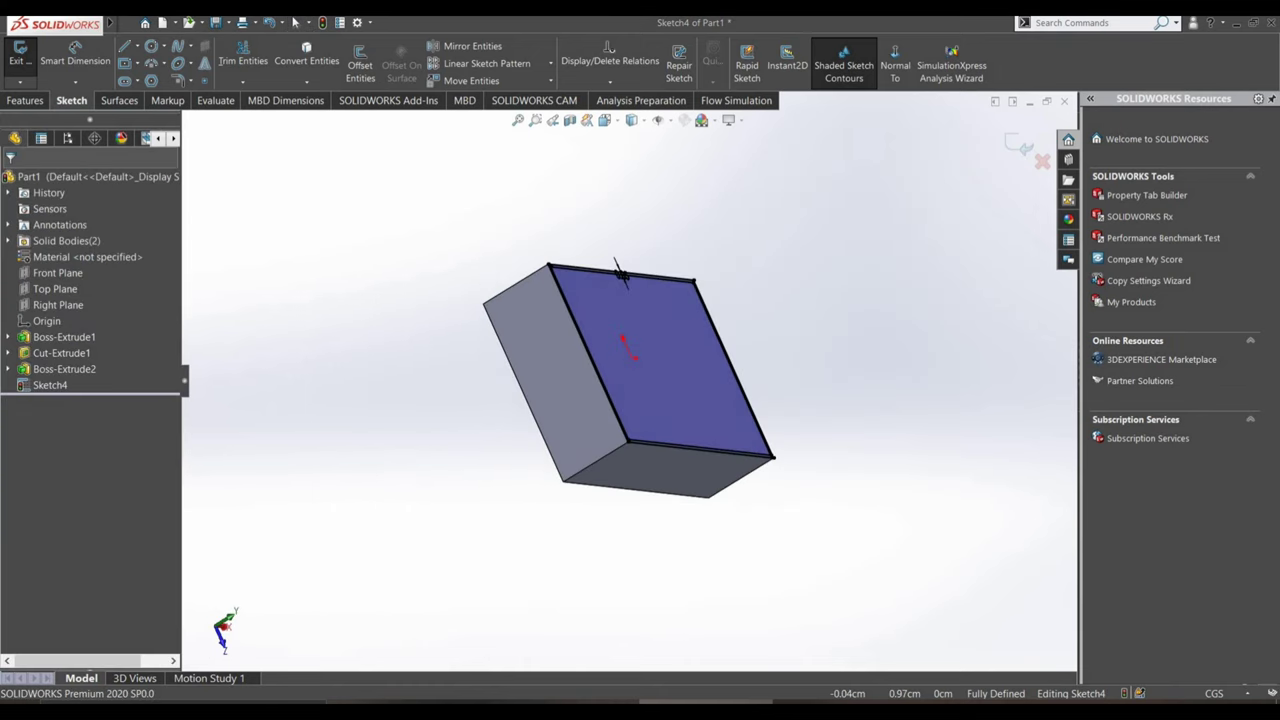
- Cut-extrude Sketch4 blind 1.35 cm deep into the inner tray
left_click(26, 100)
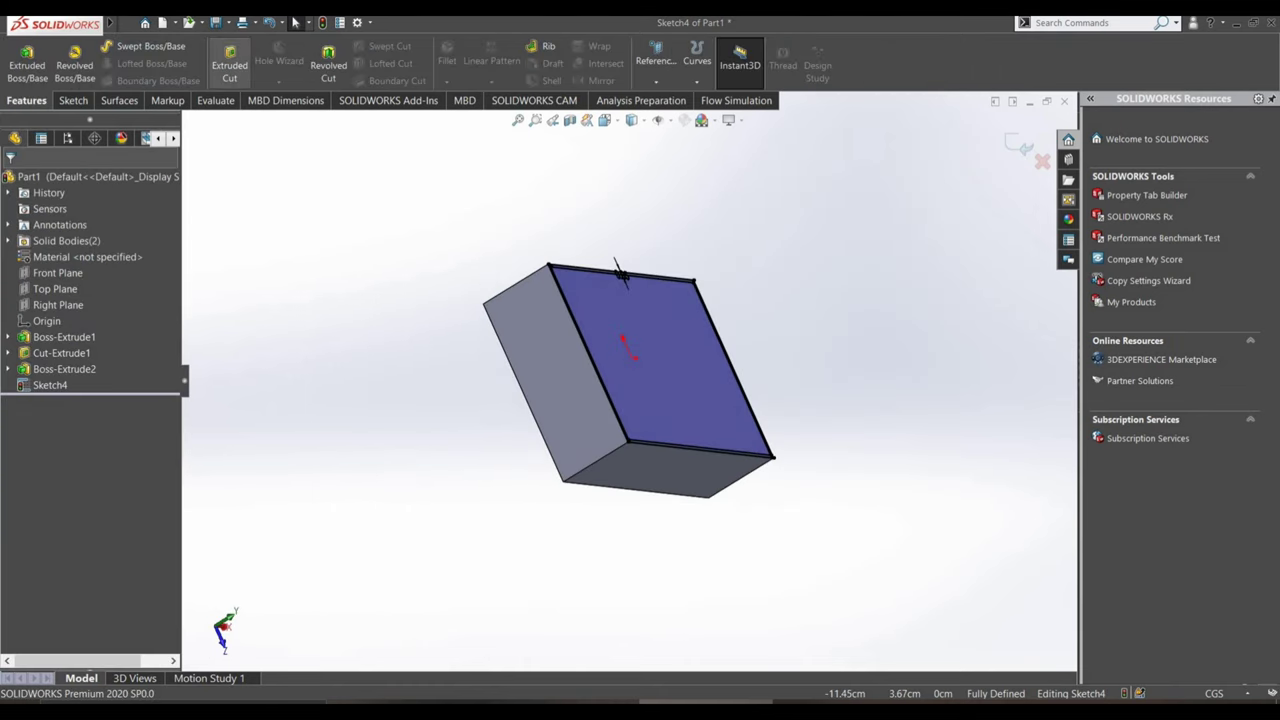
left_click(229, 63)
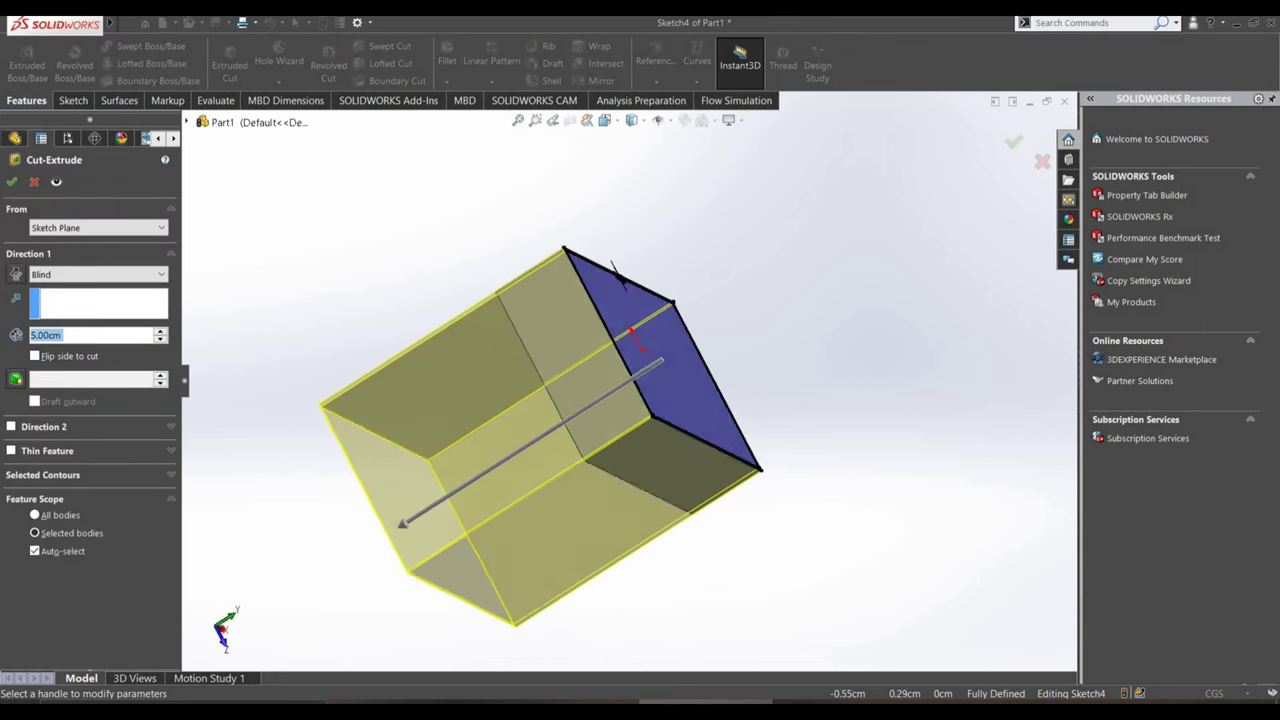
type("1.3")
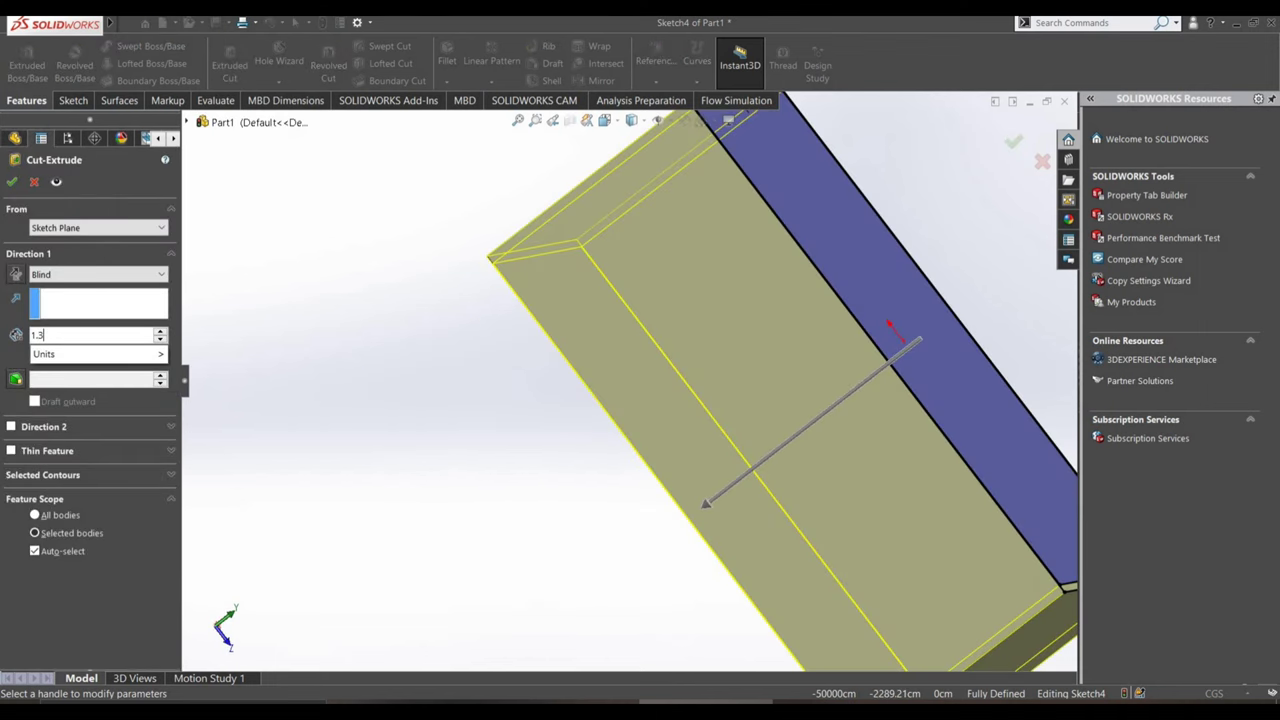
key("Return")
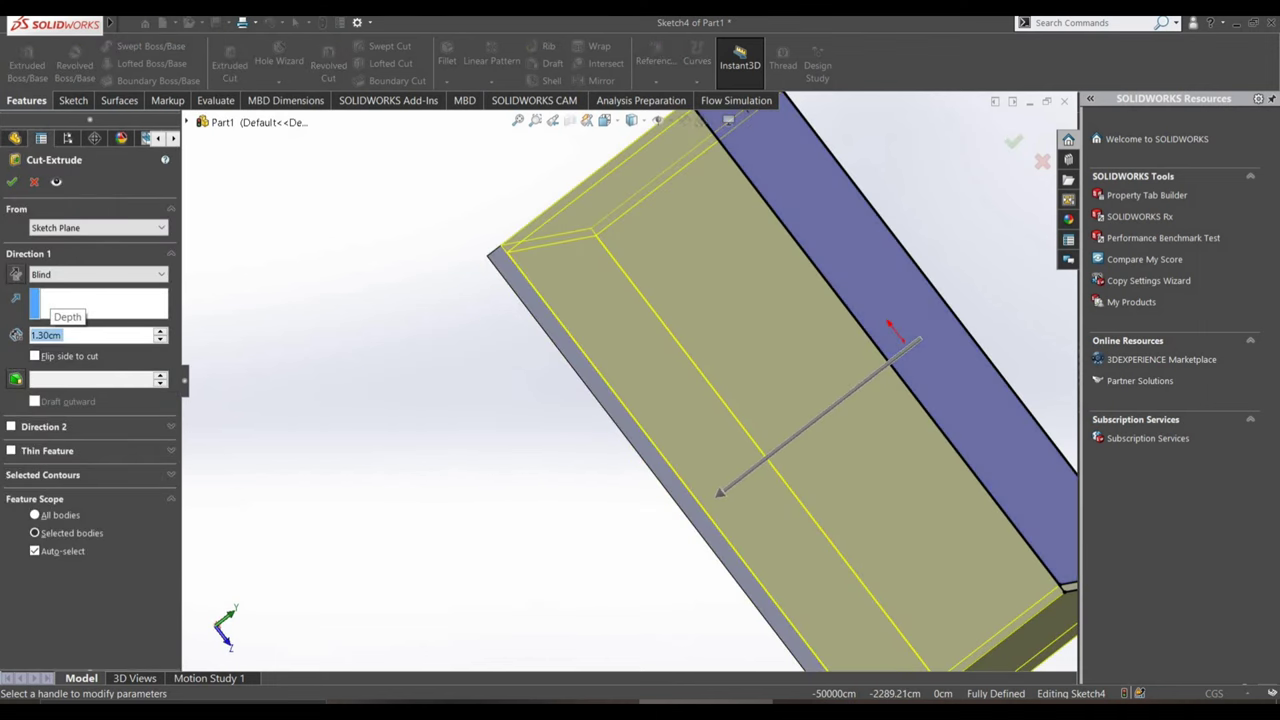
type("1.35")
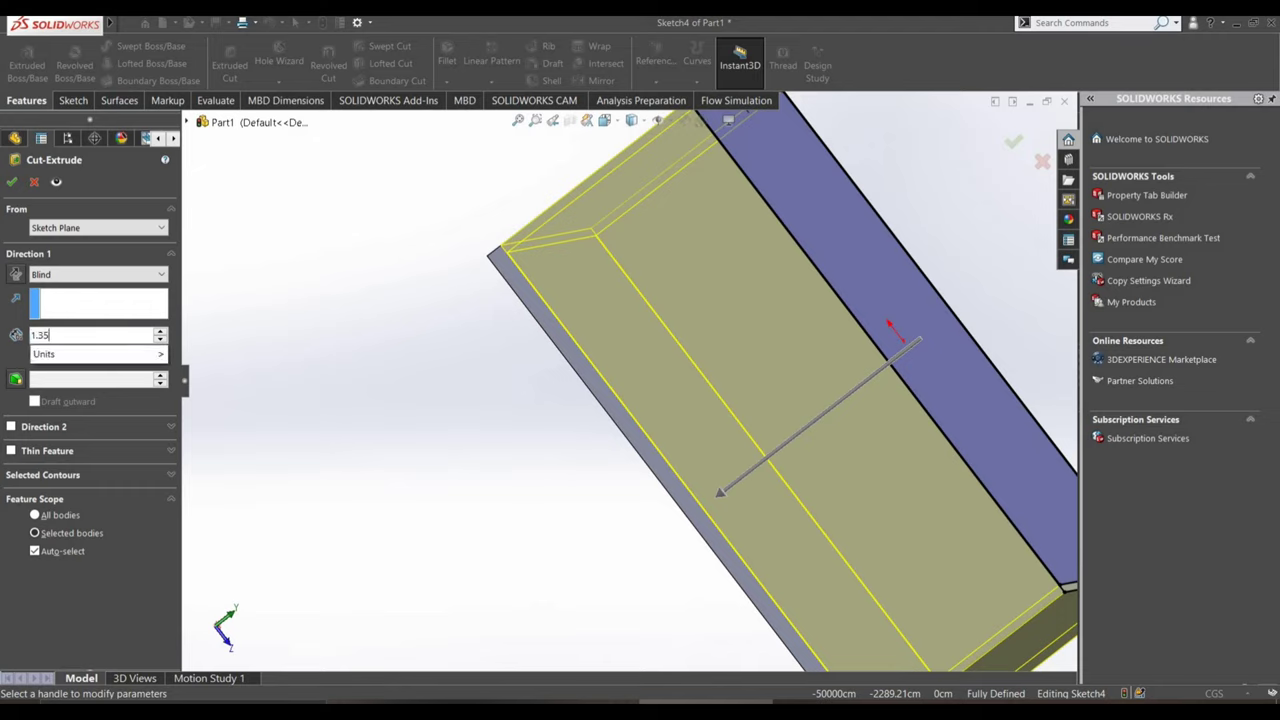
key("Return")
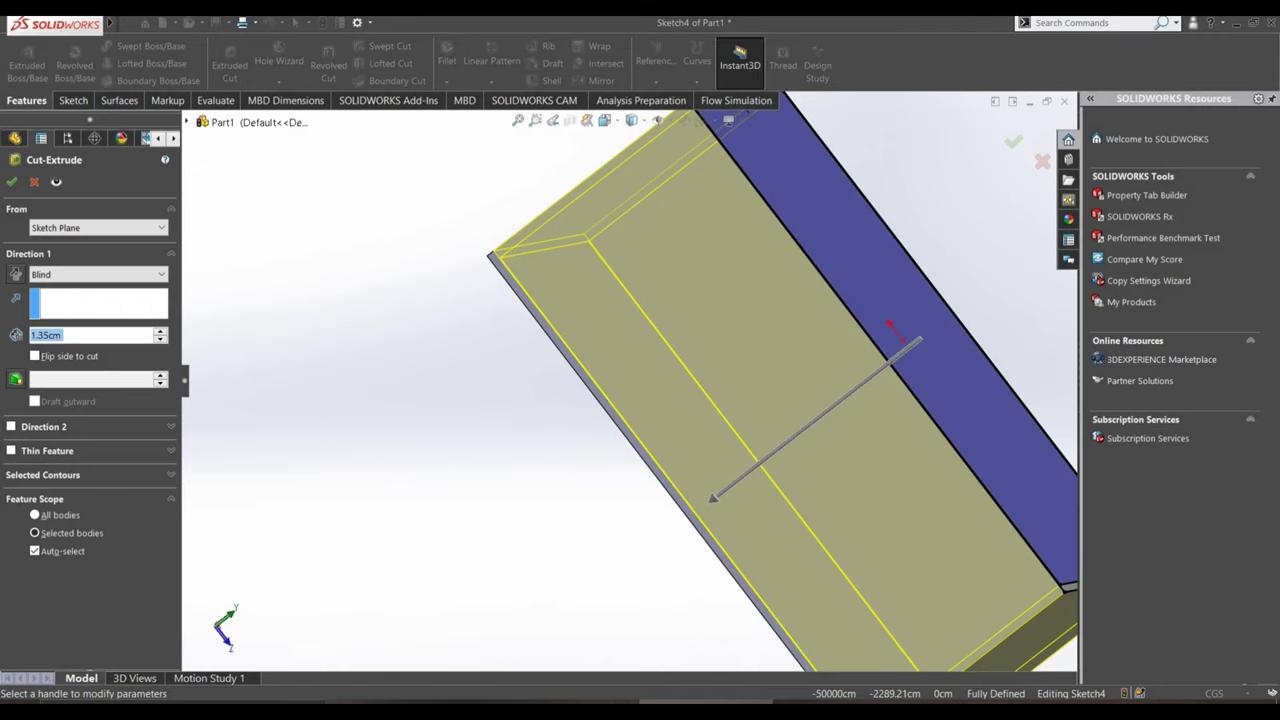
key("Return")
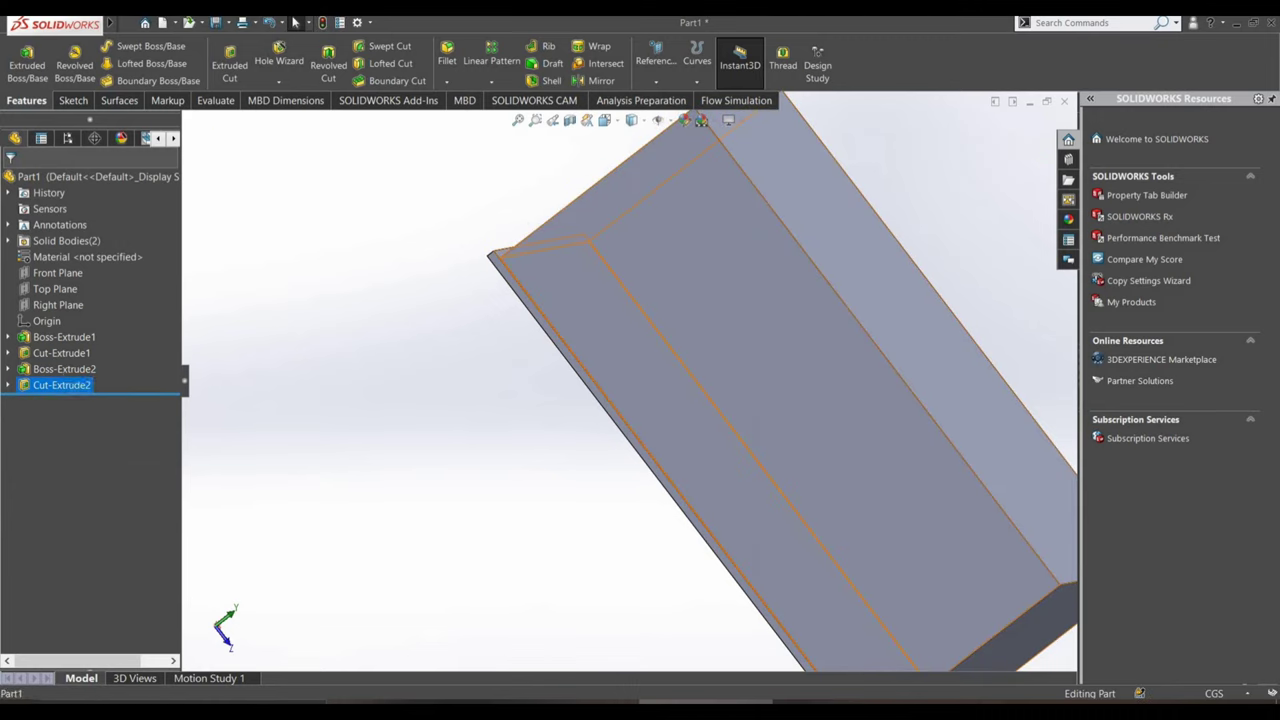
- Reopen Cut-Extrude2, accept it unchanged, and orbit to inspect the thin-walled tray
left_click(60, 385)
left_click(76, 344)
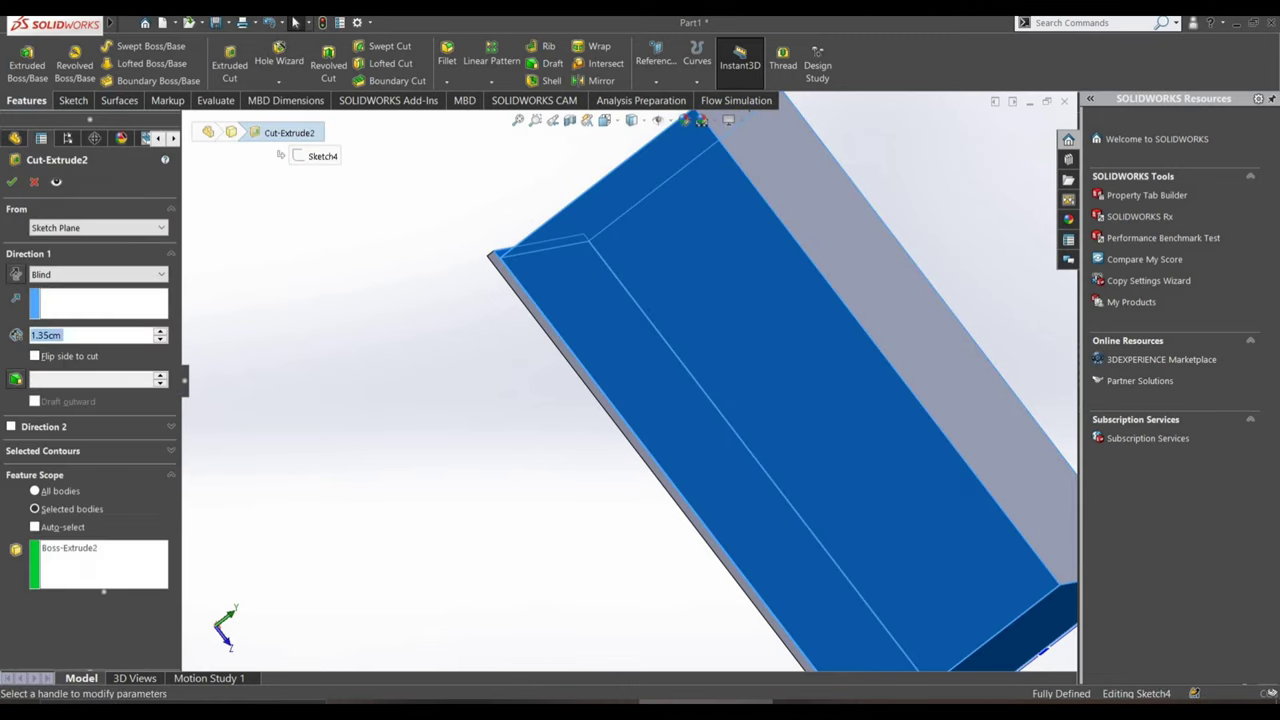
scroll(624, 353, "up", 2)
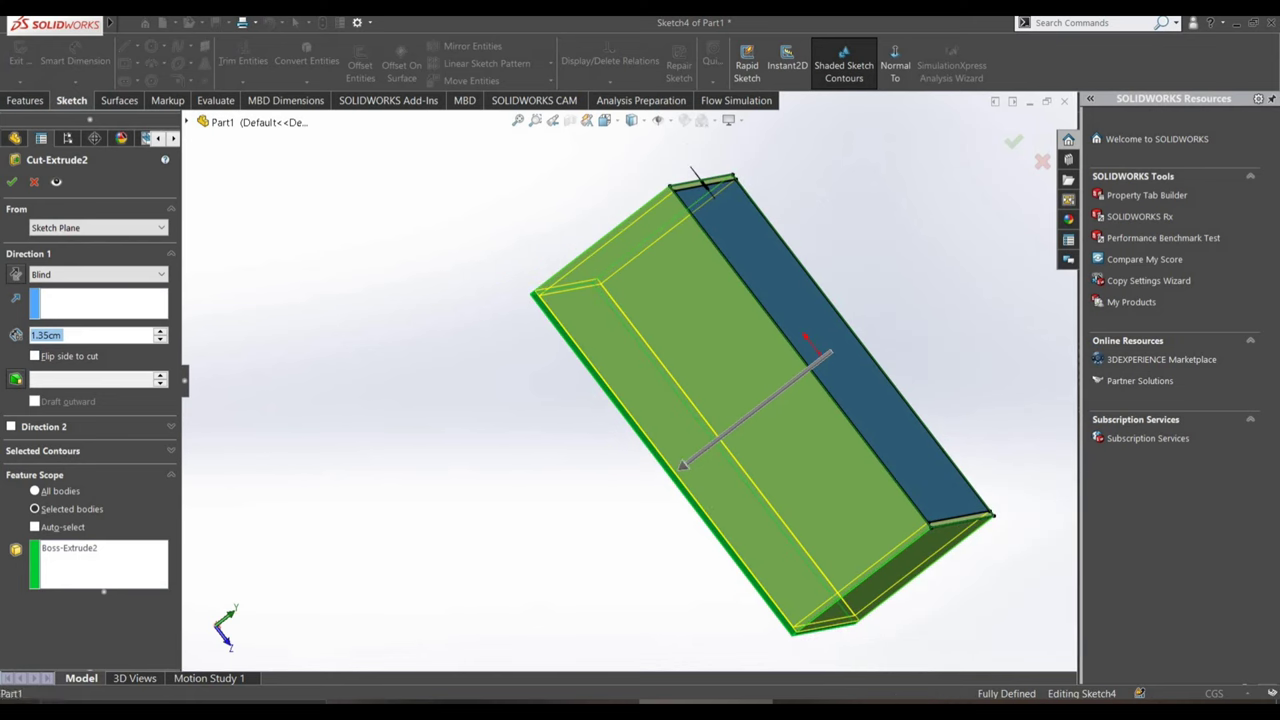
key("Return")
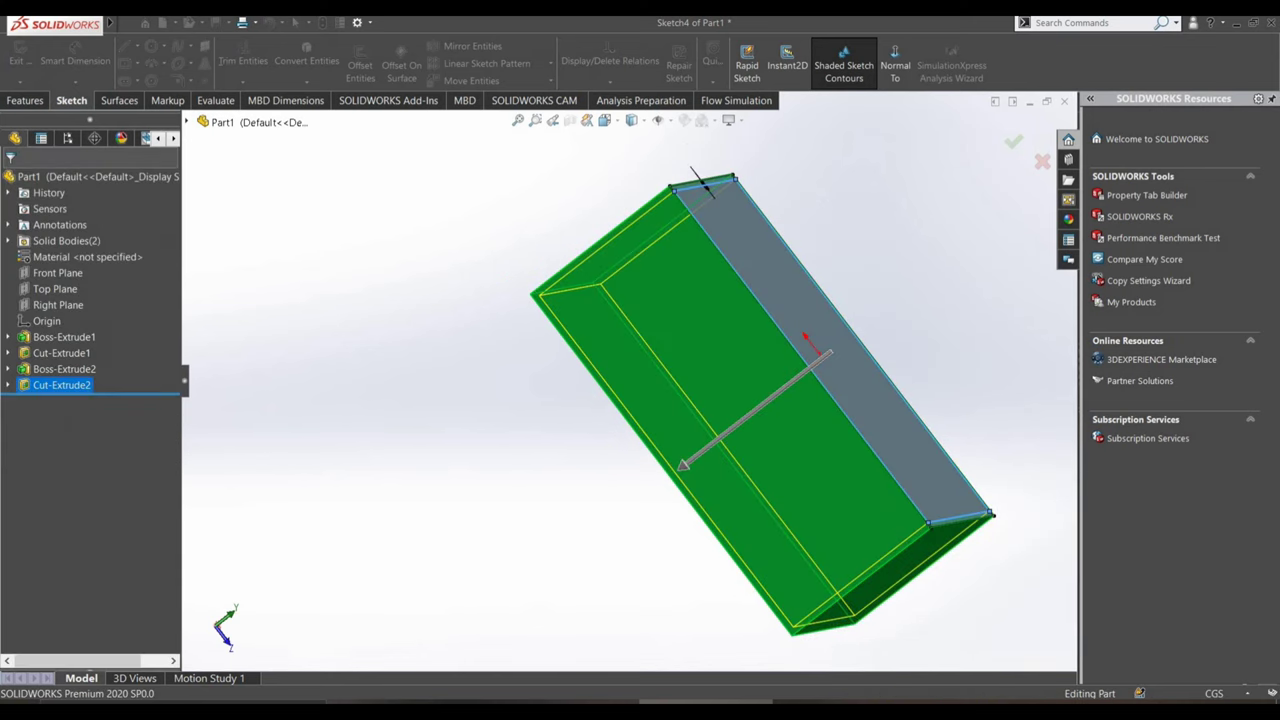
middle_click_drag(700, 400, 760, 330)
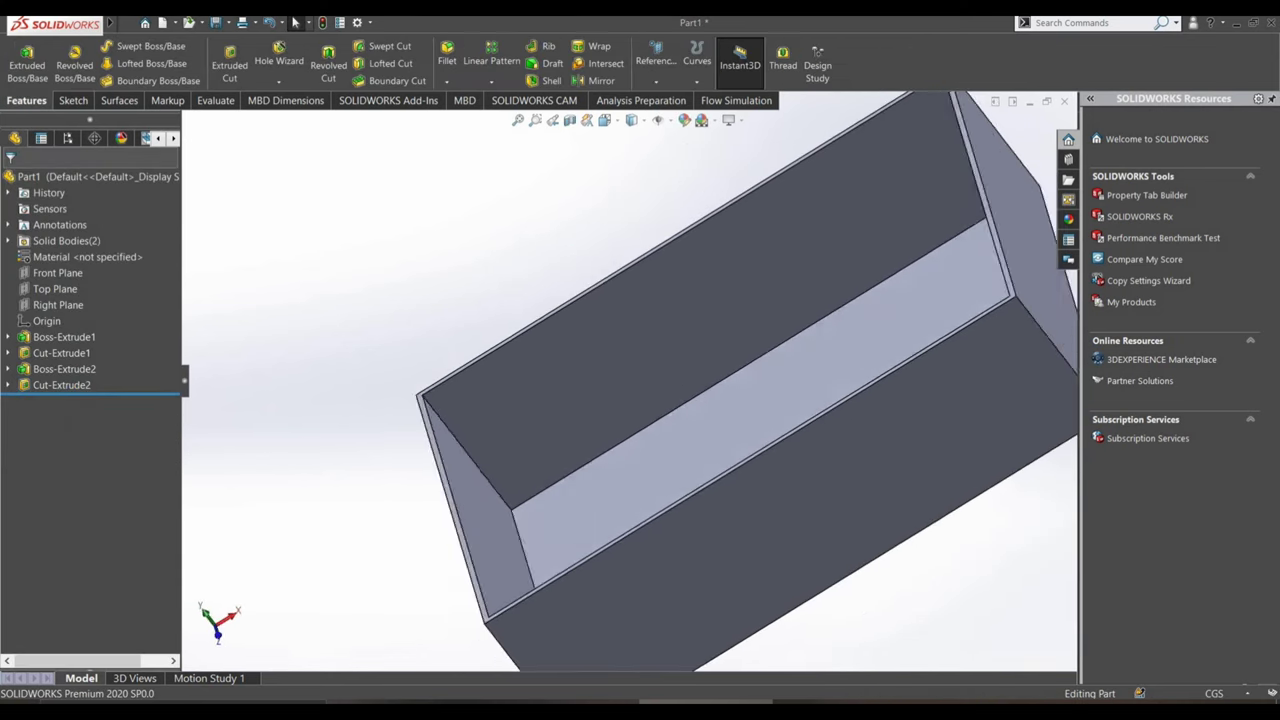
scroll(620, 330, "up", 2)
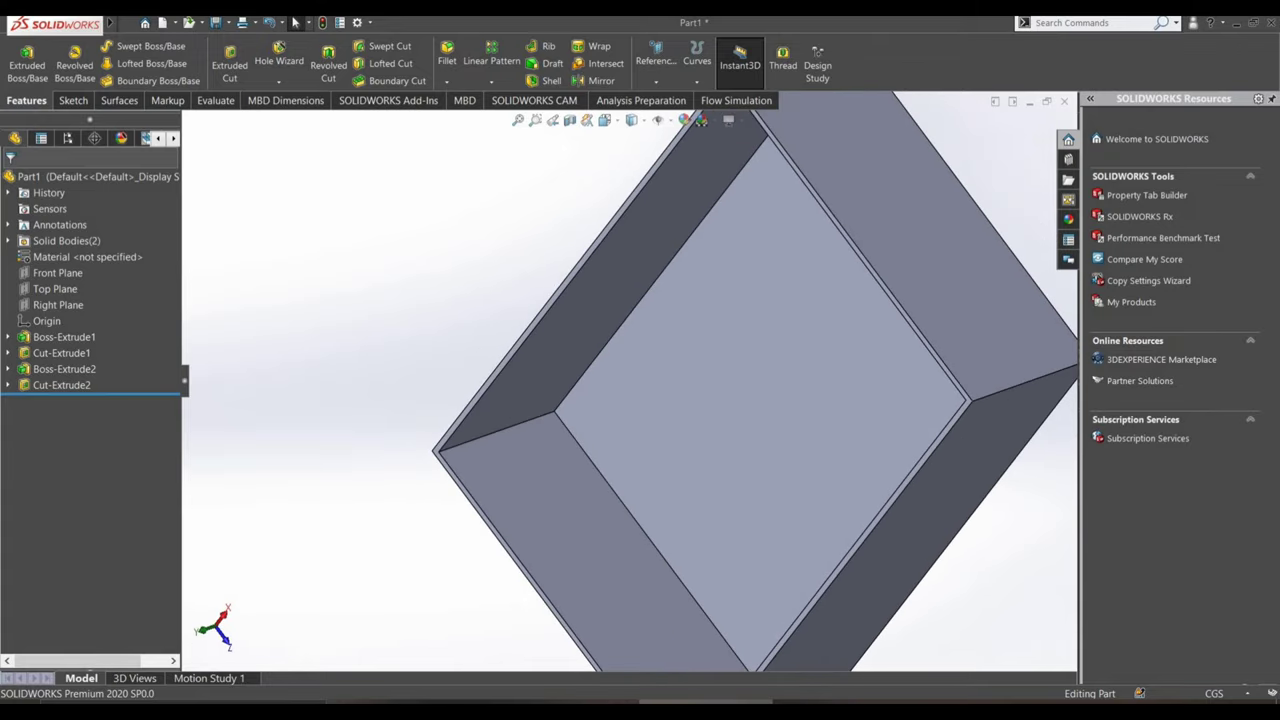
scroll(620, 330, "up", 3)
- Colour the tray's inner floor dark grey through Appearances > color
left_click(605, 323)
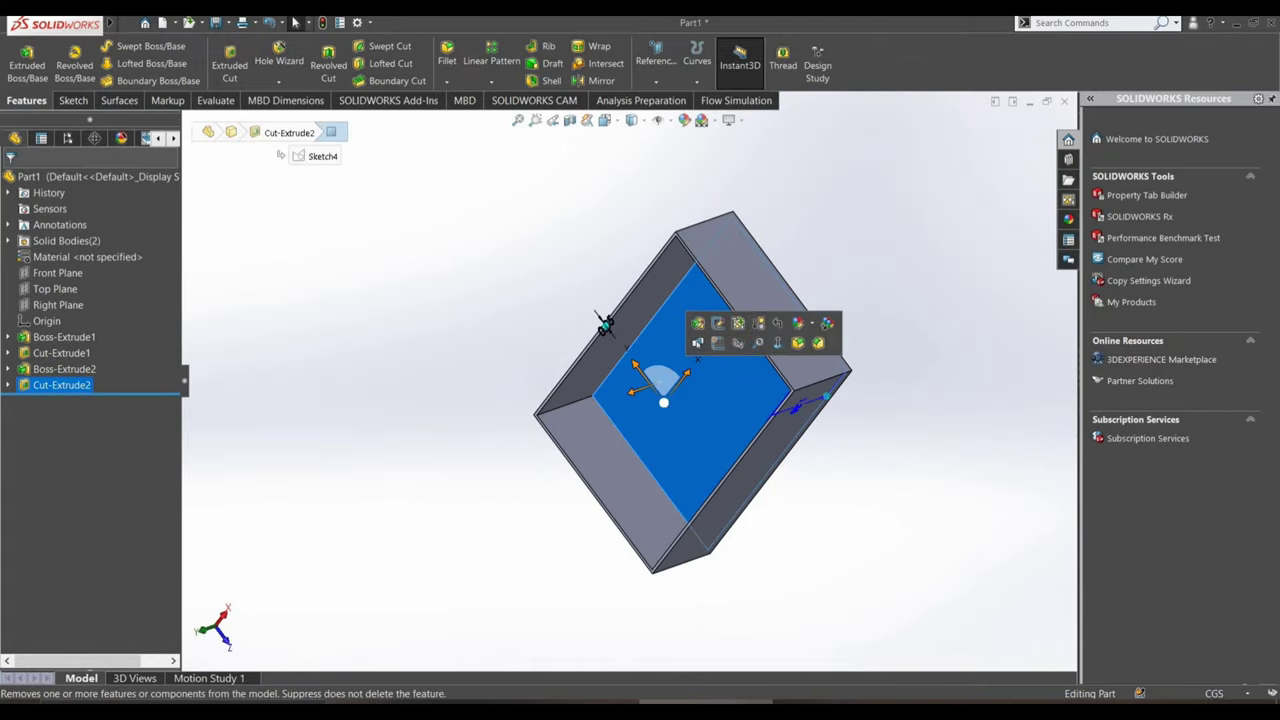
left_click(797, 324)
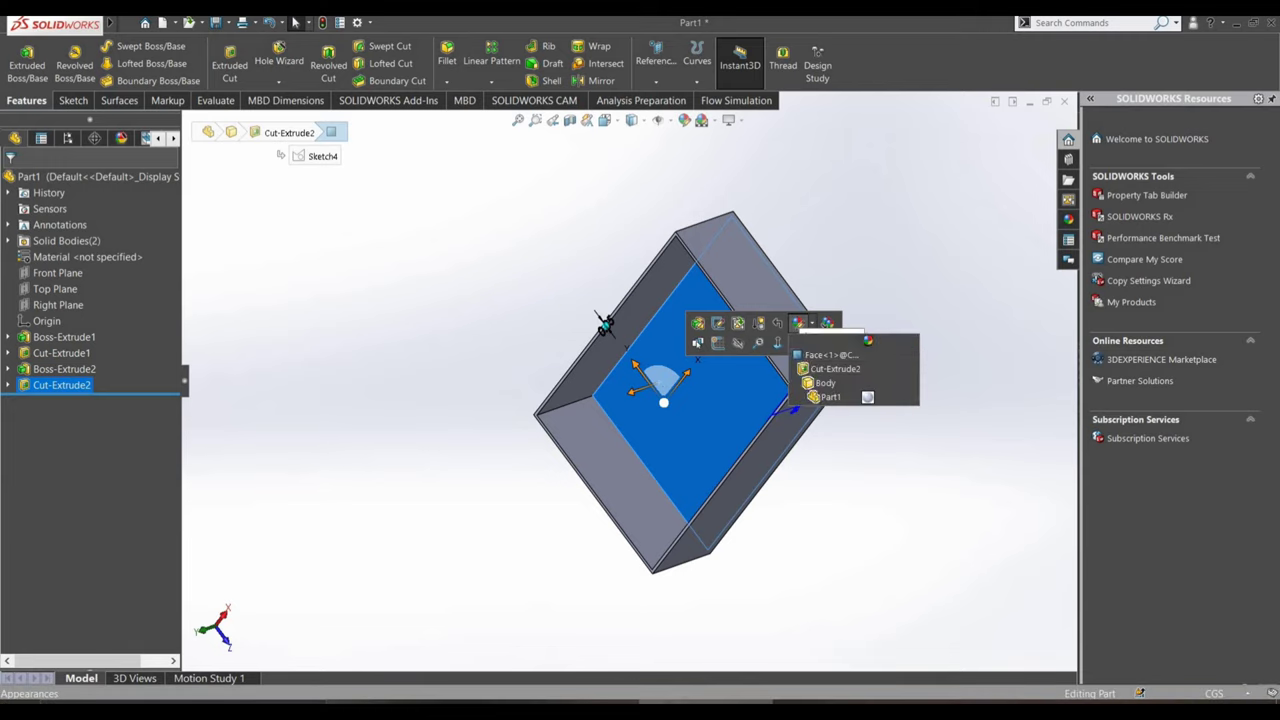
left_click(830, 353)
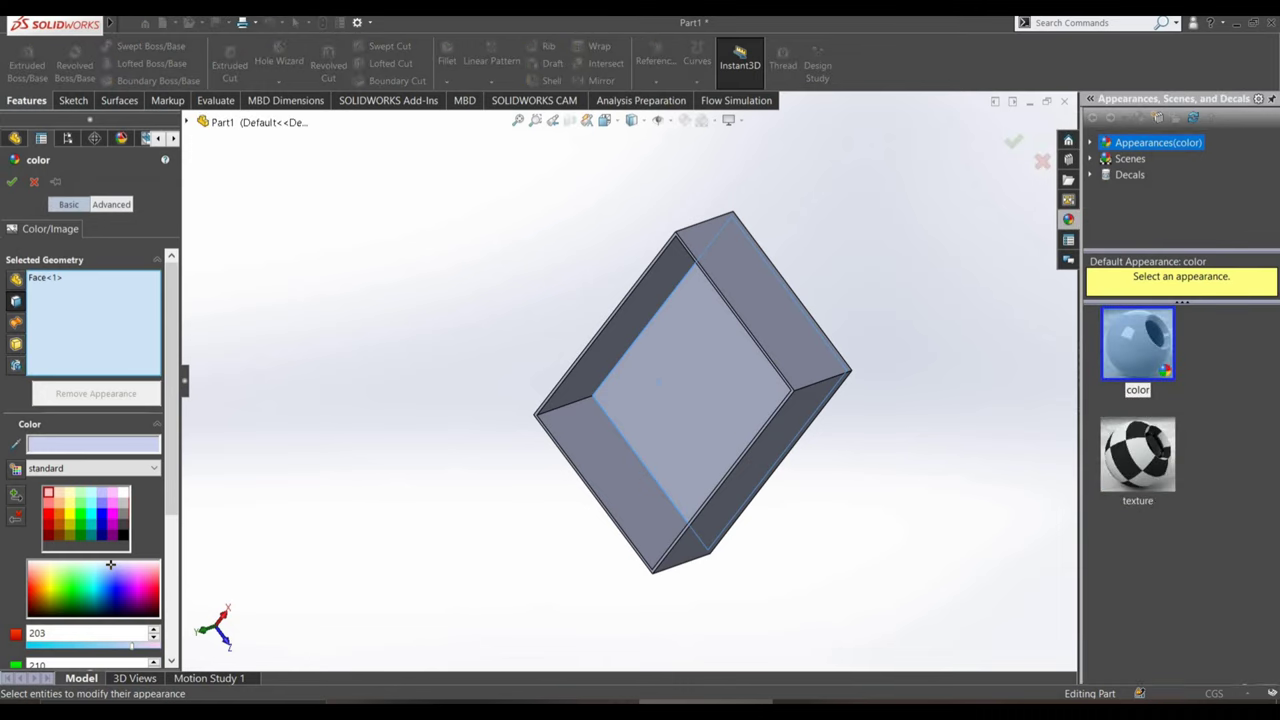
left_click(29, 564)
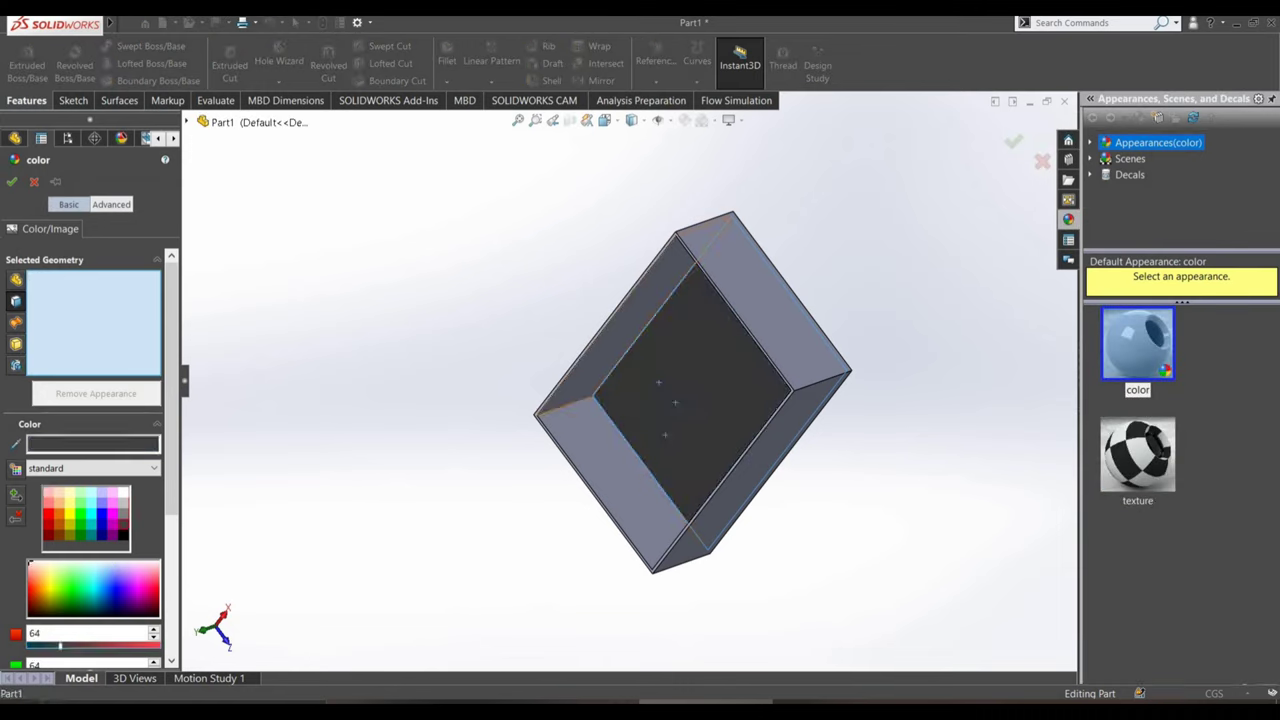
- Add the four inner walls and lighten the grey to red value 128, then apply
left_click(615, 320)
left_click(600, 480)
mouse_move(600, 480)
middle_mouse_down()
mouse_move(616, 370)
mouse_move(737, 468)
middle_mouse_up()
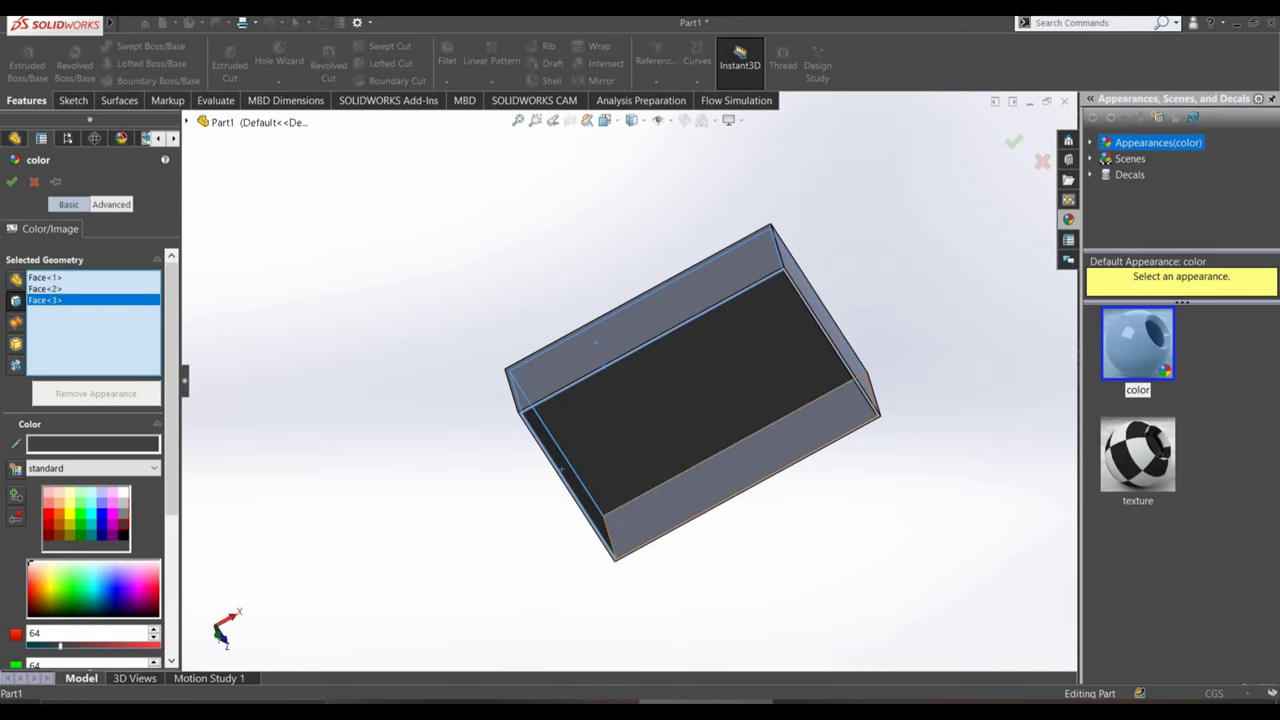
left_click(737, 468)
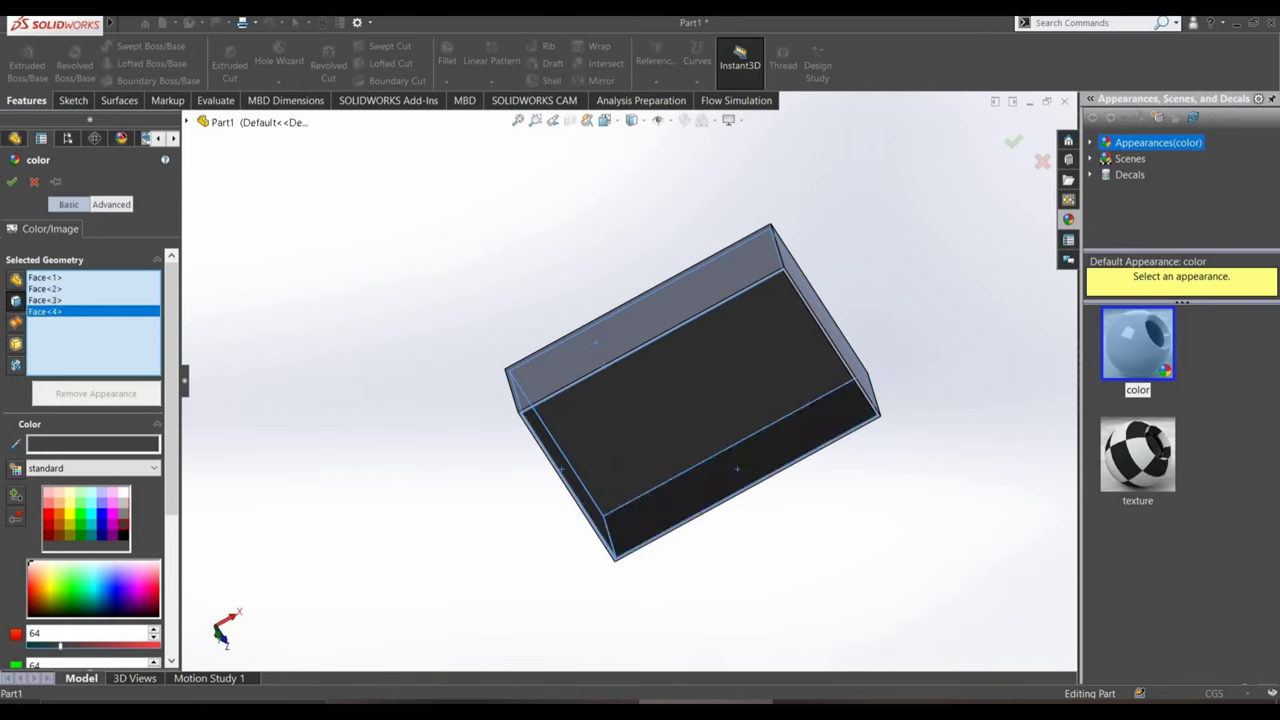
left_click_drag(60, 645, 92, 645)
middle_click_drag(690, 400, 720, 440)
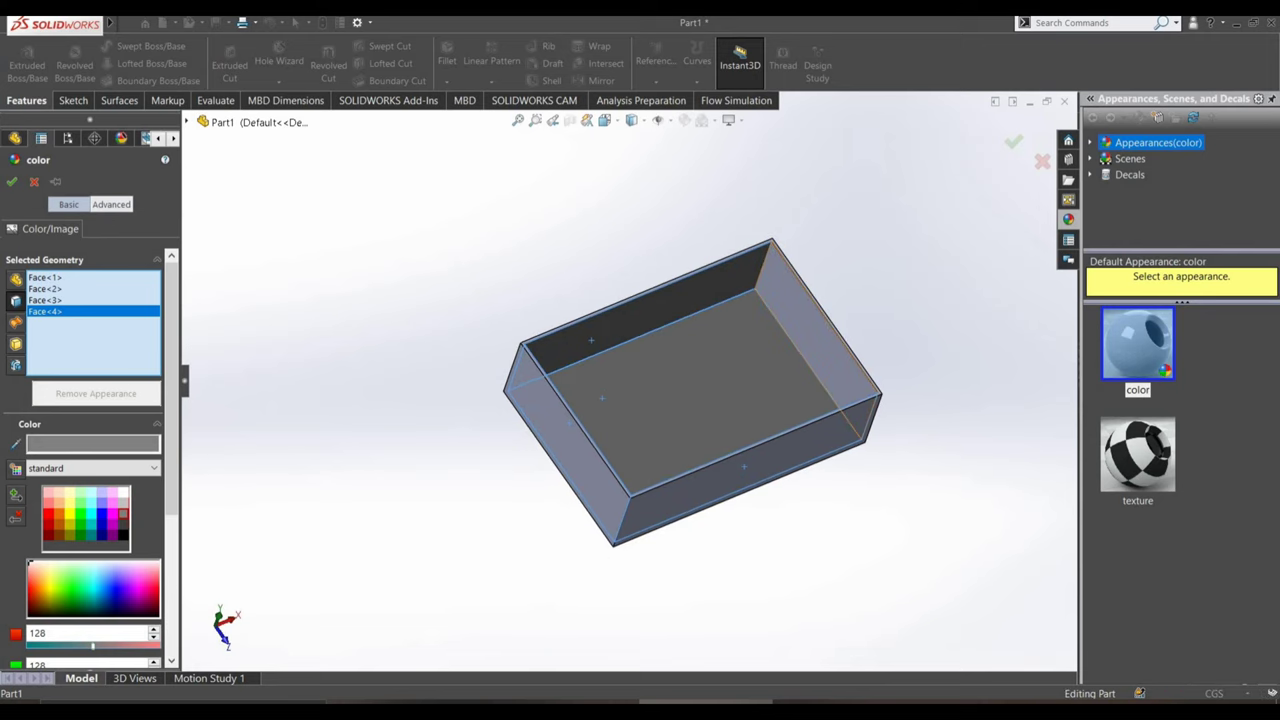
left_click(810, 330)
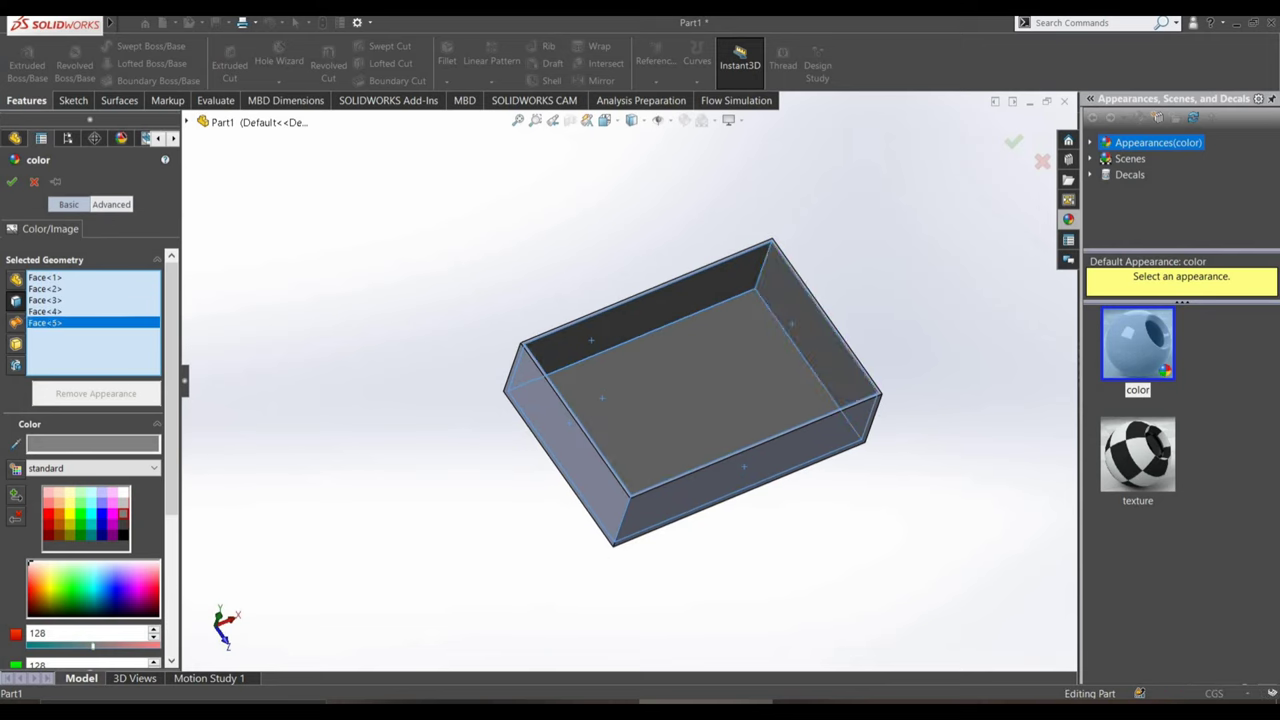
left_click(11, 181)
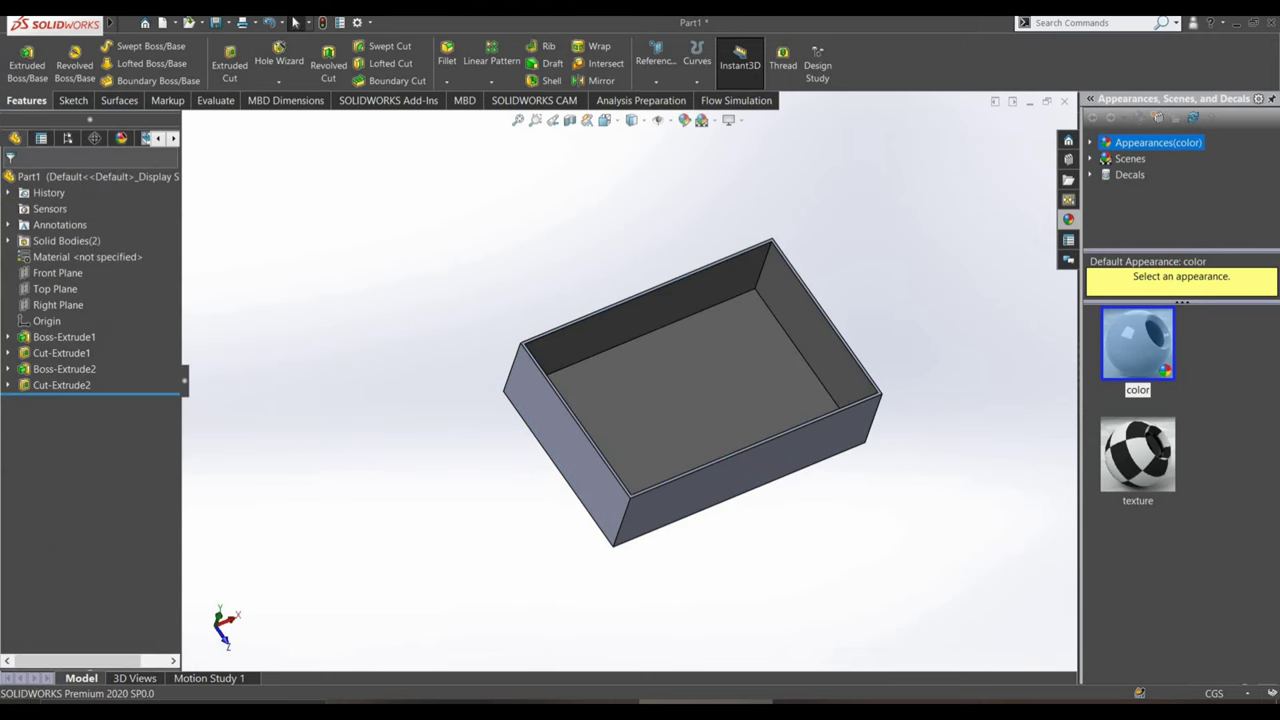
middle_click_drag(690, 400, 700, 360)
- Colour the tray's five outer faces white (255) via Appearances > color
left_click(615, 400)
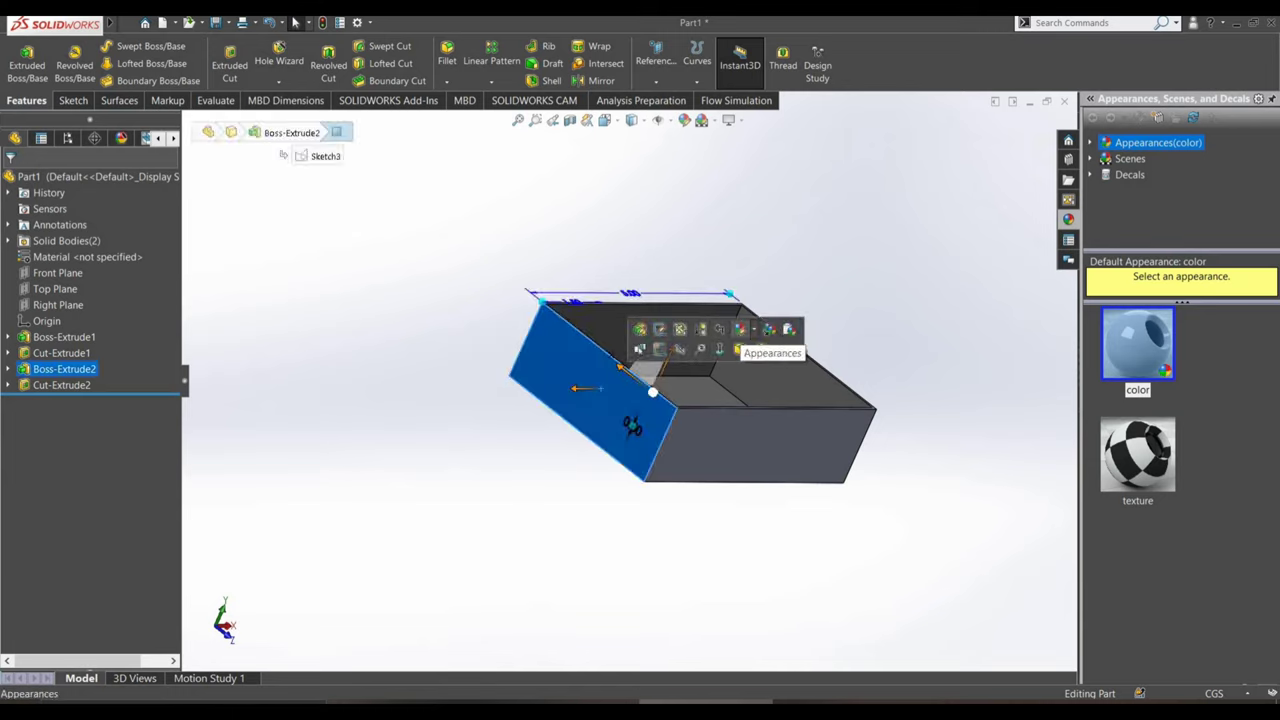
left_click(740, 330)
left_click(790, 360)
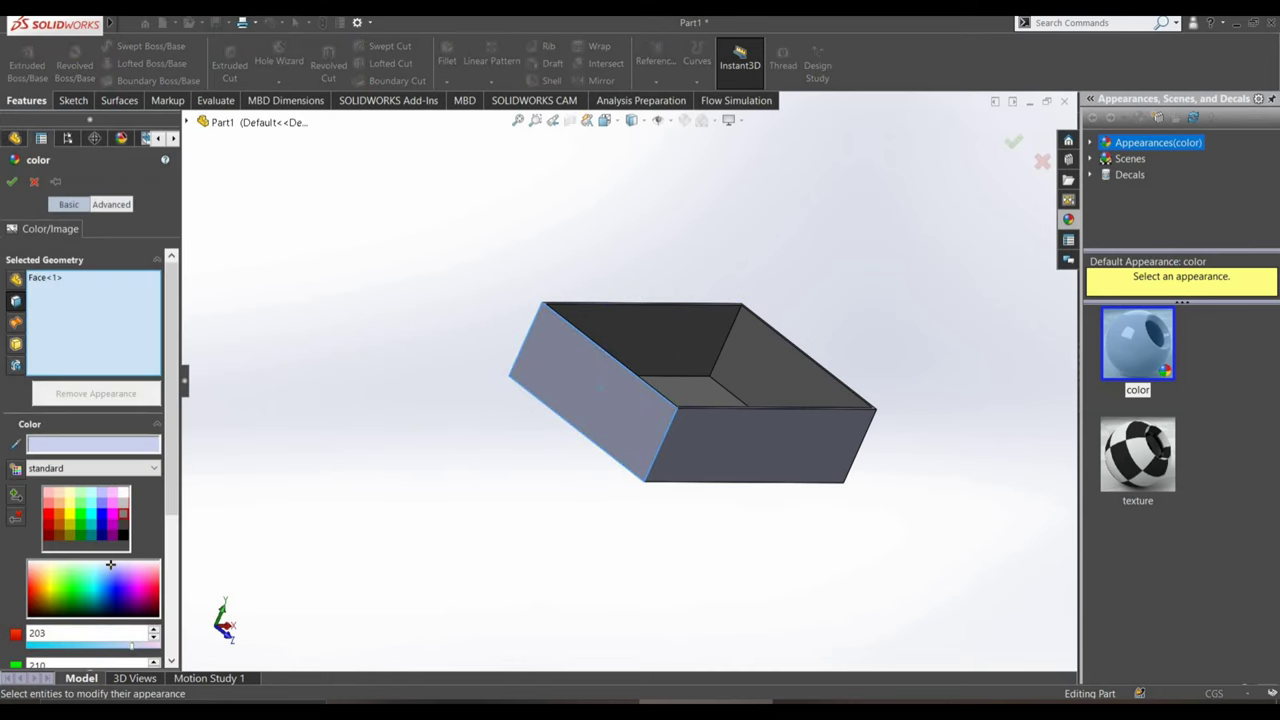
left_click(601, 388)
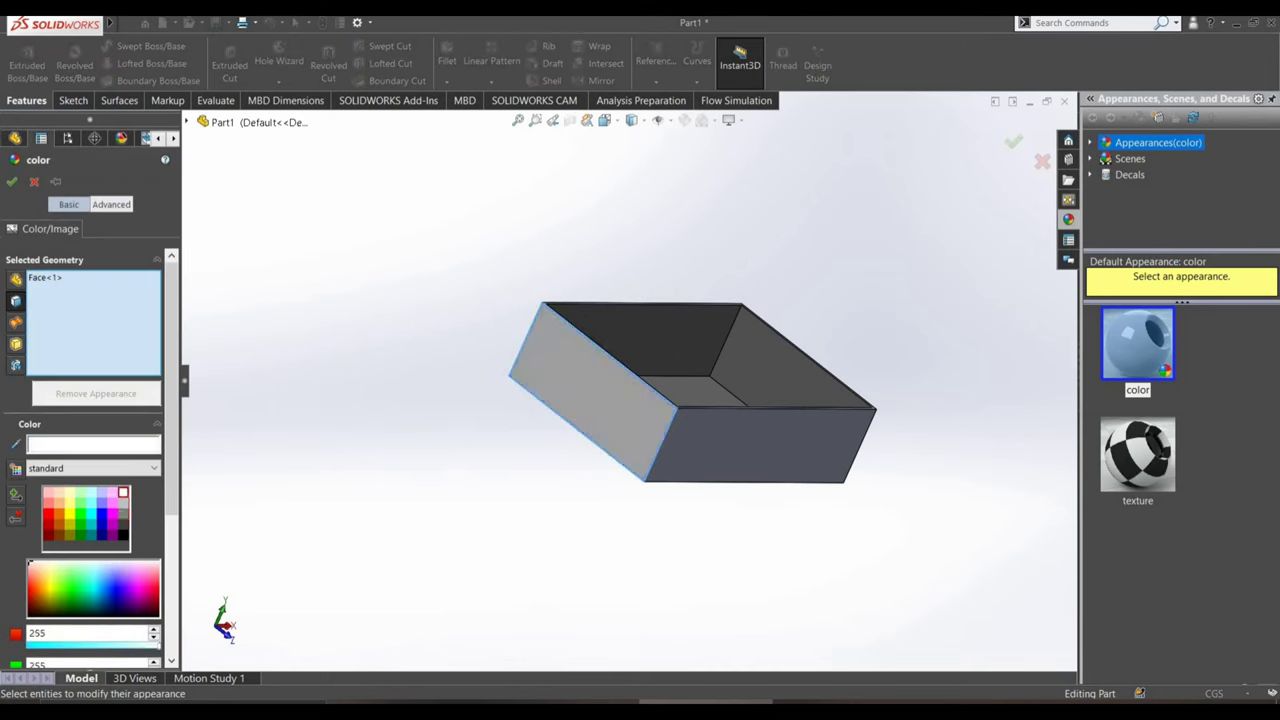
left_click(694, 449)
mouse_move(694, 449)
middle_mouse_down()
mouse_move(700, 400)
mouse_move(673, 358)
mouse_move(796, 408)
mouse_move(721, 452)
middle_mouse_up()
left_click(700, 400)
left_click(673, 358)
left_click(796, 408)
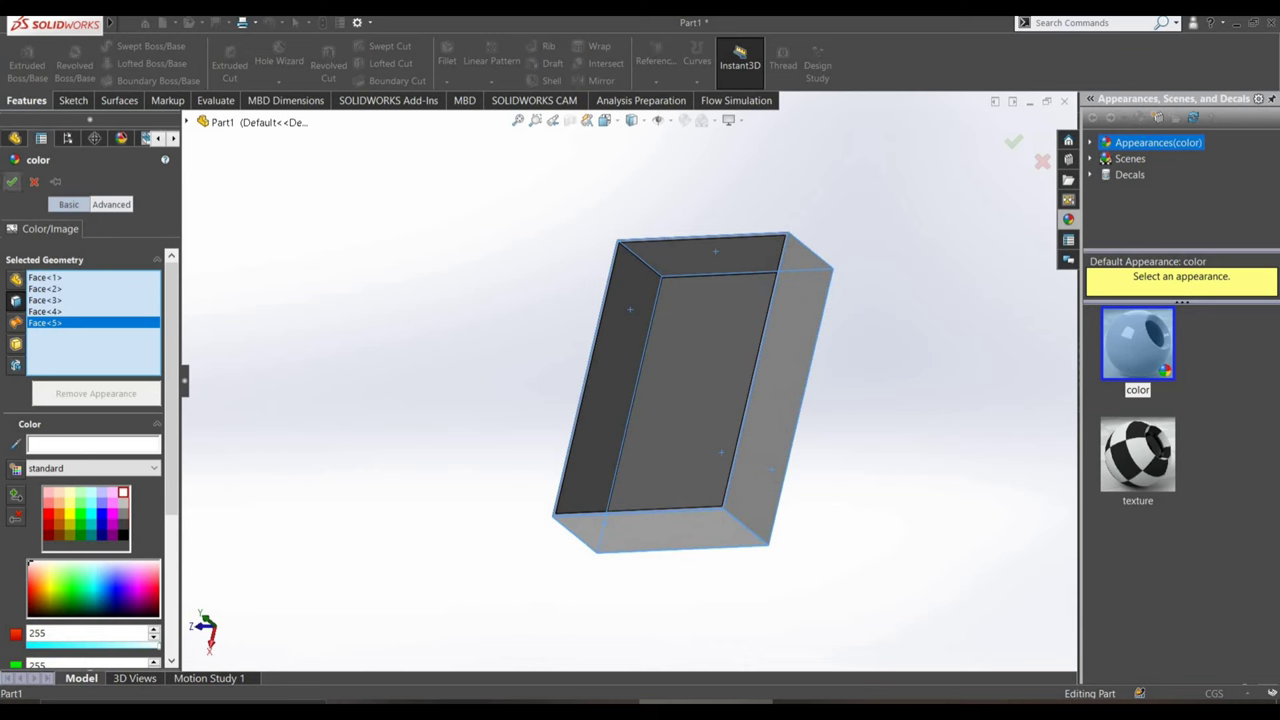
key("Return")
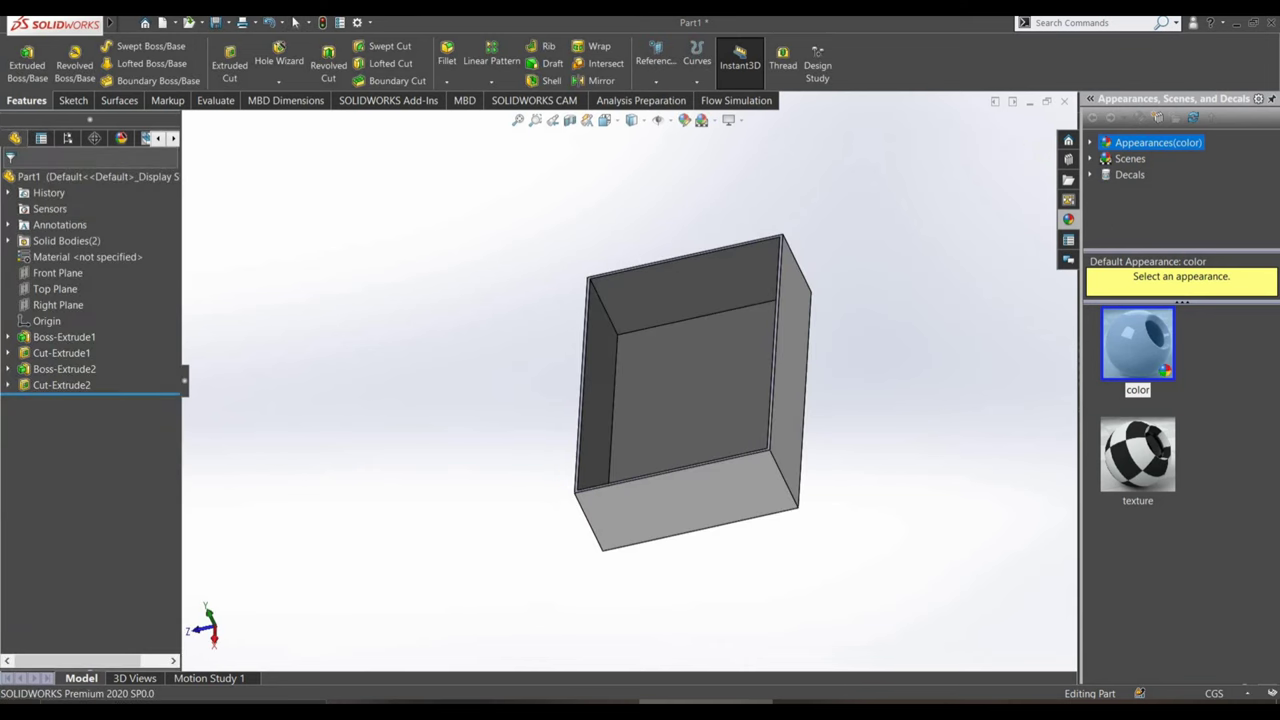
- Show the Boss-Extrude1 sleeve body again and turn to the Right view
left_click(64, 337)
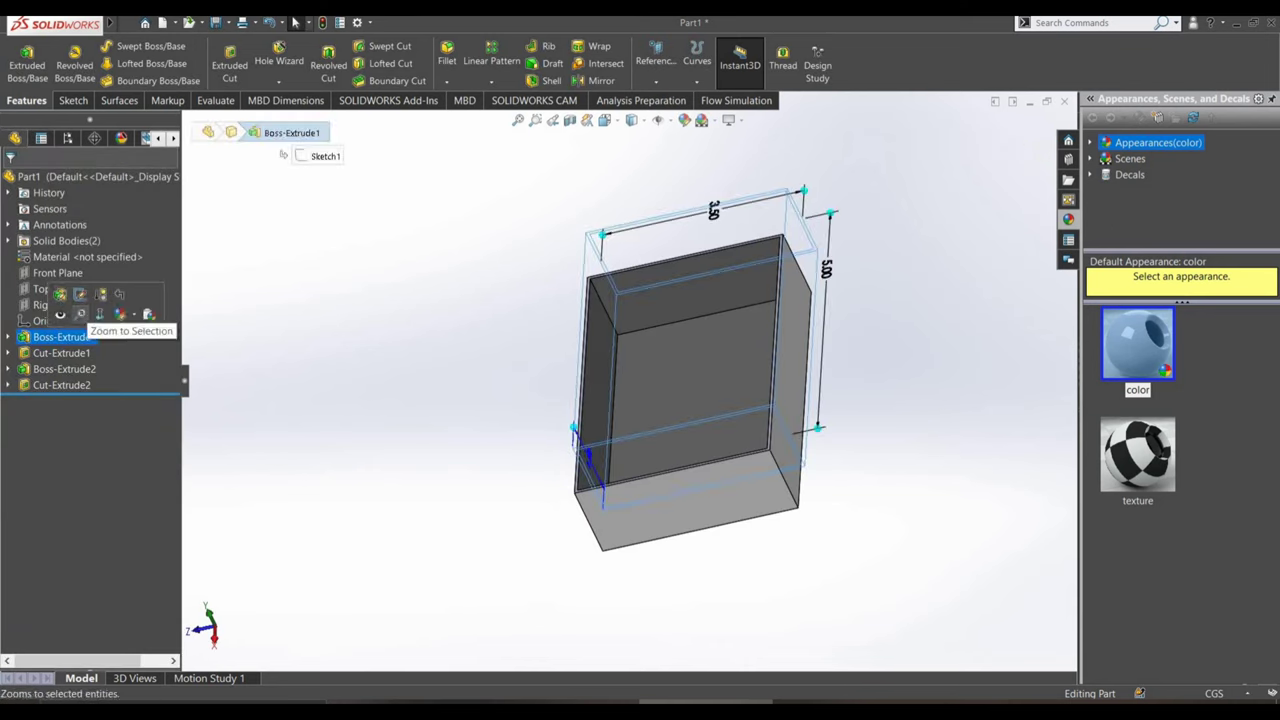
left_click(60, 314)
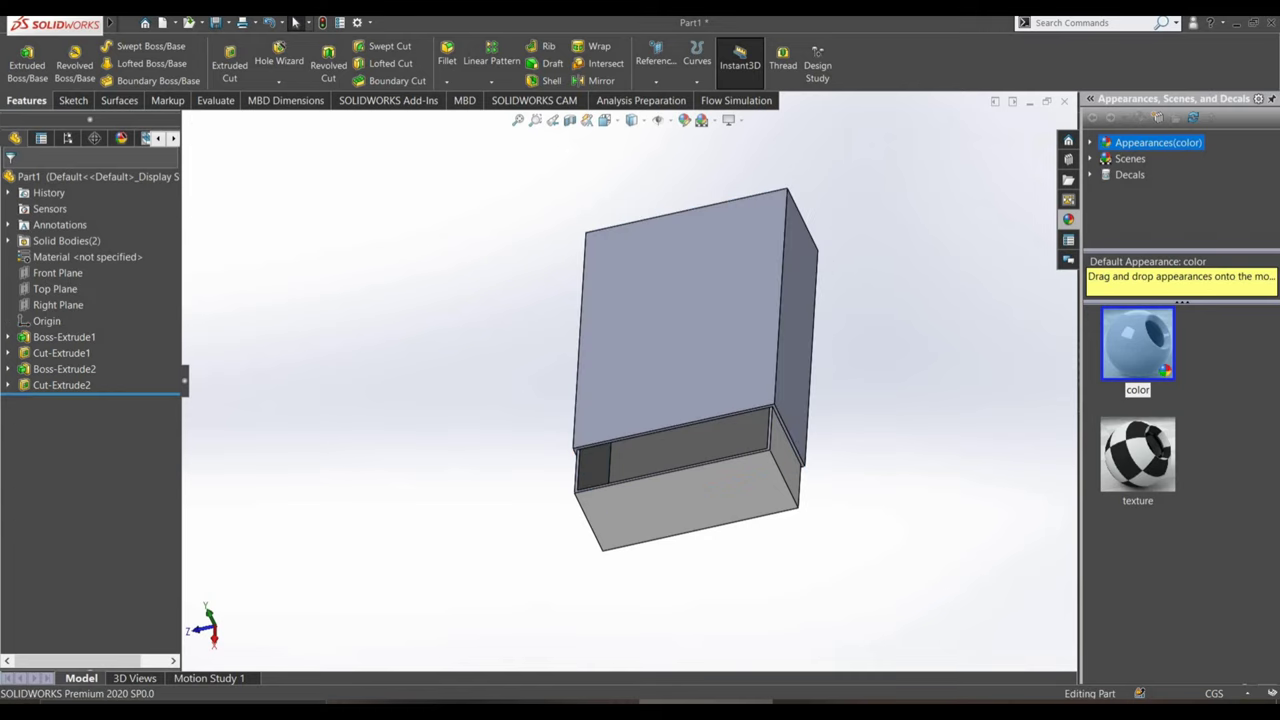
mouse_move(700, 400)
middle_mouse_down()
mouse_move(760, 360)
mouse_move(740, 400)
mouse_move(810, 375)
mouse_move(790, 330)
mouse_move(760, 400)
middle_mouse_up()
left_click(631, 120)
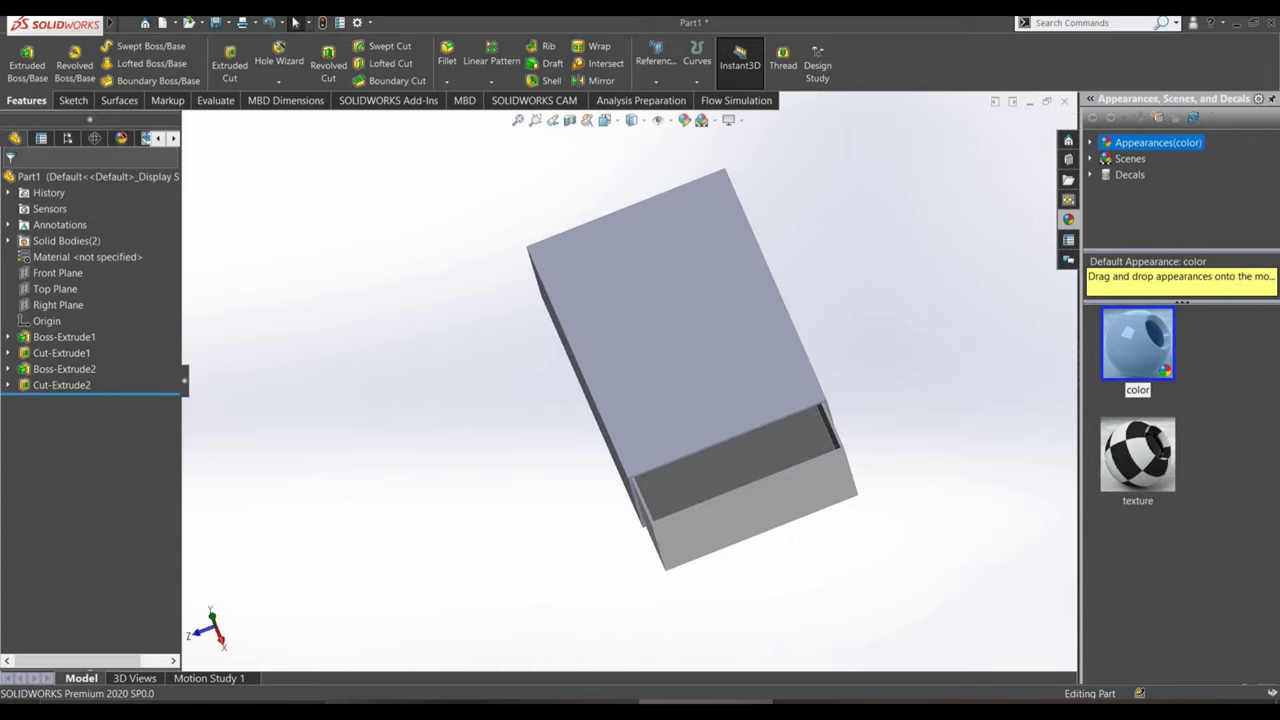
key("ctrl+4")
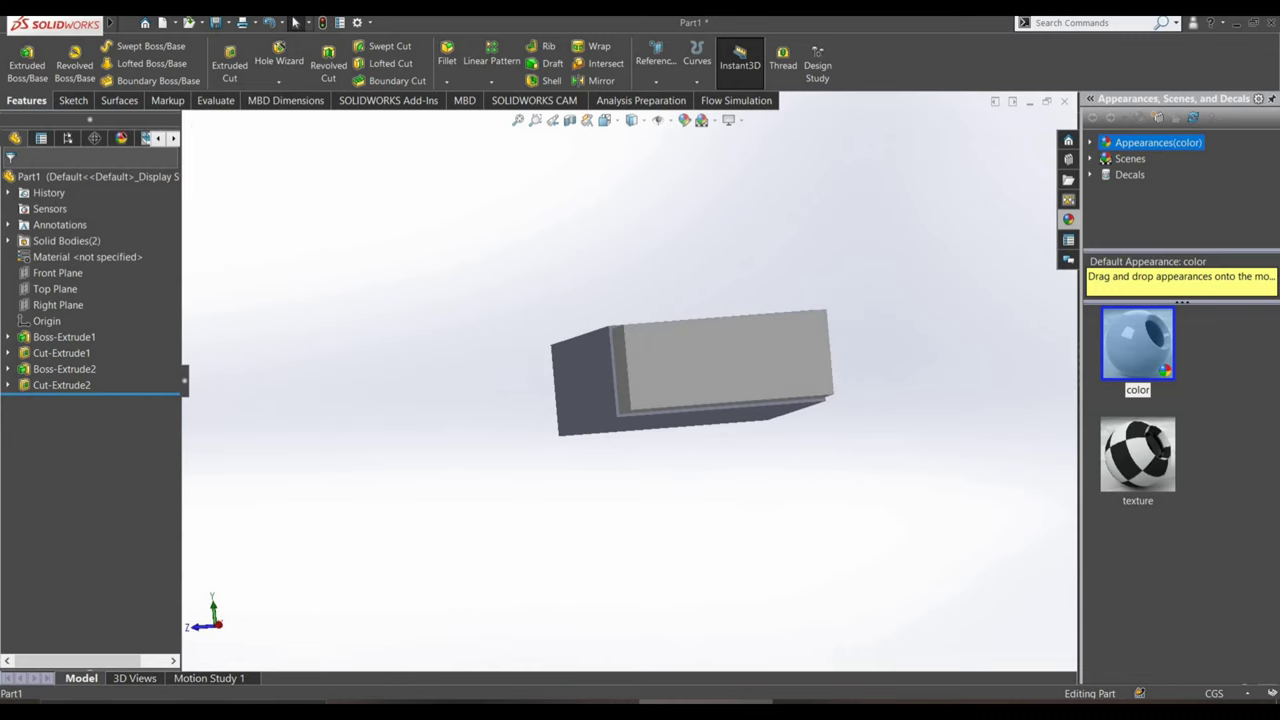
- Start a sketch on the tray's end face, view it Normal To, then exit the empty sketch
left_click(694, 405)
left_click(729, 285)
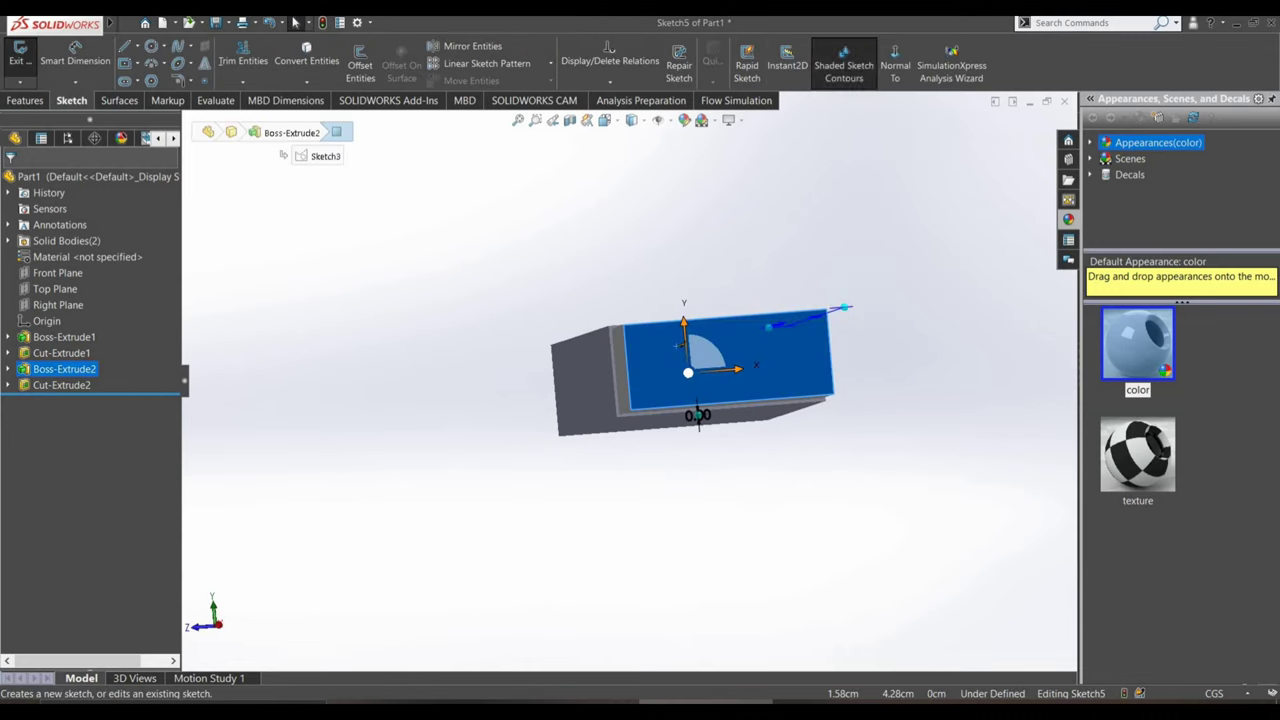
left_click(895, 65)
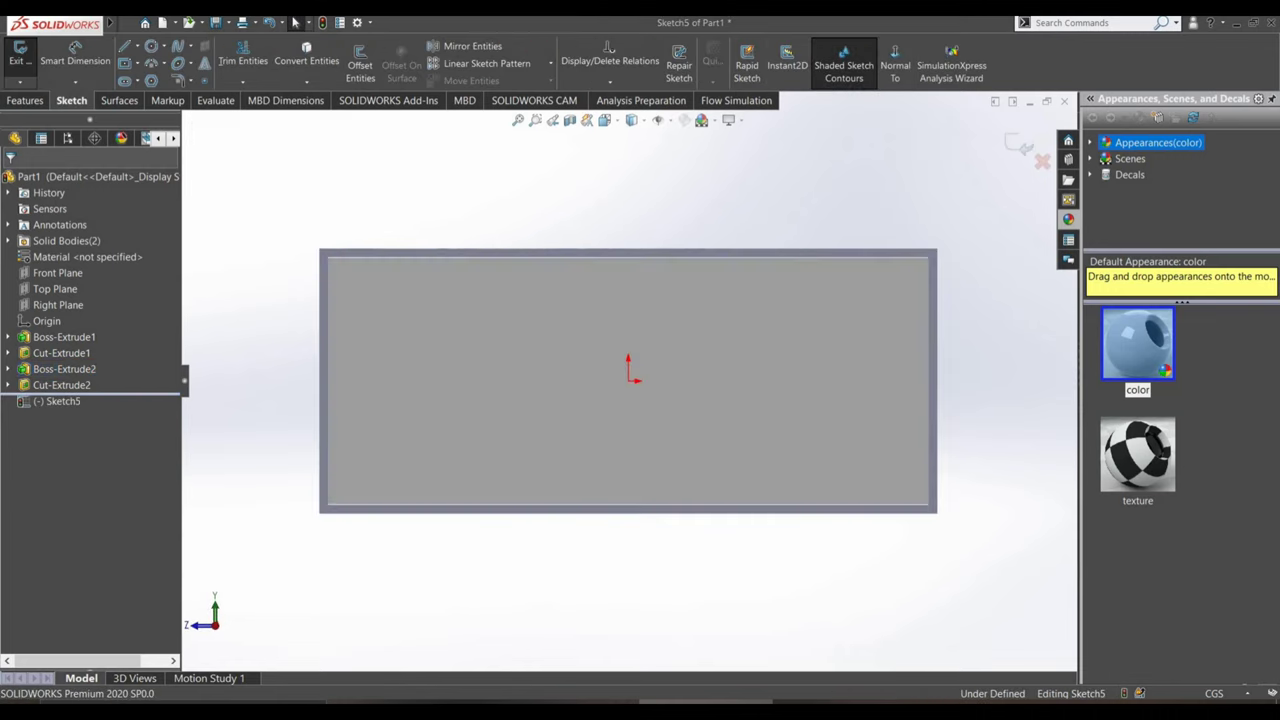
scroll(403, 209, "up", 3)
scroll(403, 209, "up", 1)
scroll(677, 410, "down", 3)
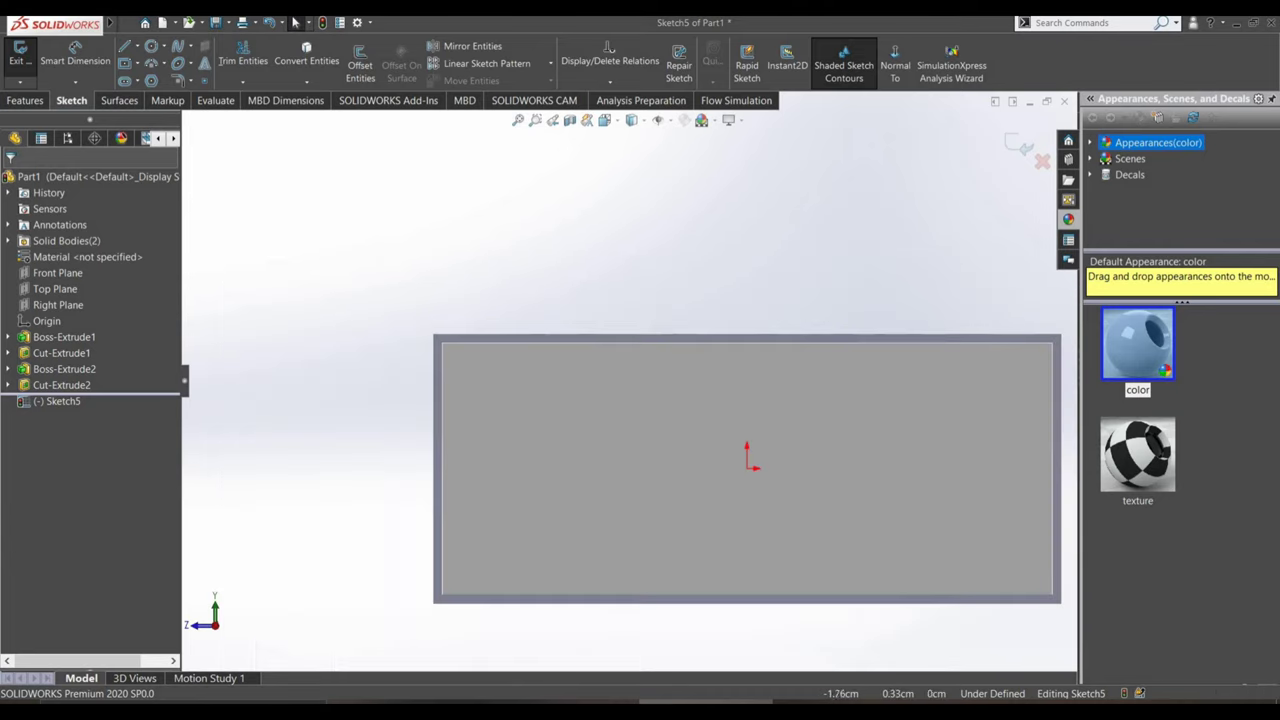
scroll(472, 499, "up", 3)
scroll(620, 367, "down", 4)
scroll(620, 367, "down", 1)
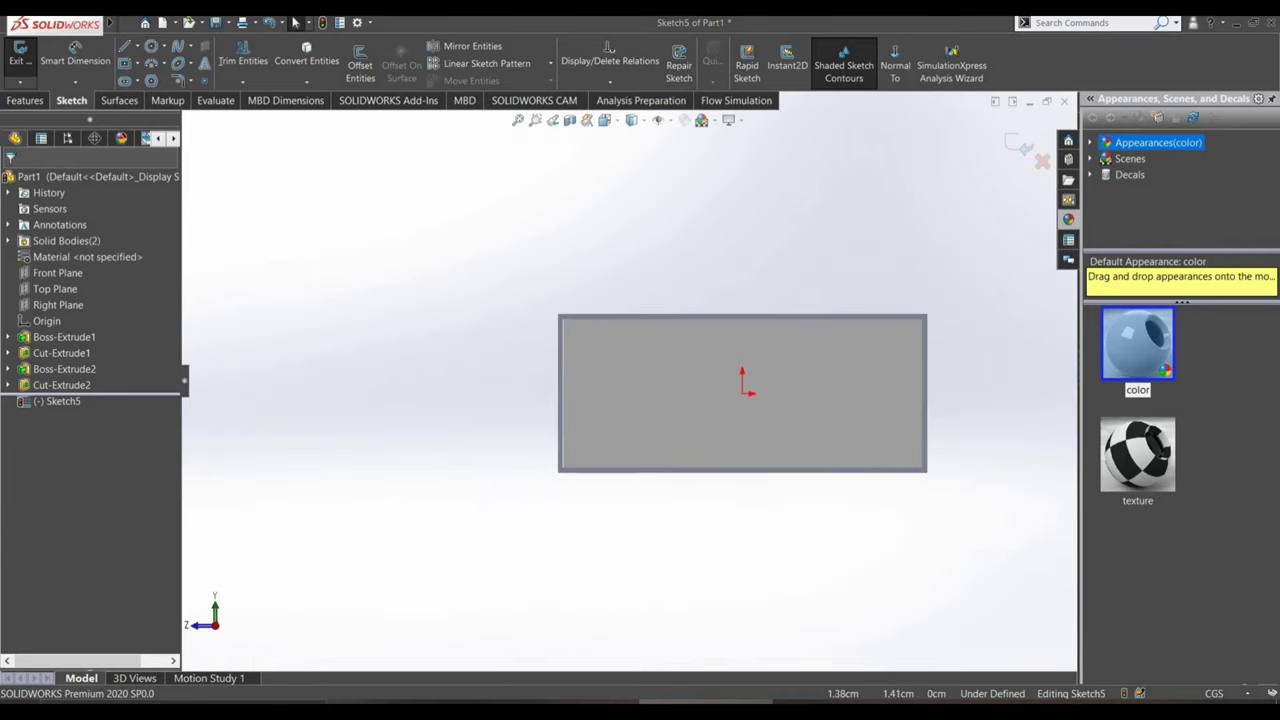
left_click(1020, 146)
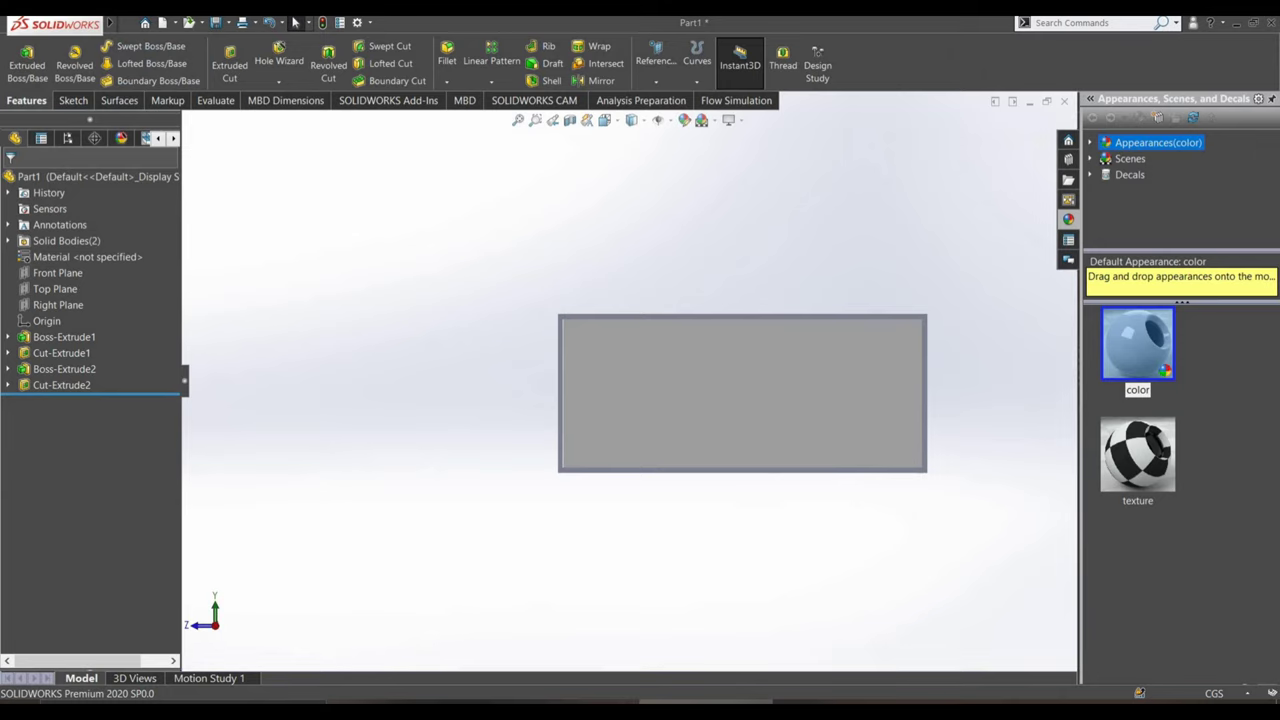
middle_click_drag(620, 400, 740, 380)
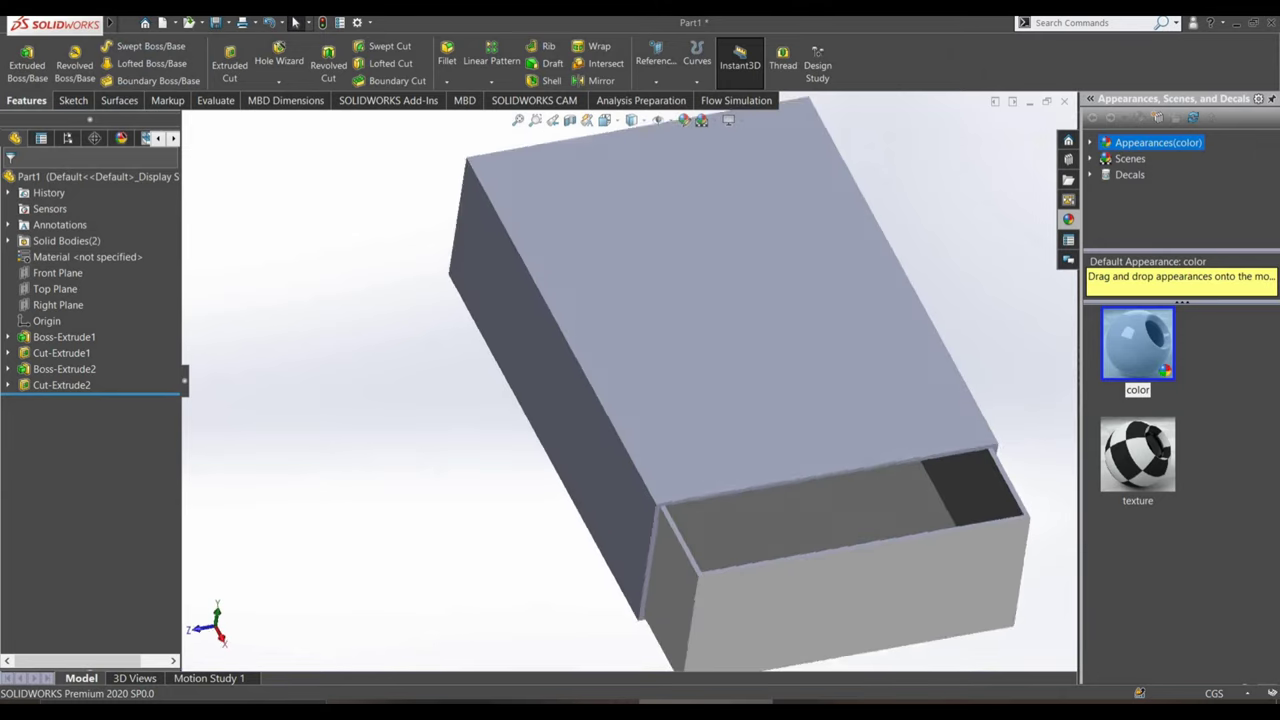
left_click(740, 380)
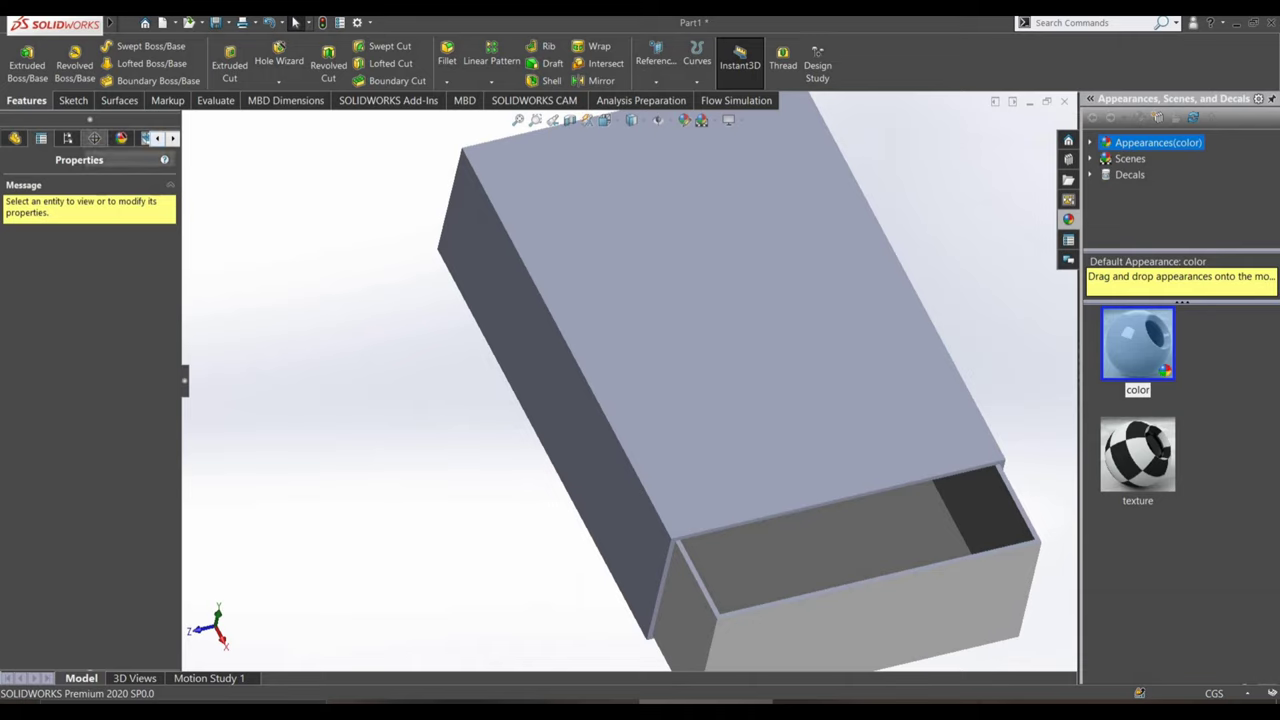
- Add a decal from the Desktop image 'images (34)' through DisplayManager > Decals
left_click(67, 138)
left_click(94, 138)
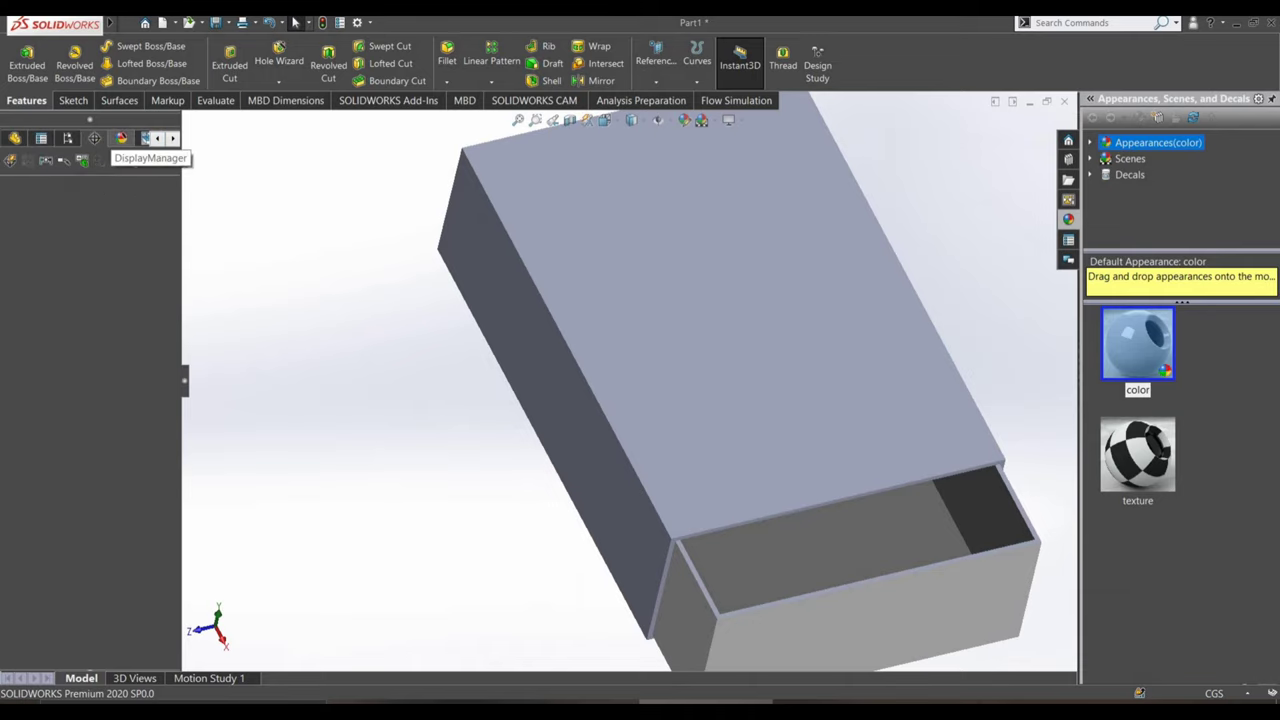
left_click(121, 138)
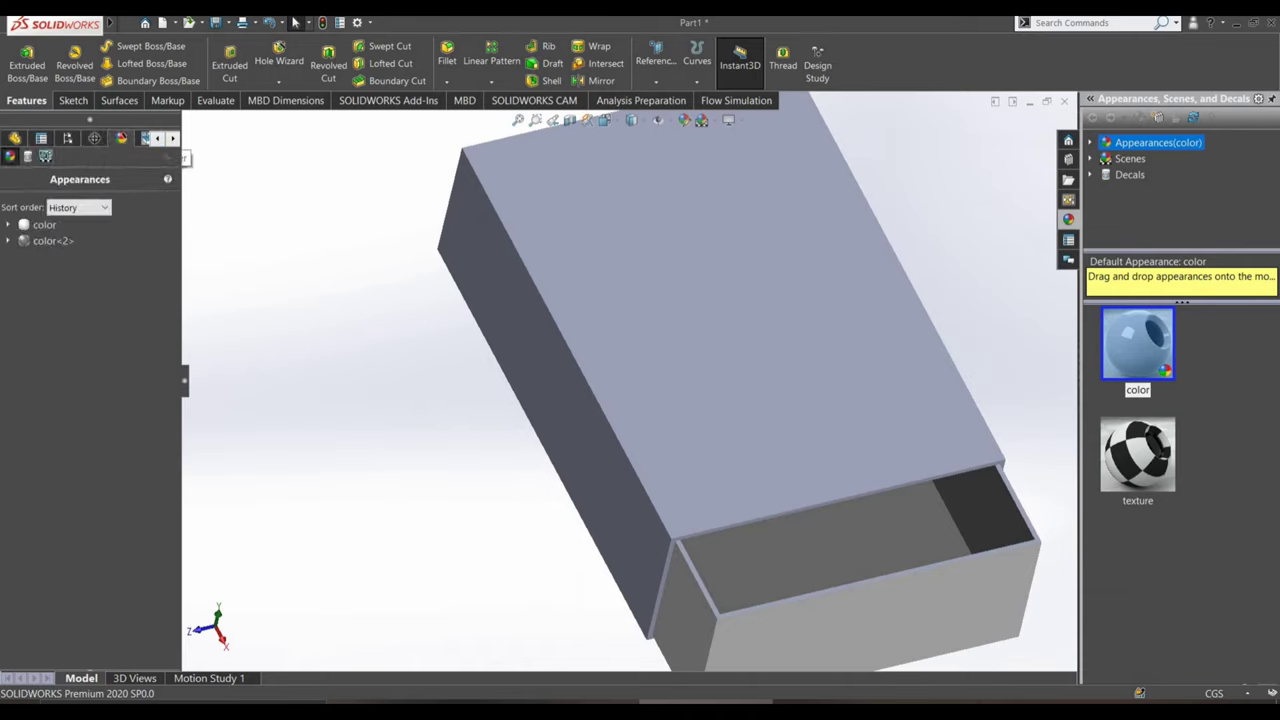
left_click(28, 157)
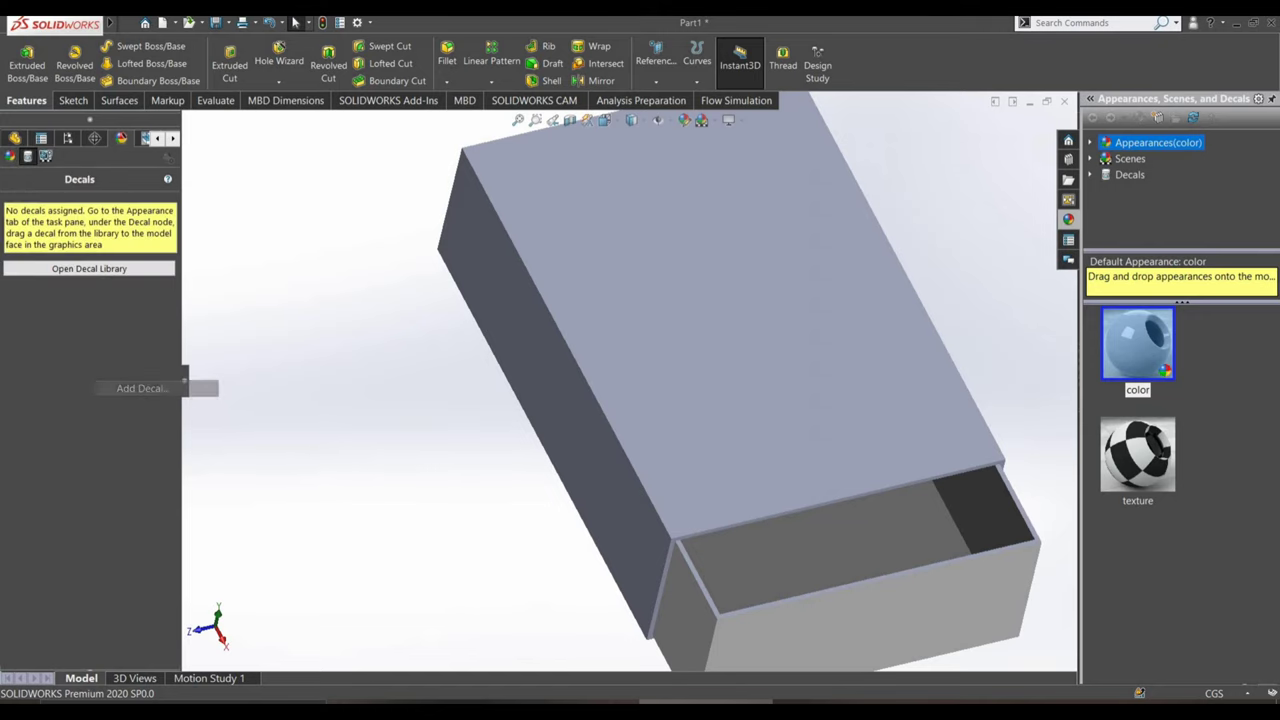
left_click(170, 358)
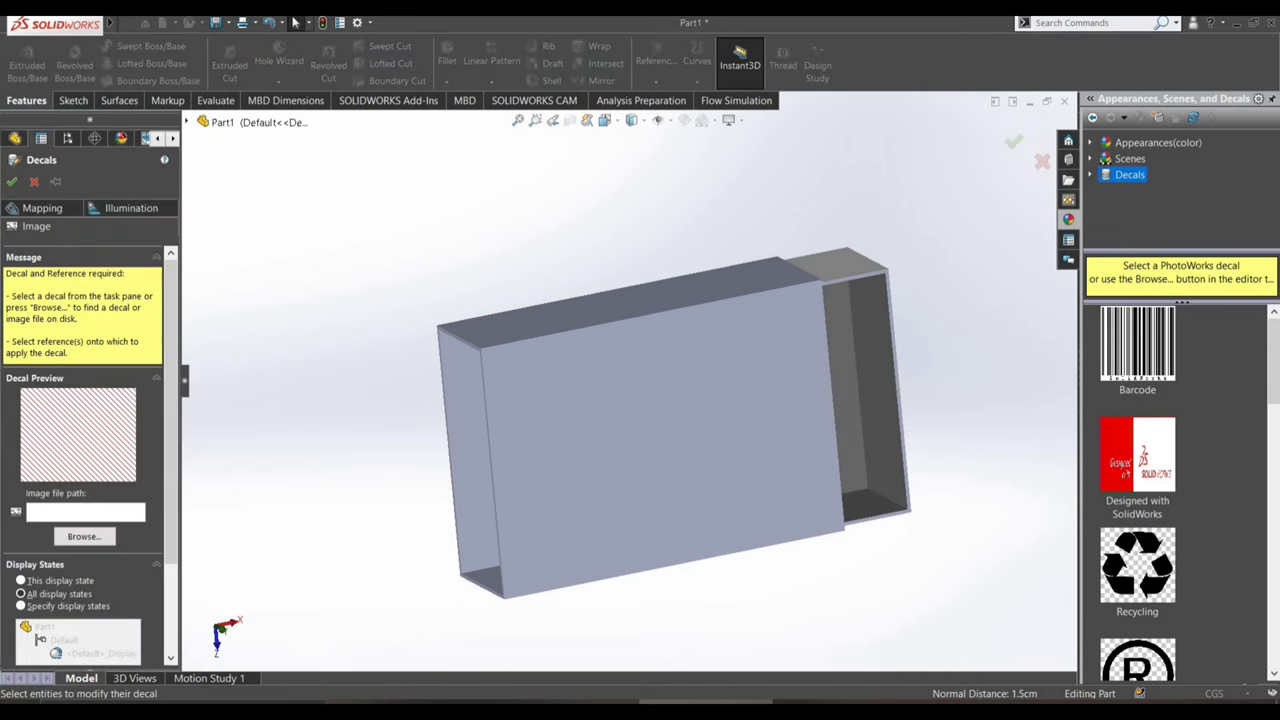
left_click(84, 536)
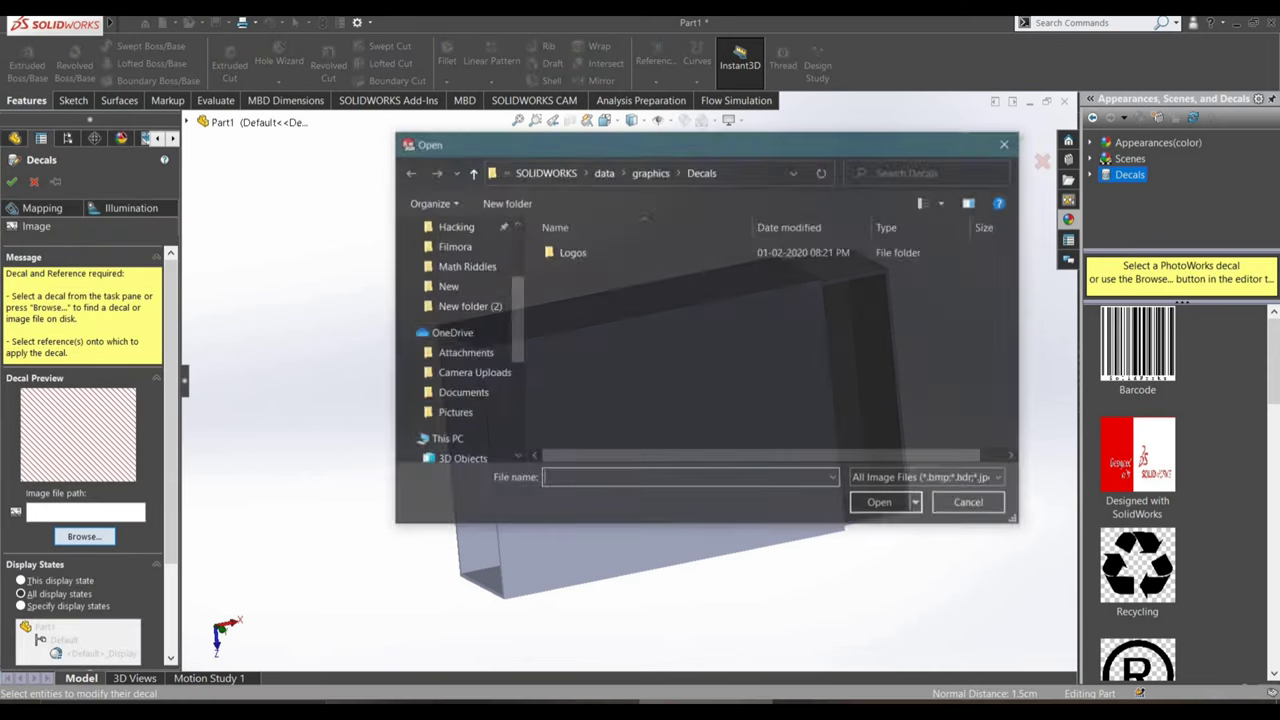
scroll(455, 340, "up", 3)
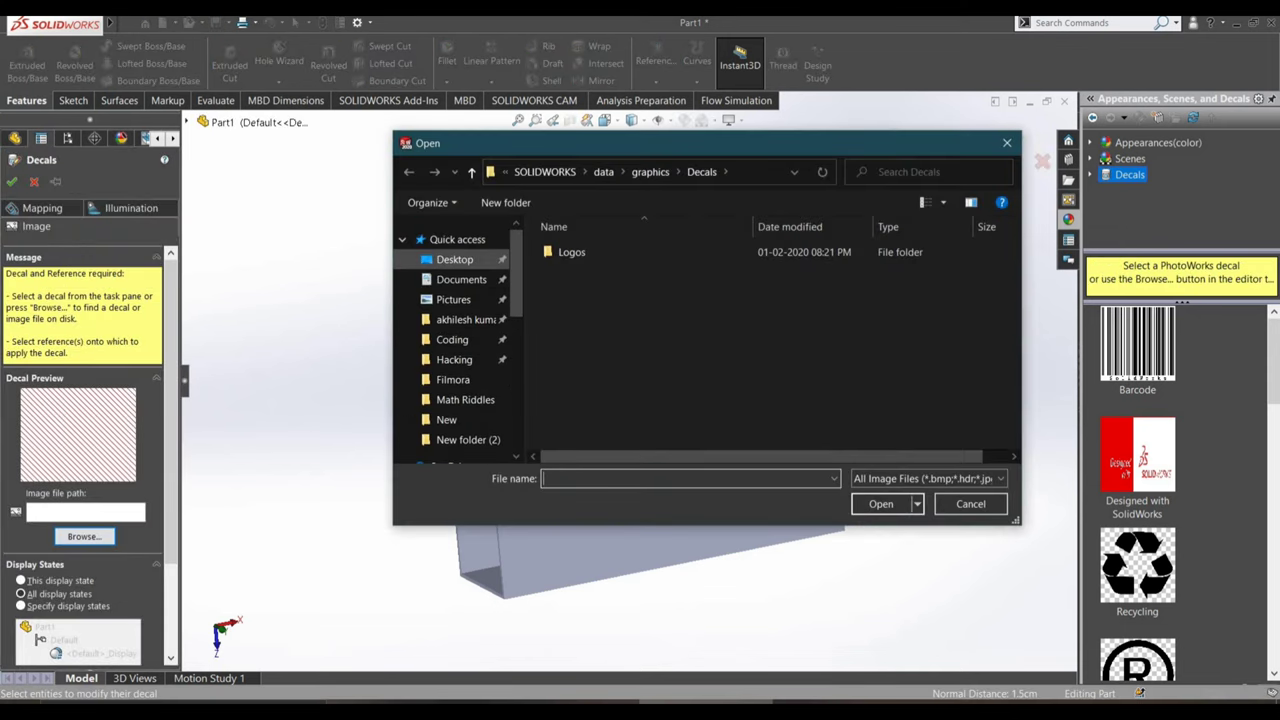
left_click(454, 259)
left_click(581, 365)
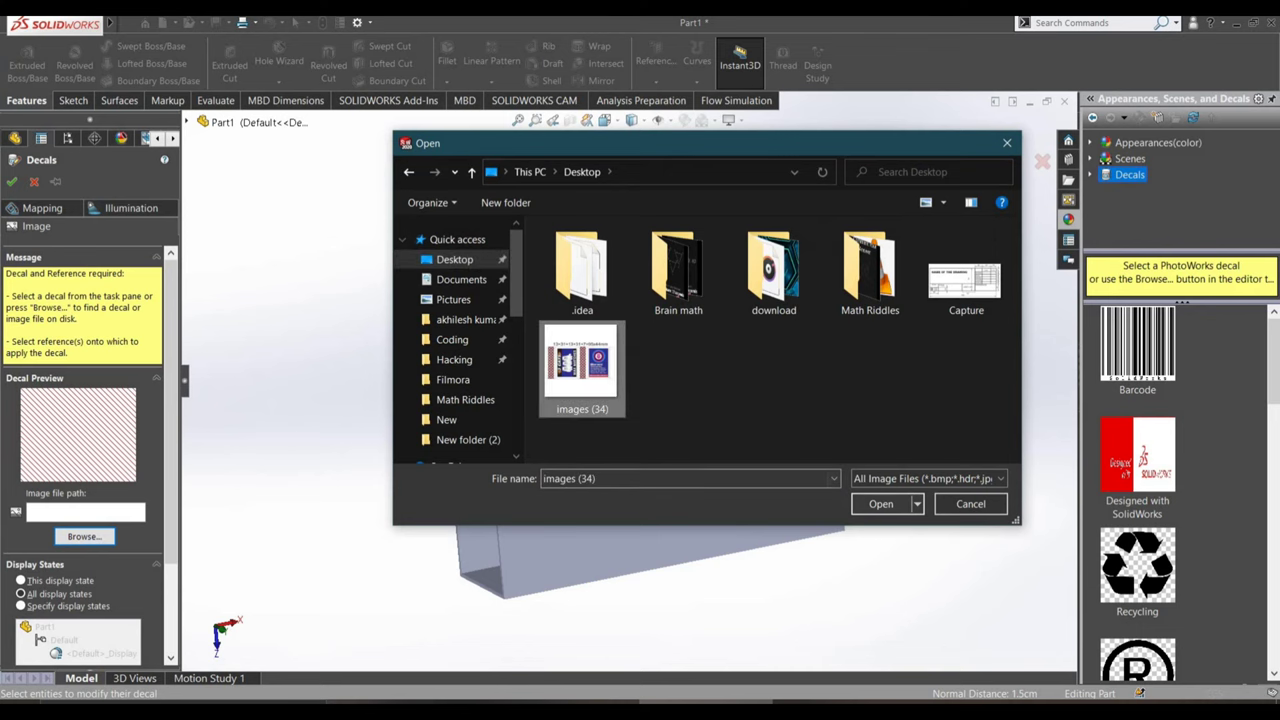
left_click(881, 504)
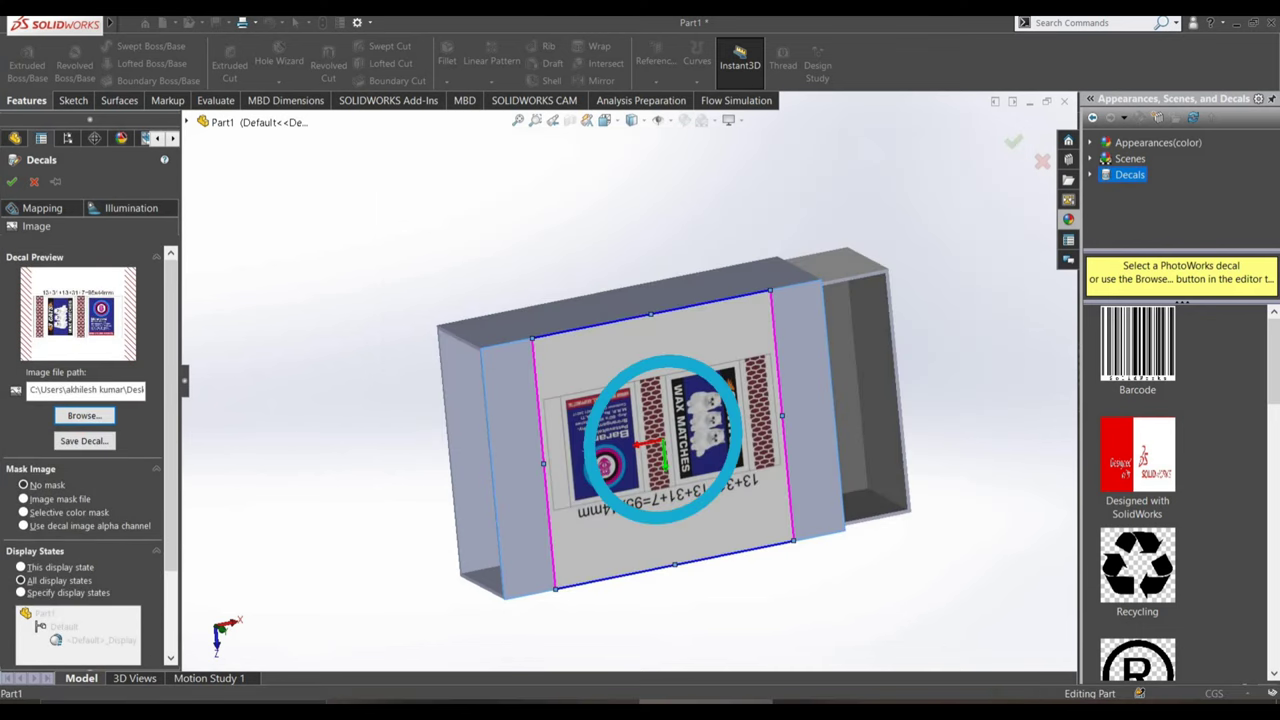
- Rotate the wax-matches decal a quarter turn so the 3 CATS panel reads upright
middle_click_drag(662, 440, 632, 418)
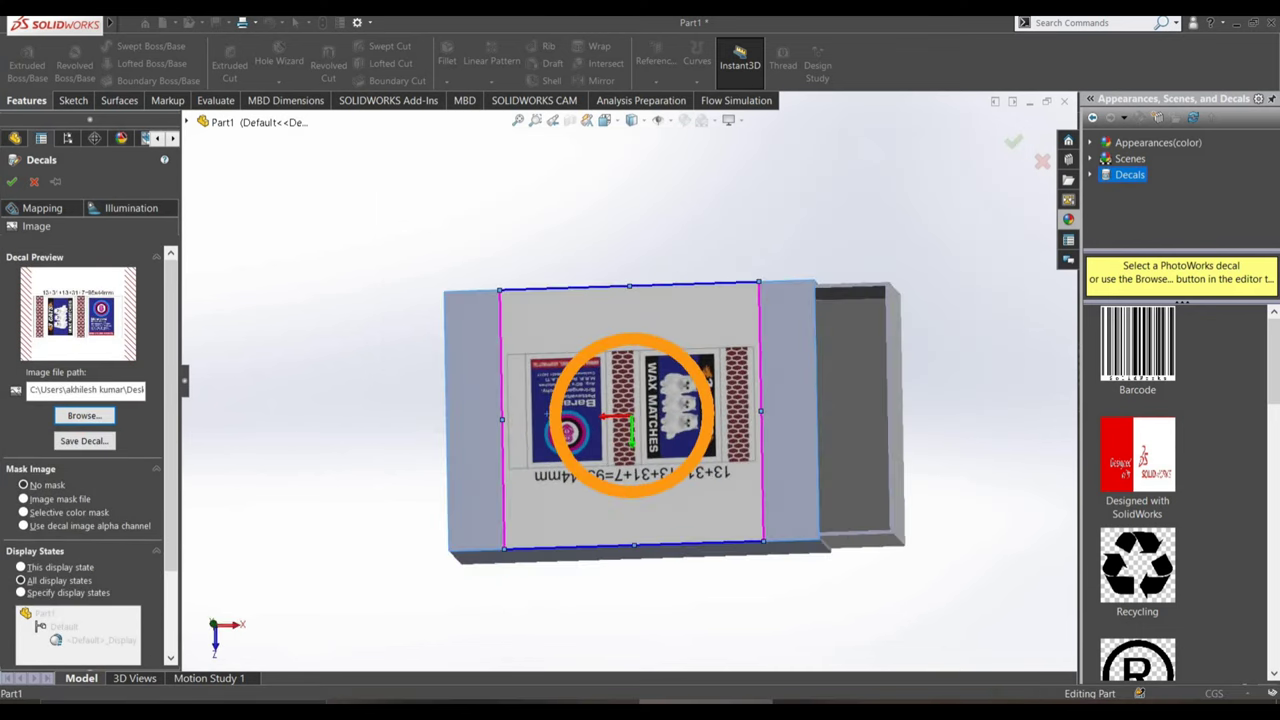
right_click_drag(632, 418, 632, 418)
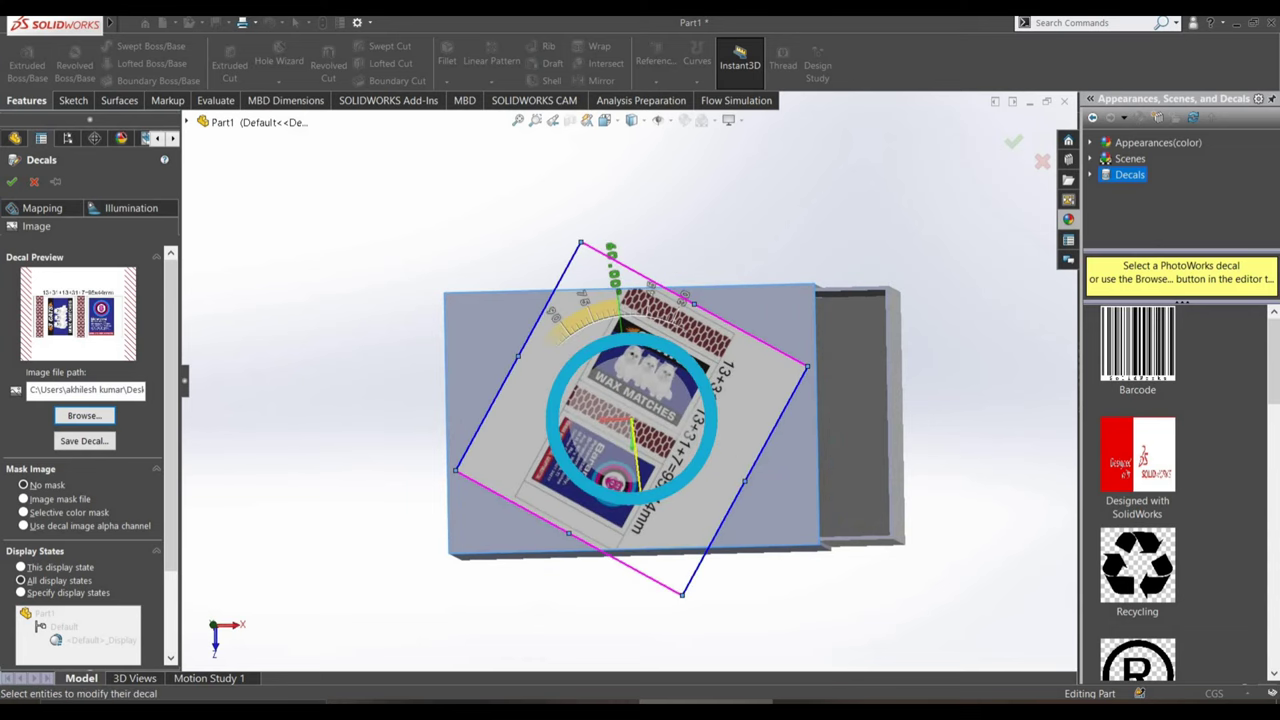
right_click_drag(631, 418, 631, 416)
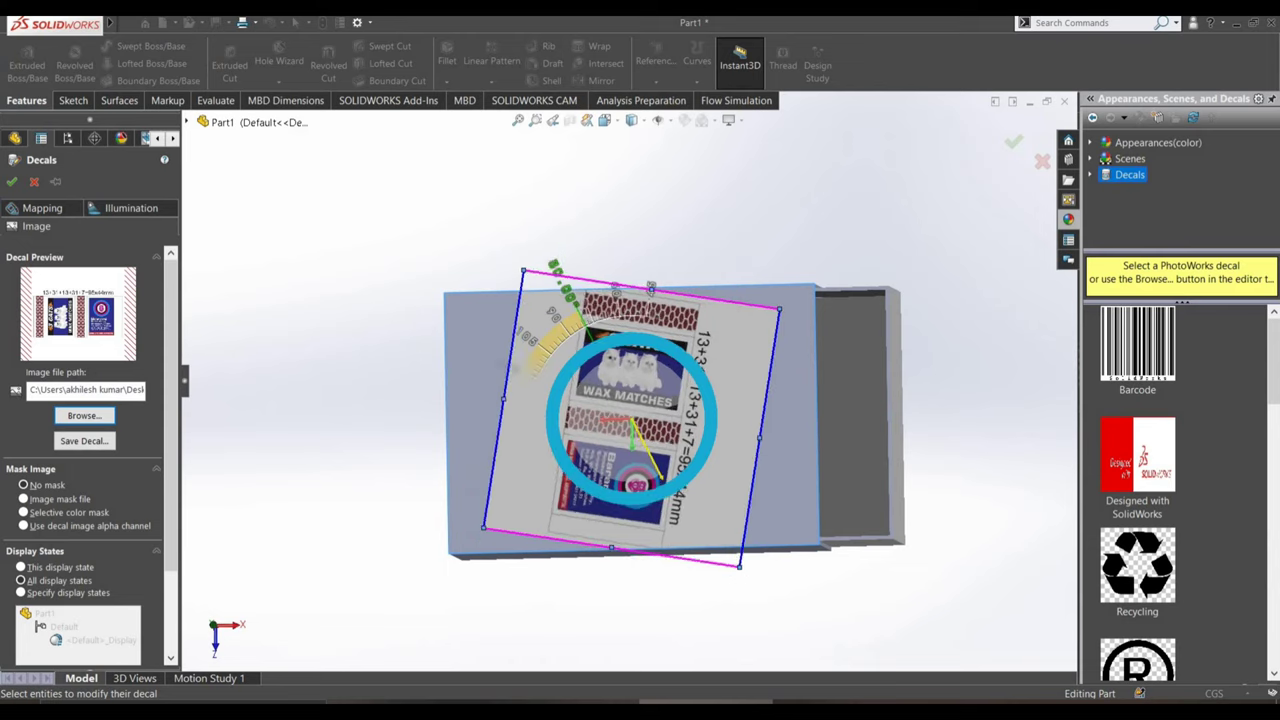
right_click_drag(650, 483, 648, 483)
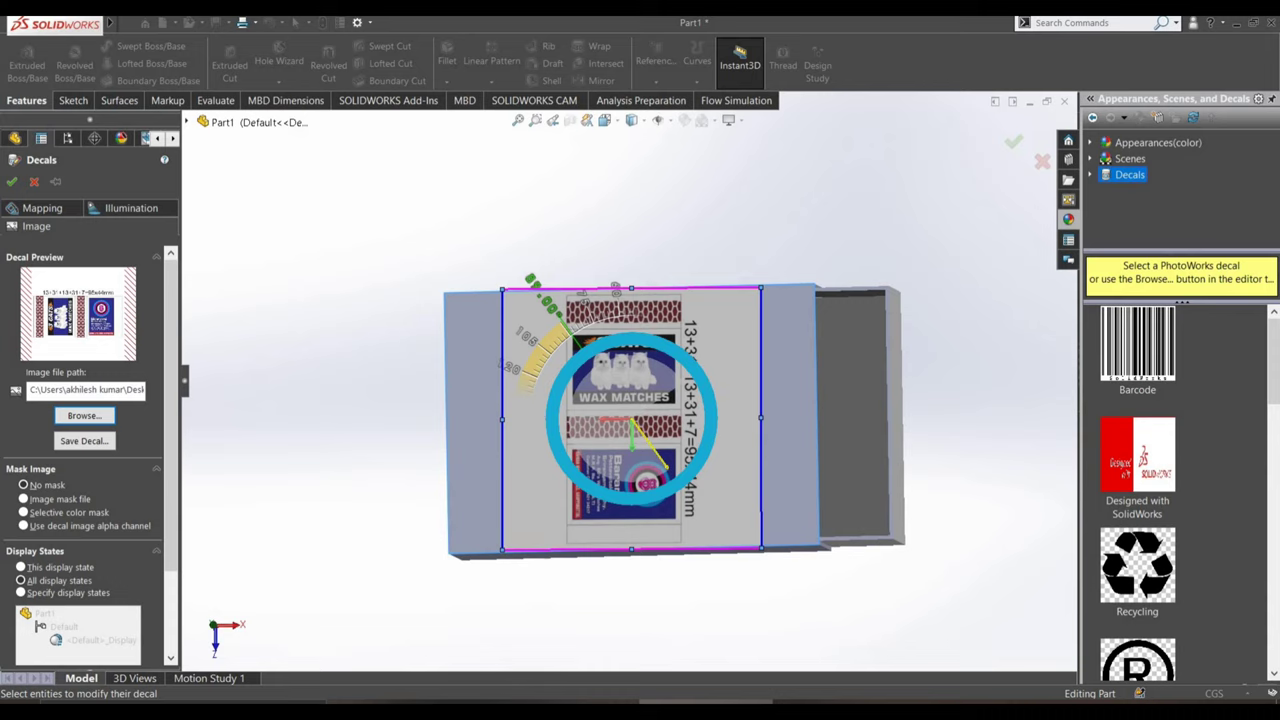
mouse_move(648, 483)
right_mouse_down()
mouse_move(888, 657)
mouse_move(822, 670)
right_mouse_up()
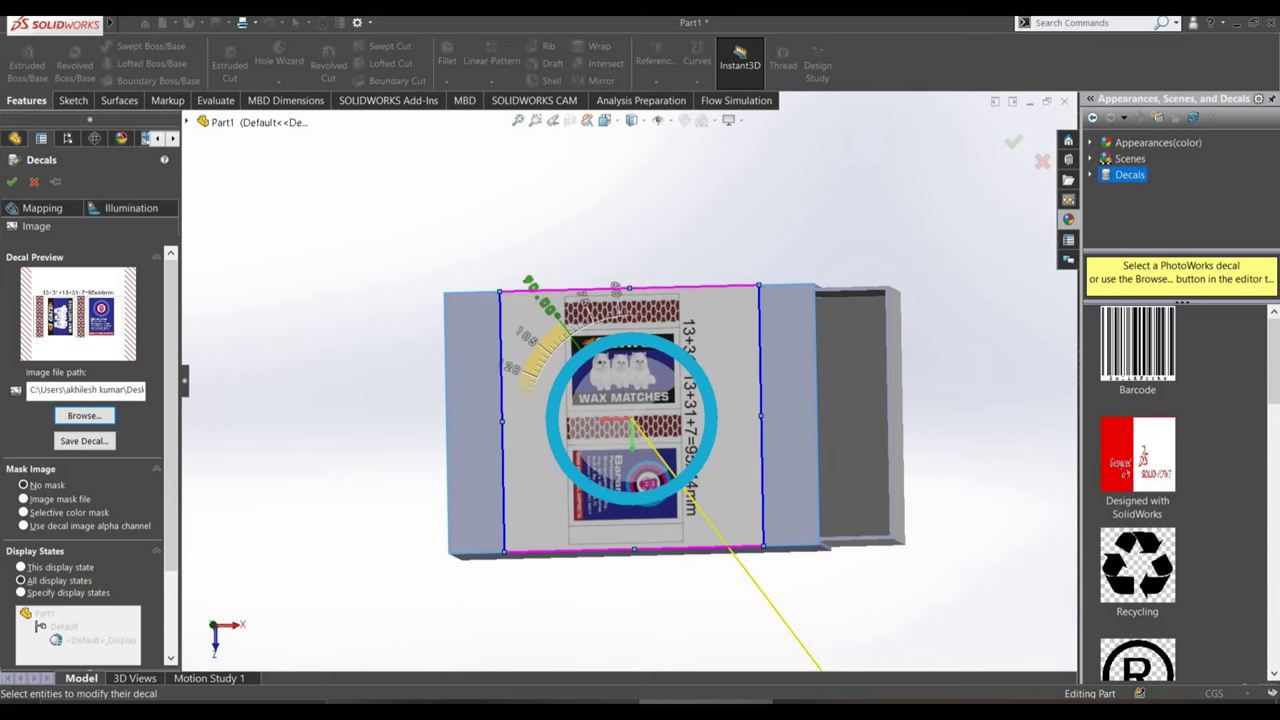
- Enlarge the decal frame so the 3 CATS panel fills the box face
scroll(779, 534, "down", 3)
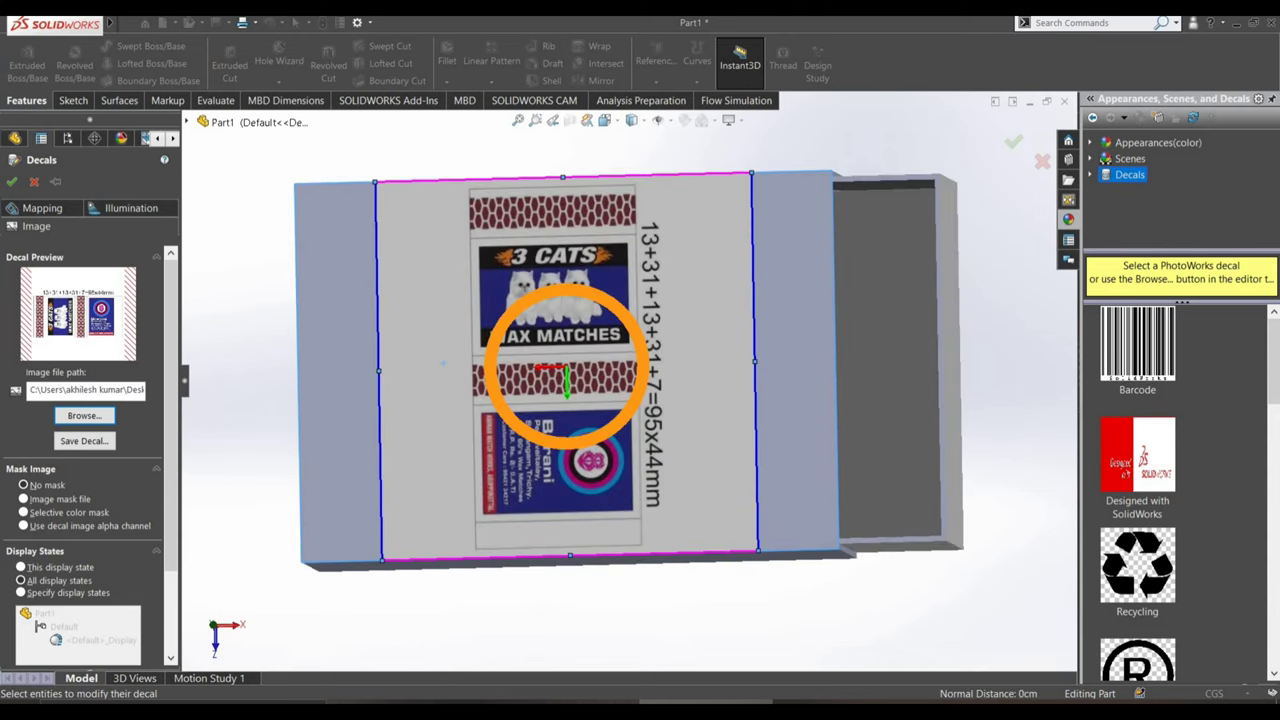
scroll(565, 365, "up", 2)
scroll(571, 300, "up", 1)
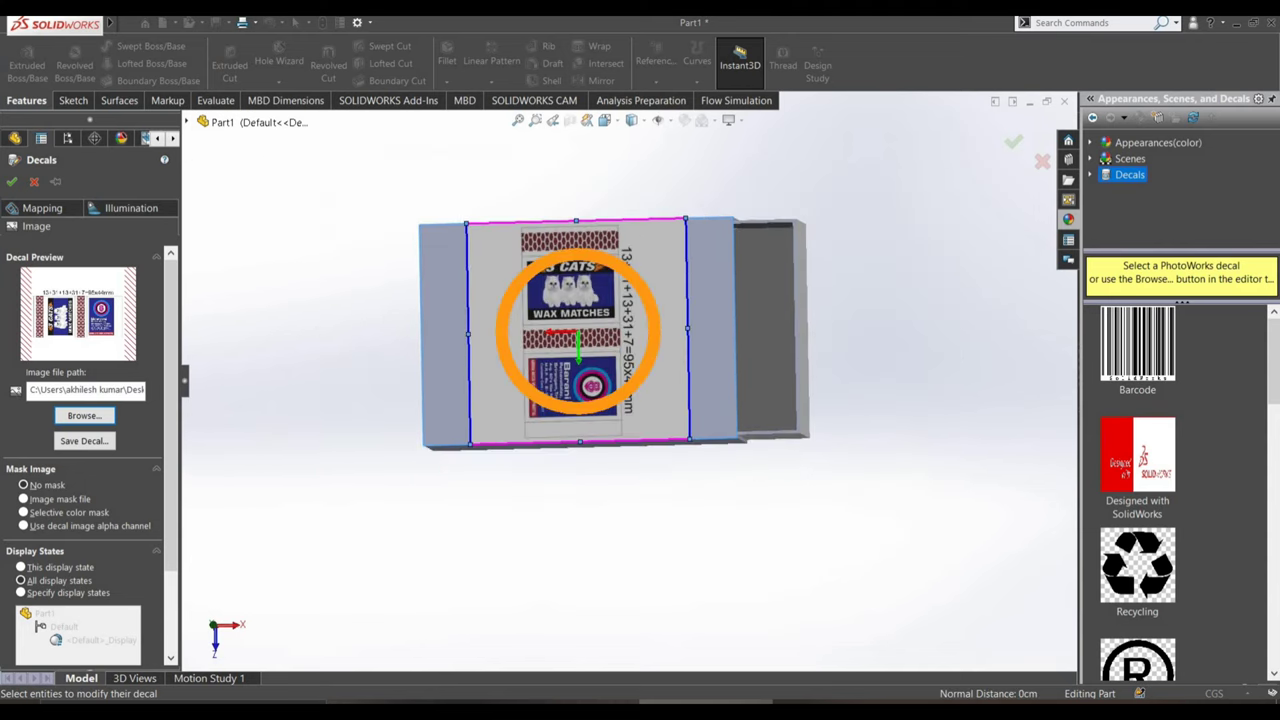
mouse_move(577, 330)
left_mouse_down()
mouse_move(730, 477)
mouse_move(603, 466)
mouse_move(597, 440)
left_mouse_up()
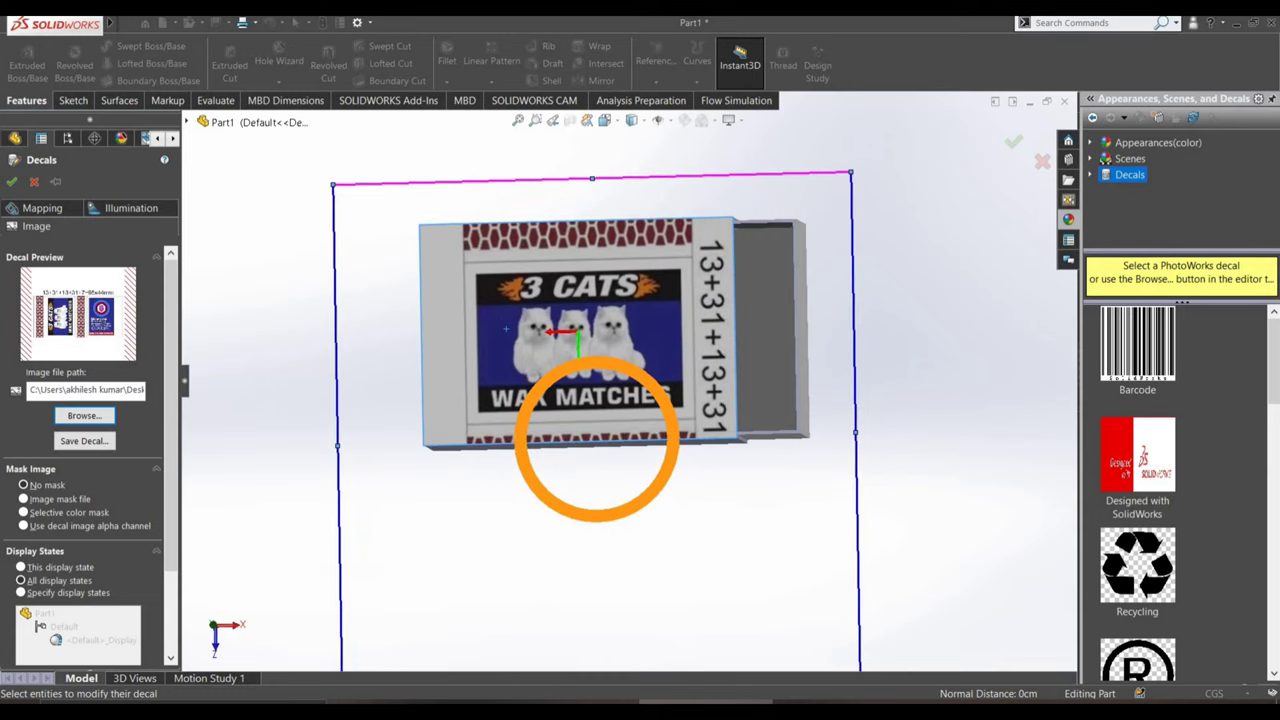
scroll(612, 410, "up", 4)
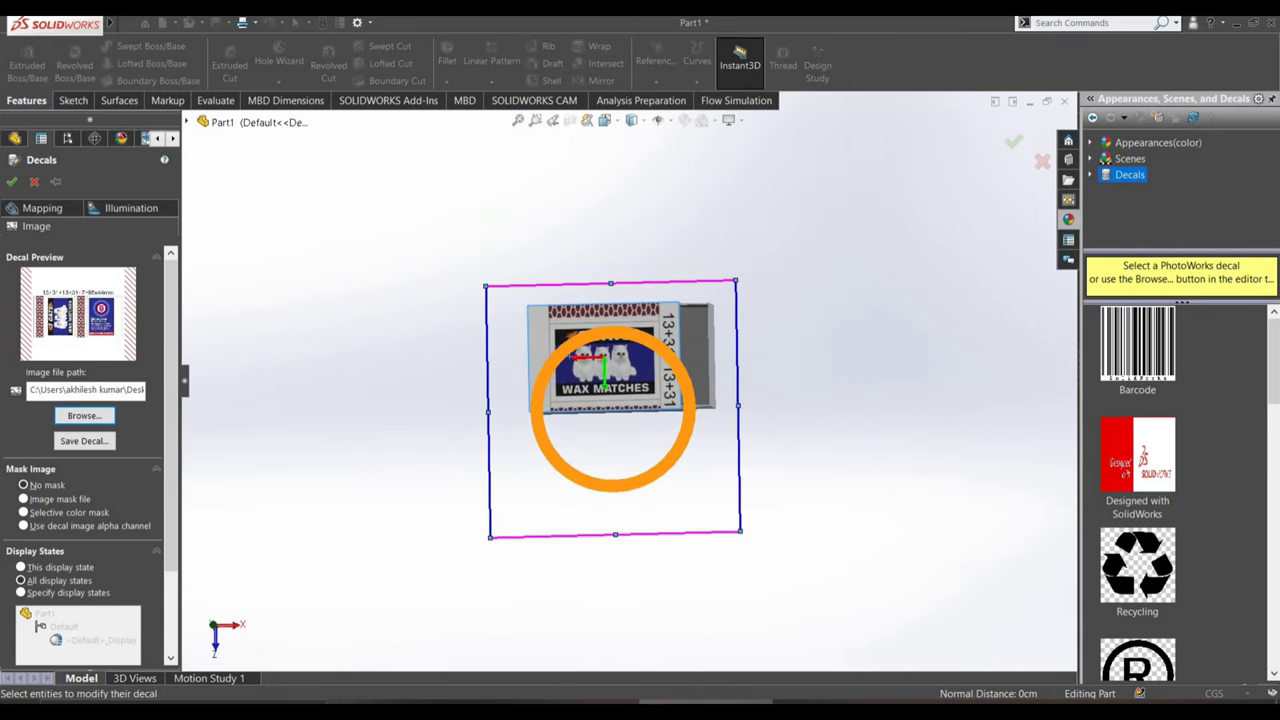
mouse_move(612, 410)
left_mouse_down()
mouse_move(614, 364)
mouse_move(619, 417)
left_mouse_up()
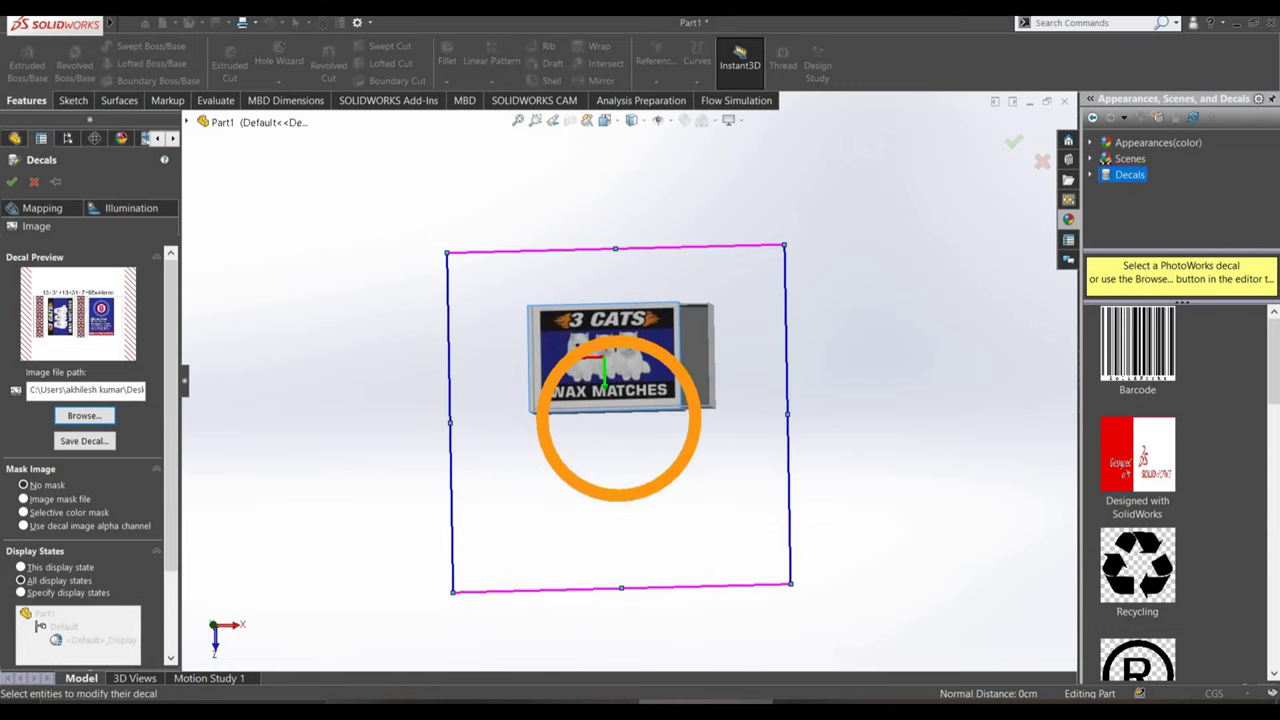
- Shift the decal so 3 CATS WAX MATCHES shows fully, then apply it
scroll(621, 413, "up", 2)
scroll(651, 403, "down", 2)
scroll(686, 463, "down", 3)
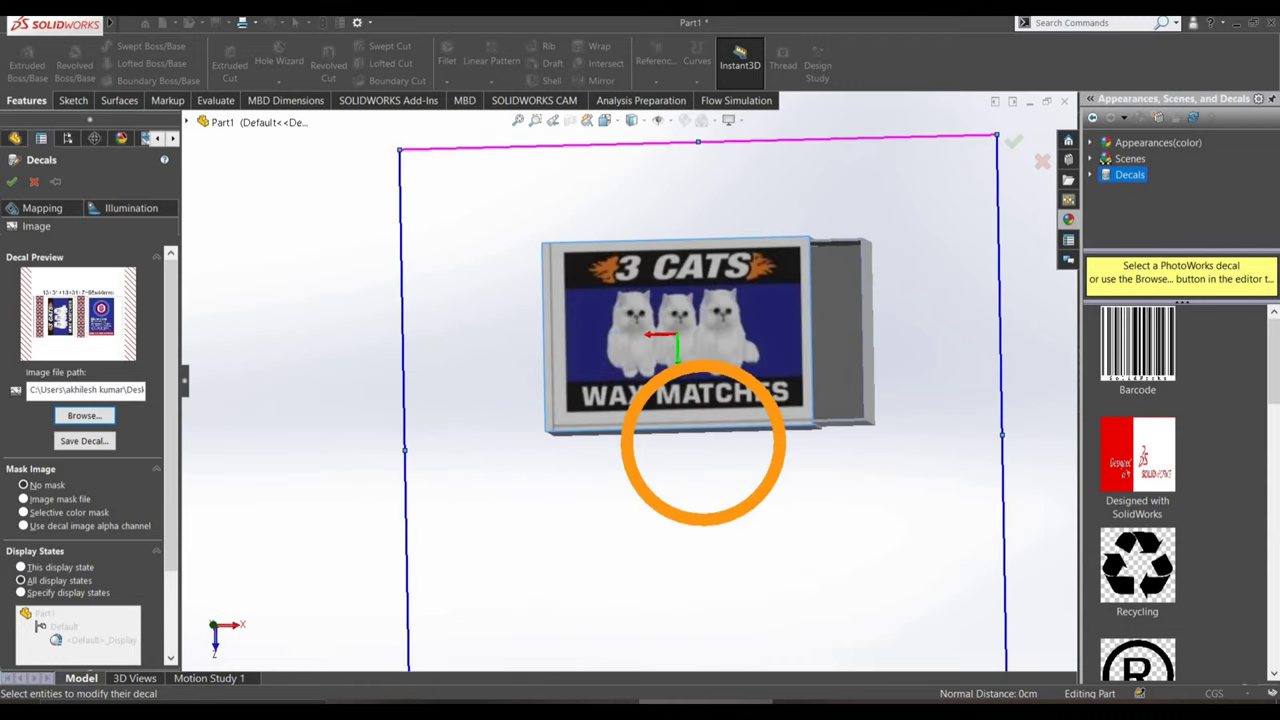
scroll(671, 416, "up", 3)
left_click(671, 416)
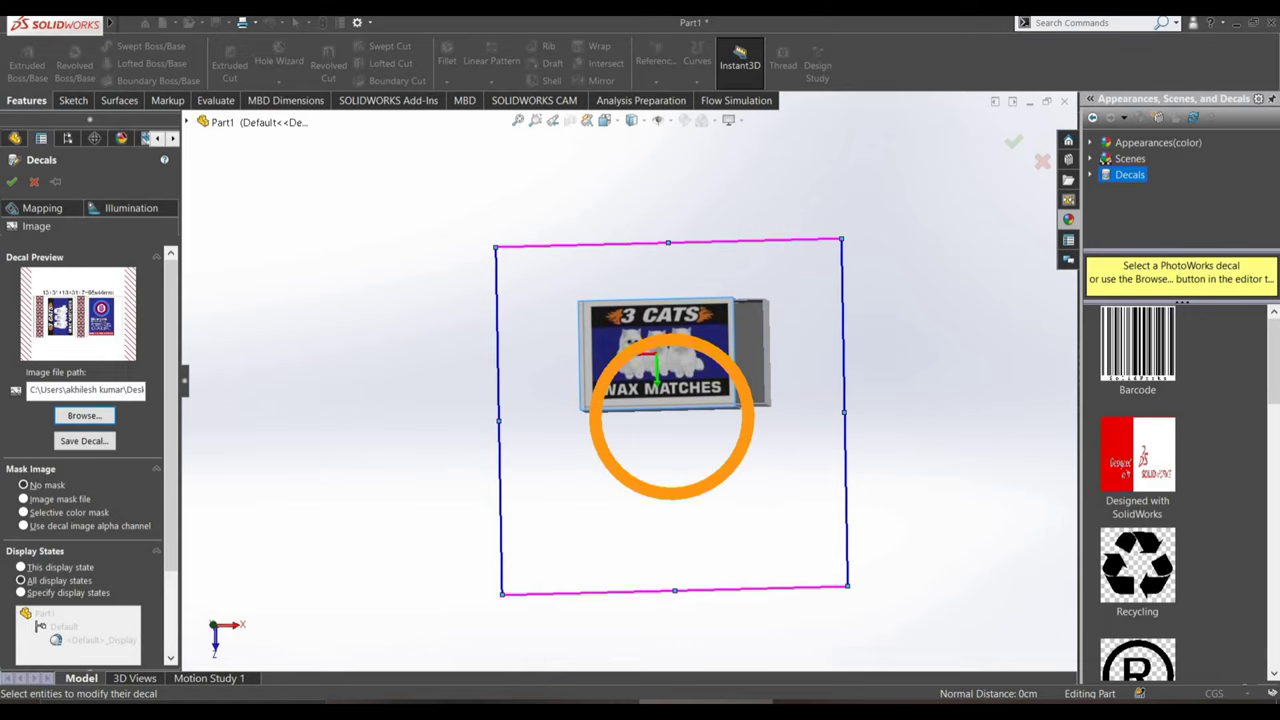
scroll(614, 486, "down", 3)
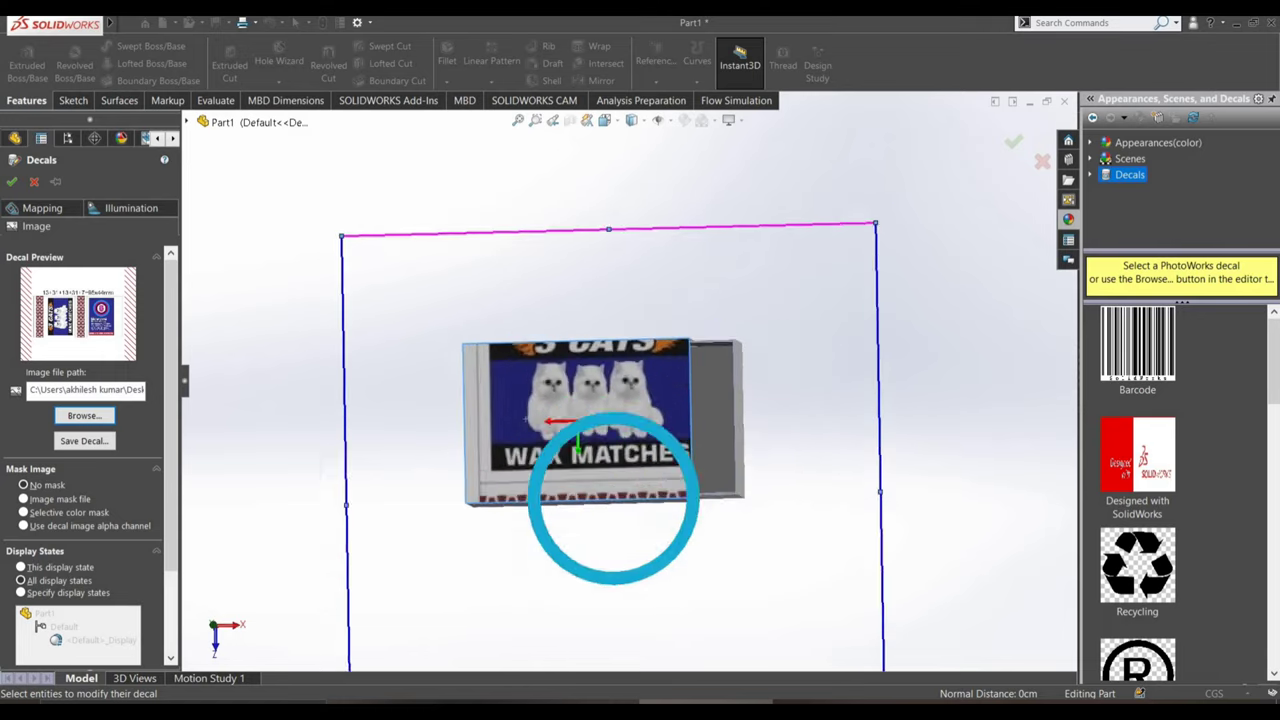
scroll(608, 553, "down", 2)
left_click_drag(608, 553, 583, 589)
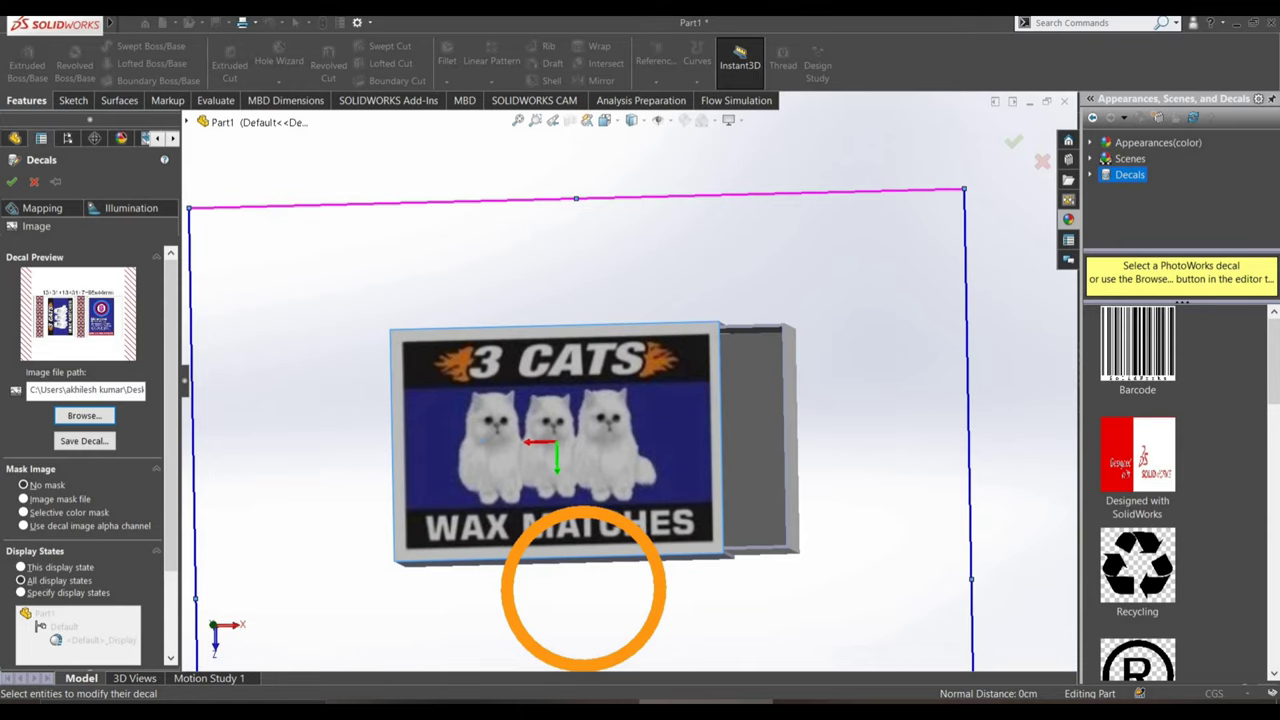
middle_click_drag(583, 589, 606, 482, "shift")
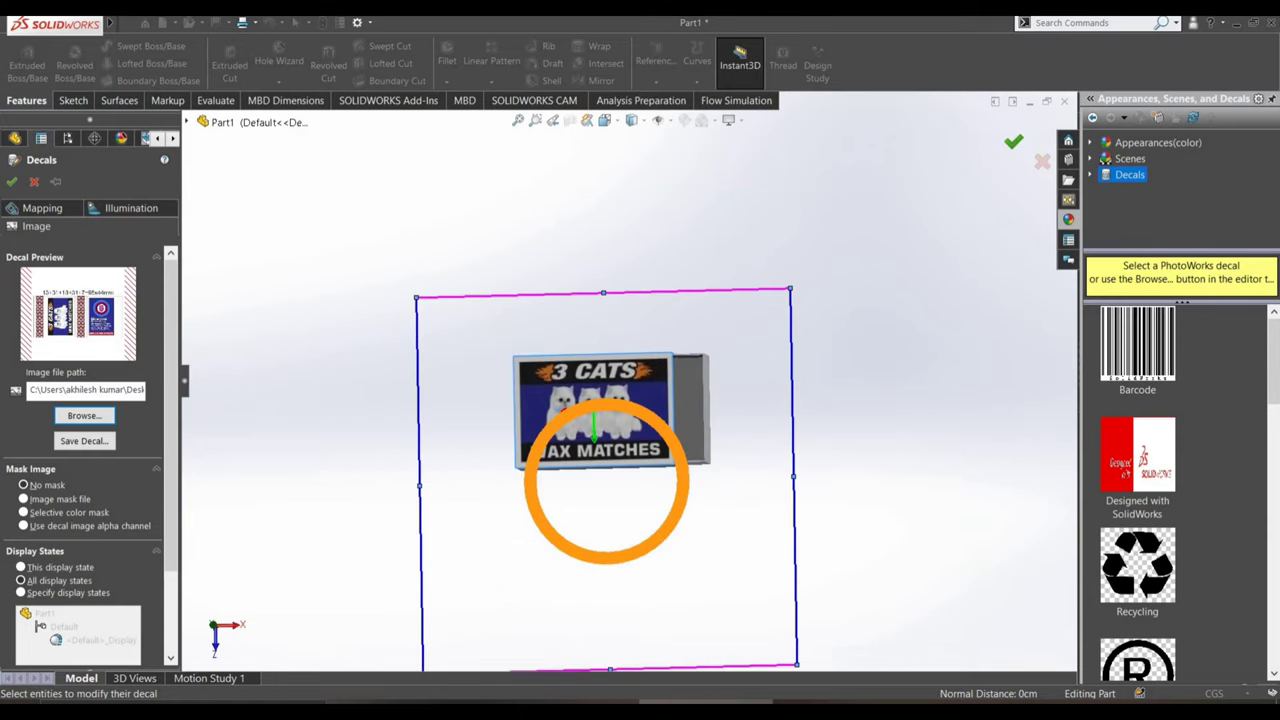
key("Return")
- Save the matchbox part as Part3 inside the New folder
scroll(577, 422, "up", 3)
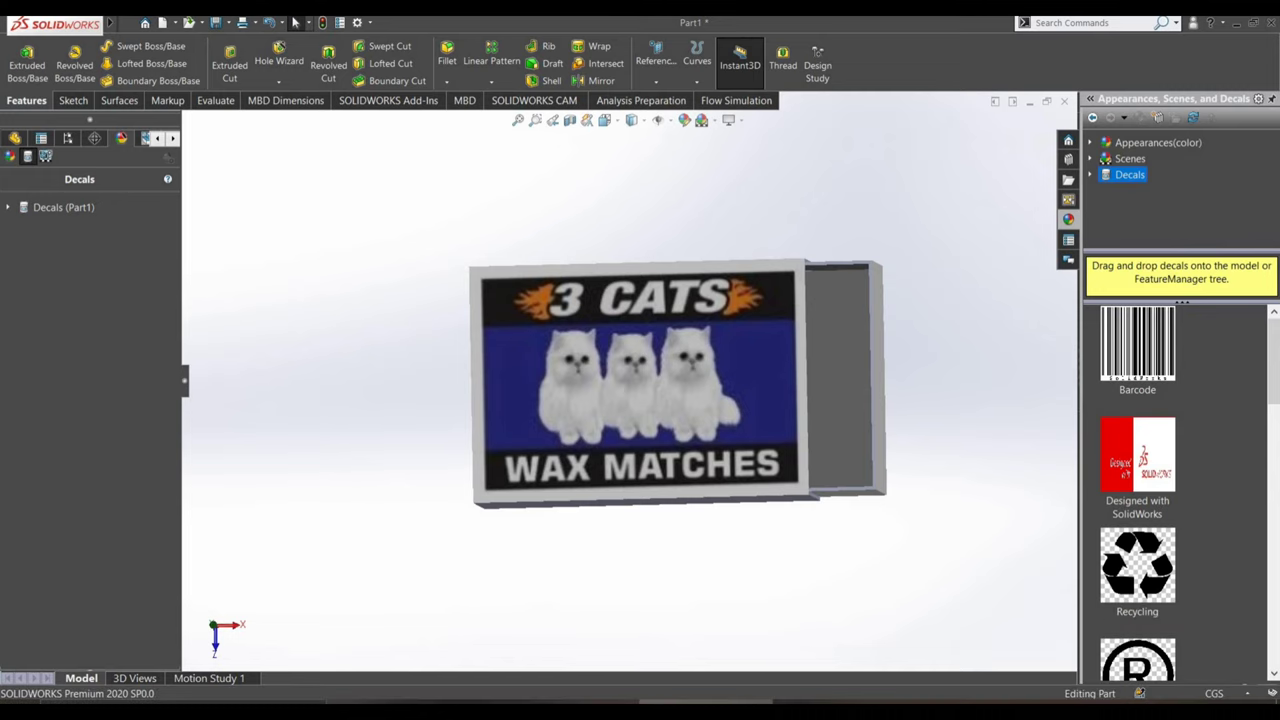
key("ctrl+s")
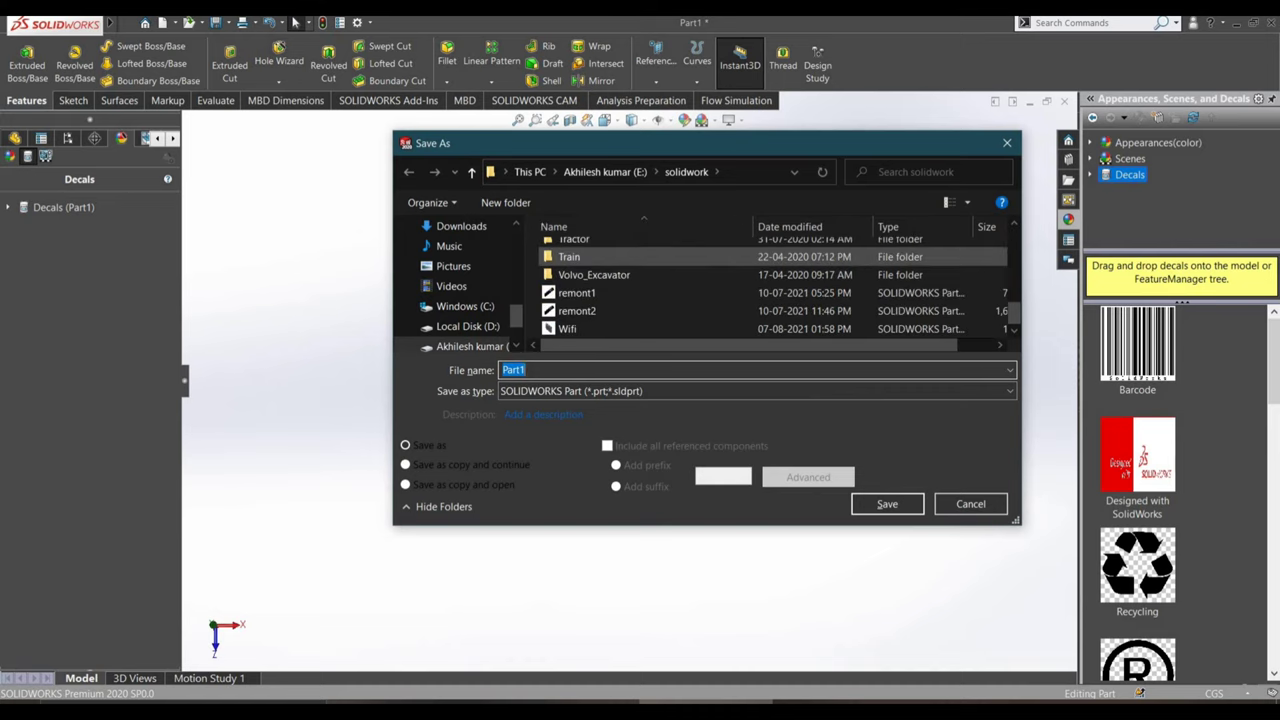
scroll(680, 280, "down", 5)
scroll(600, 264, "up", 2)
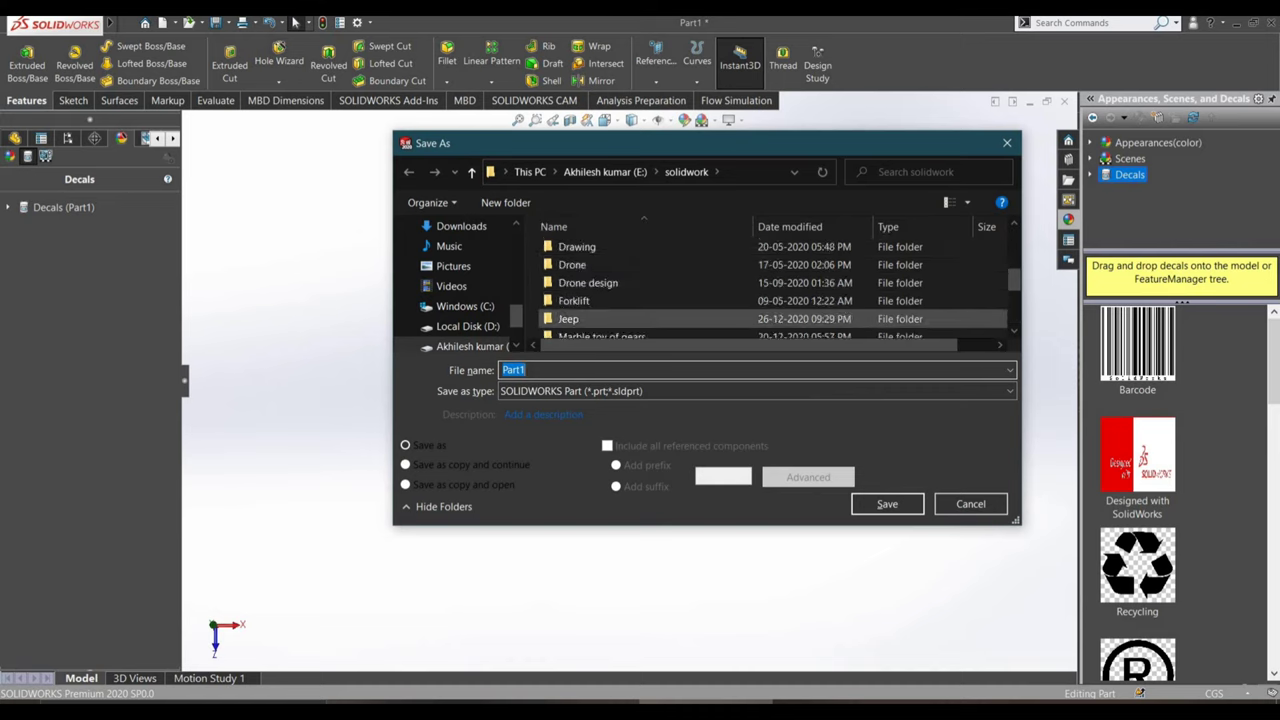
scroll(600, 292, "down", 1)
double_click(568, 310)
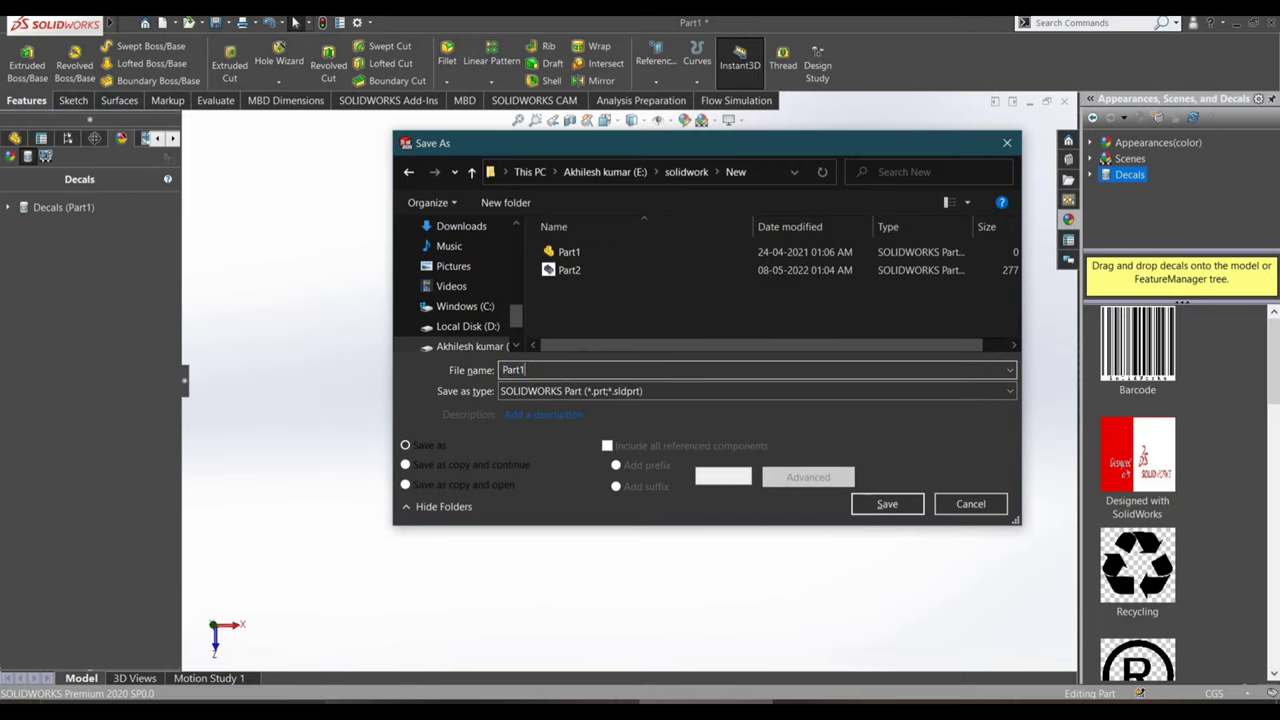
key("BackSpace")
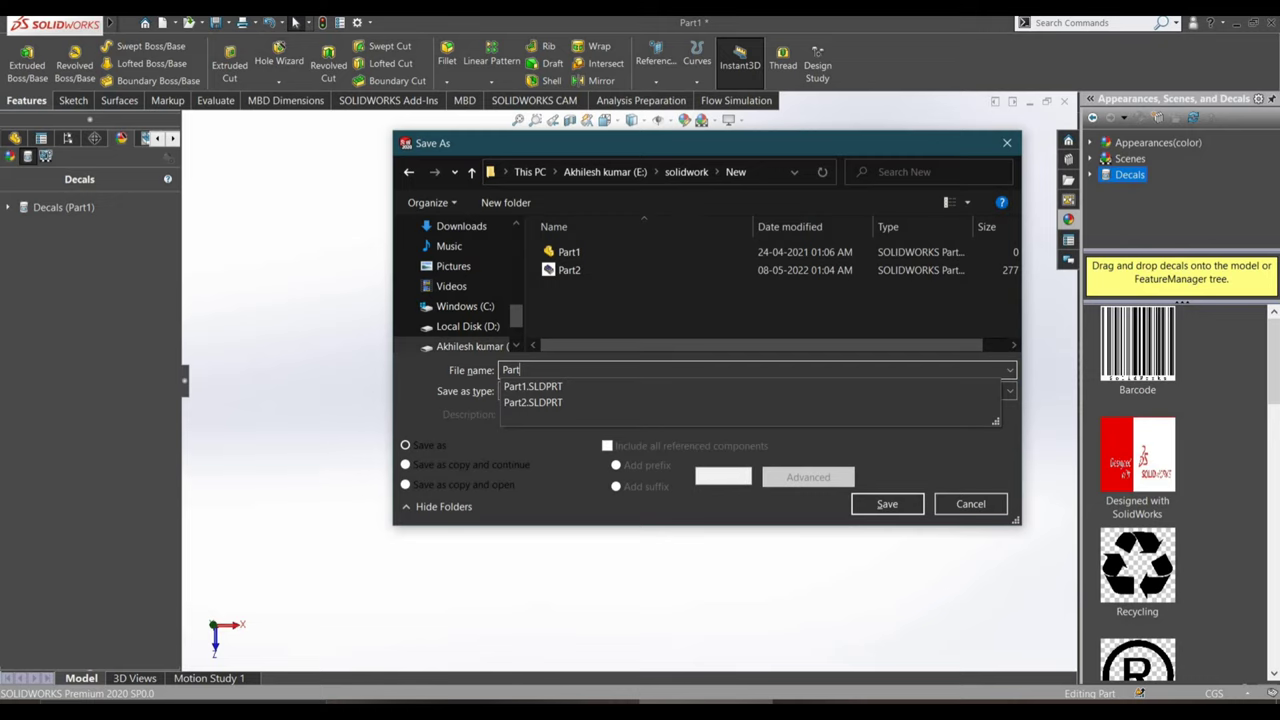
type("3")
key("Return")
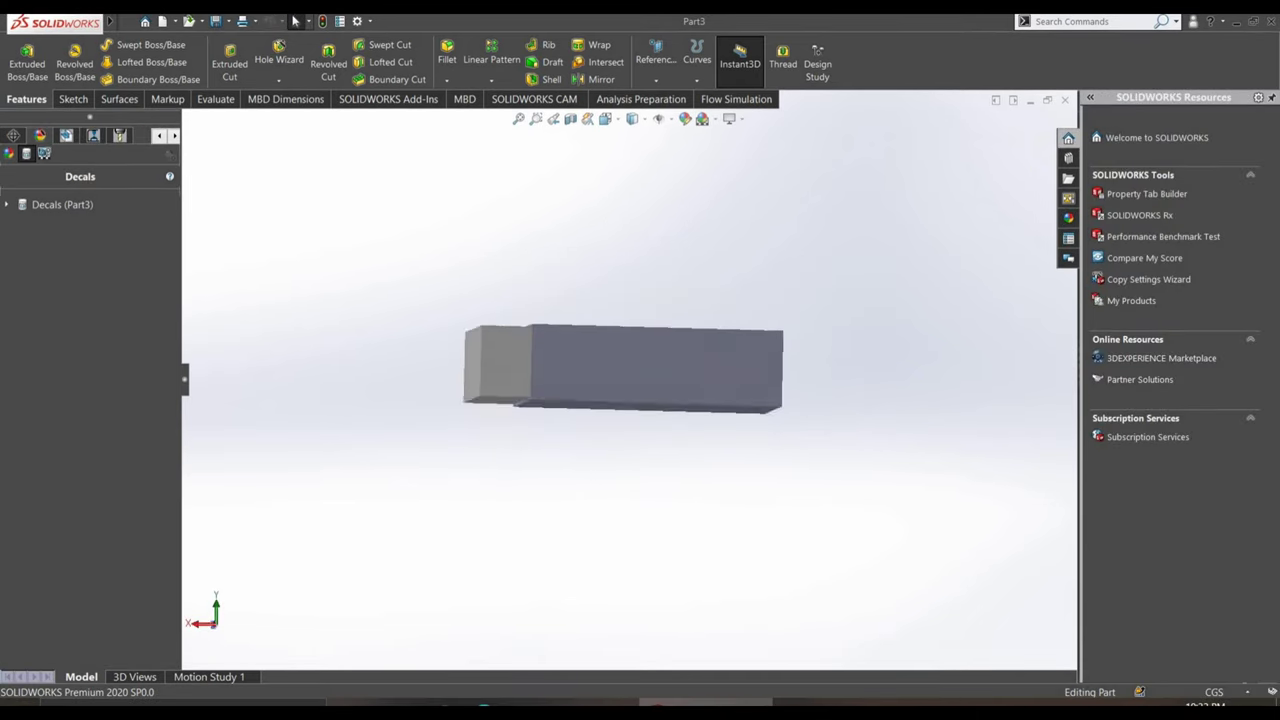
- Load the label image from the Desktop as another decal
left_click(85, 533)
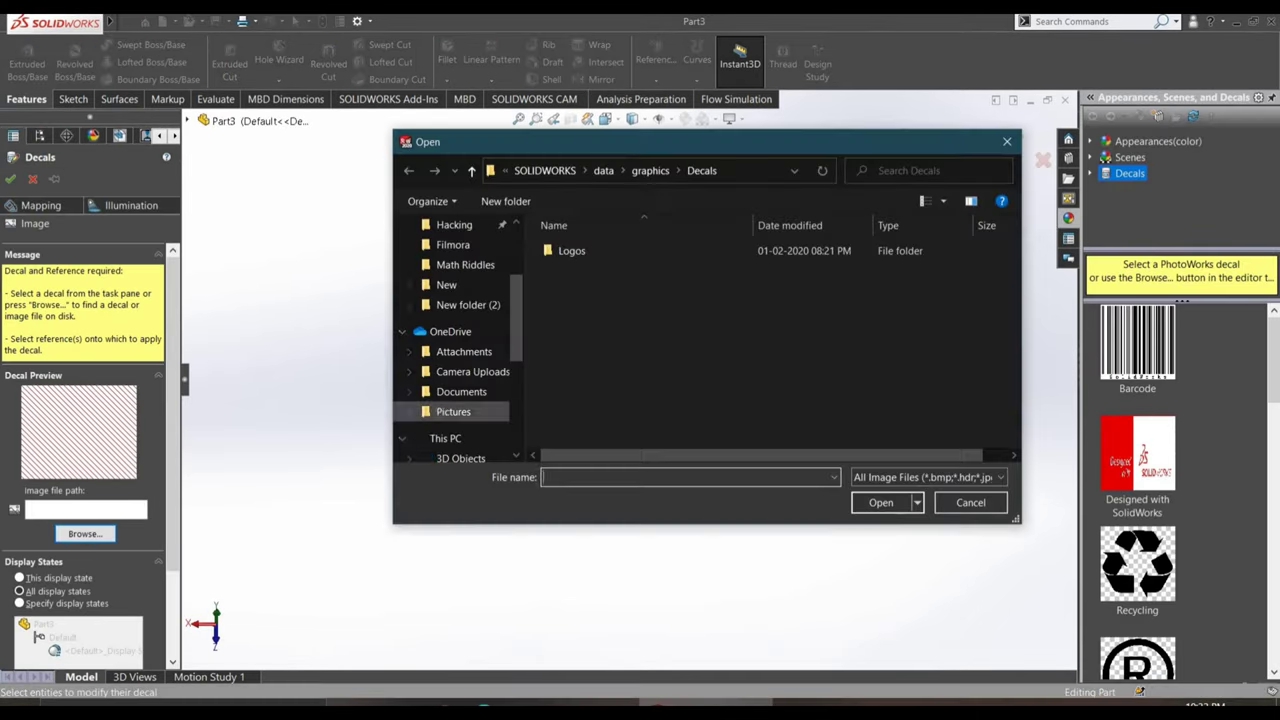
left_click(454, 258)
double_click(586, 357)
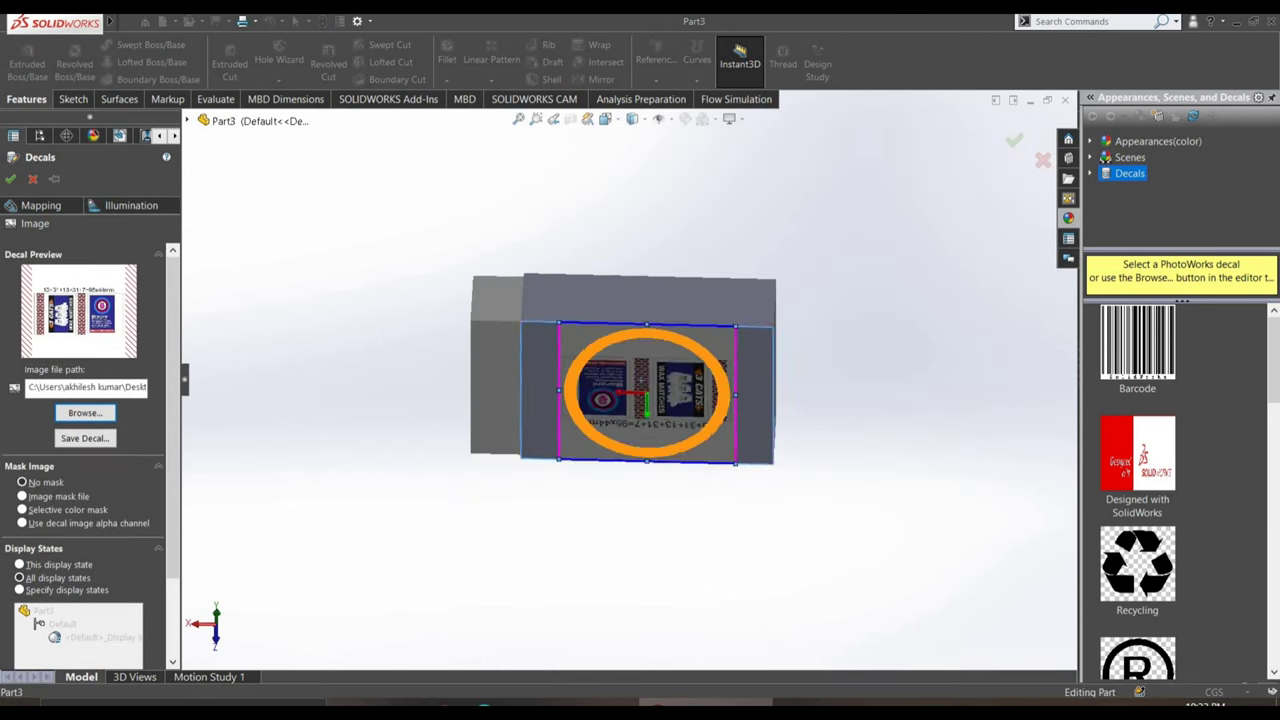
- Rotate, enlarge and move the decal so the Barani label covers the face, then accept
left_click_drag(657, 290, 630, 295)
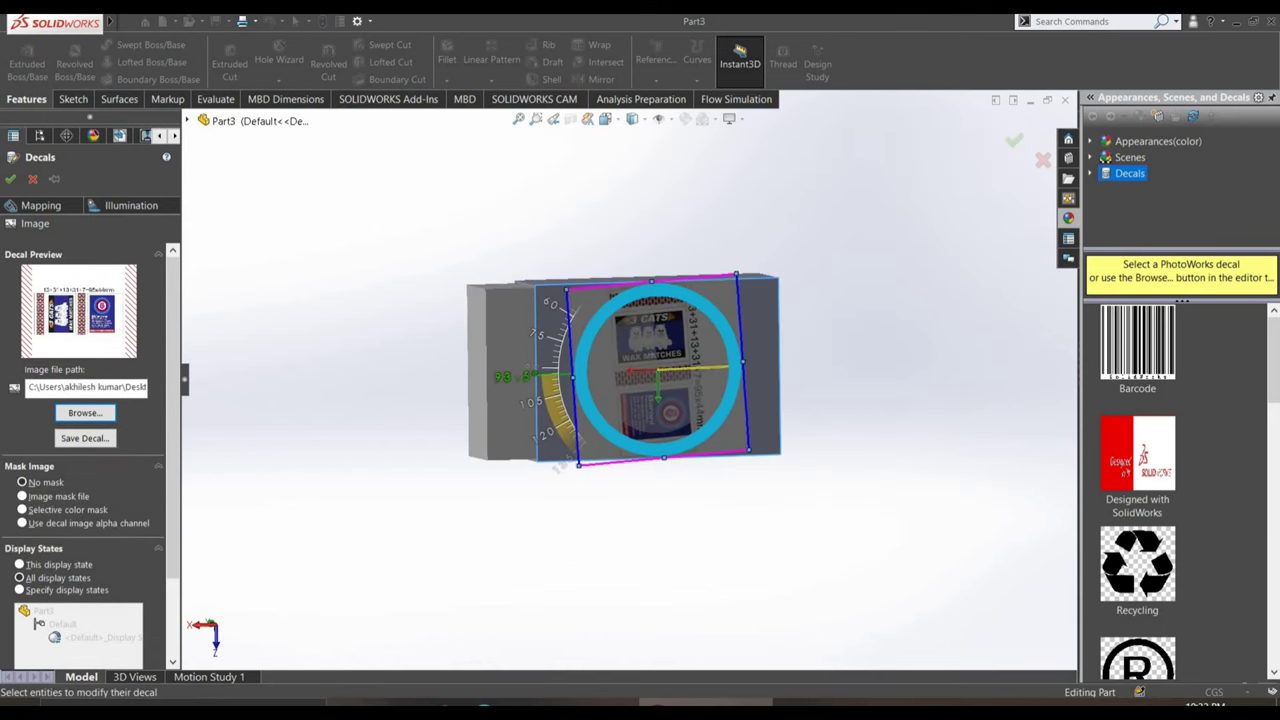
key("ctrl+8")
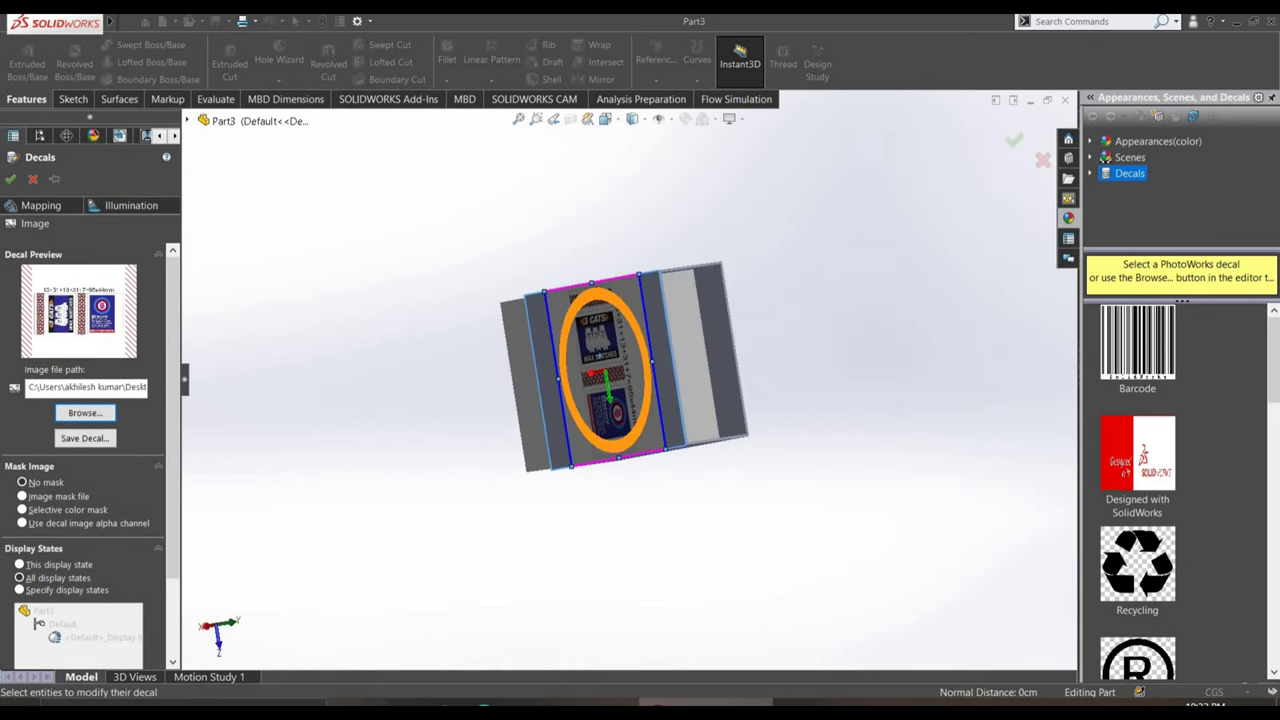
scroll(583, 492, "up", 3)
left_click_drag(645, 240, 600, 285)
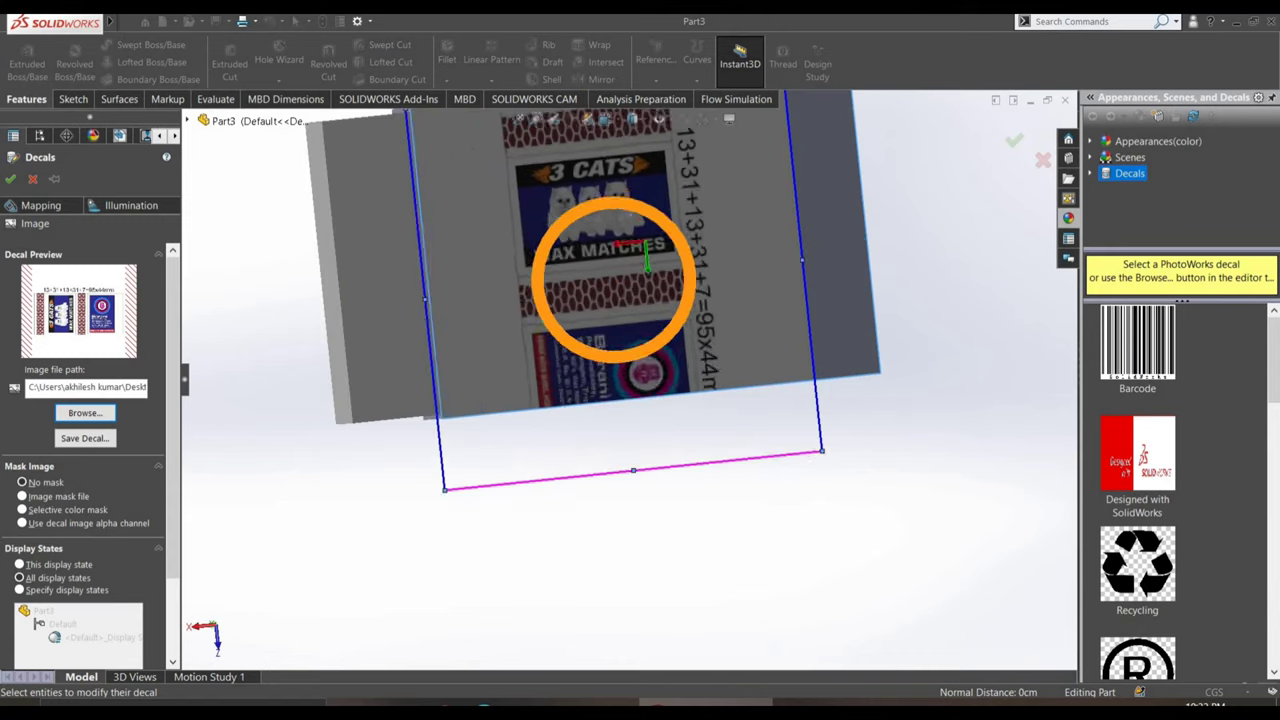
scroll(563, 337, "down", 2)
mouse_move(683, 435)
left_mouse_down()
mouse_move(622, 365)
mouse_move(633, 187)
left_mouse_up()
scroll(632, 186, "down", 2)
scroll(586, 177, "down", 3)
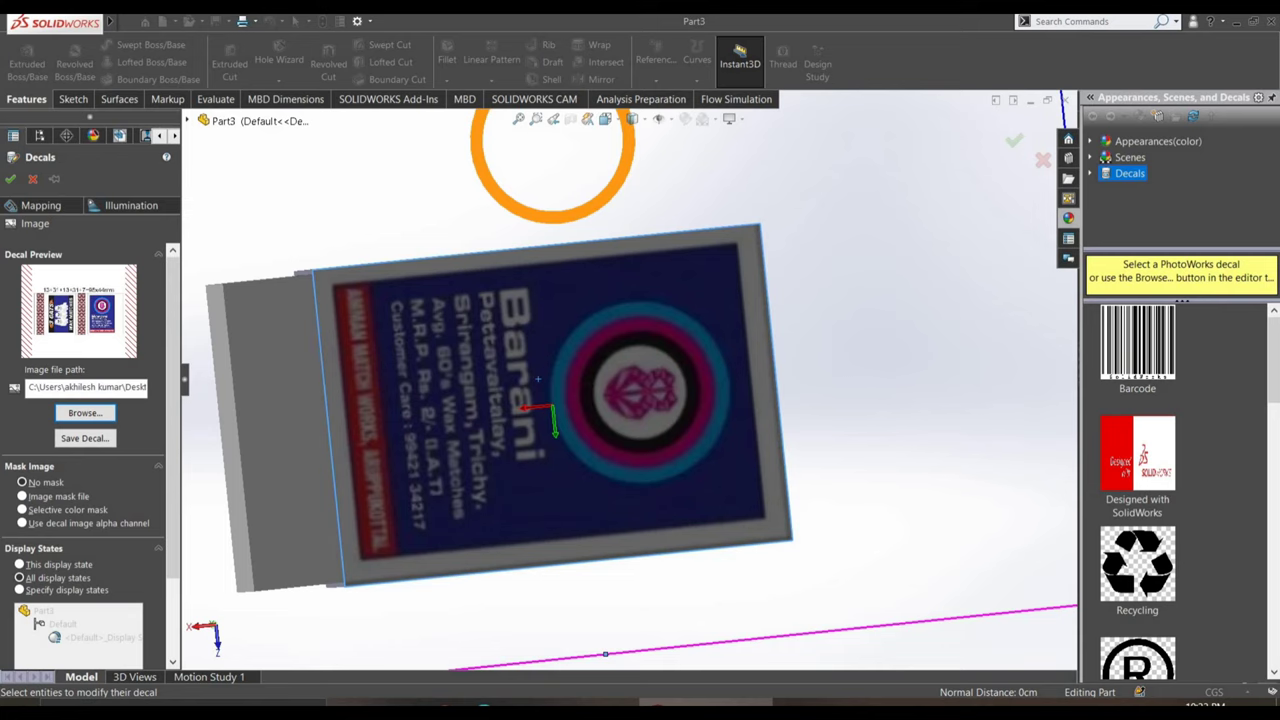
scroll(552, 160, "up", 2)
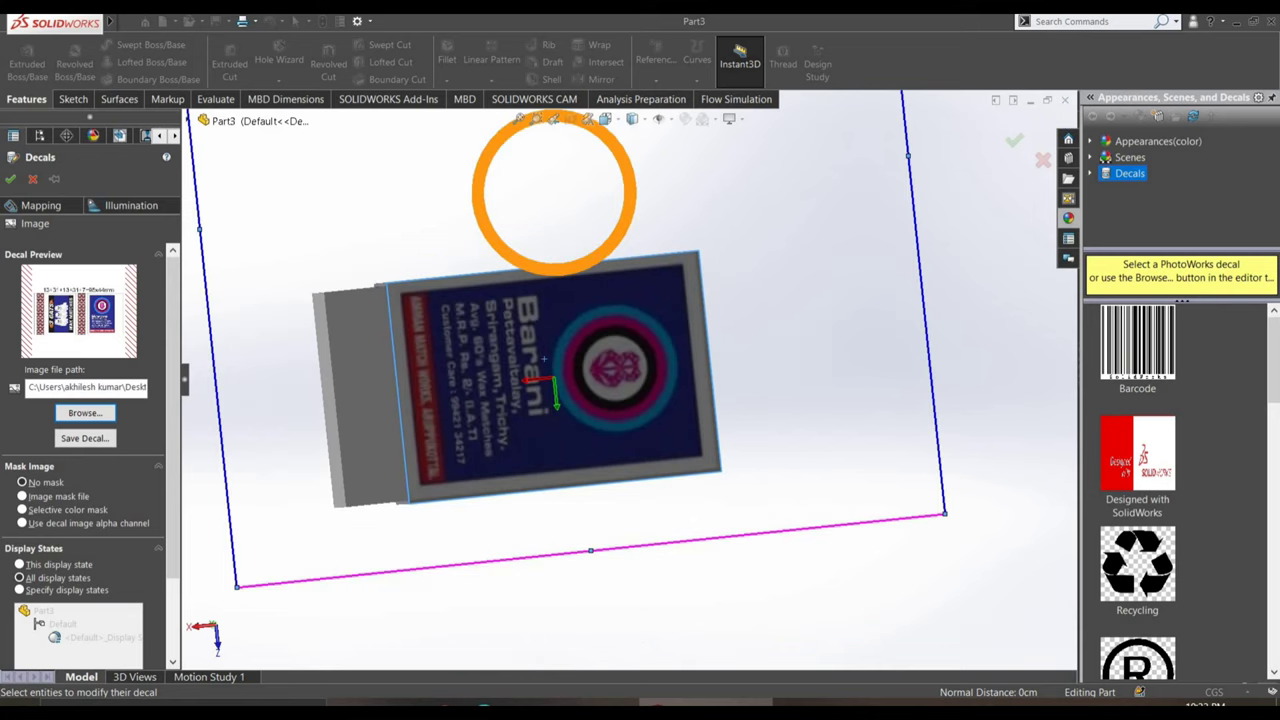
left_click(1014, 140)
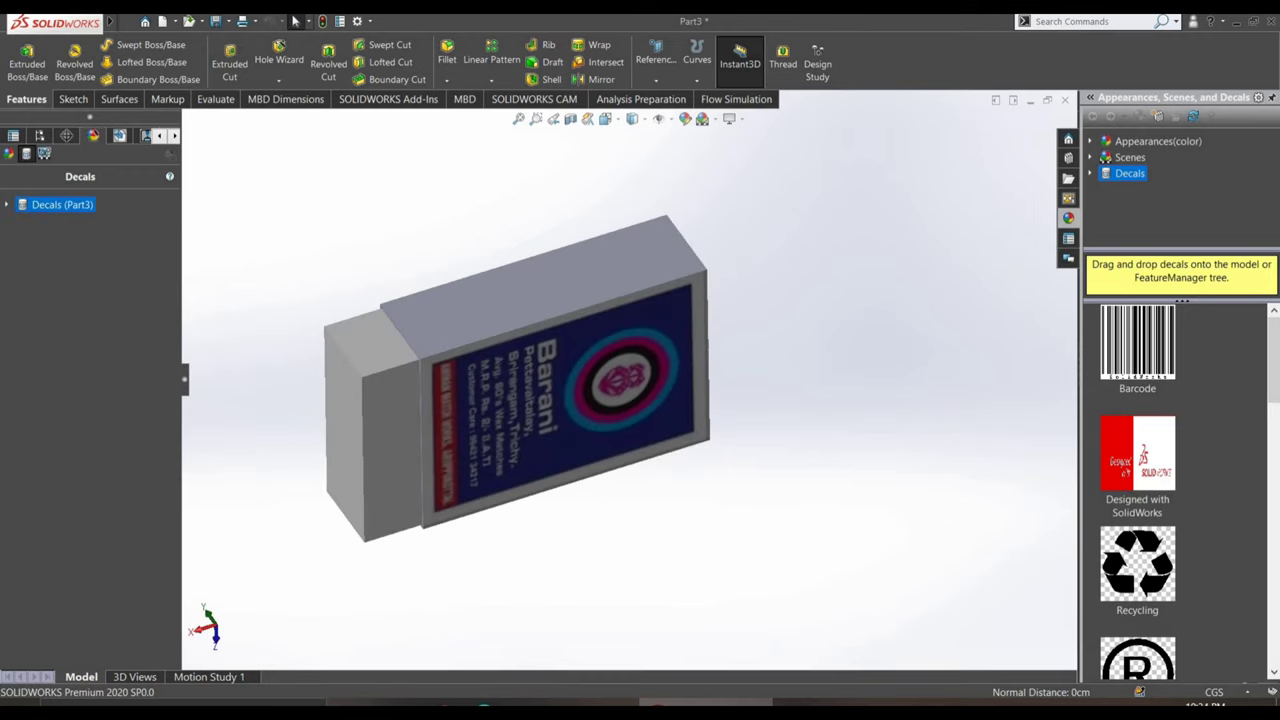
- Add a new decal from the Desktop image 'images (34)' on the box's long side face
left_click(7, 204)
left_click(72, 220)
right_click(60, 204)
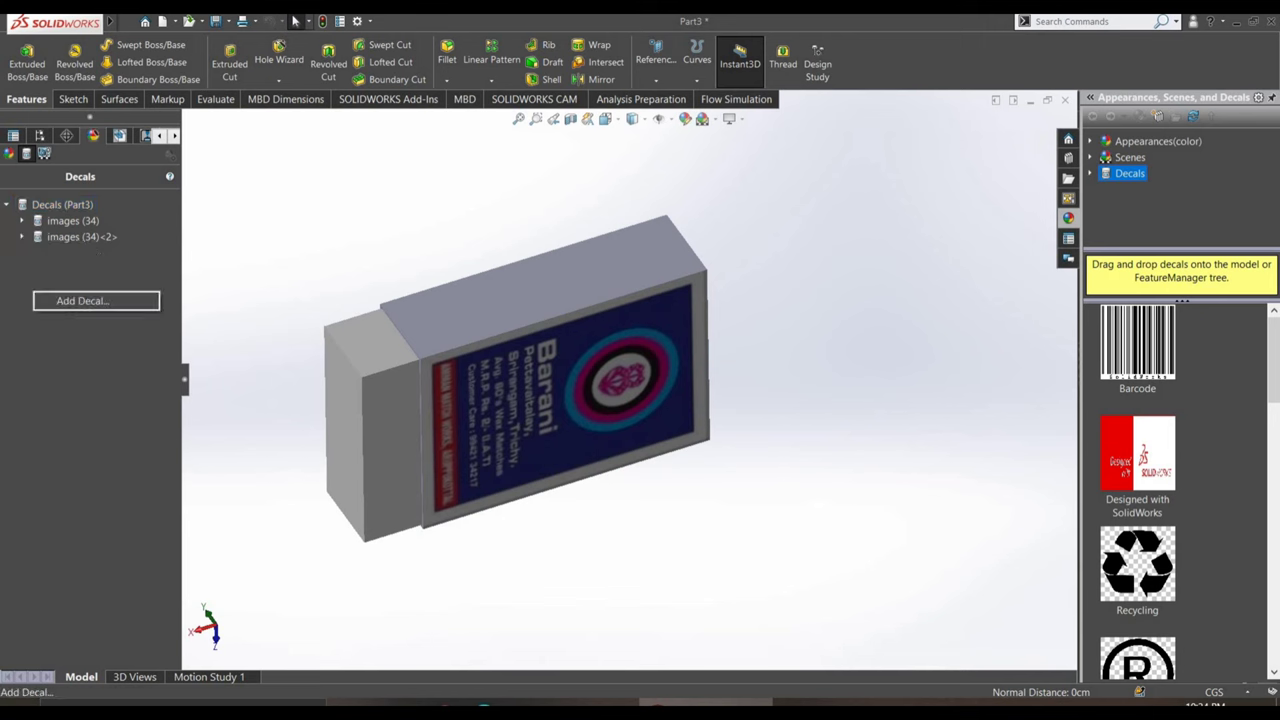
left_click(65, 302)
left_click(85, 533)
scroll(460, 340, "up", 3)
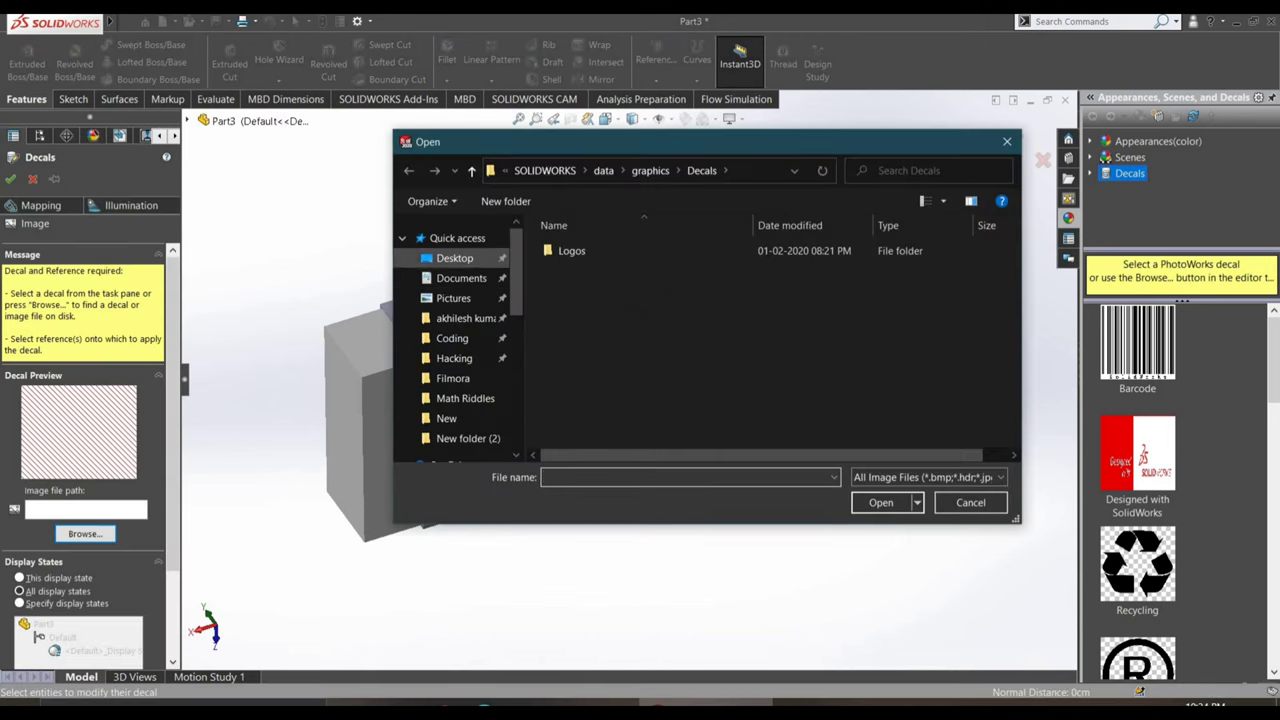
left_click(457, 257)
left_click(583, 366)
left_click(889, 500)
left_click(573, 390)
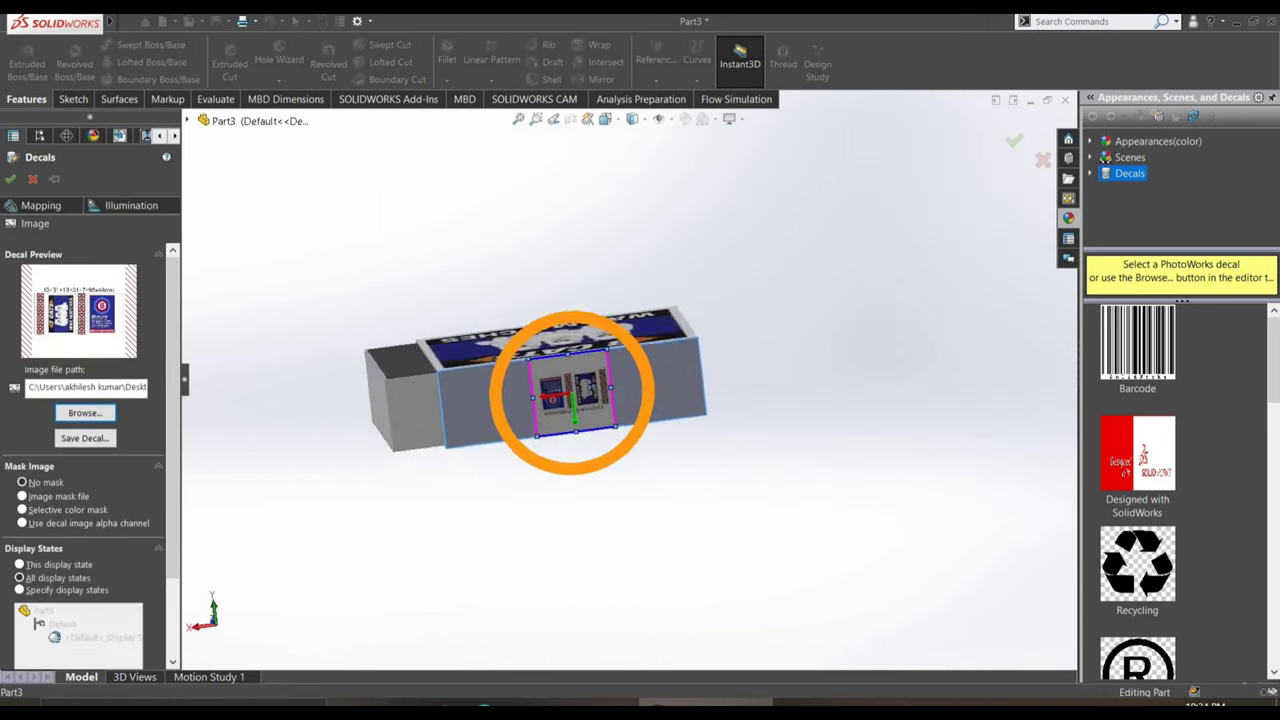
- Rotate the decal and enlarge it across the side face
scroll(573, 385, "down", 5)
right_click_drag(560, 337, 560, 350)
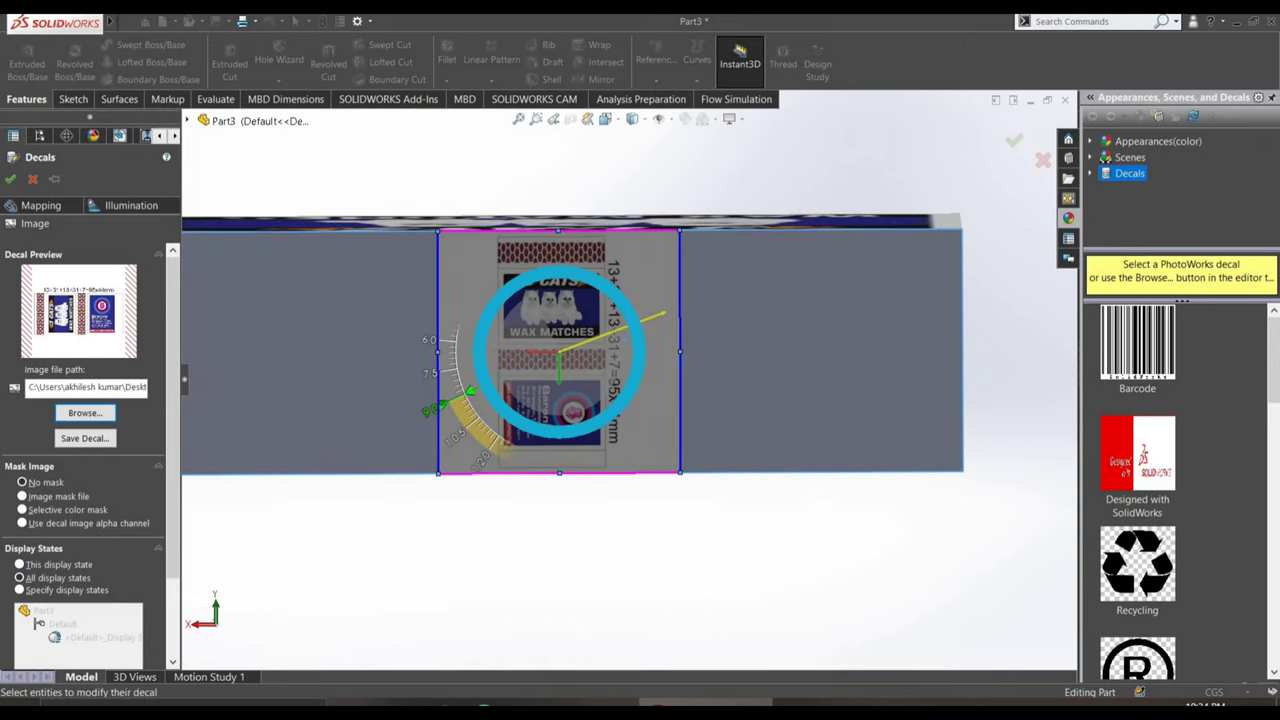
left_click_drag(540, 338, 765, 550)
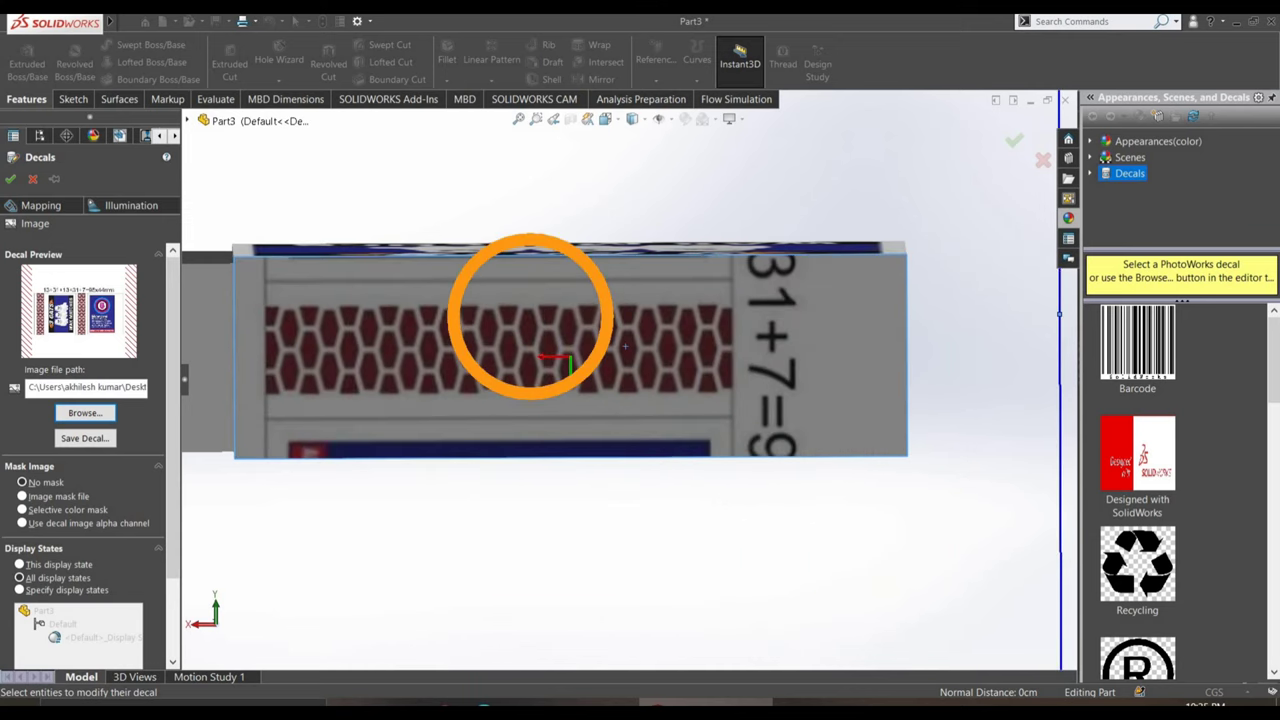
scroll(601, 361, "up", 5)
scroll(601, 361, "down", 5)
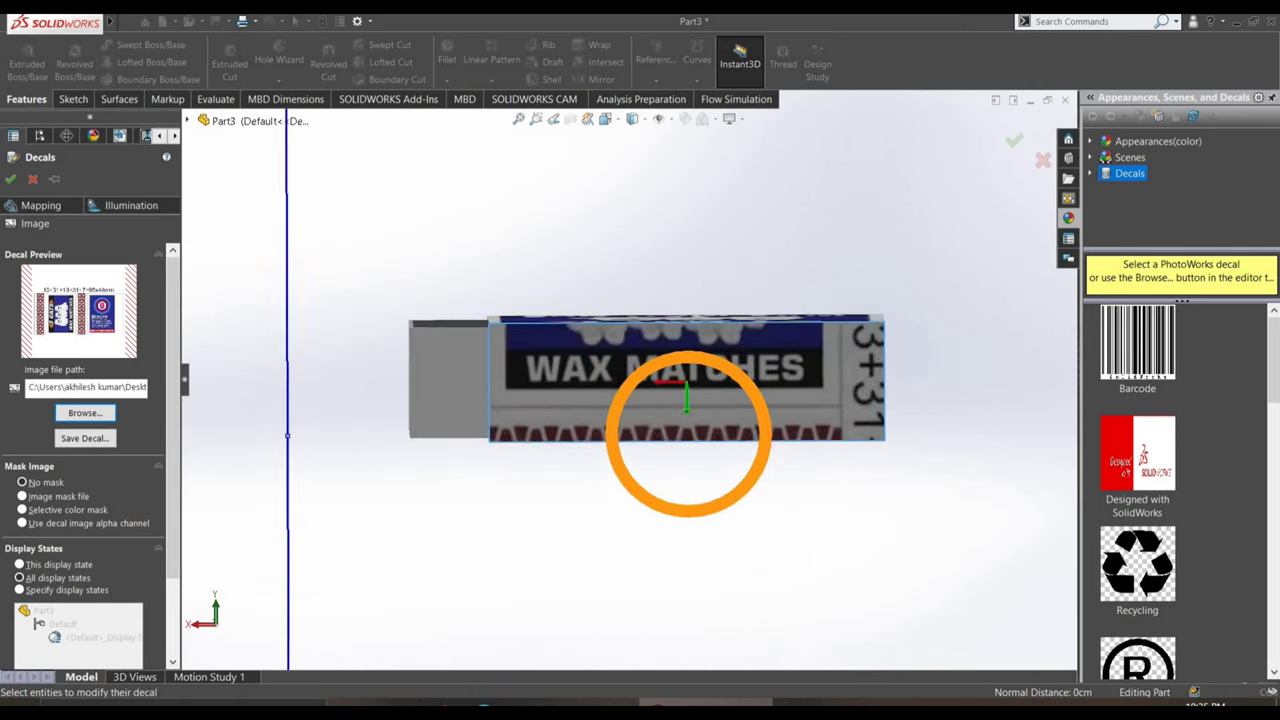
scroll(646, 349, "up", 3)
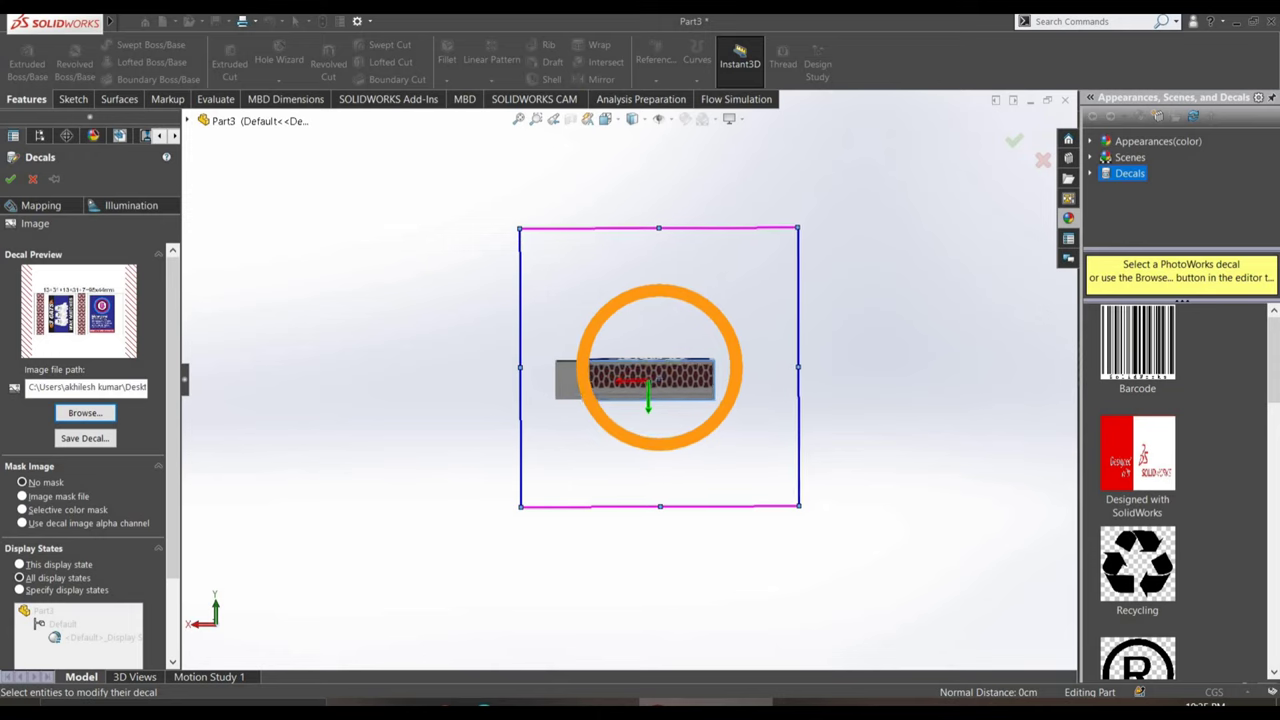
scroll(617, 394, "down", 2)
scroll(555, 423, "down", 3)
- Shift the decal so the maroon hexagon striker strip fills the side face
middle_click_drag(548, 462, 578, 381)
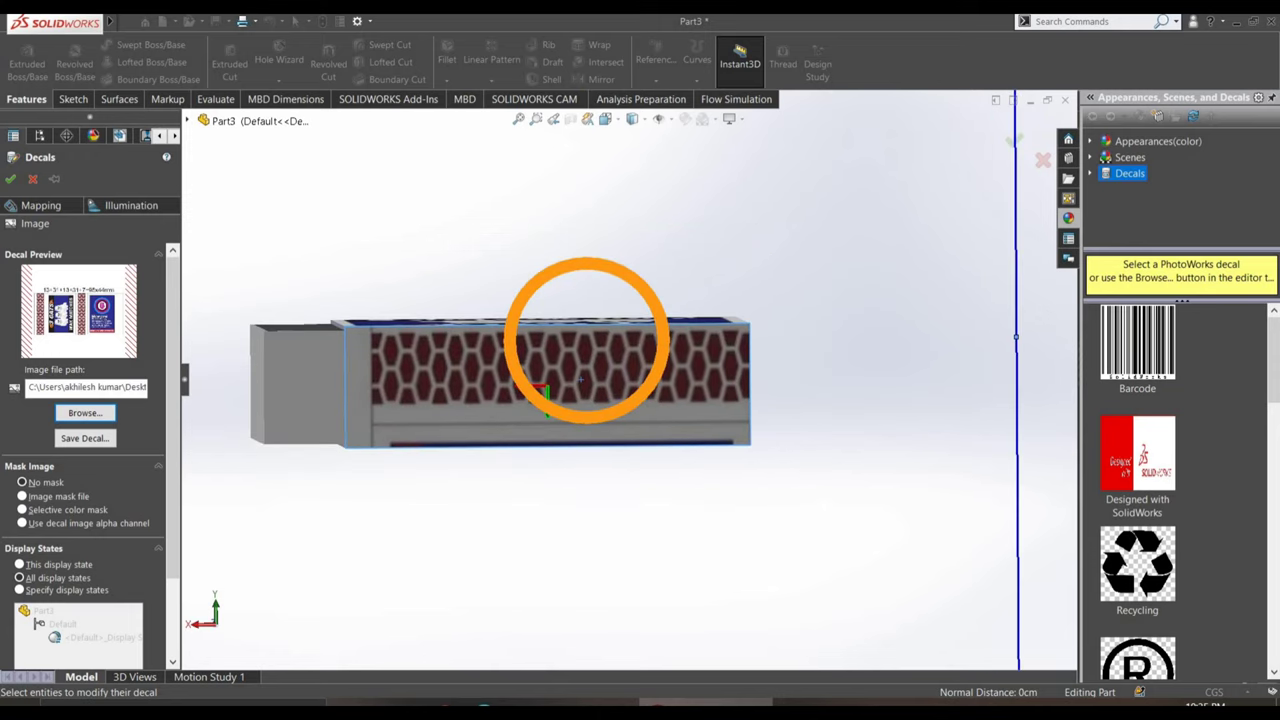
scroll(600, 368, "up", 3)
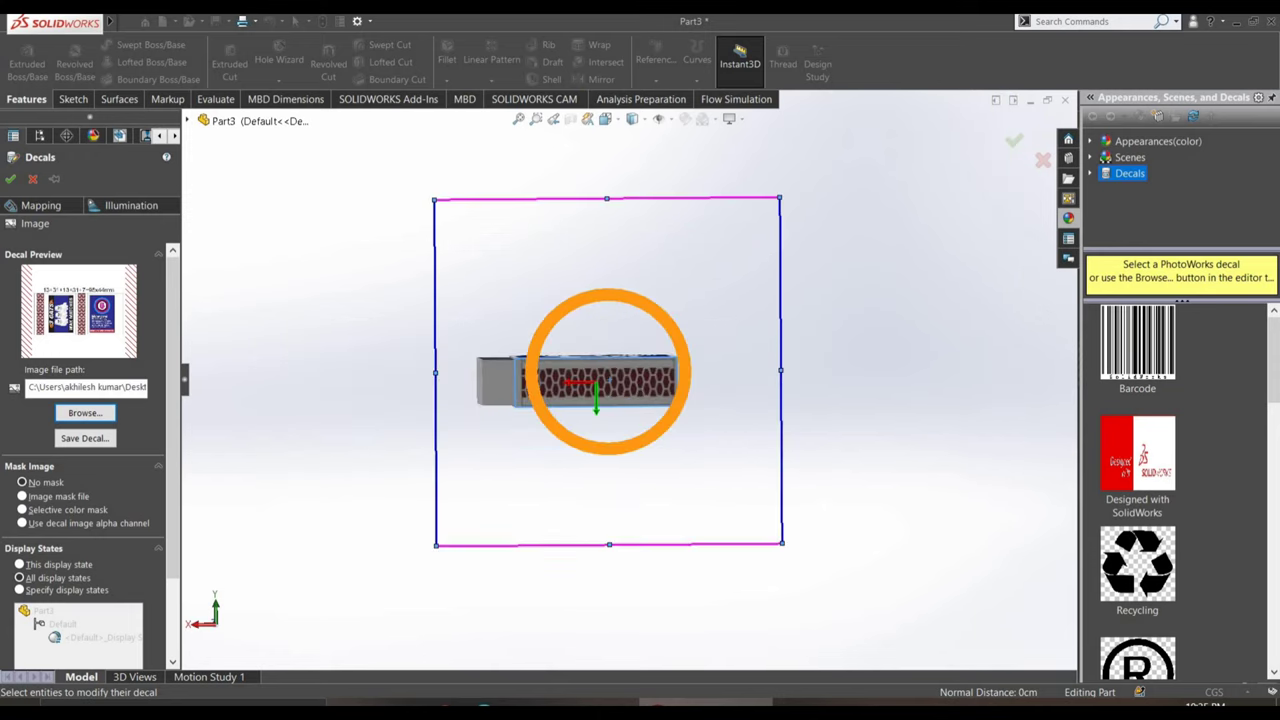
scroll(594, 377, "down", 3)
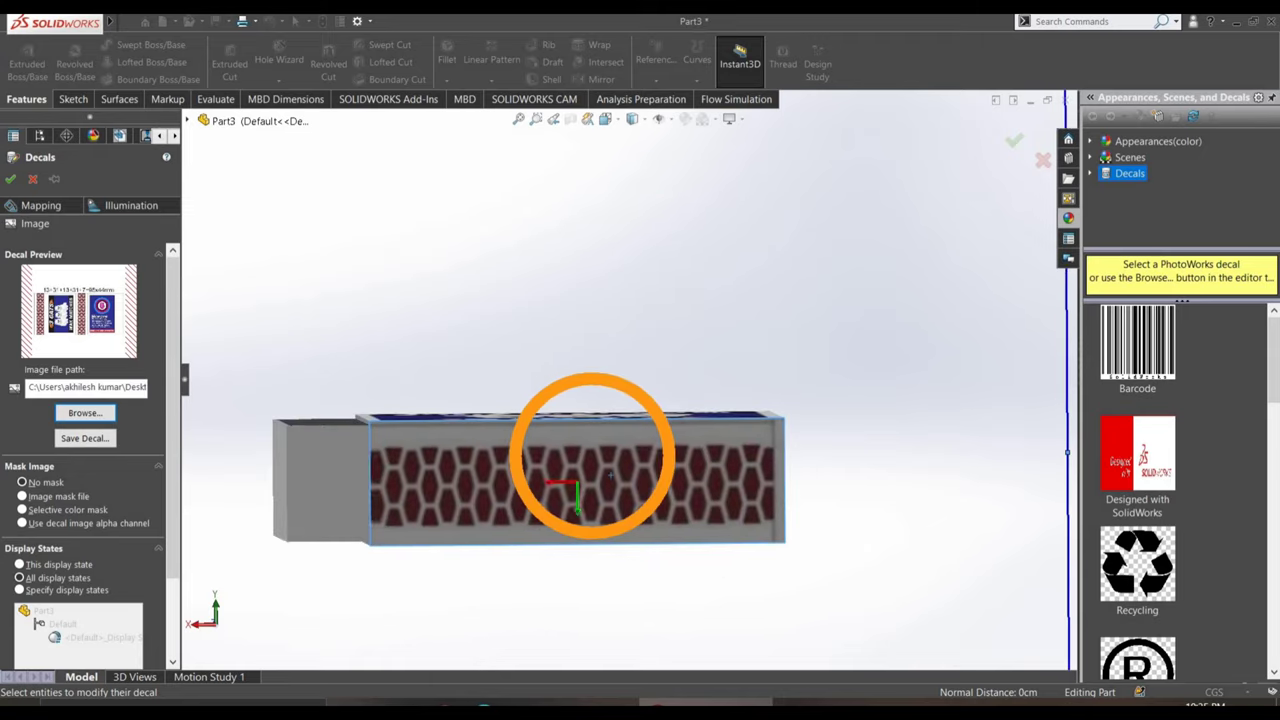
scroll(605, 440, "up", 3)
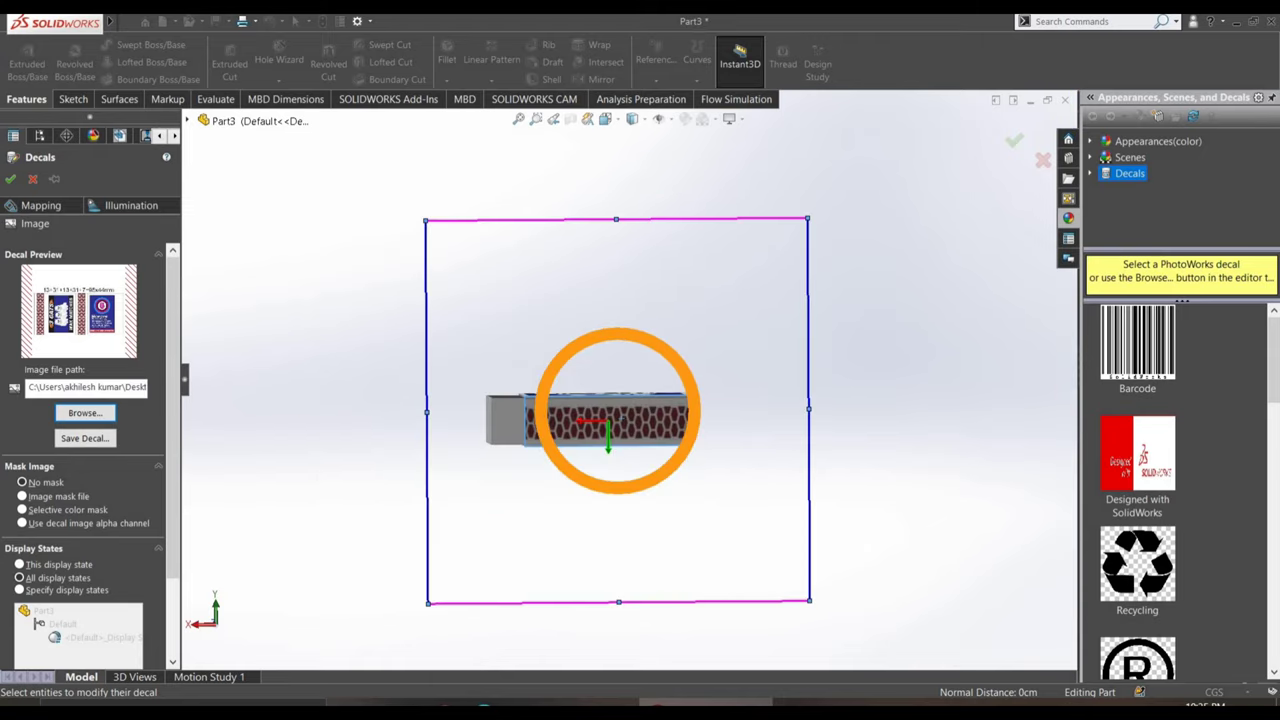
scroll(610, 400, "down", 3)
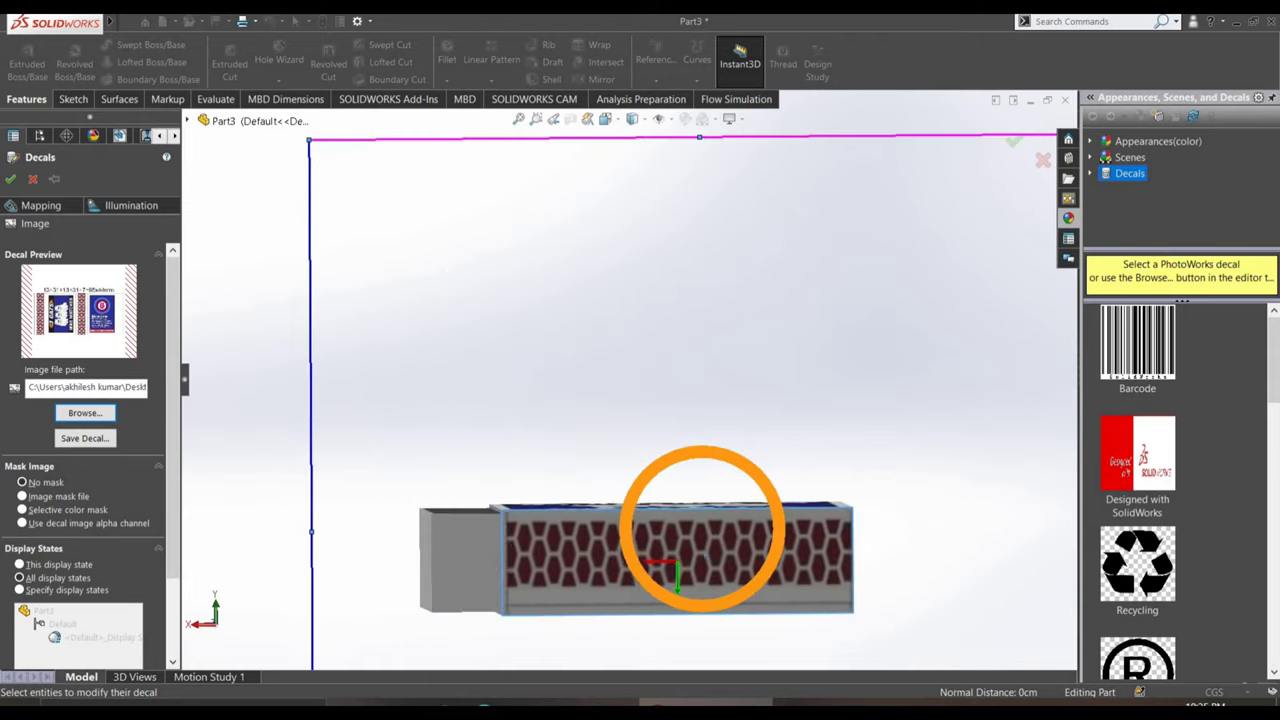
left_click_drag(698, 528, 702, 536)
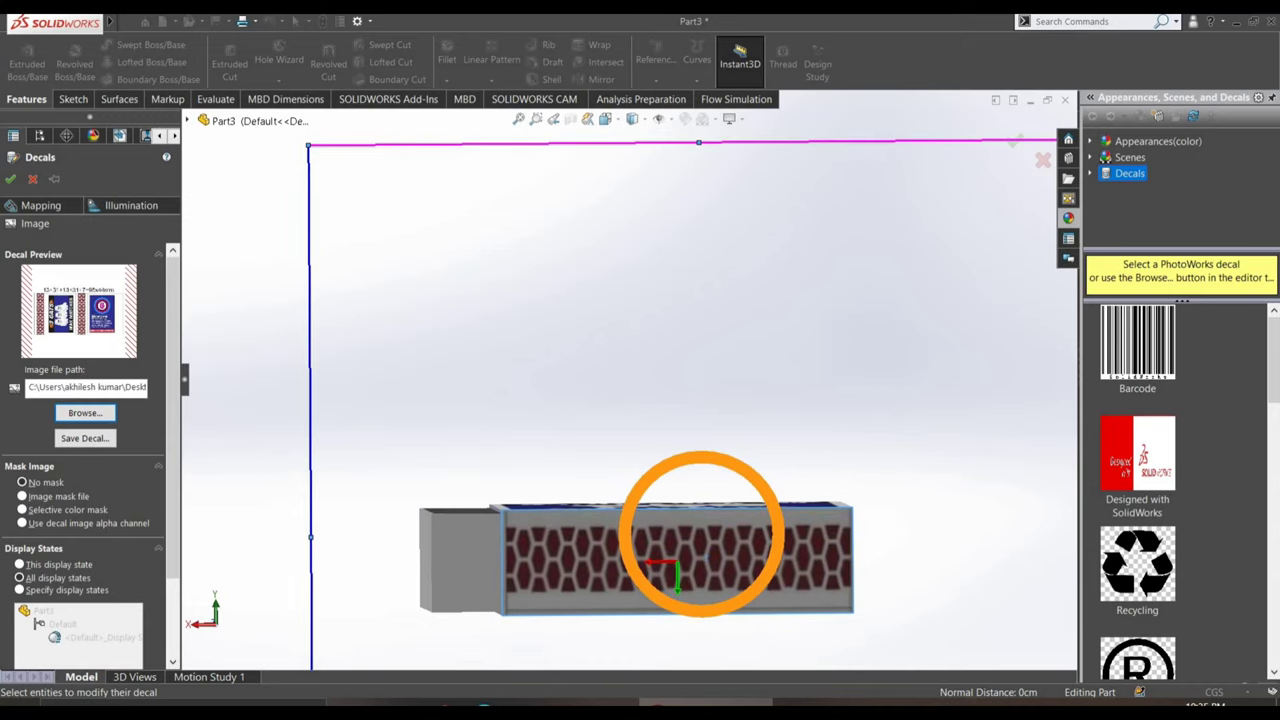
scroll(695, 523, "up", 1)
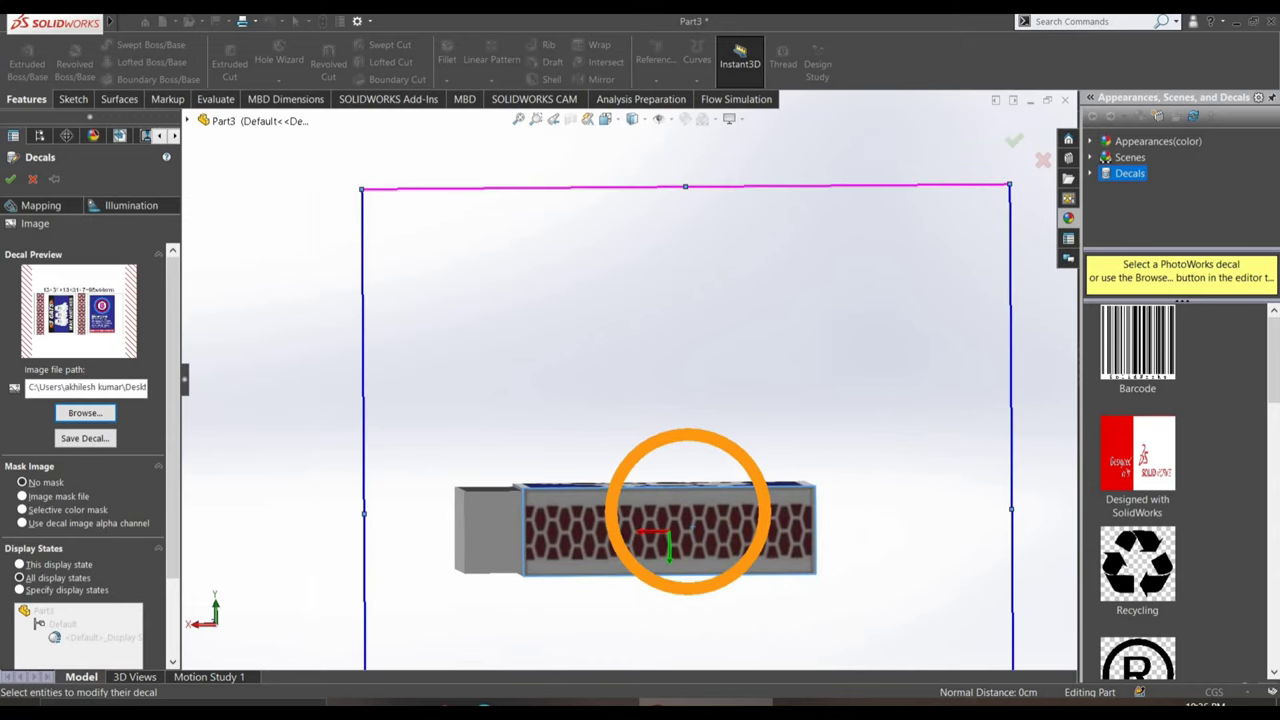
scroll(600, 460, "down", 3)
mouse_move(570, 425)
left_mouse_down()
mouse_move(586, 409)
mouse_move(580, 420)
left_mouse_up()
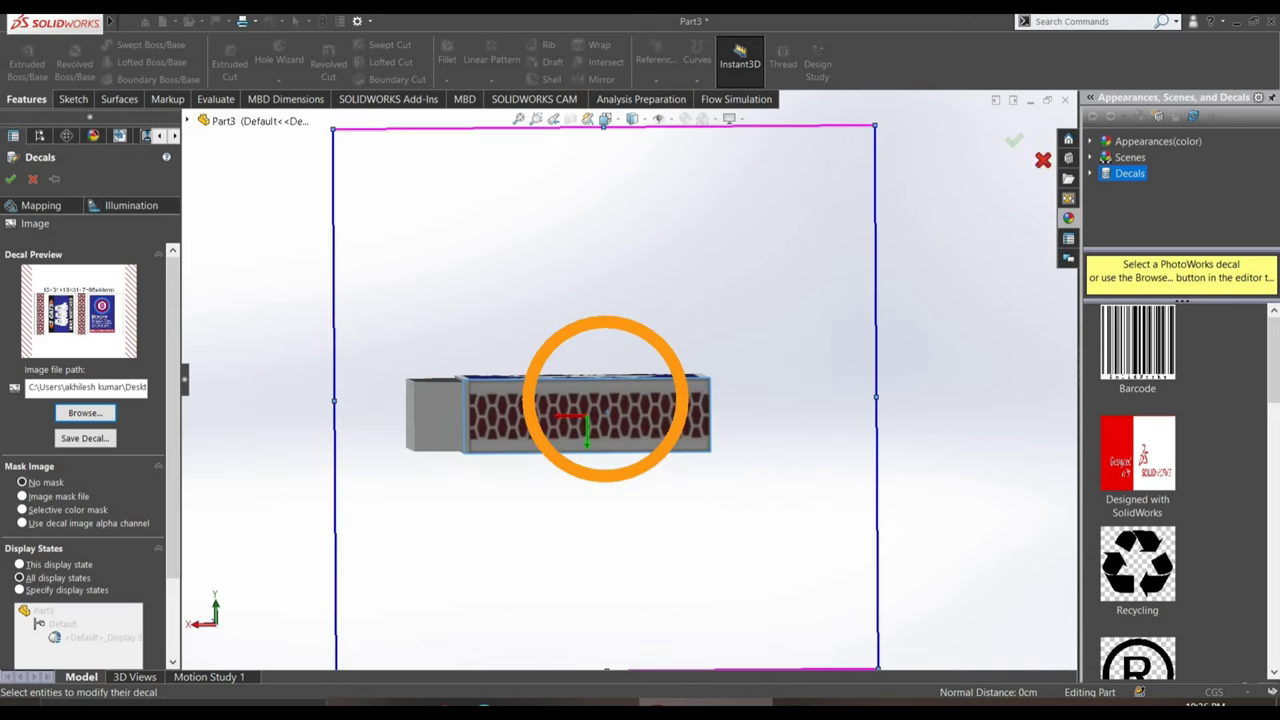
- Add another decal from the Desktop label image on the matchbox's opposite long side
middle_click_drag(560, 420, 560, 300)
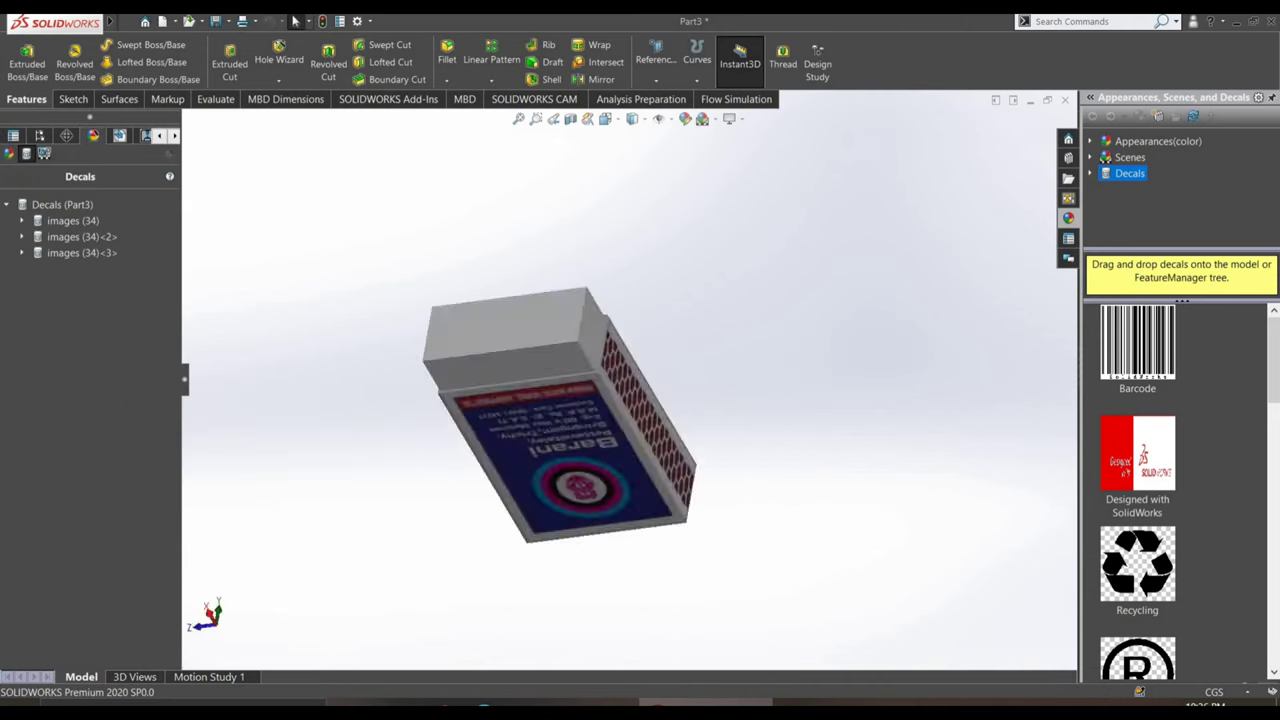
left_click(105, 440)
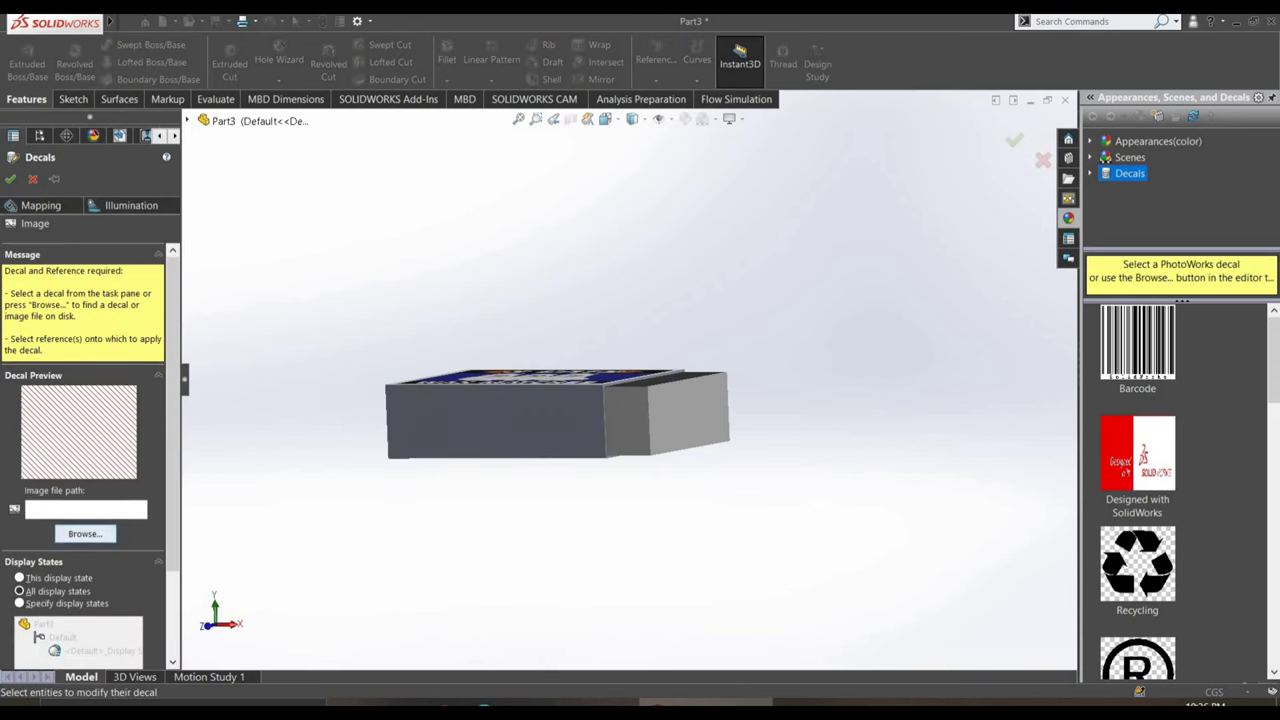
left_click(86, 534)
left_click(440, 218)
double_click(582, 362)
left_click(496, 420)
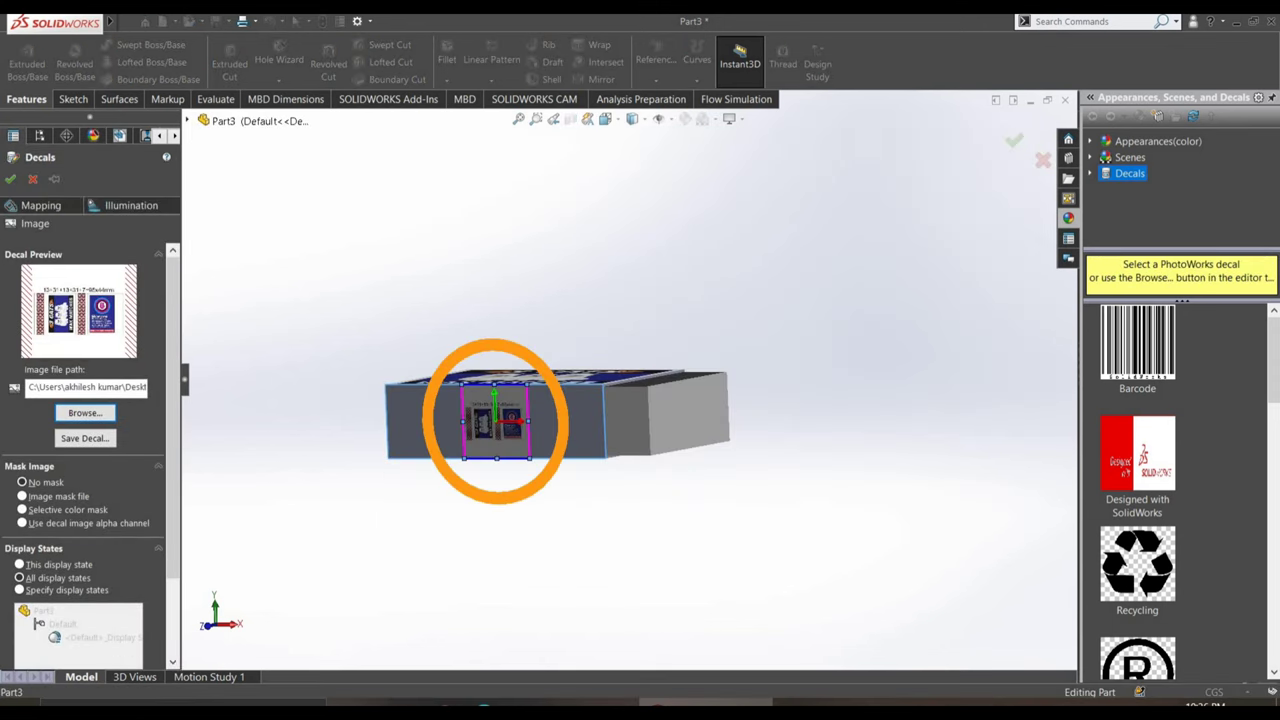
- Rotate the new decal roughly 90° on that side face
middle_click_drag(496, 420, 526, 422)
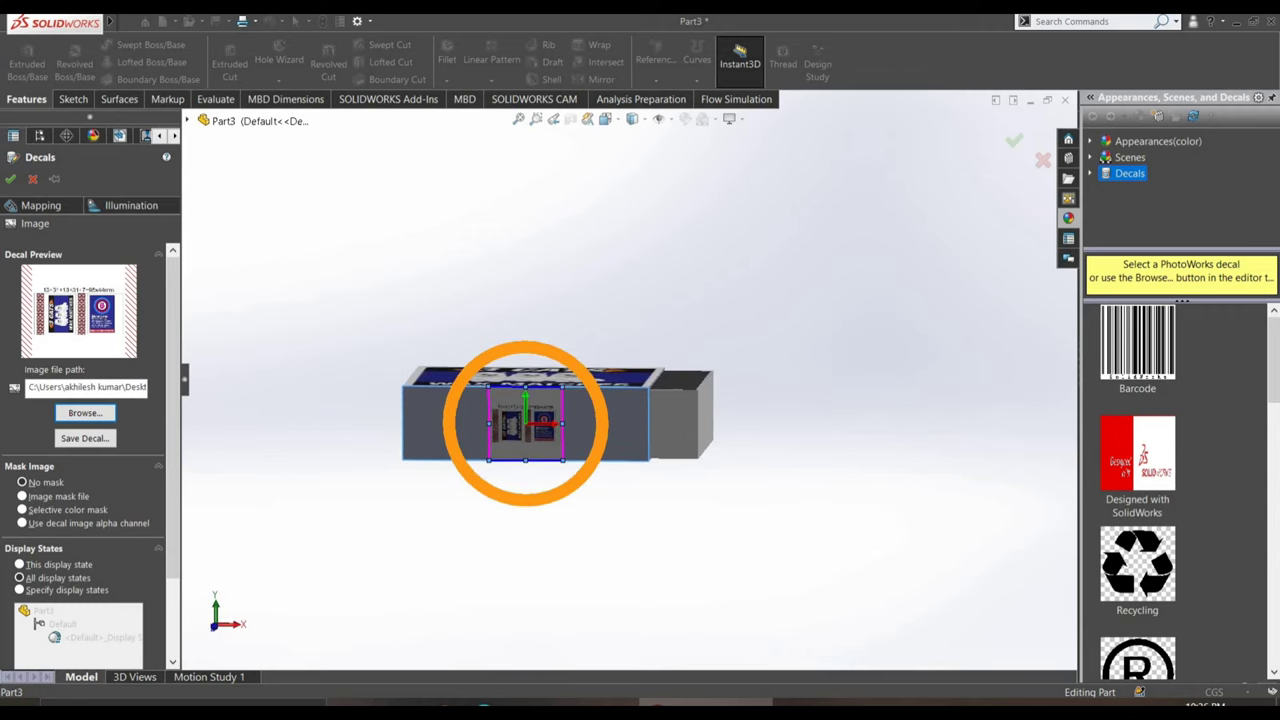
mouse_move(525, 422)
left_mouse_down()
mouse_move(588, 484)
mouse_move(601, 398)
left_mouse_up()
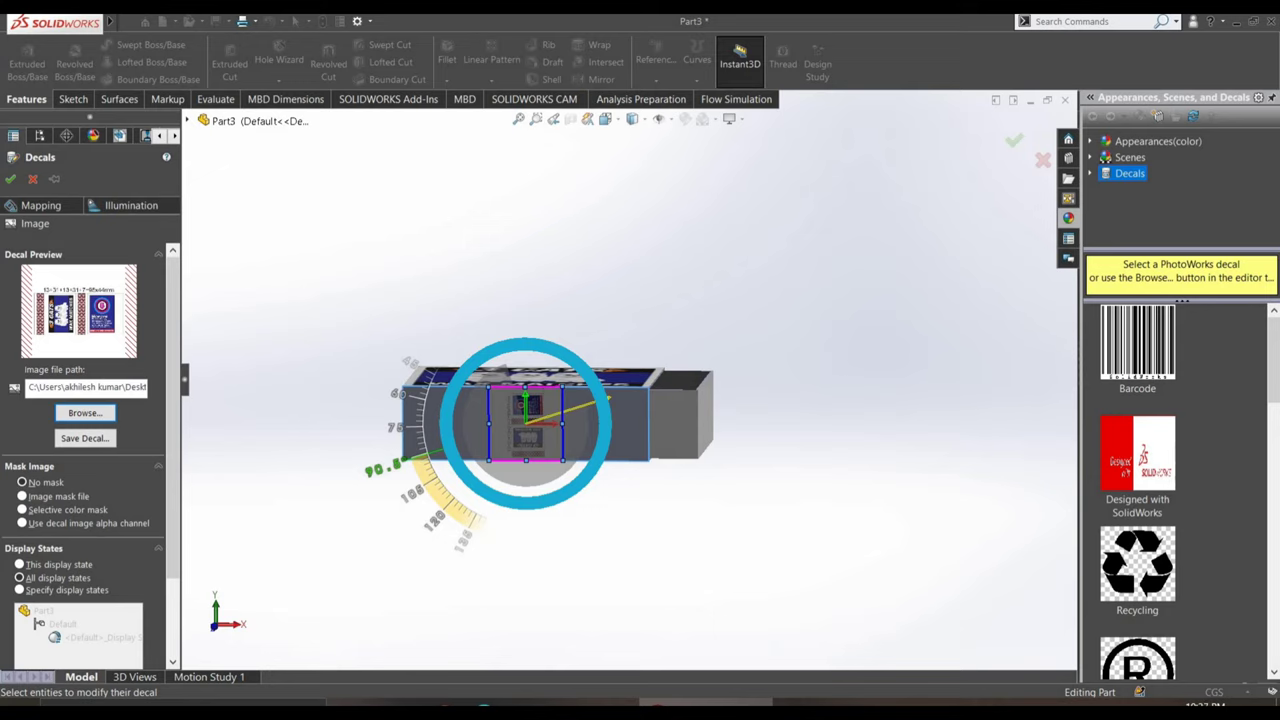
left_click_drag(606, 398, 606, 400)
scroll(526, 423, "down", 1)
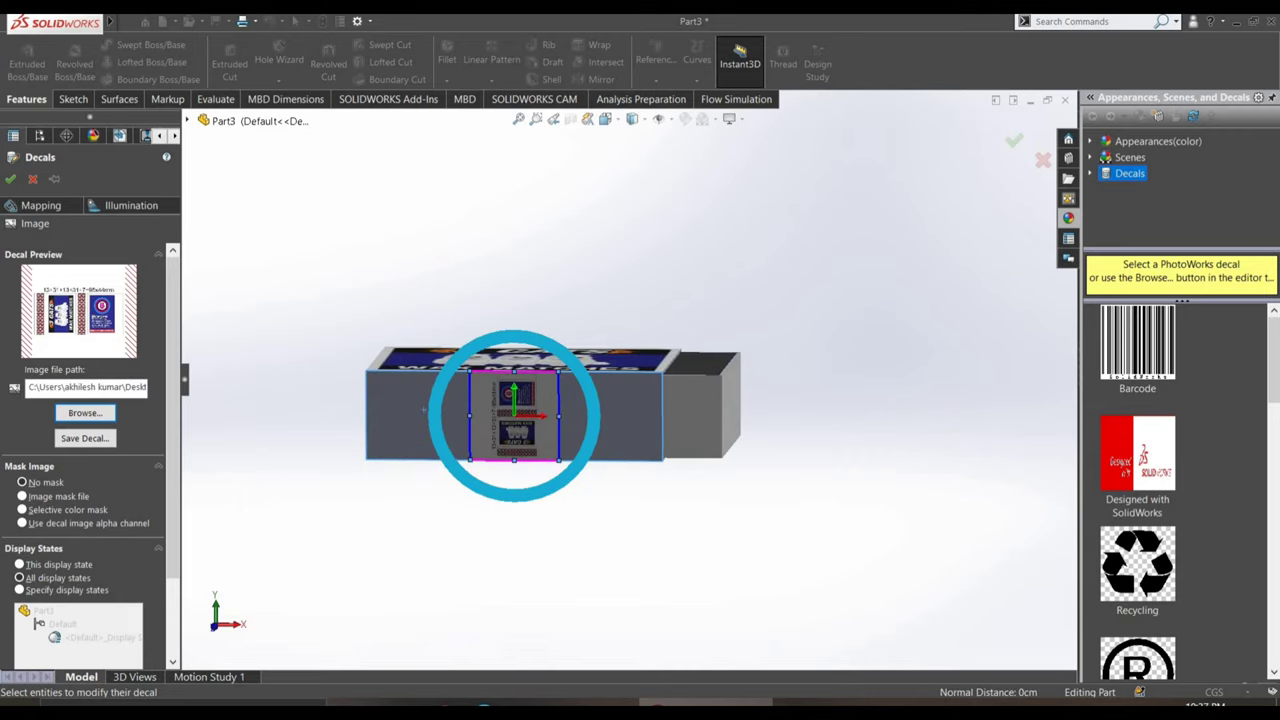
left_click_drag(514, 415, 578, 477)
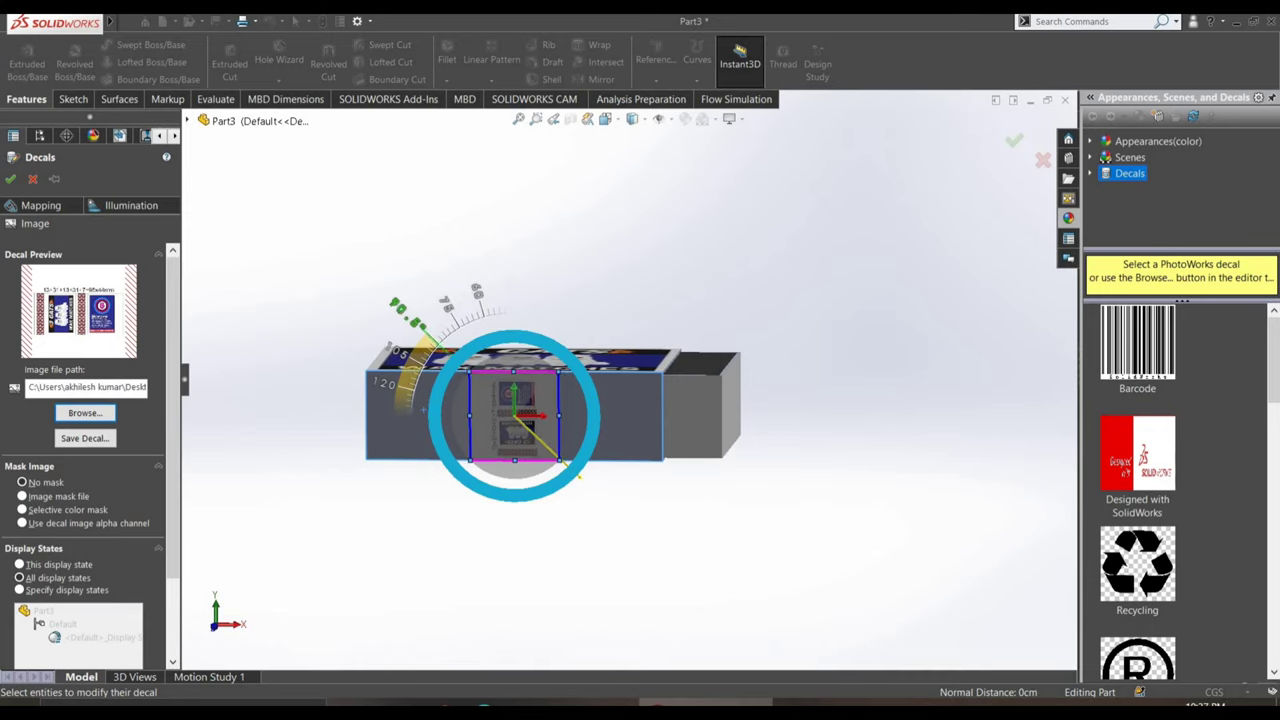
mouse_move(577, 477)
left_mouse_down()
mouse_move(566, 472)
mouse_move(668, 544)
mouse_move(664, 558)
left_mouse_up()
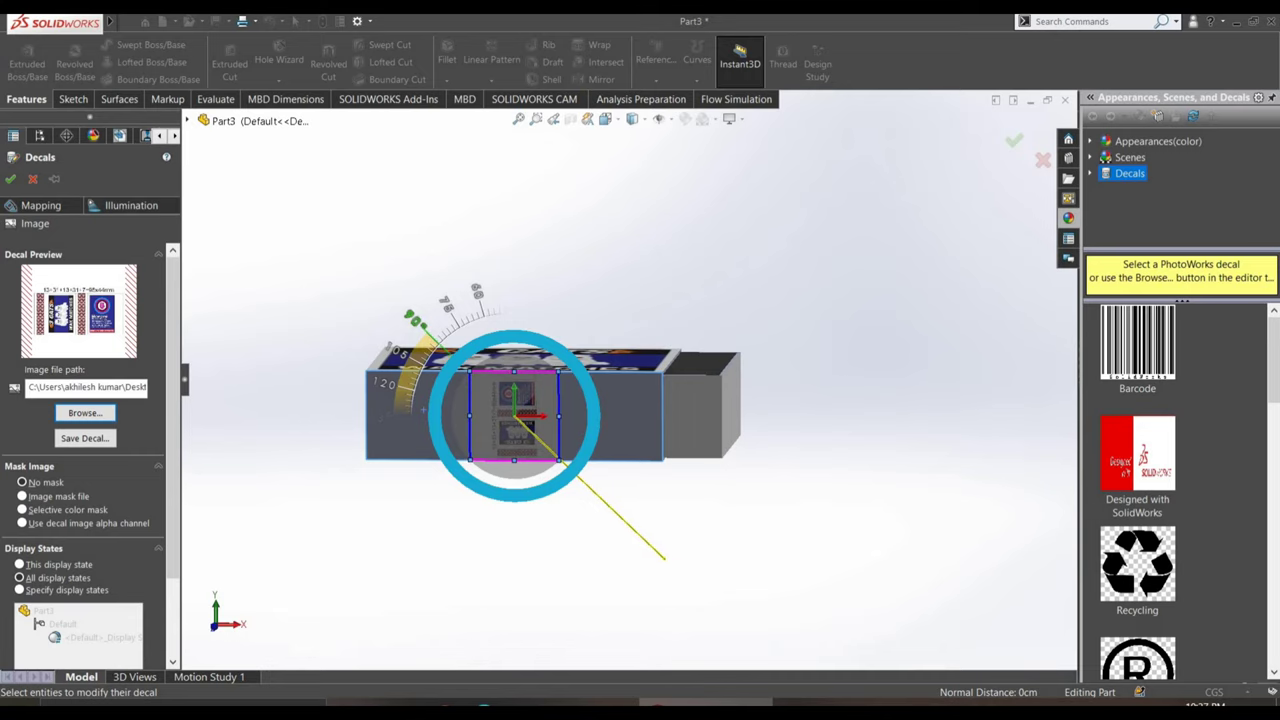
scroll(512, 412, "down", 2)
- Enlarge and stretch the decal over the side face so the hexagons cover it
scroll(481, 322, "down", 3)
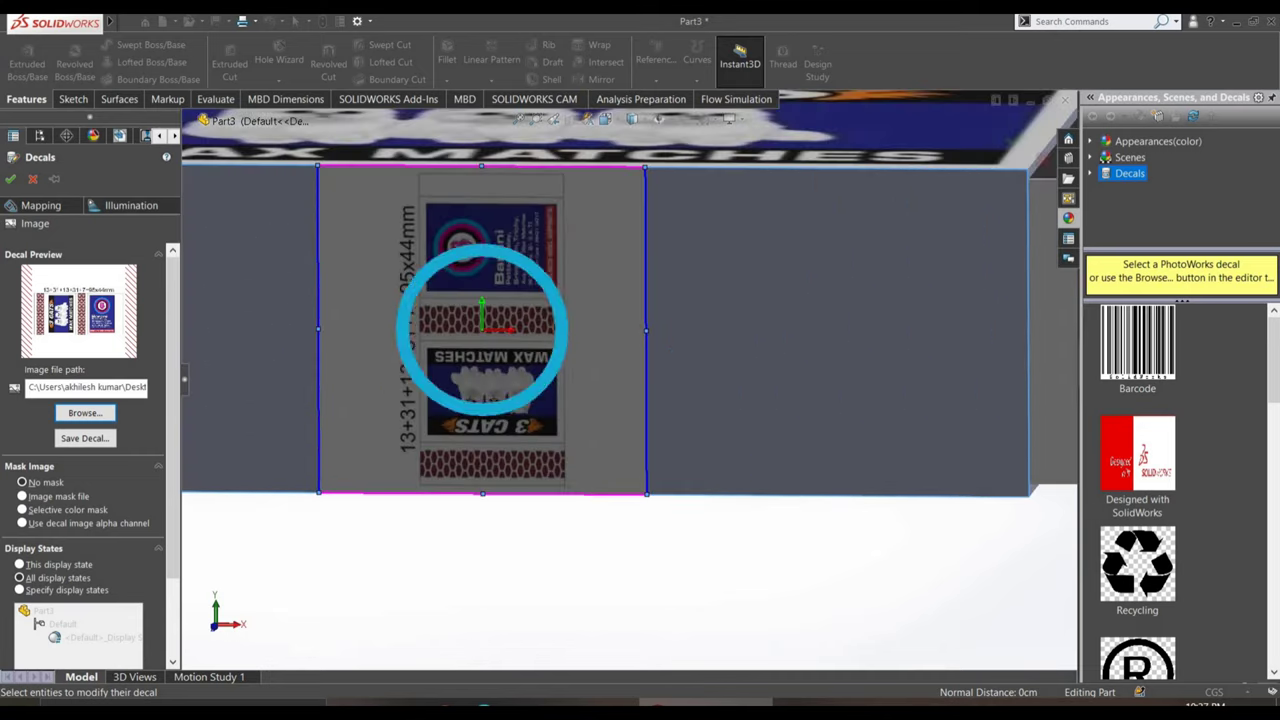
left_click_drag(481, 330, 752, 595)
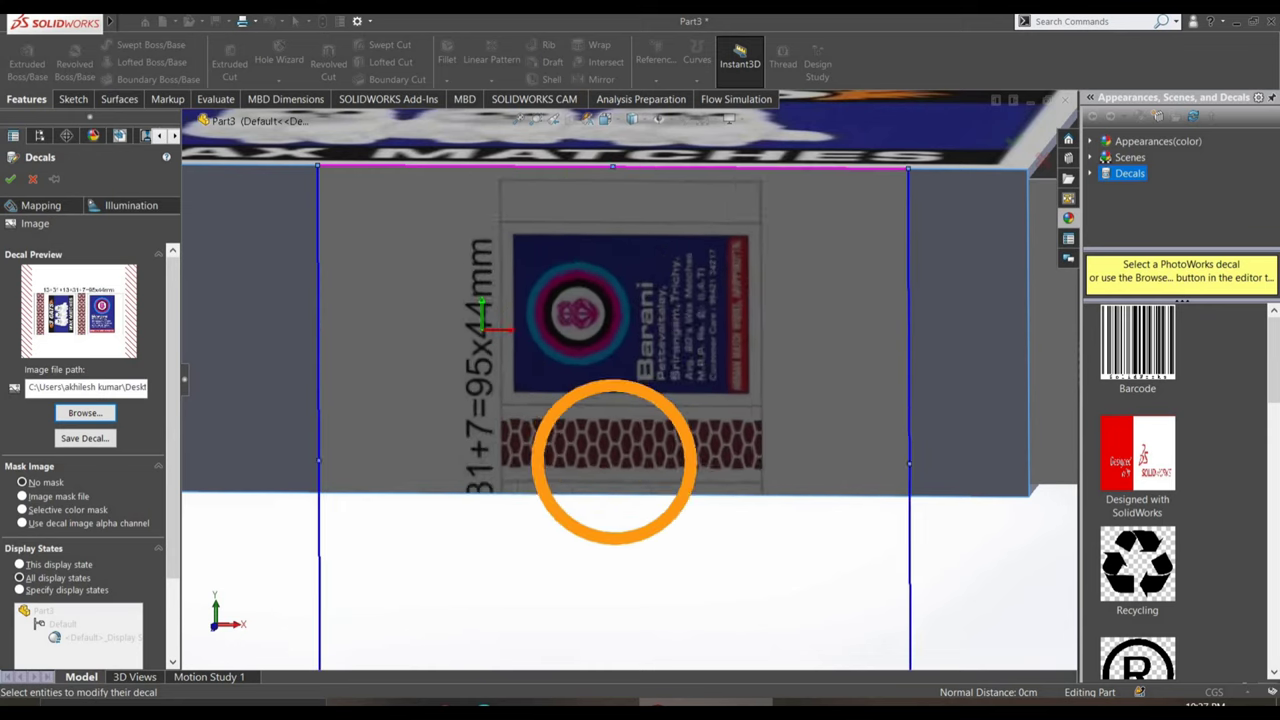
scroll(629, 382, "up", 4)
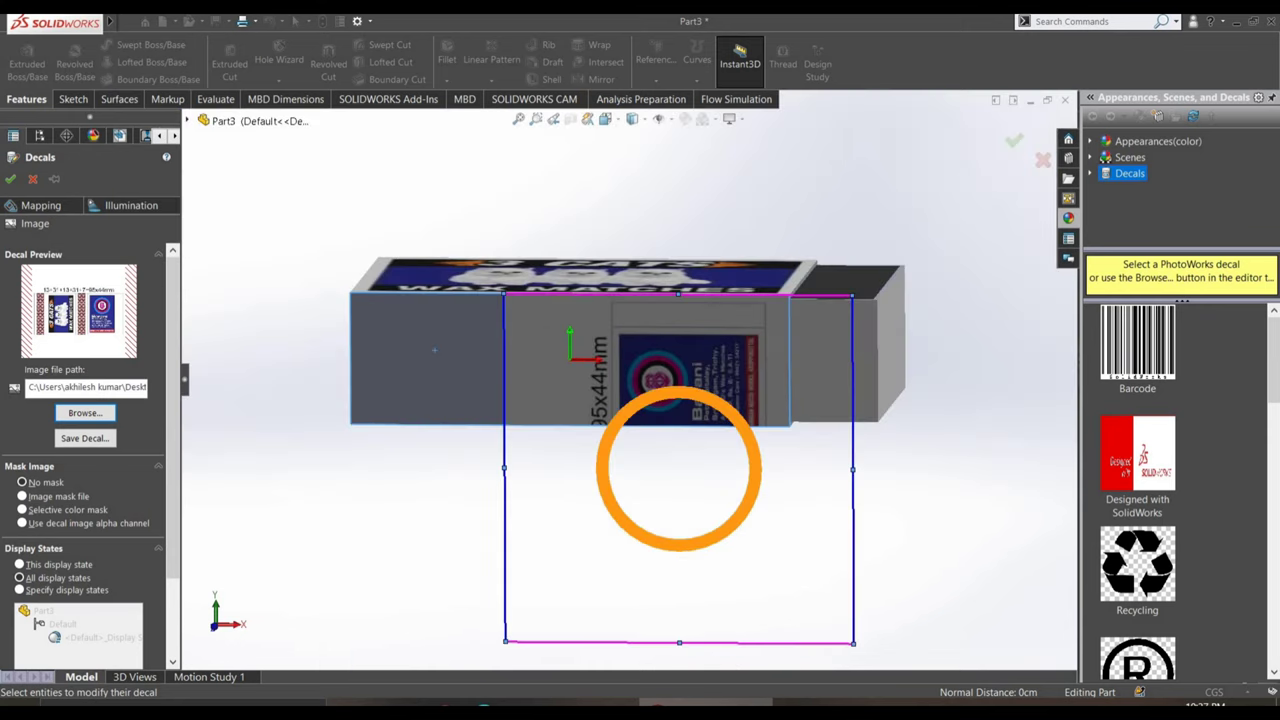
left_click_drag(679, 468, 490, 280)
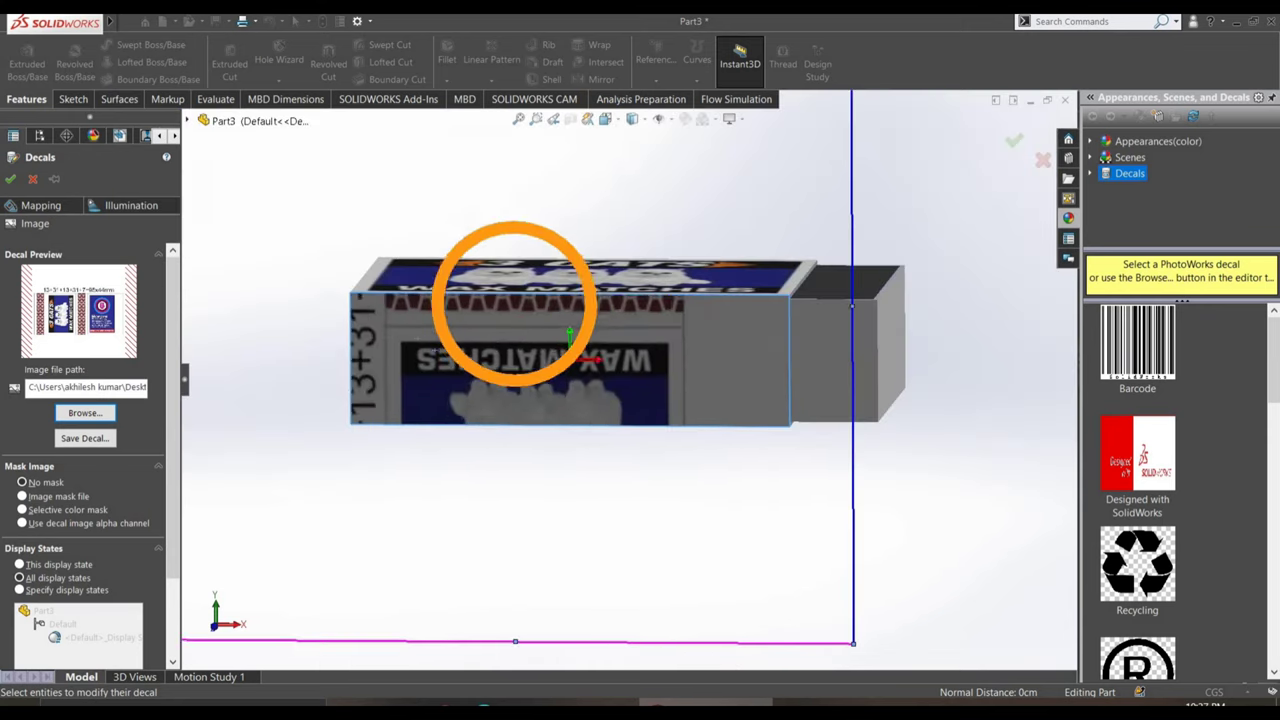
scroll(520, 300, "up", 2)
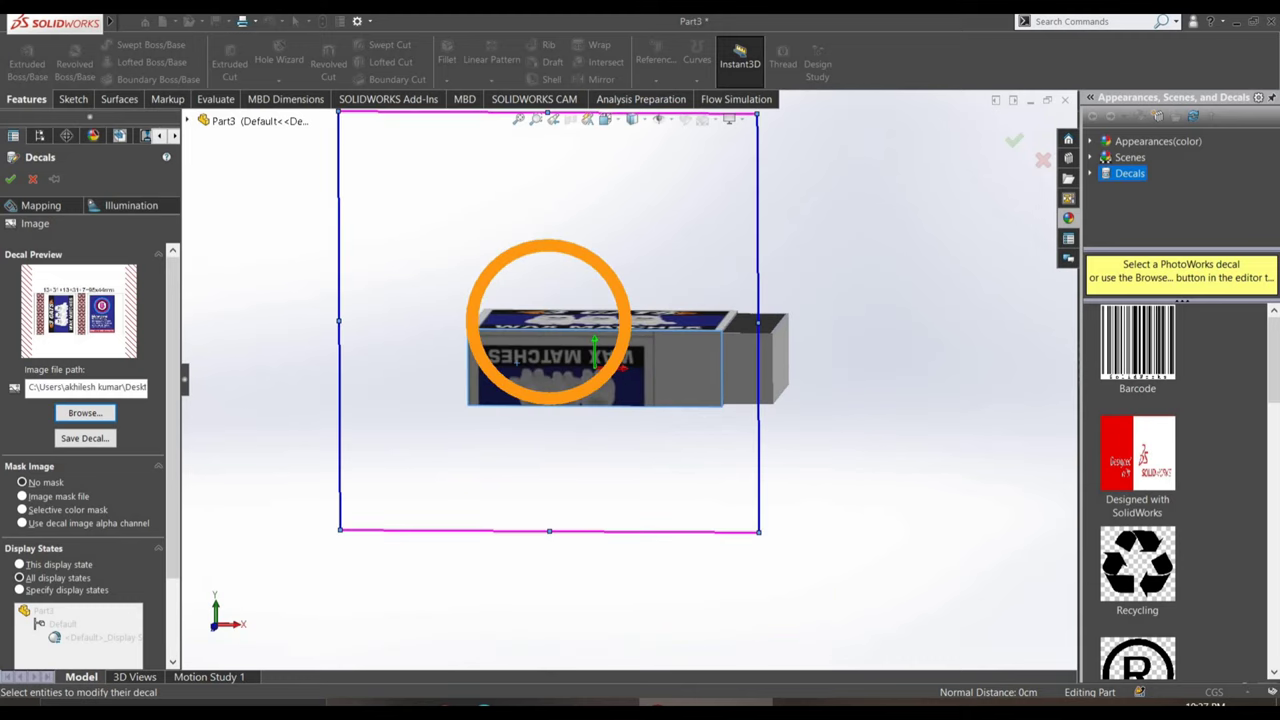
left_click_drag(548, 322, 592, 365)
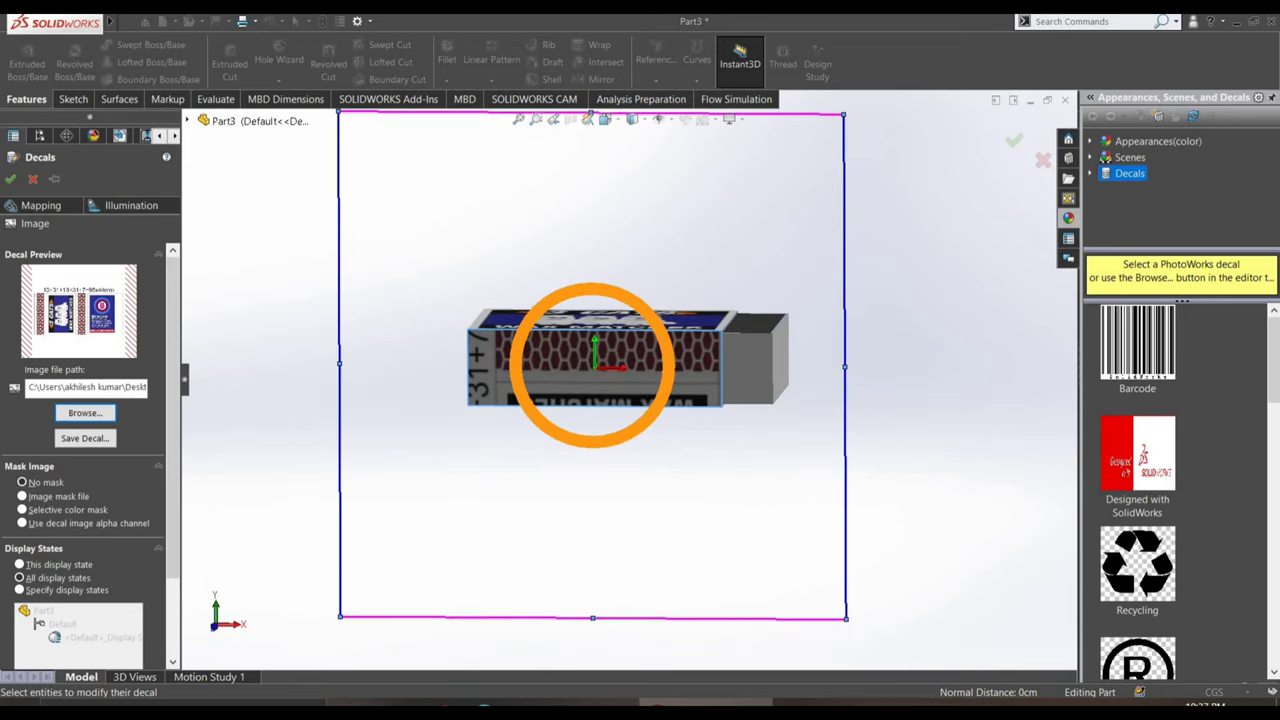
scroll(592, 365, "up", 1)
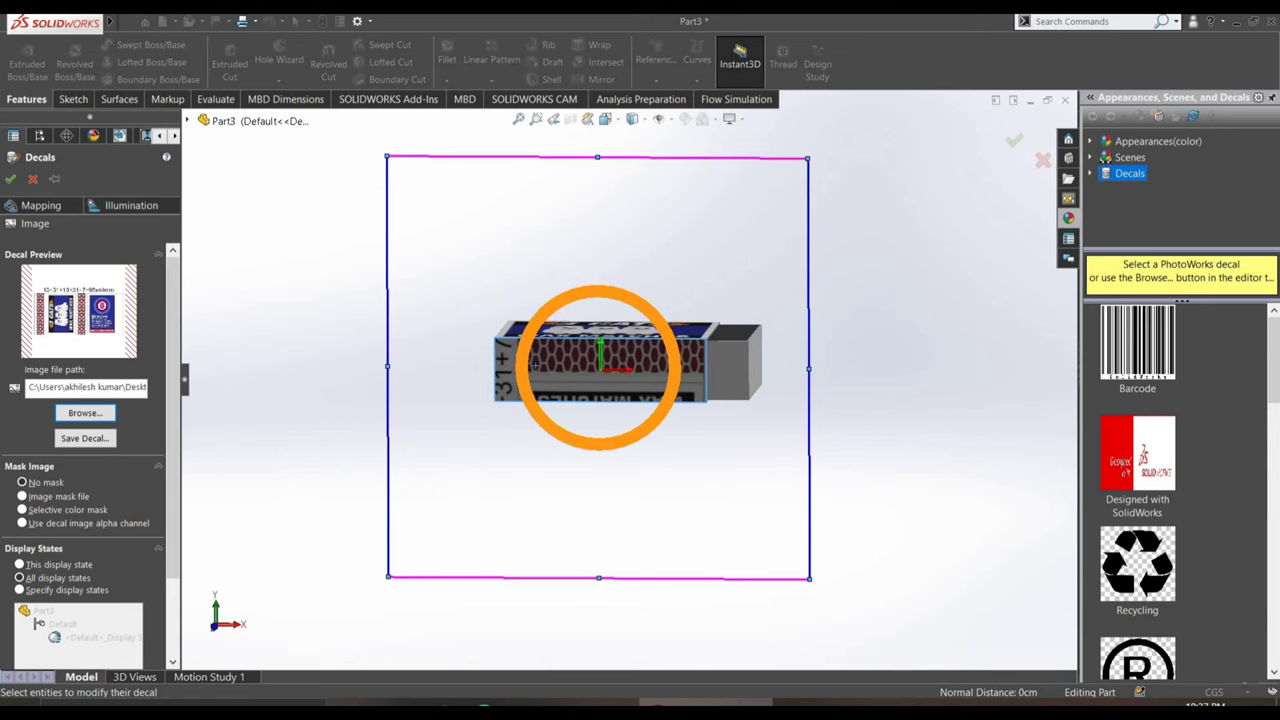
scroll(590, 385, "down", 3)
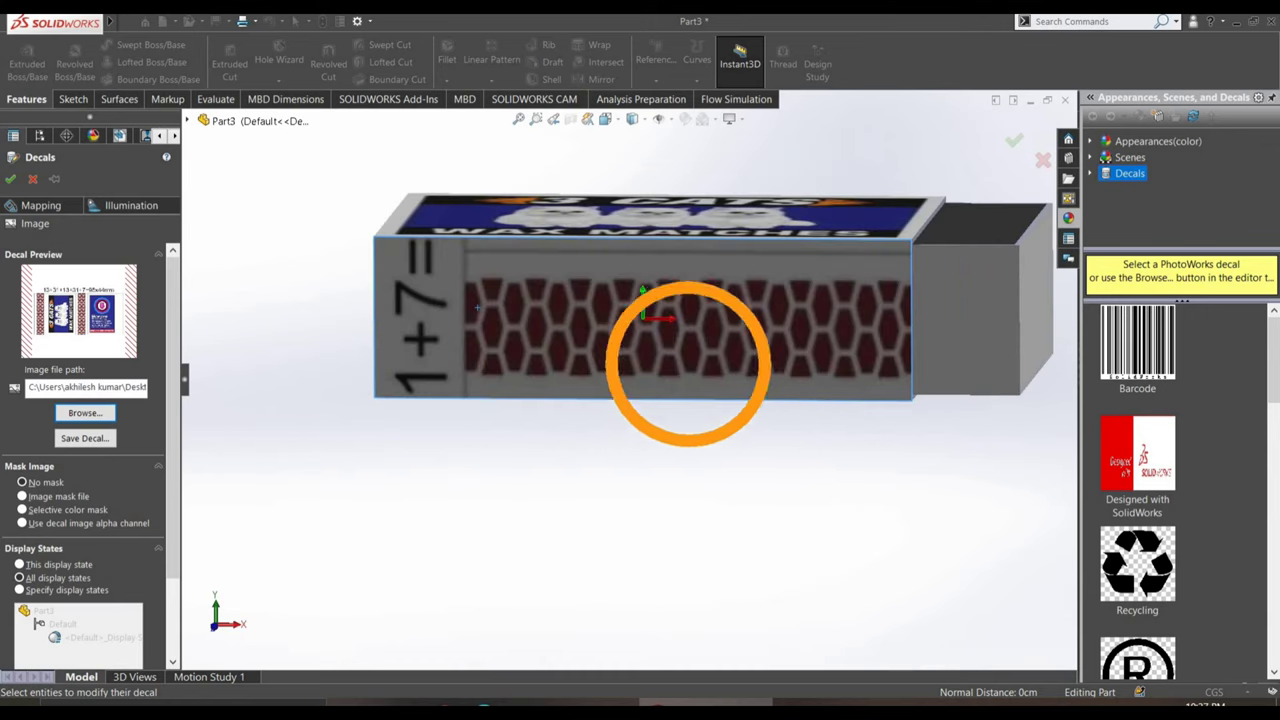
left_click_drag(688, 362, 603, 352)
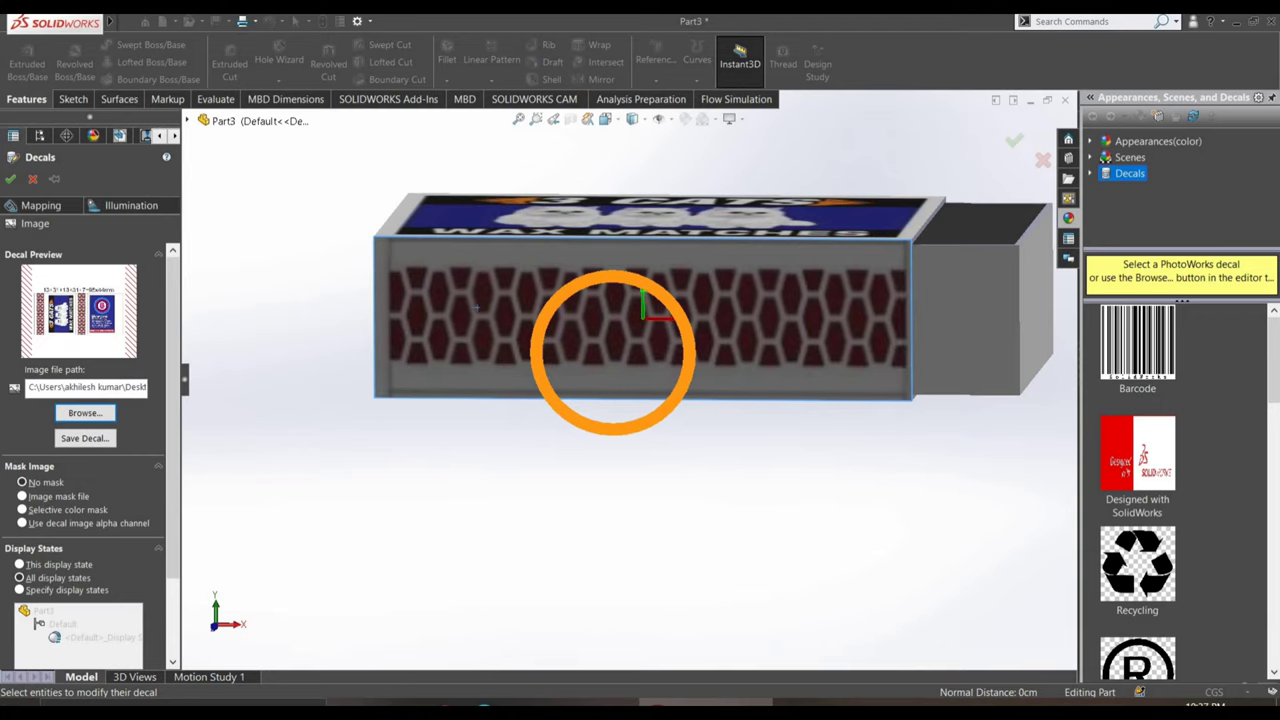
- Fine-tune the decal's position to hide the '1+7=' text, then apply it
left_click_drag(603, 352, 614, 352)
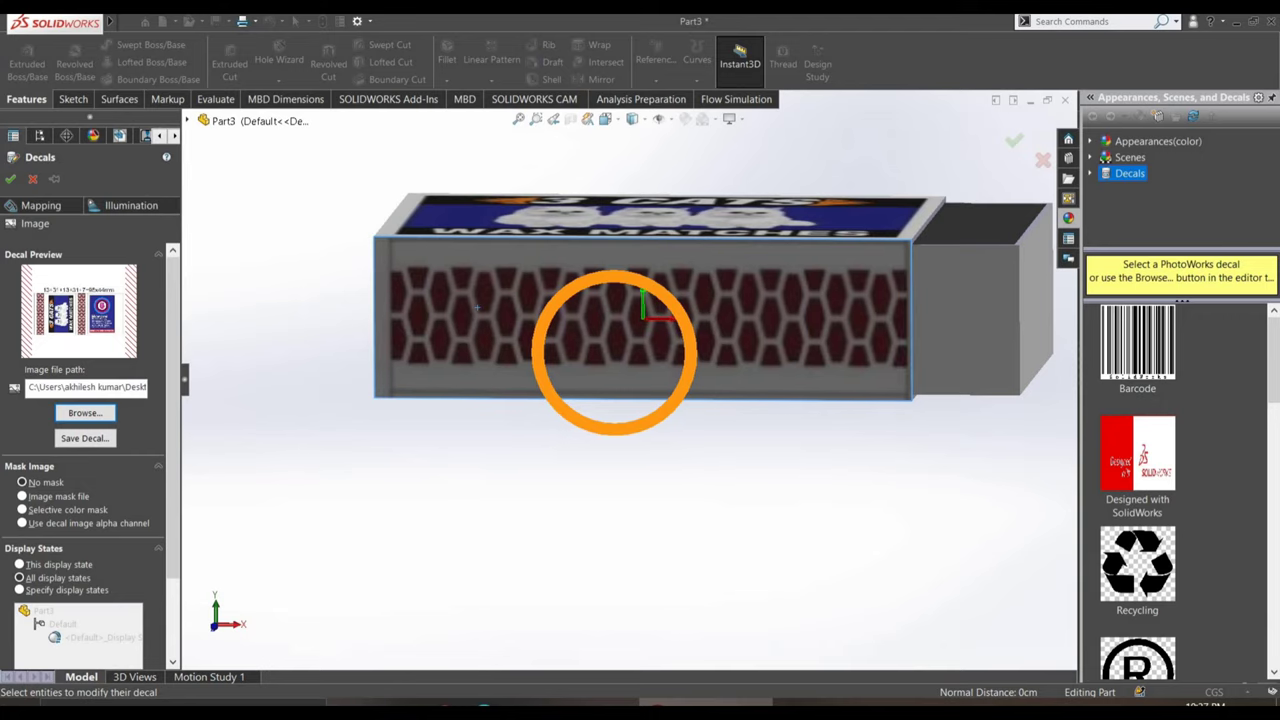
scroll(614, 352, "up", 2)
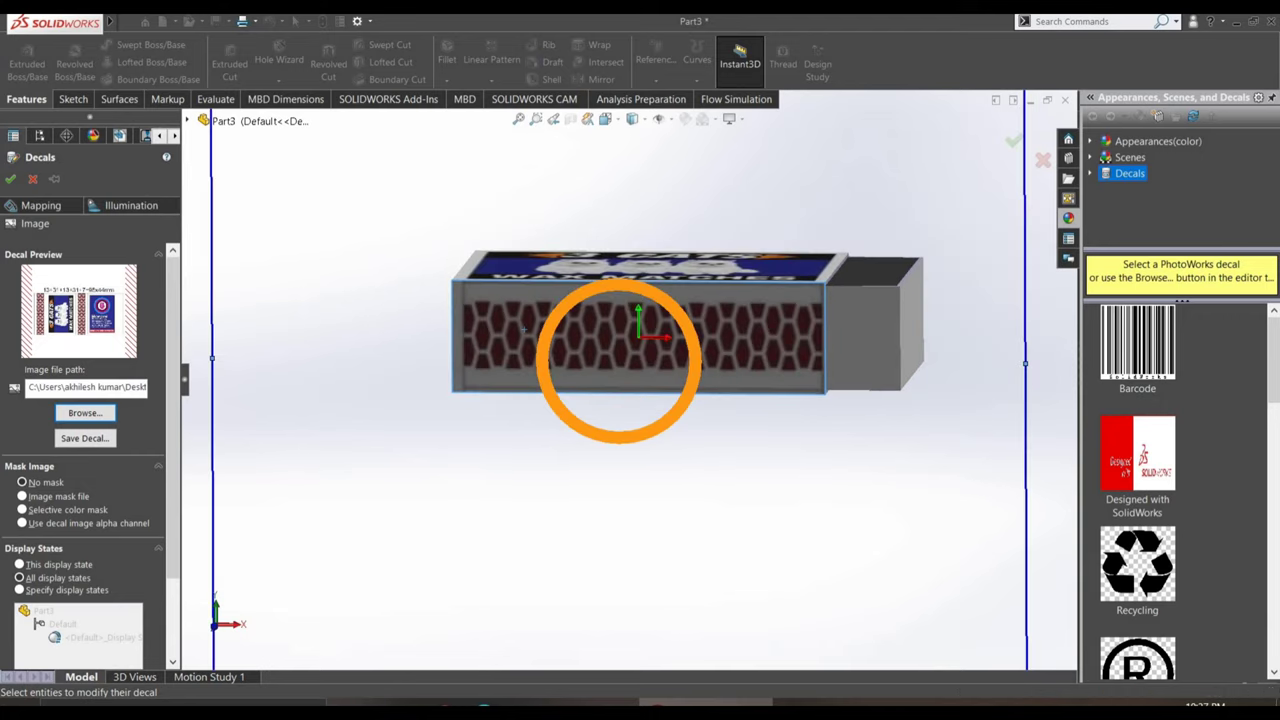
left_click_drag(618, 361, 612, 361)
scroll(611, 360, "up", 2)
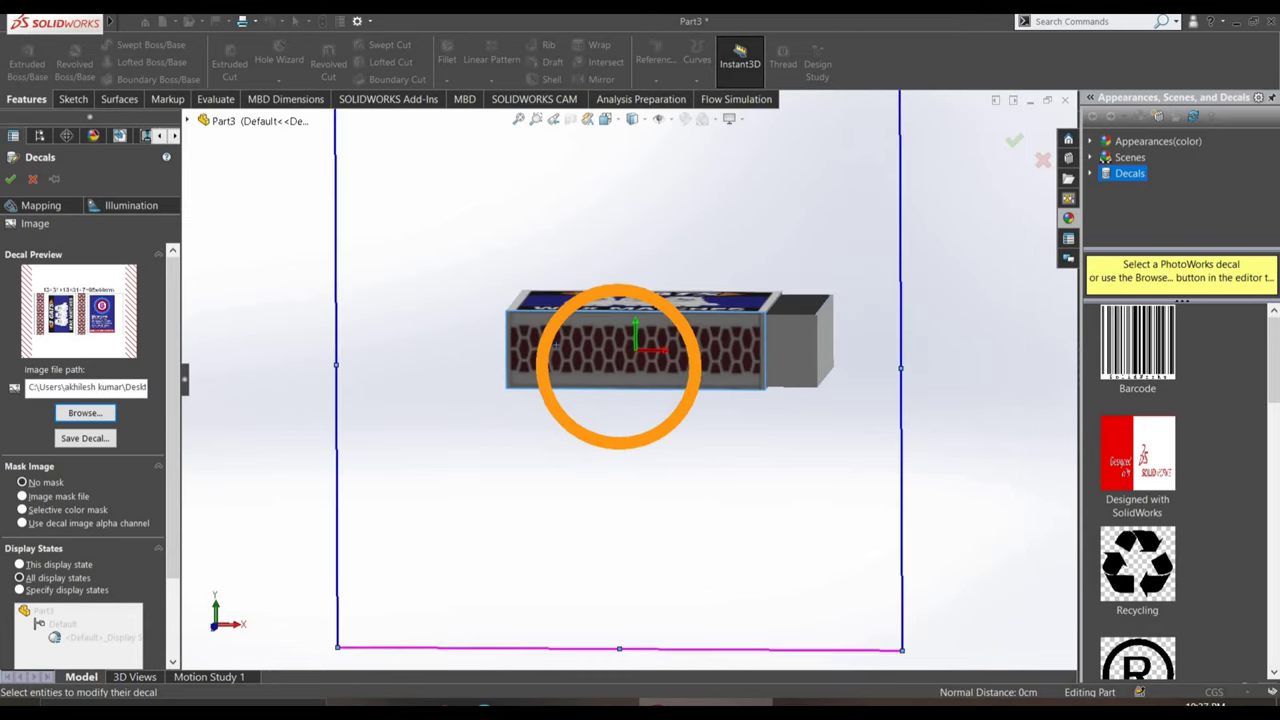
scroll(608, 363, "up", 2)
left_click_drag(620, 370, 623, 372)
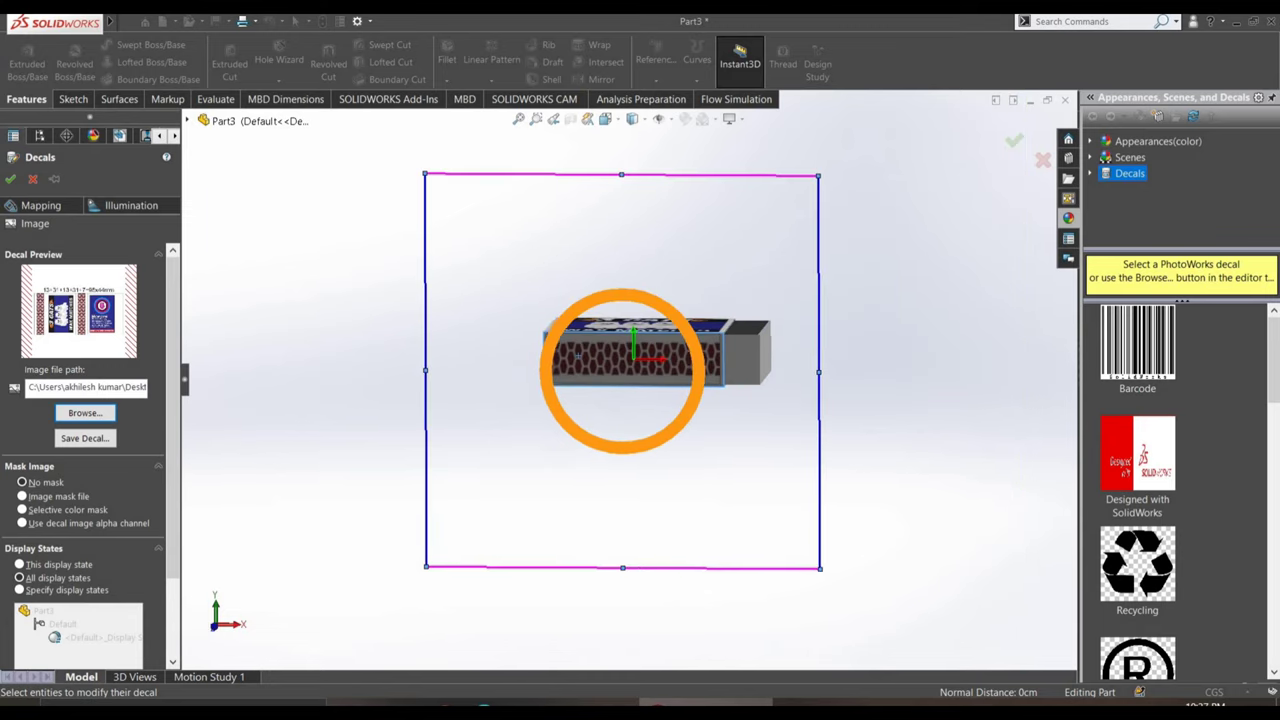
scroll(623, 372, "down", 2)
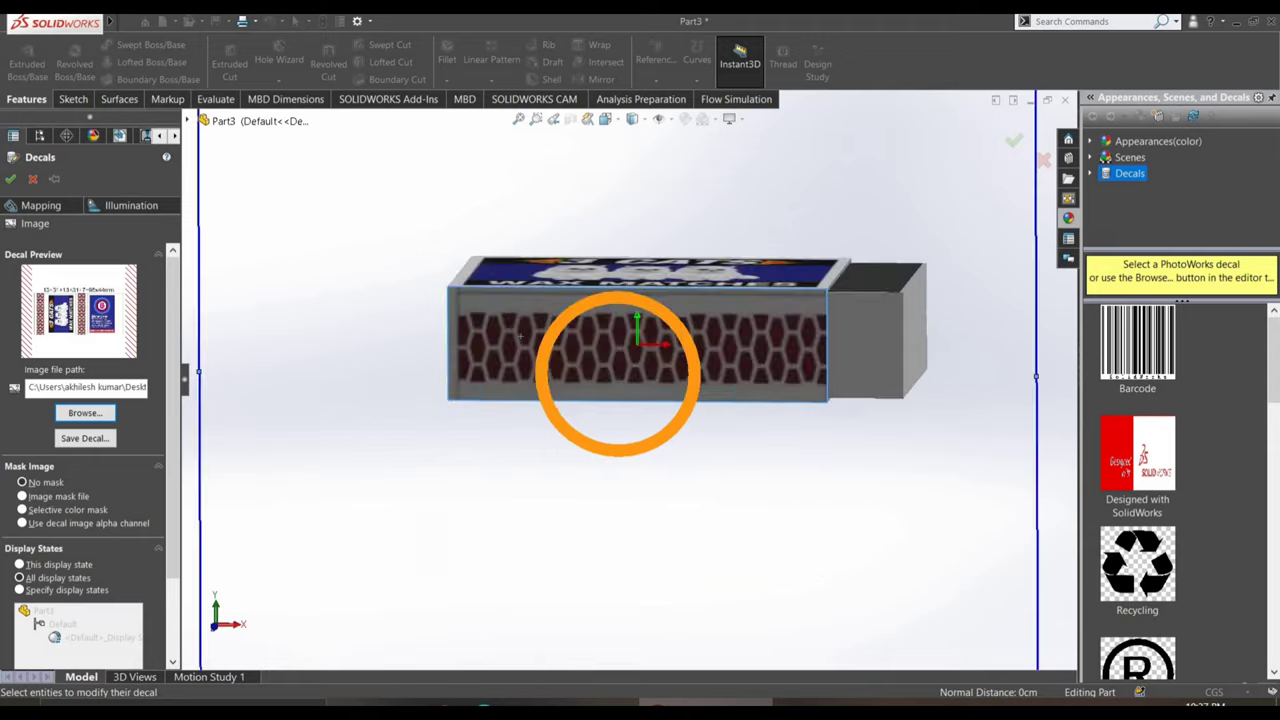
scroll(615, 373, "down", 2)
left_click_drag(615, 373, 608, 370)
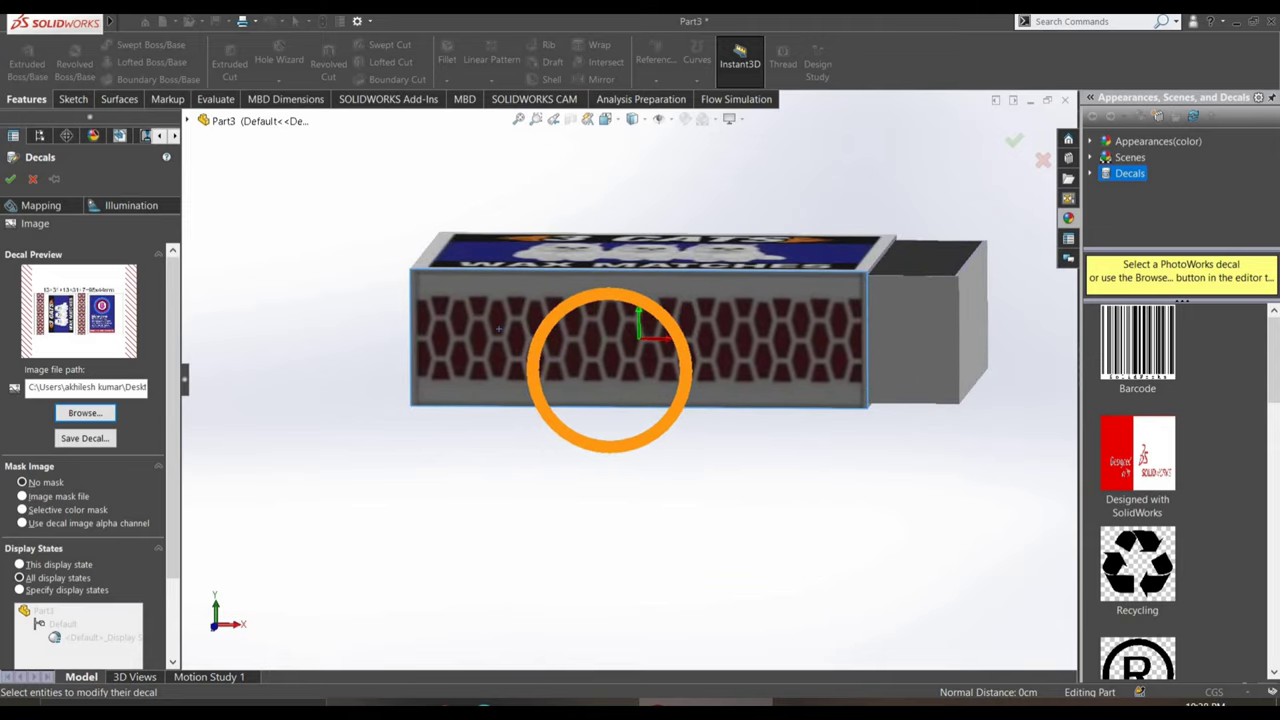
left_click_drag(608, 370, 608, 368)
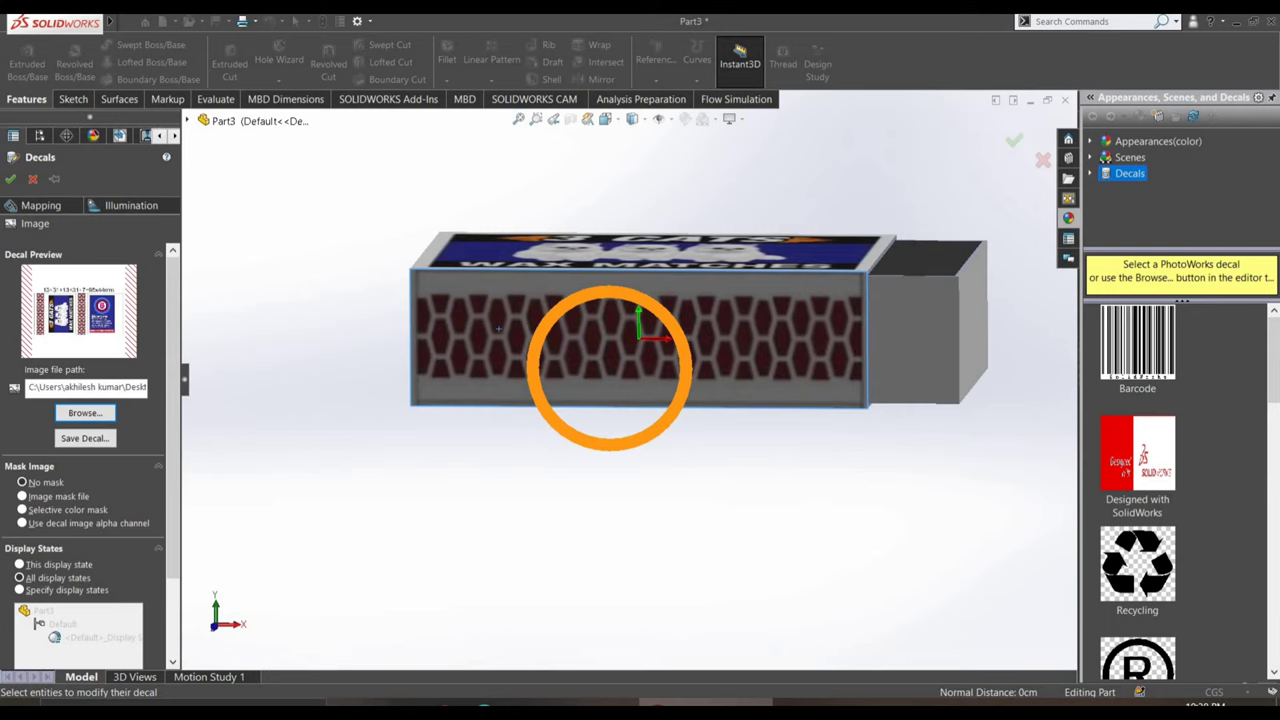
scroll(612, 370, "up", 2)
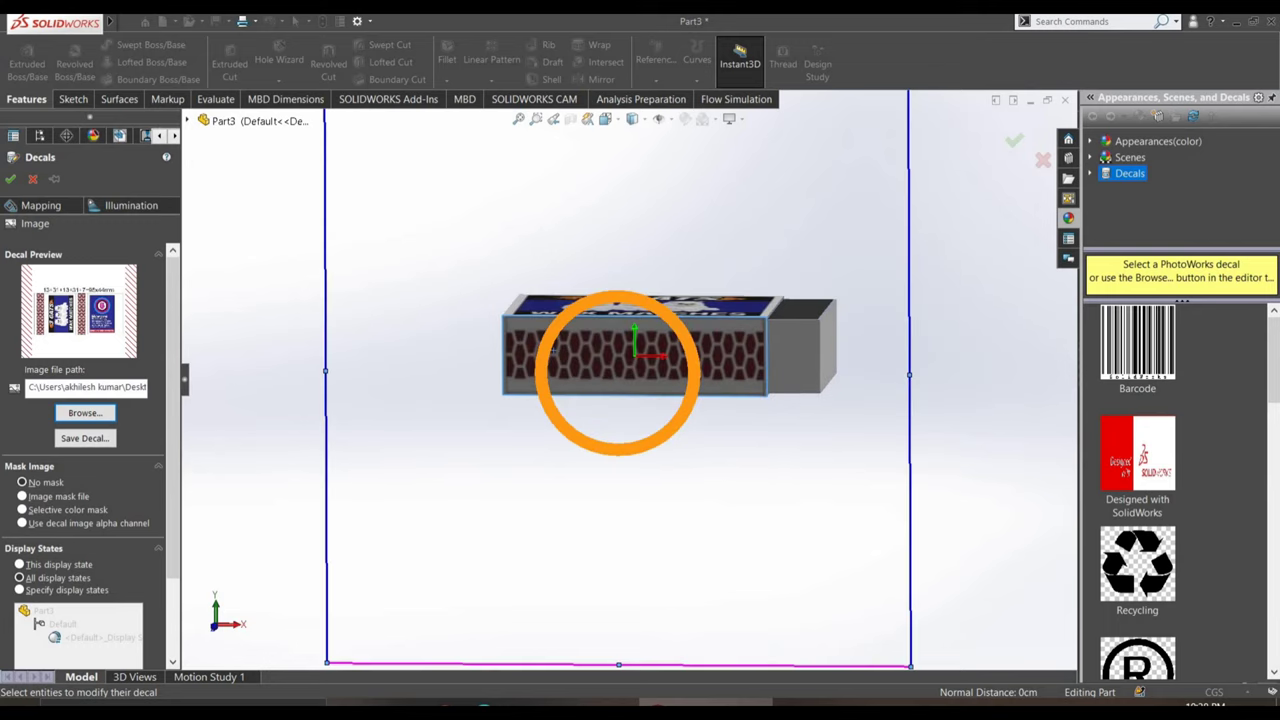
key("Return")
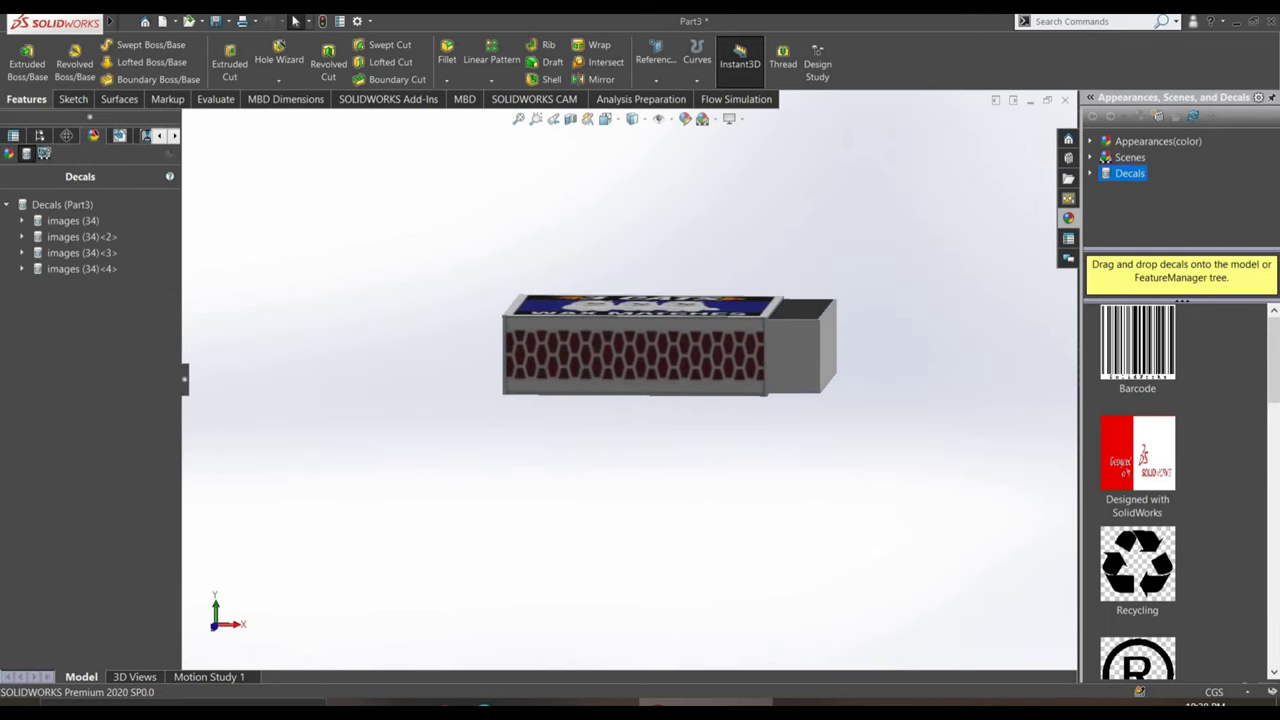
middle_click_drag(650, 345, 700, 400)
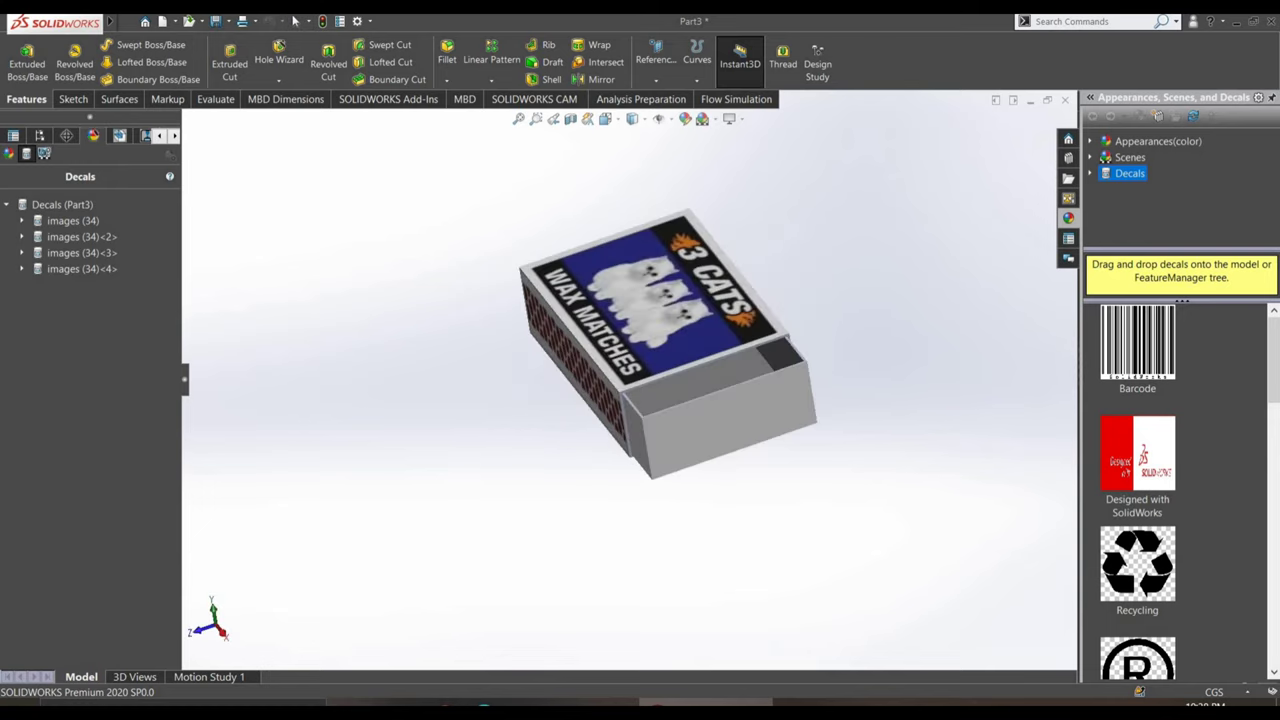
middle_click_drag(665, 345, 740, 375)
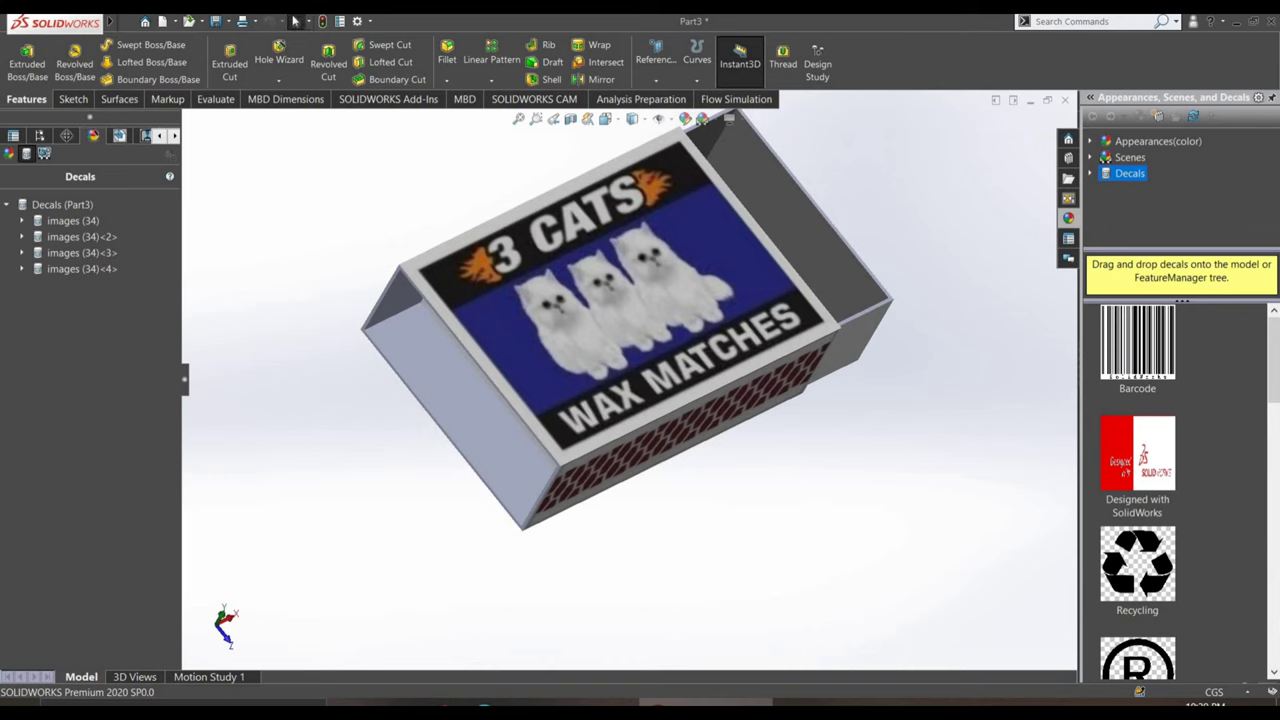
- Give the four inner sleeve faces a face colour appearance, starting with light grey
left_click(445, 430)
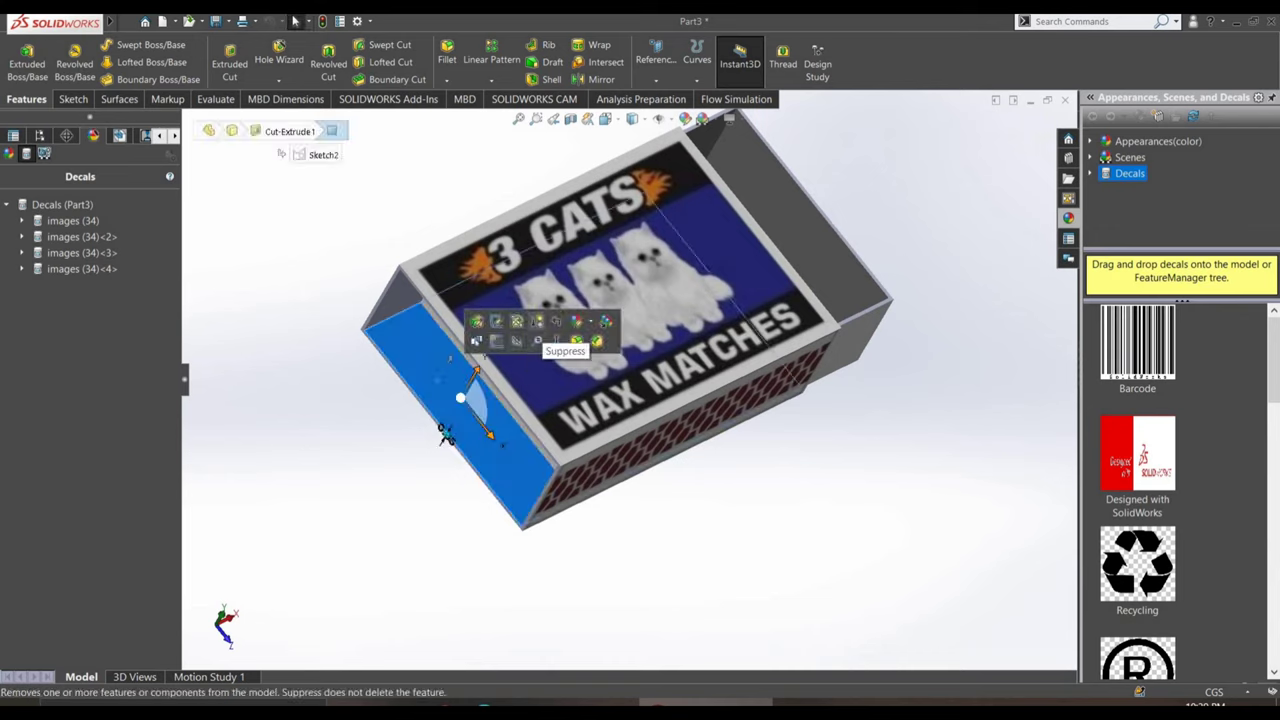
left_click(577, 321)
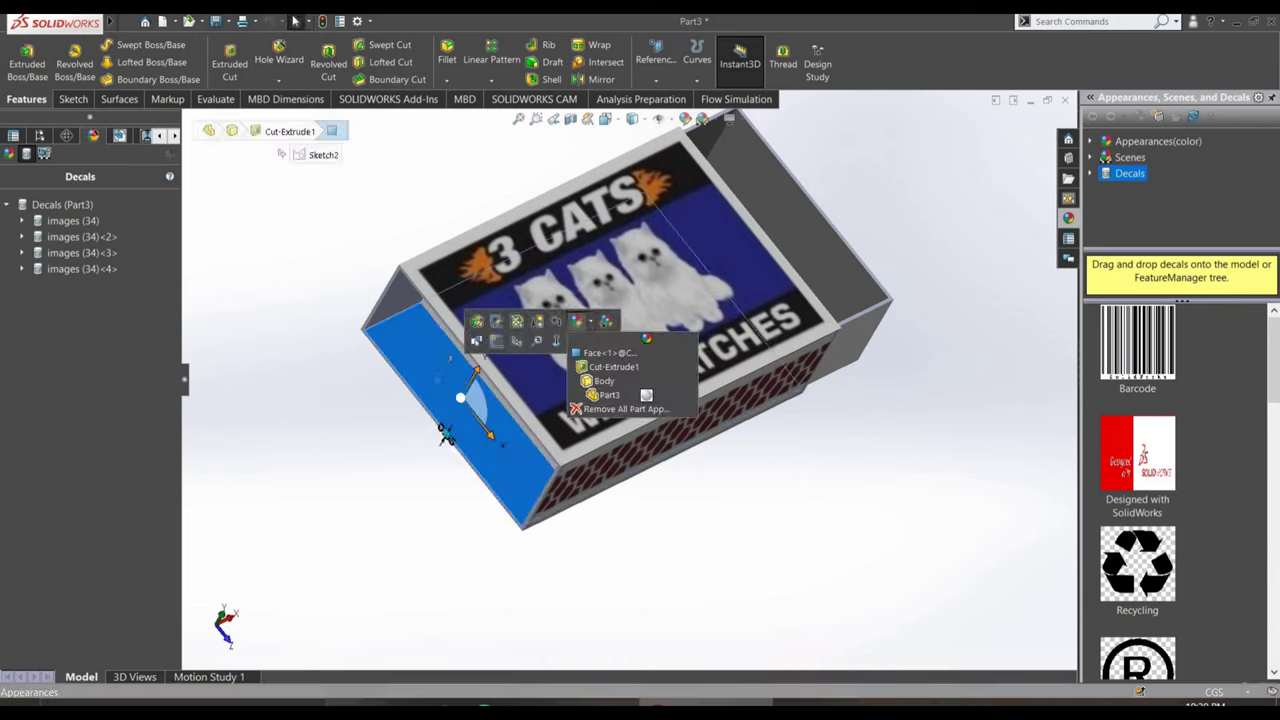
left_click(605, 353)
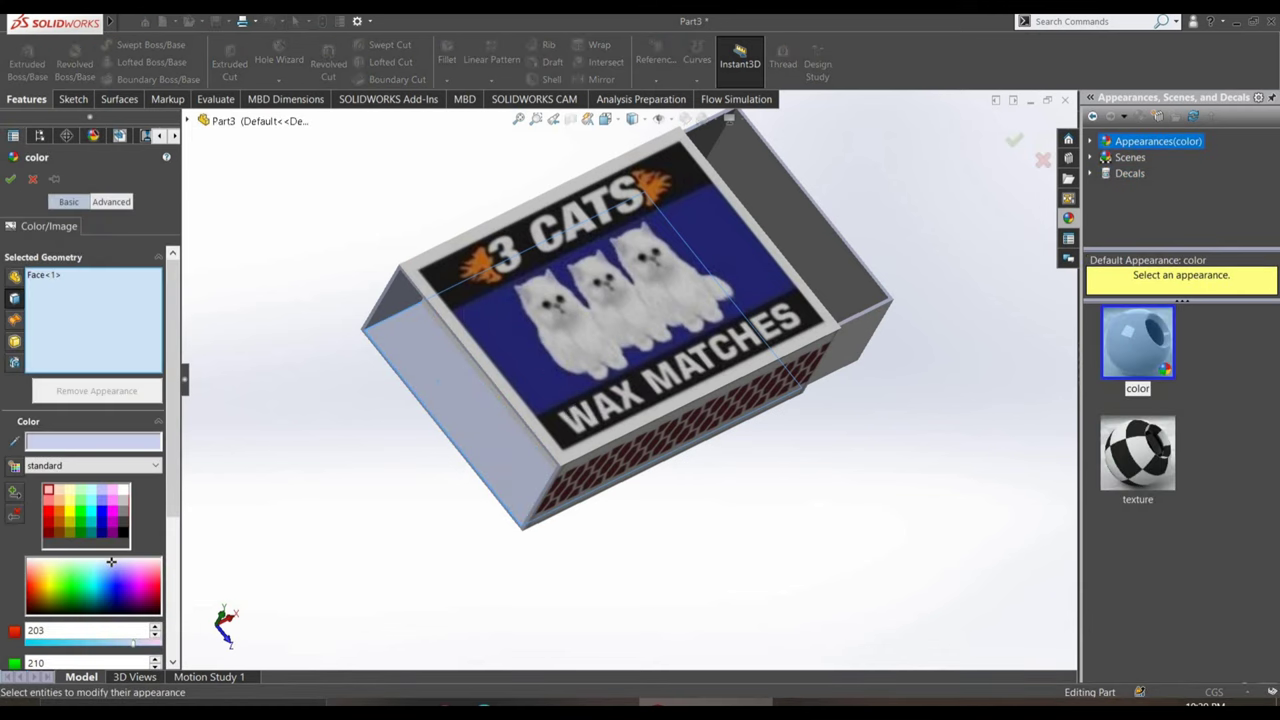
left_click(123, 499)
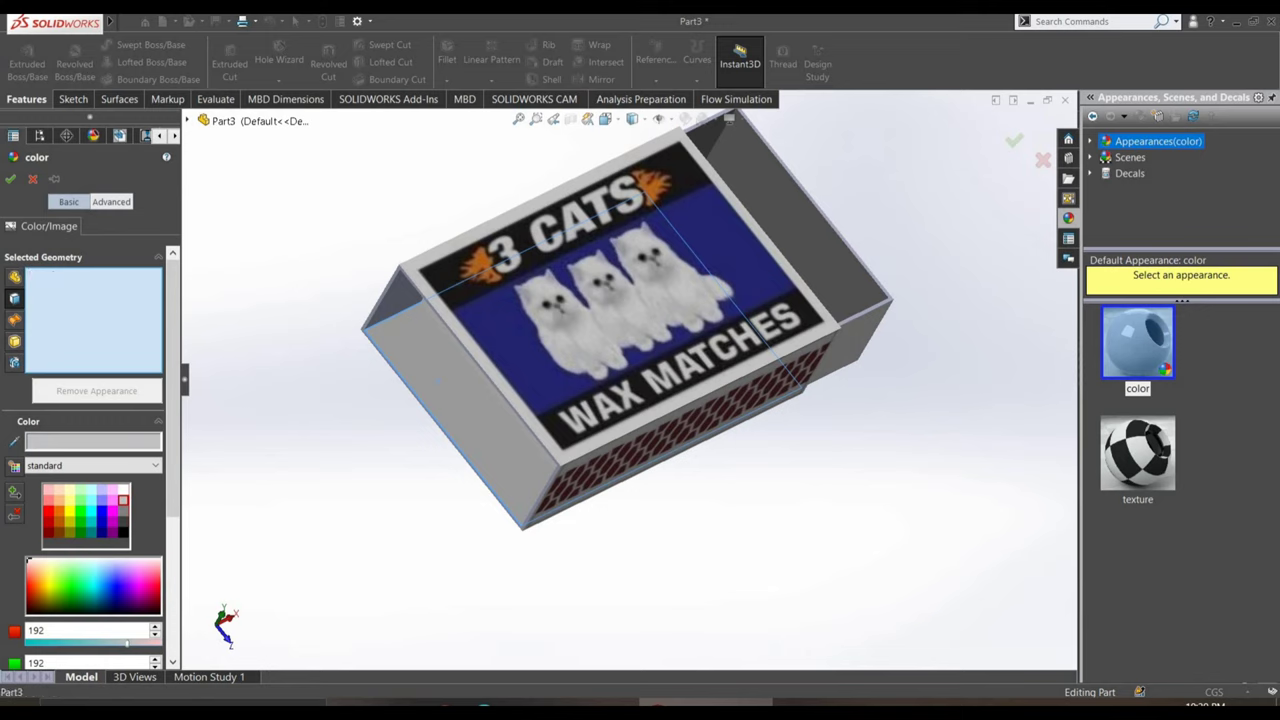
left_click(383, 305)
mouse_move(383, 305)
middle_mouse_down()
mouse_move(450, 330)
mouse_move(815, 238)
mouse_move(706, 261)
mouse_move(720, 390)
middle_mouse_up()
left_click(815, 238)
left_click(837, 410)
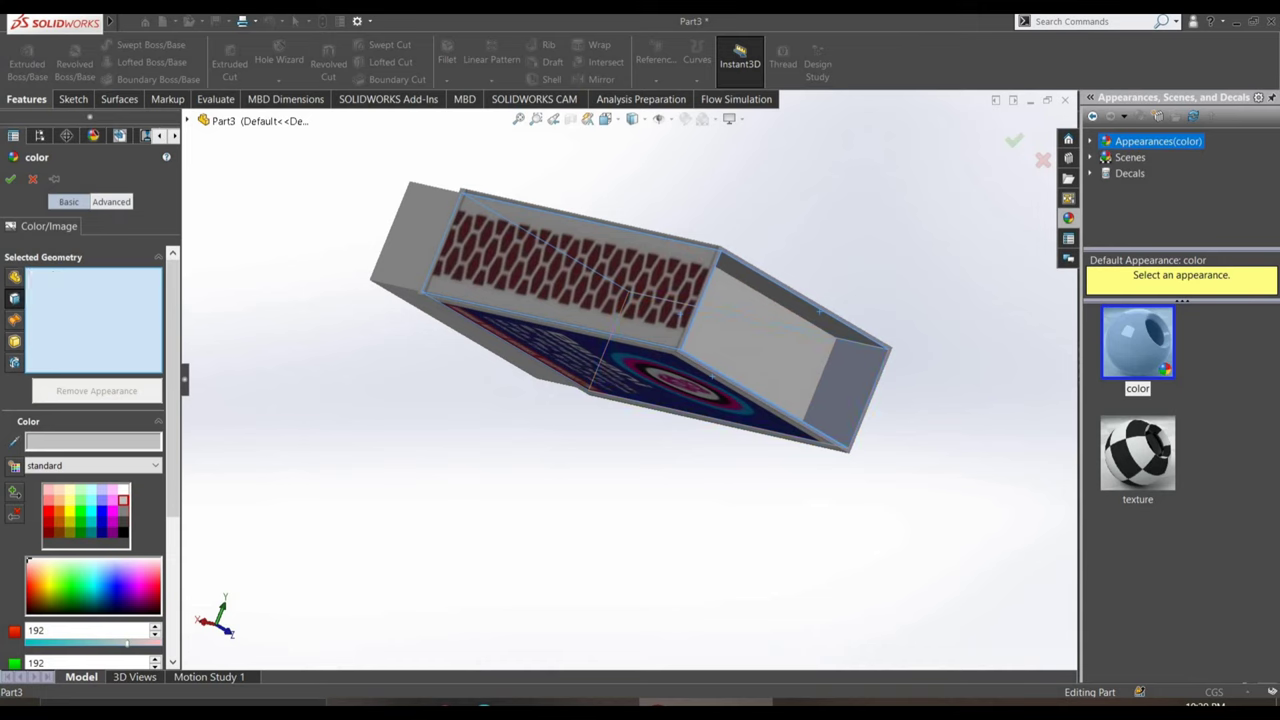
middle_click_drag(837, 410, 387, 368)
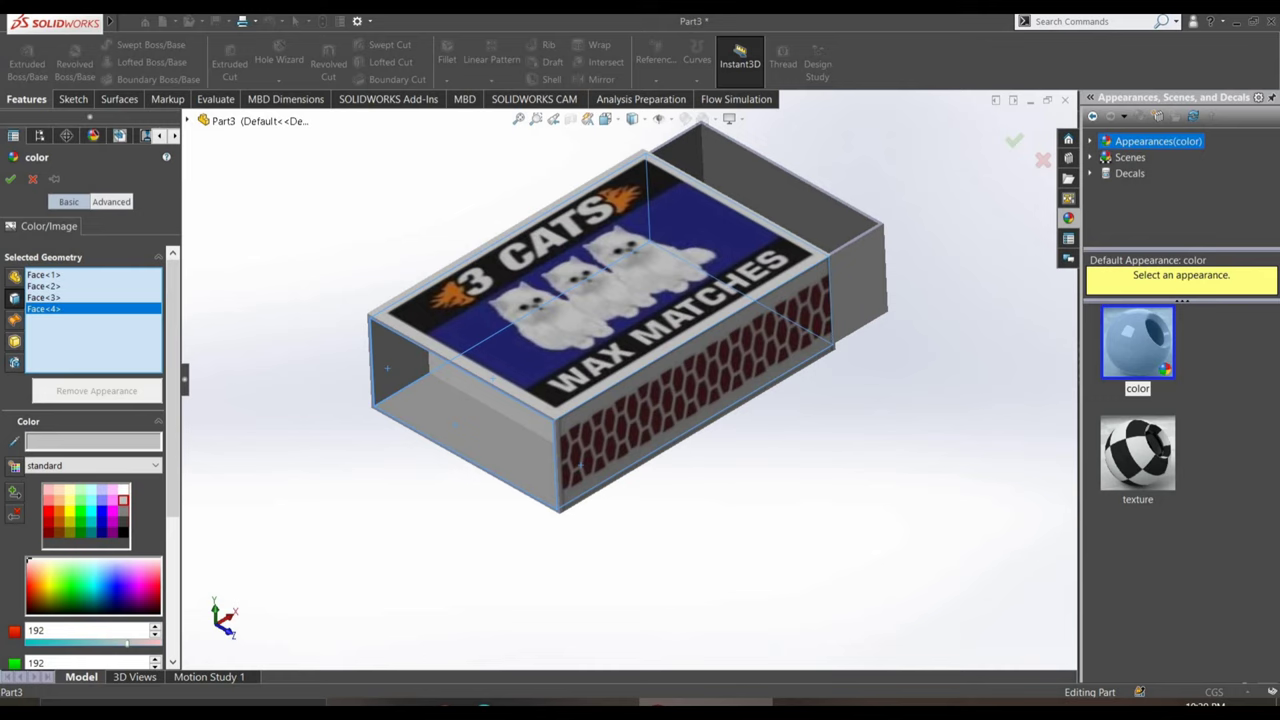
- Set the inner faces' colour to mid grey 128,128,128 and confirm
left_click(123, 511)
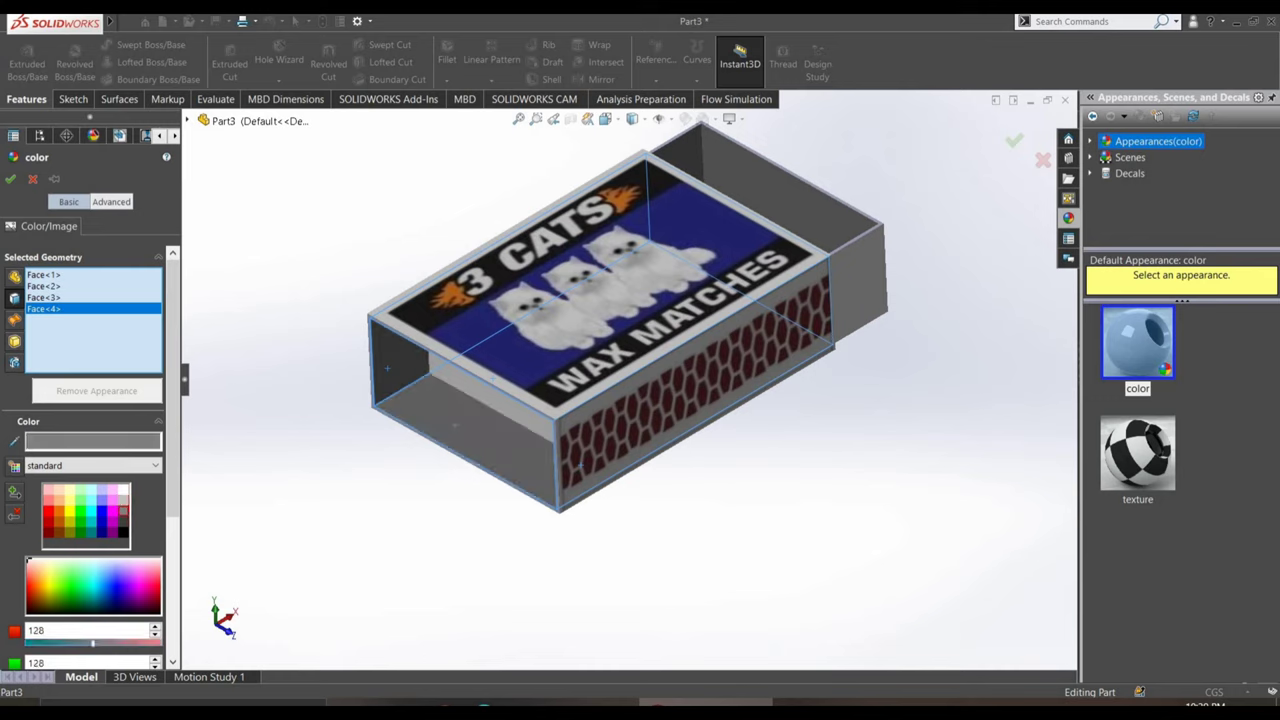
left_click(48, 531)
left_click(48, 534)
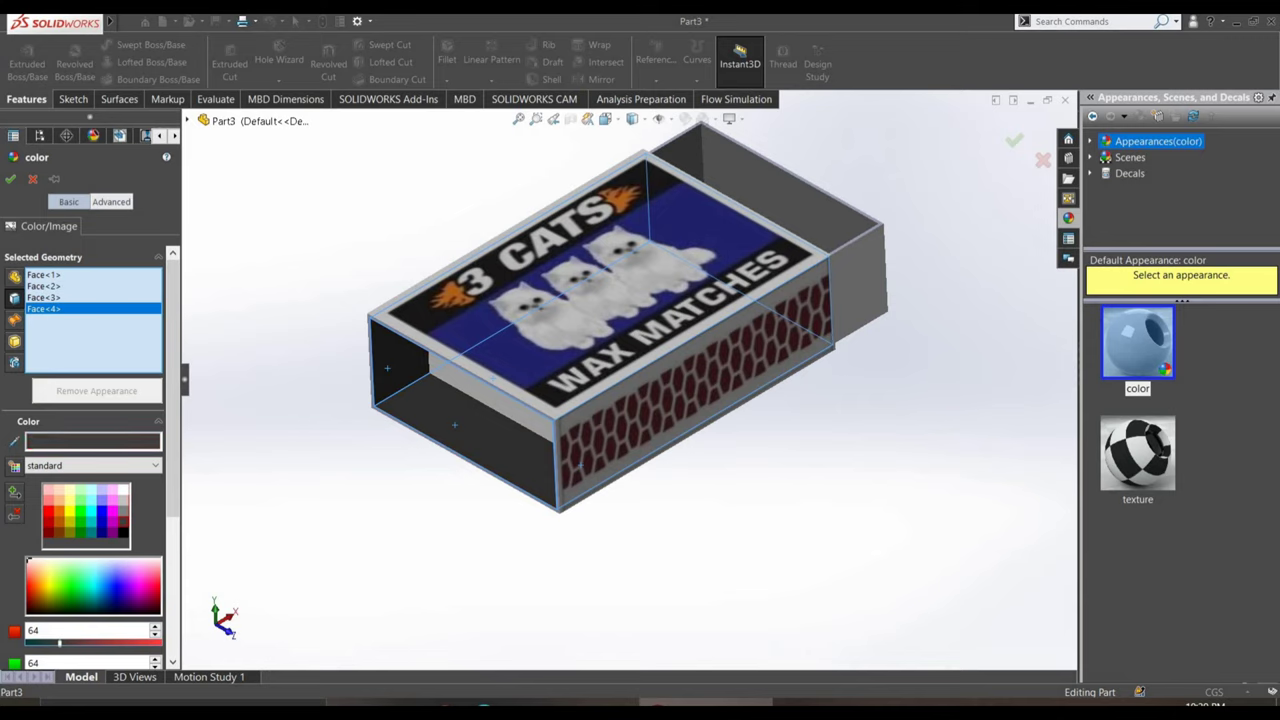
left_click(123, 511)
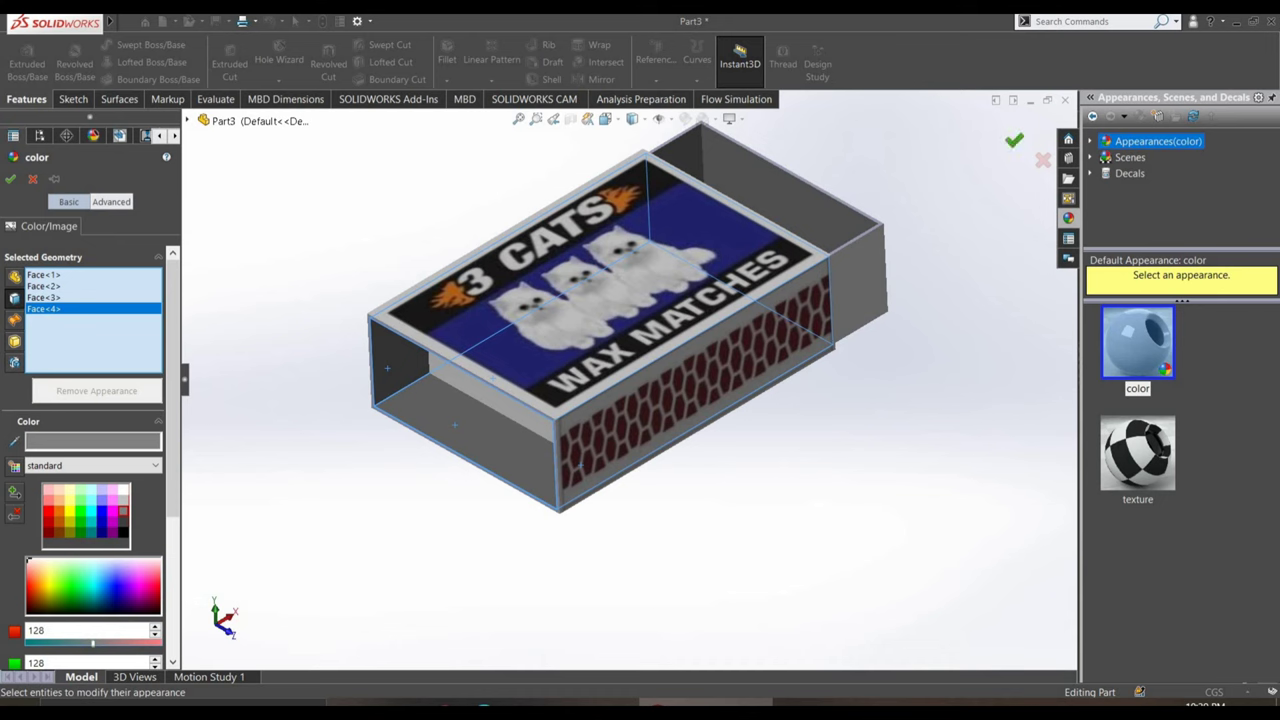
left_click(1014, 140)
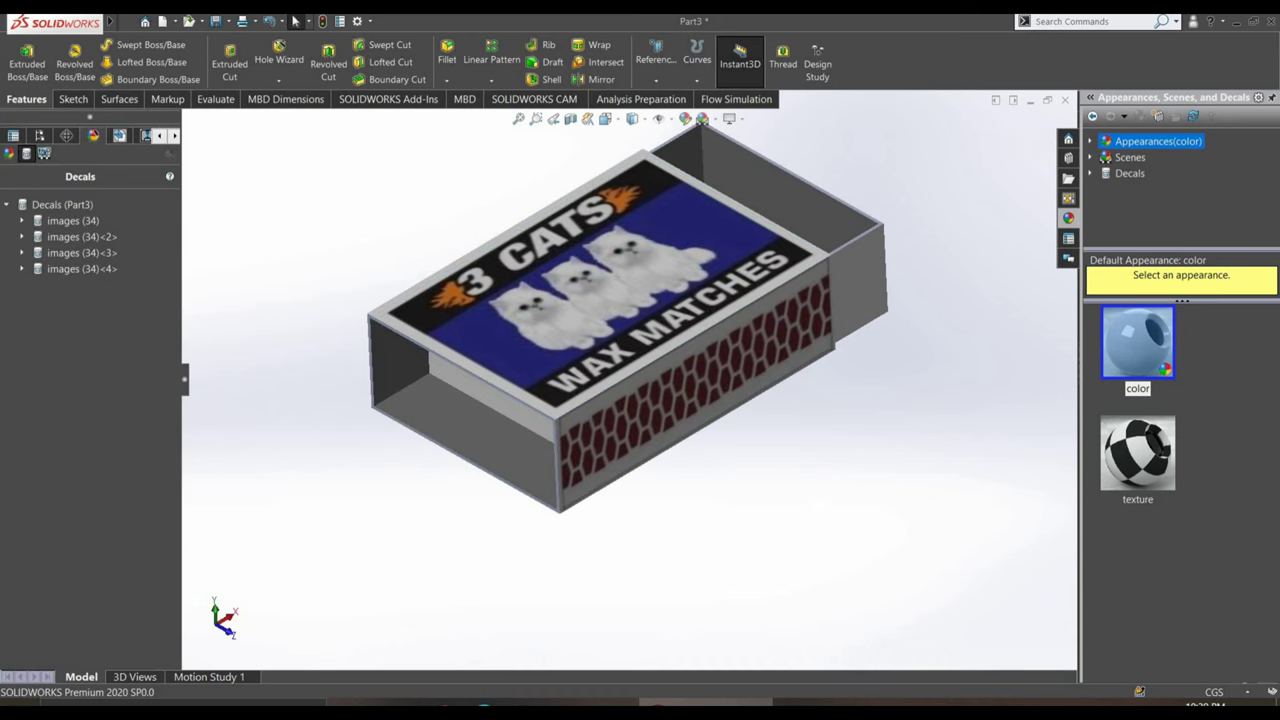